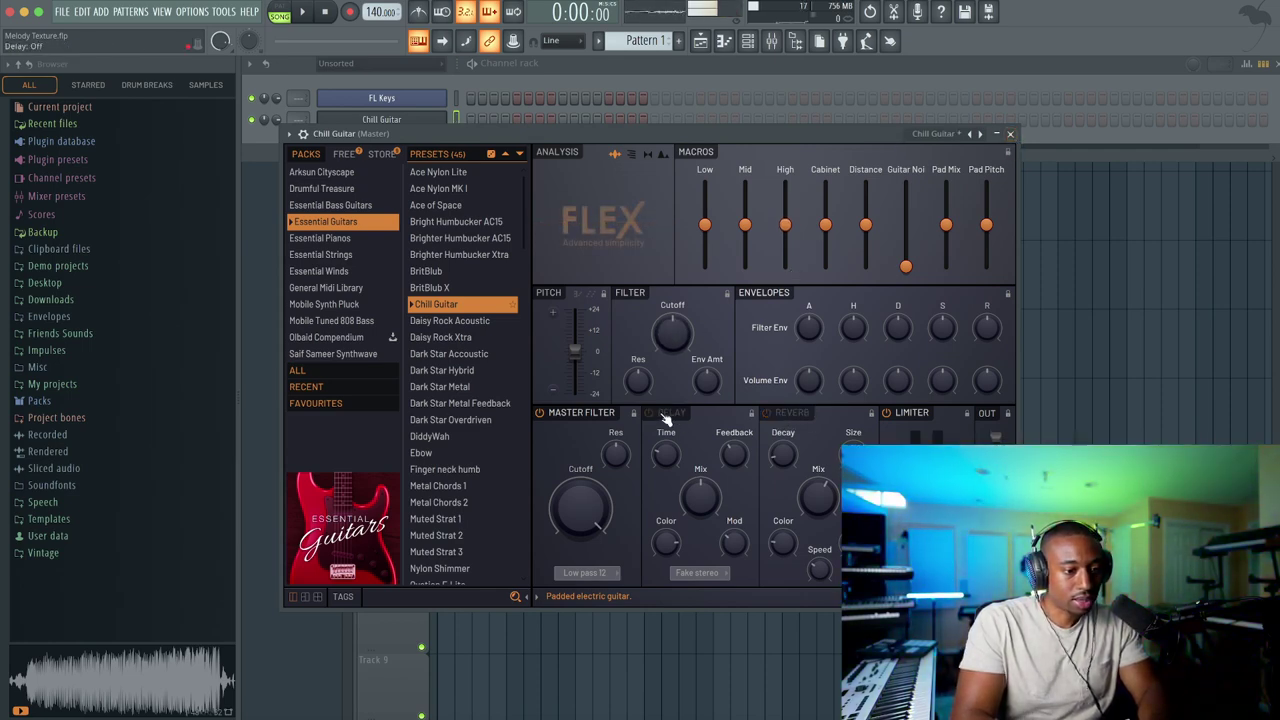
Switch off the limiter on the Chill Guitar instrument, close its window and open the channel's piano roll
left_click(896, 413)
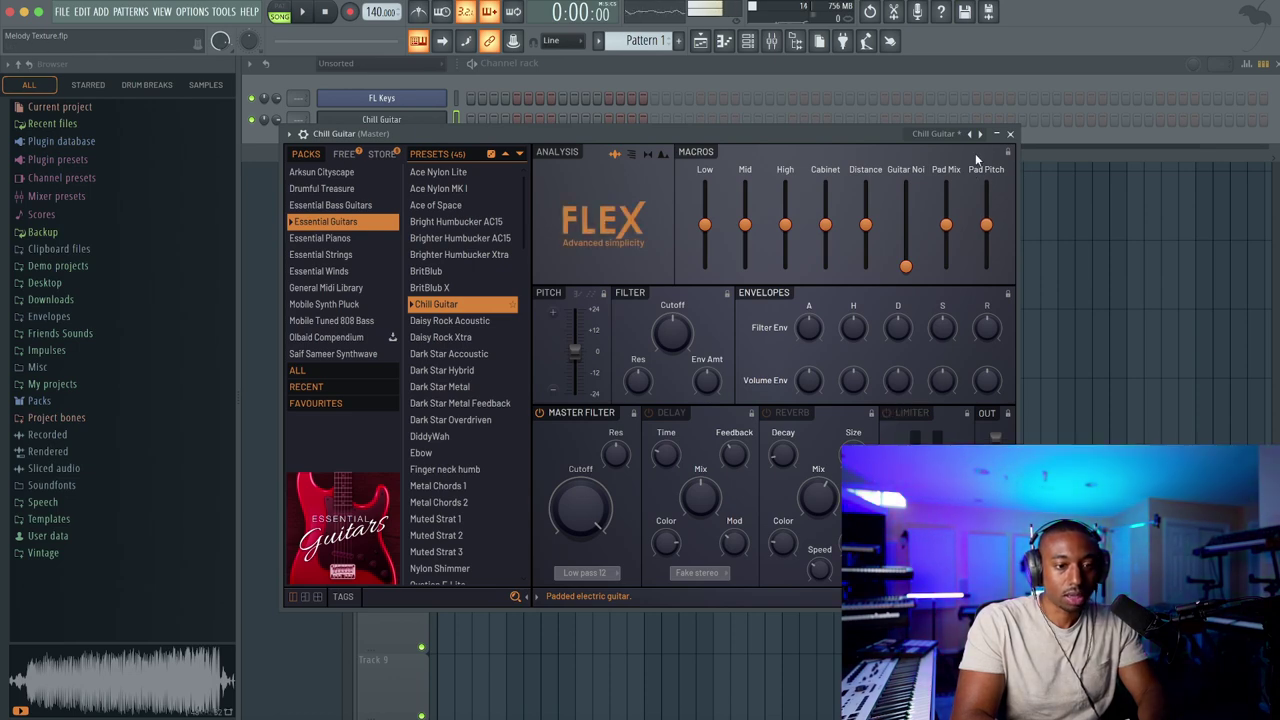
left_click(1010, 134)
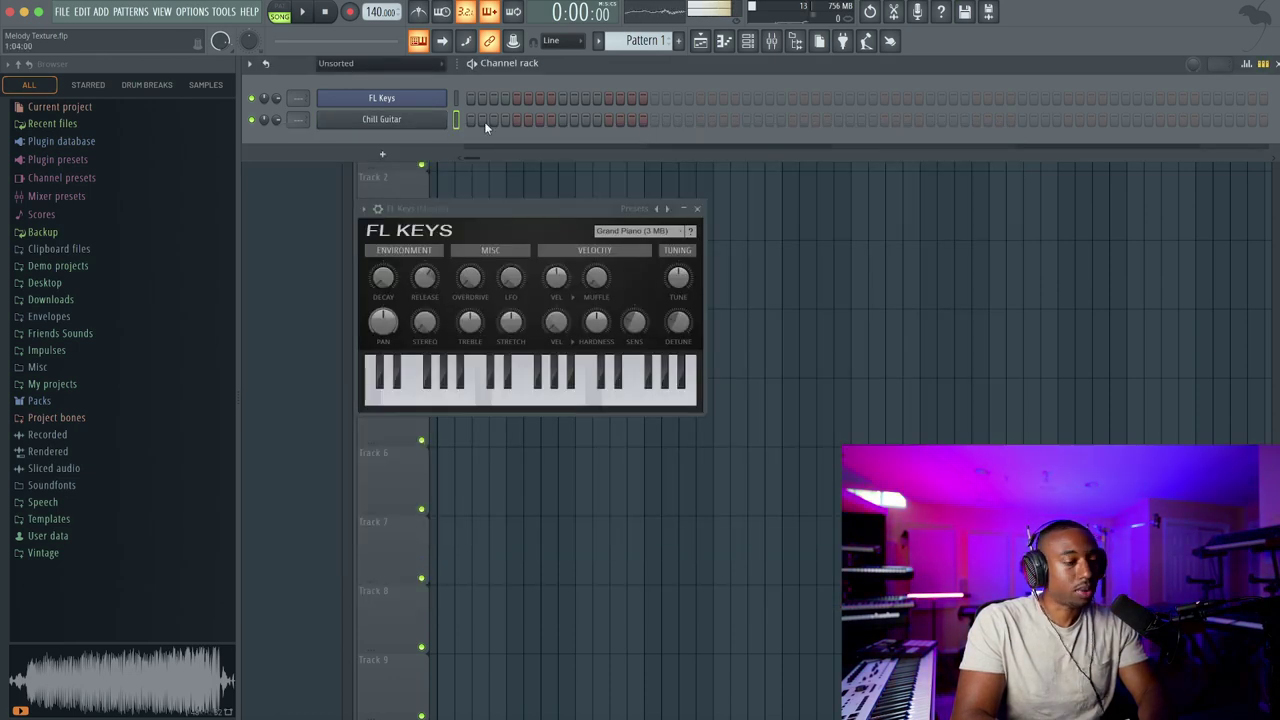
right_click(408, 120)
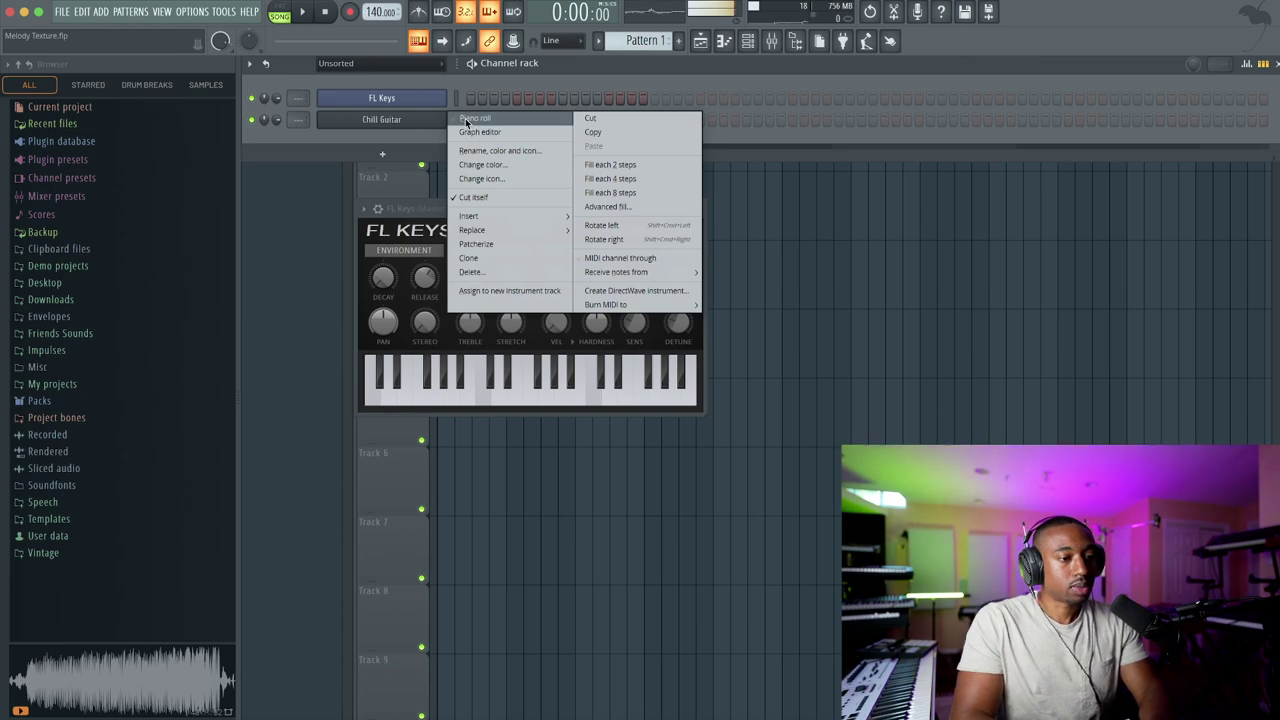
left_click(475, 121)
Enable snap to scale in the piano roll and set the scale to E Minor Natural (Aeolian)
left_click(293, 63)
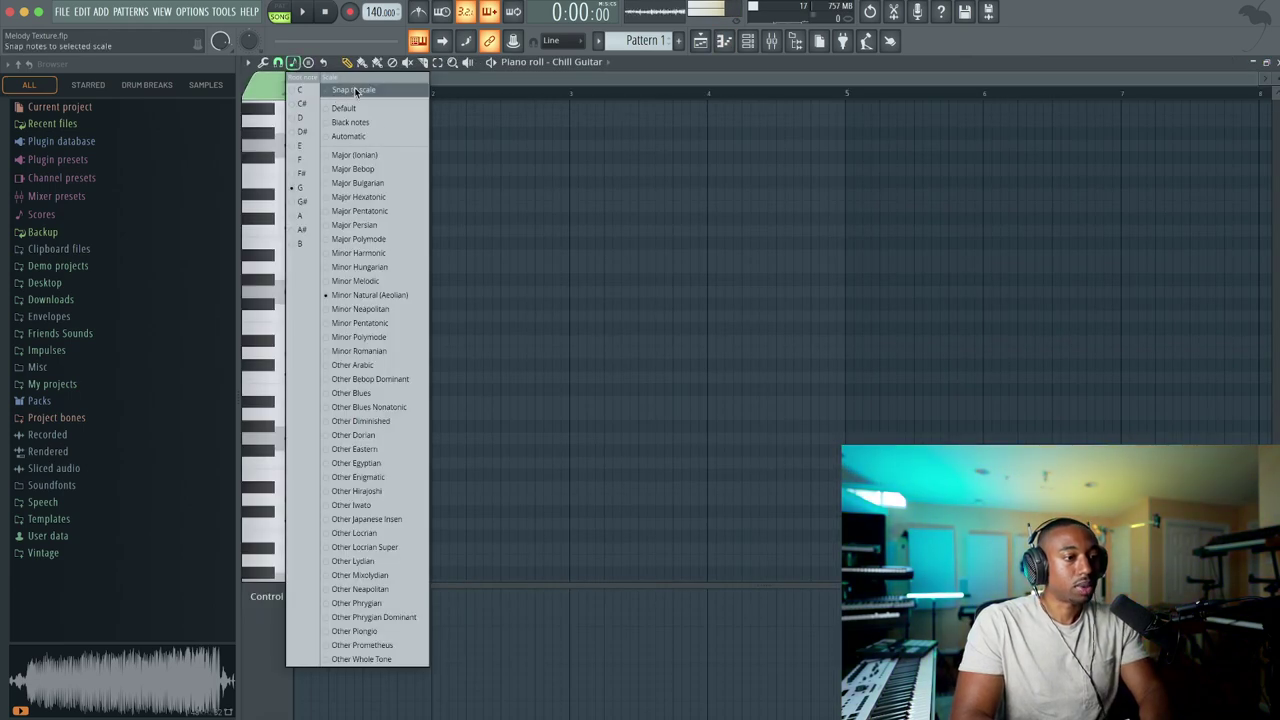
left_click(356, 91)
left_click(300, 63)
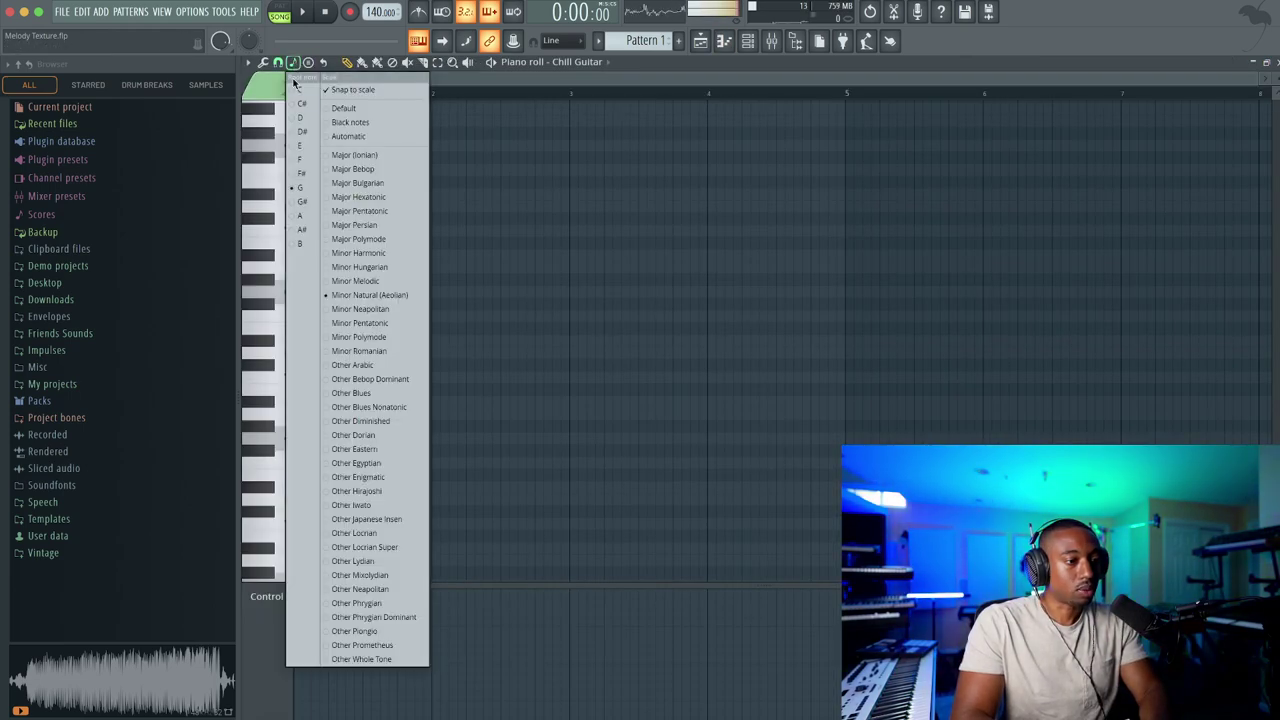
left_click(300, 148)
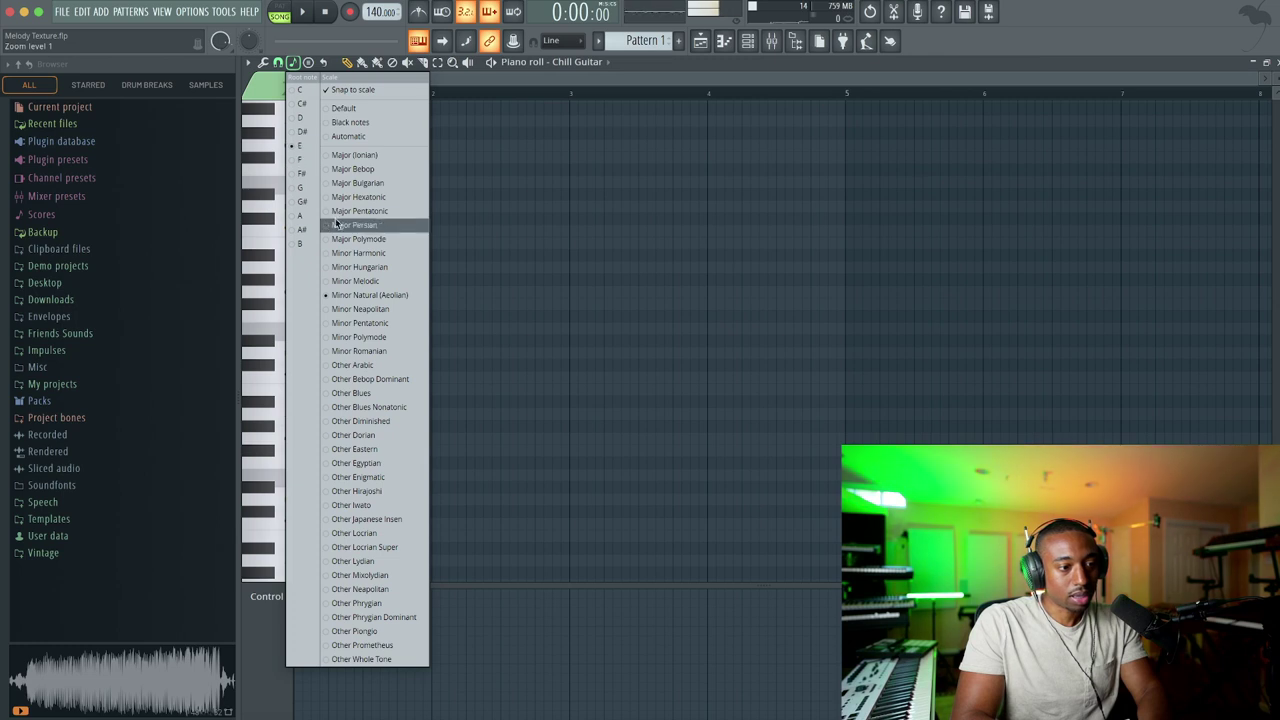
left_click(376, 297)
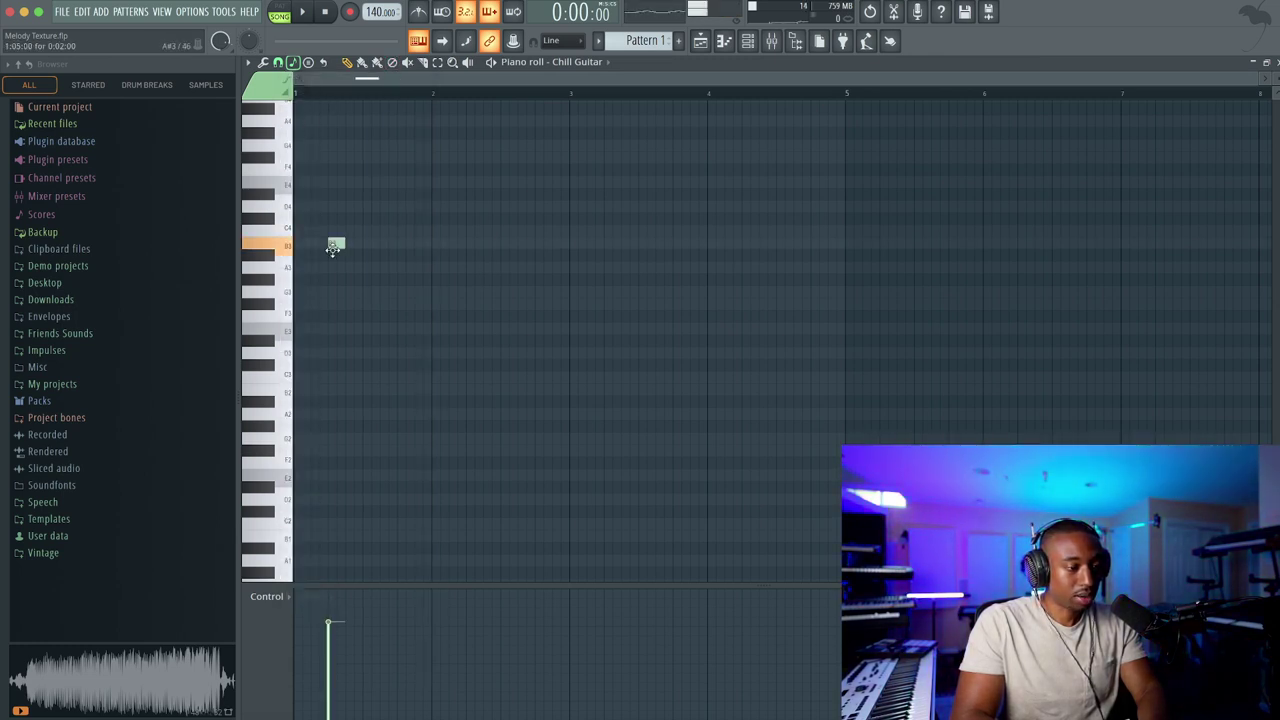
Draw a half-bar chord of E4, G4 and B4 starting at the beginning of bar 1
left_click_drag(292, 352, 312, 328)
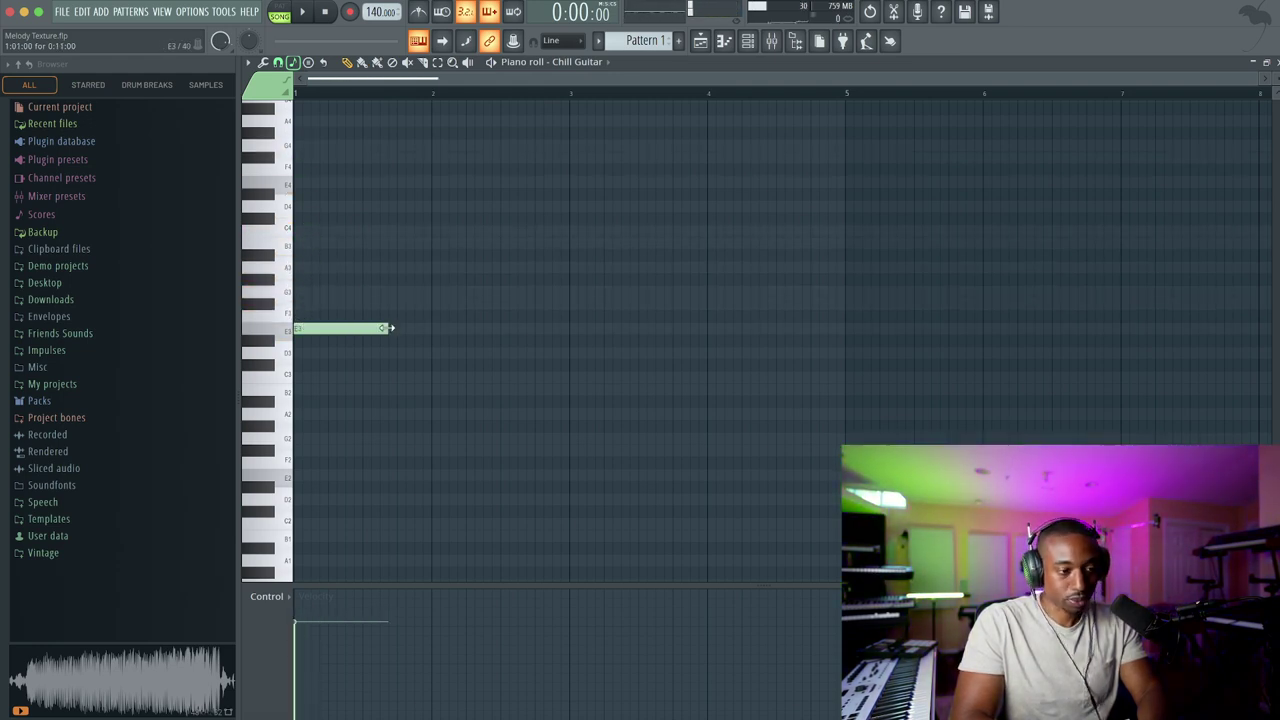
scroll(362, 327, "up", 3)
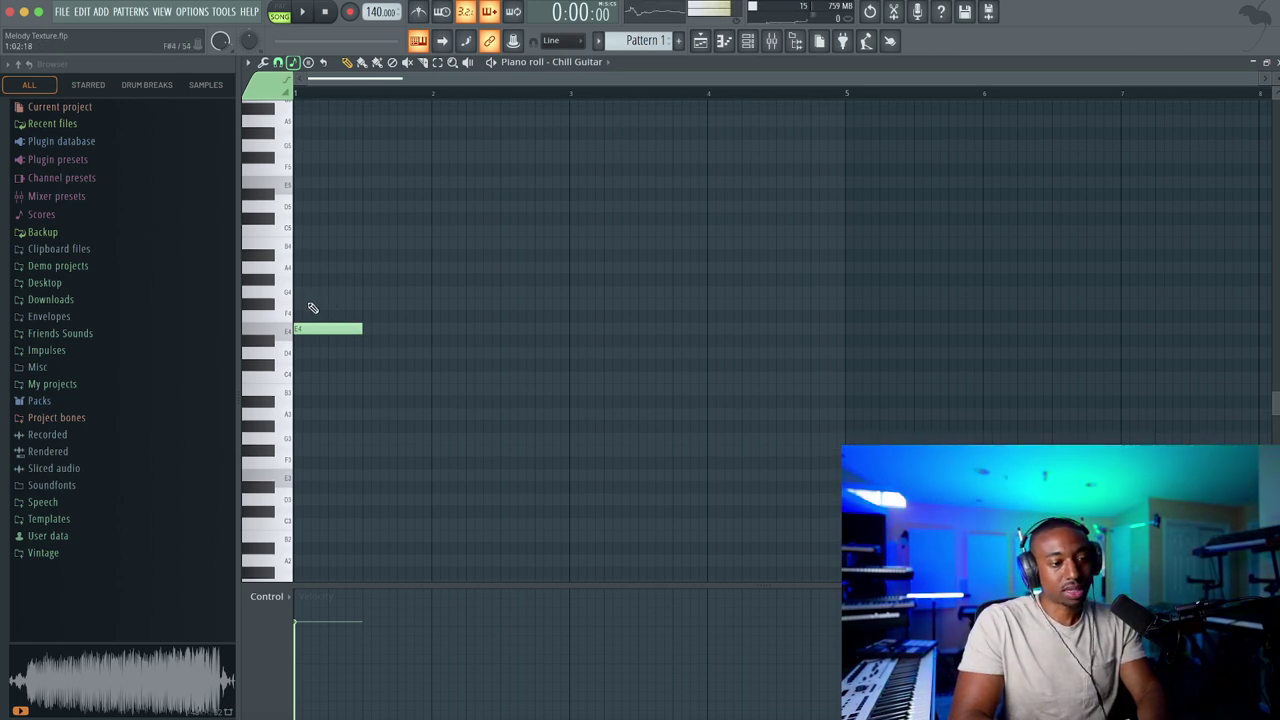
left_click_drag(307, 243, 294, 243)
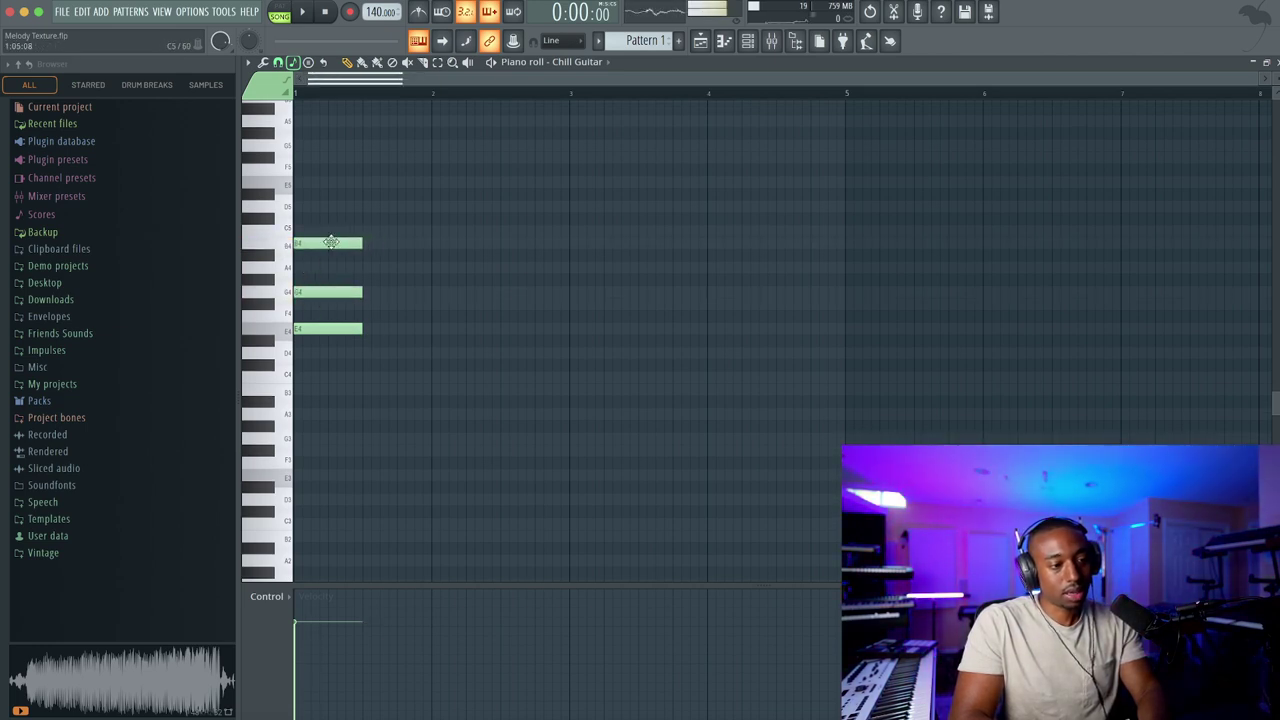
Switch to pattern mode, stagger G4 and E4 two and four steps after B4, and play the figure
left_click(292, 15)
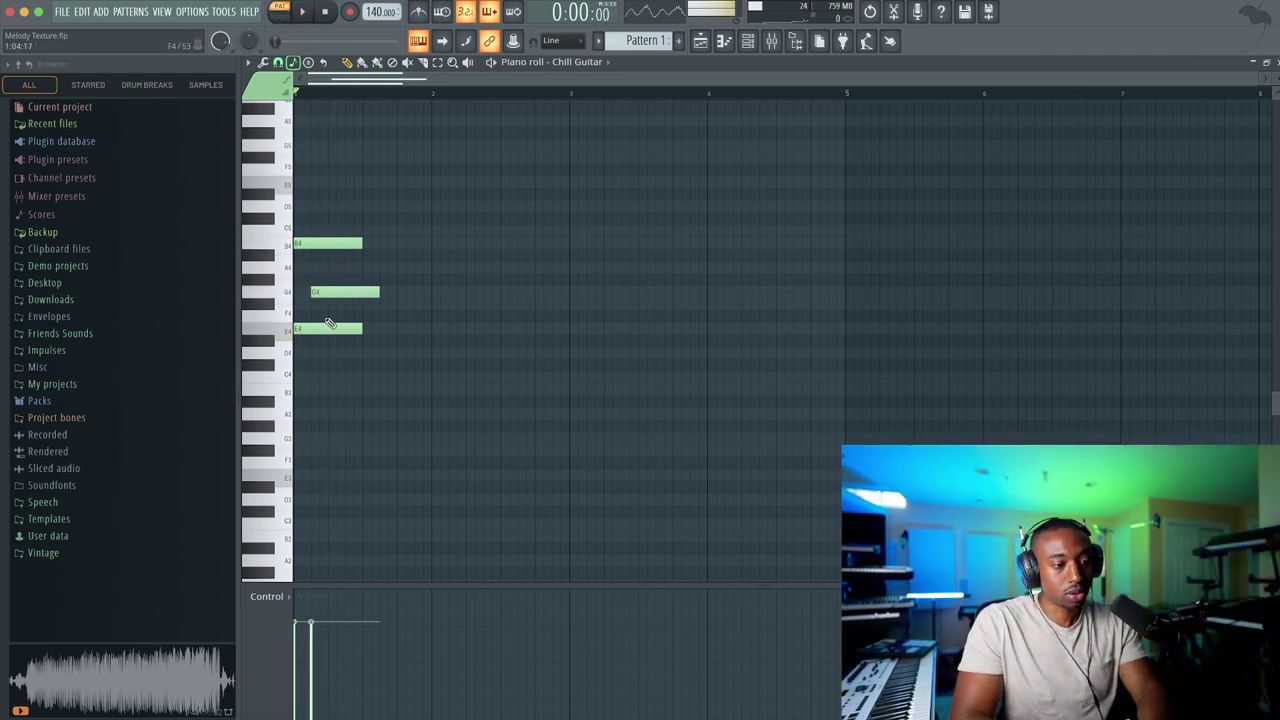
left_click(320, 241)
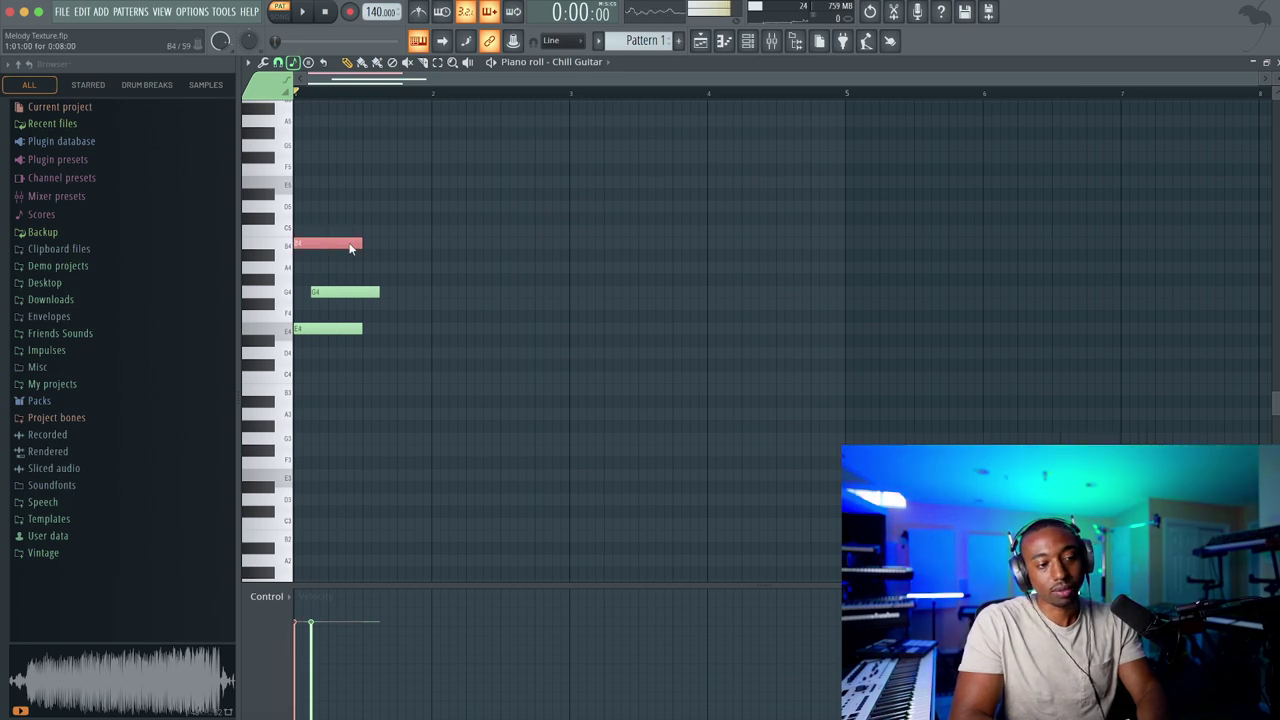
left_click(330, 329)
left_click_drag(331, 331, 365, 331)
key("space")
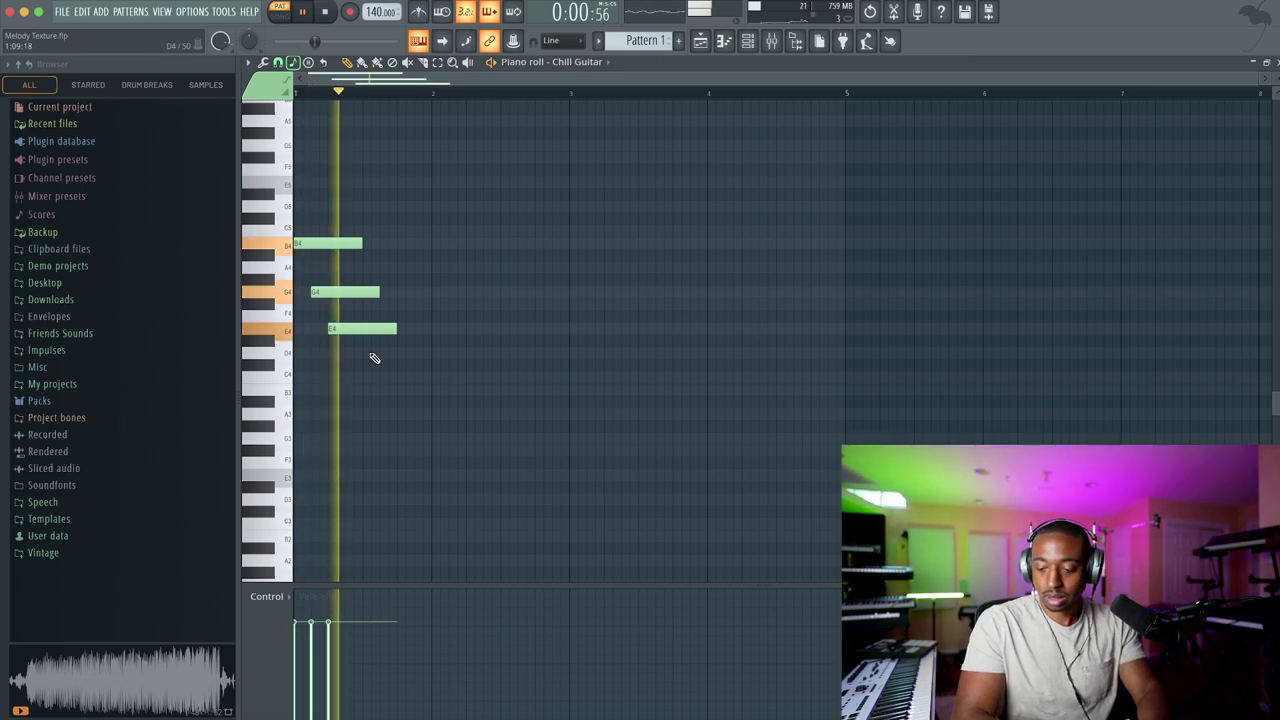
Stop playback and set the piano roll's snap to 1/3 beat
key("ctrl+a")
key("space")
left_click(278, 62)
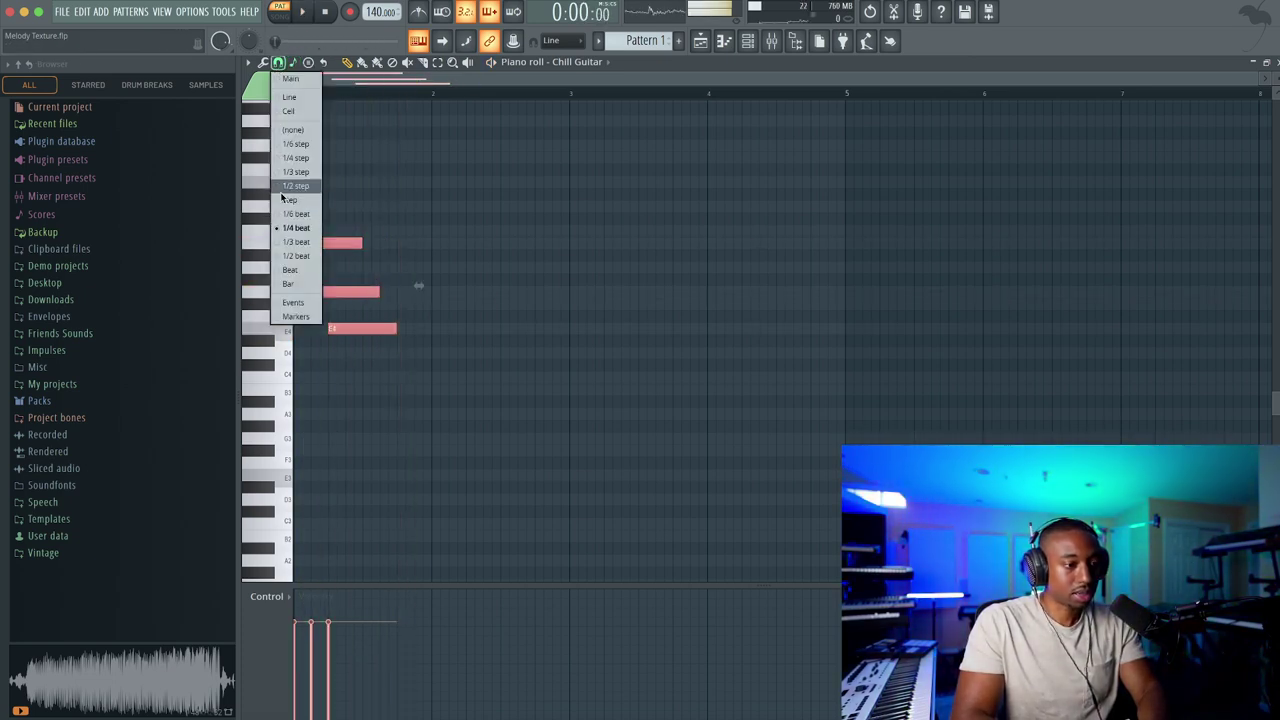
left_click(296, 244)
left_click(337, 220)
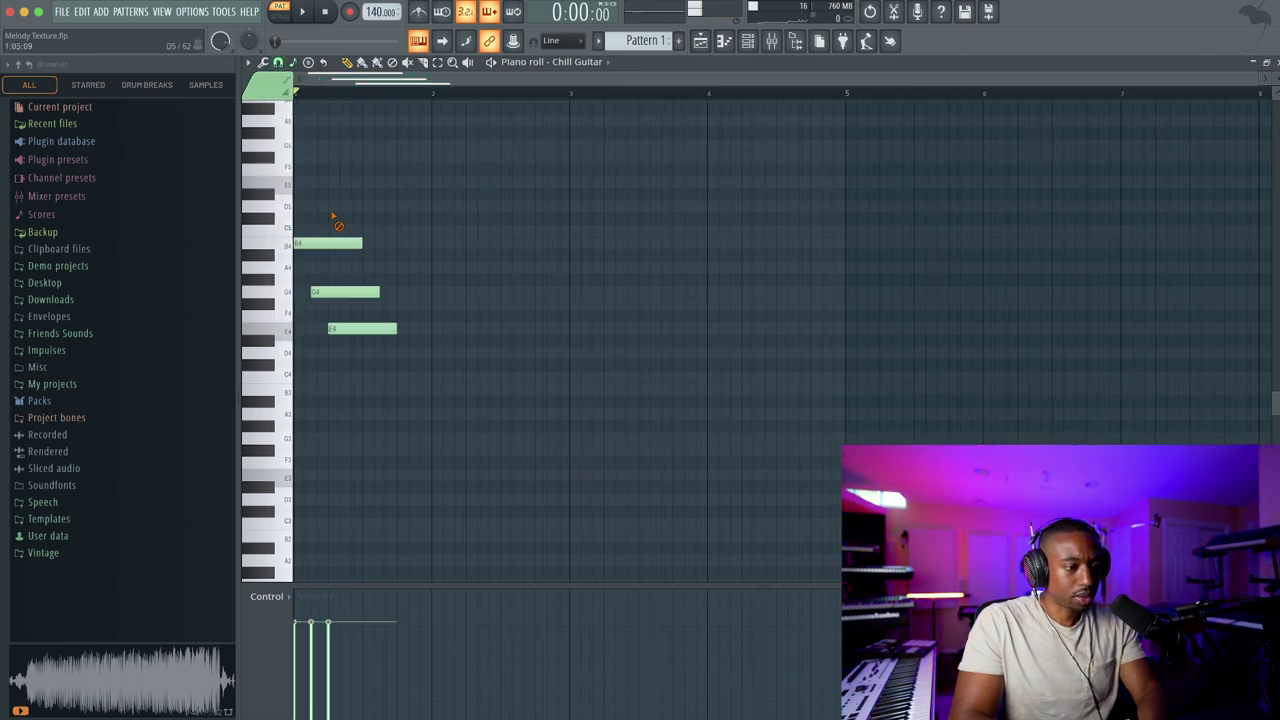
Turn on the metronome and shift G4 and E4 to start two-thirds and four-thirds of a beat after B4
right_click(328, 292)
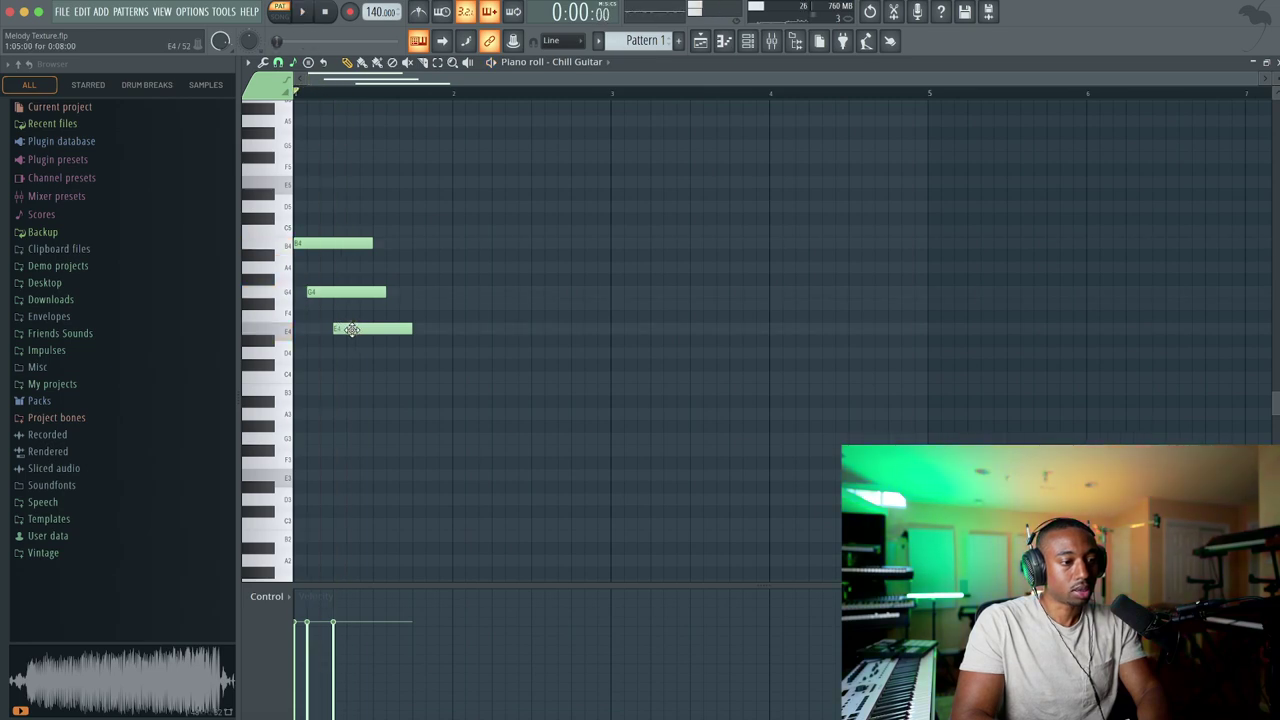
key("space")
key("space")
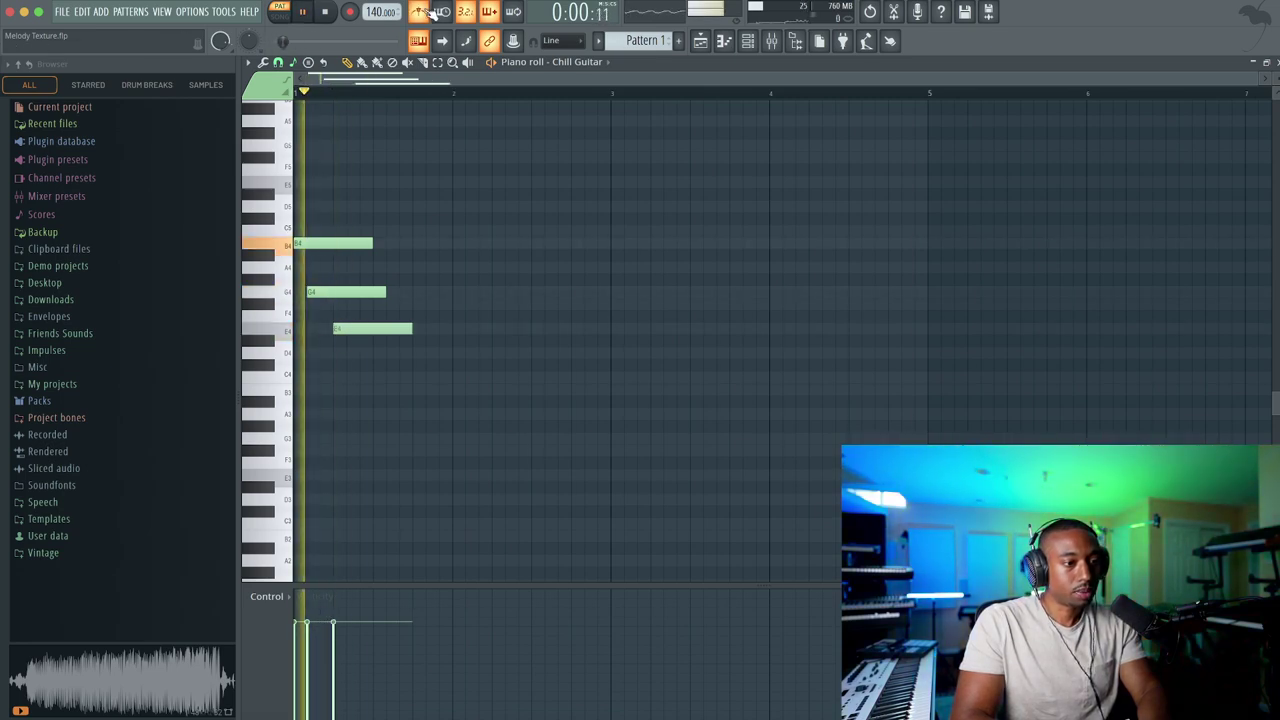
key("space")
left_click_drag(341, 287, 380, 330)
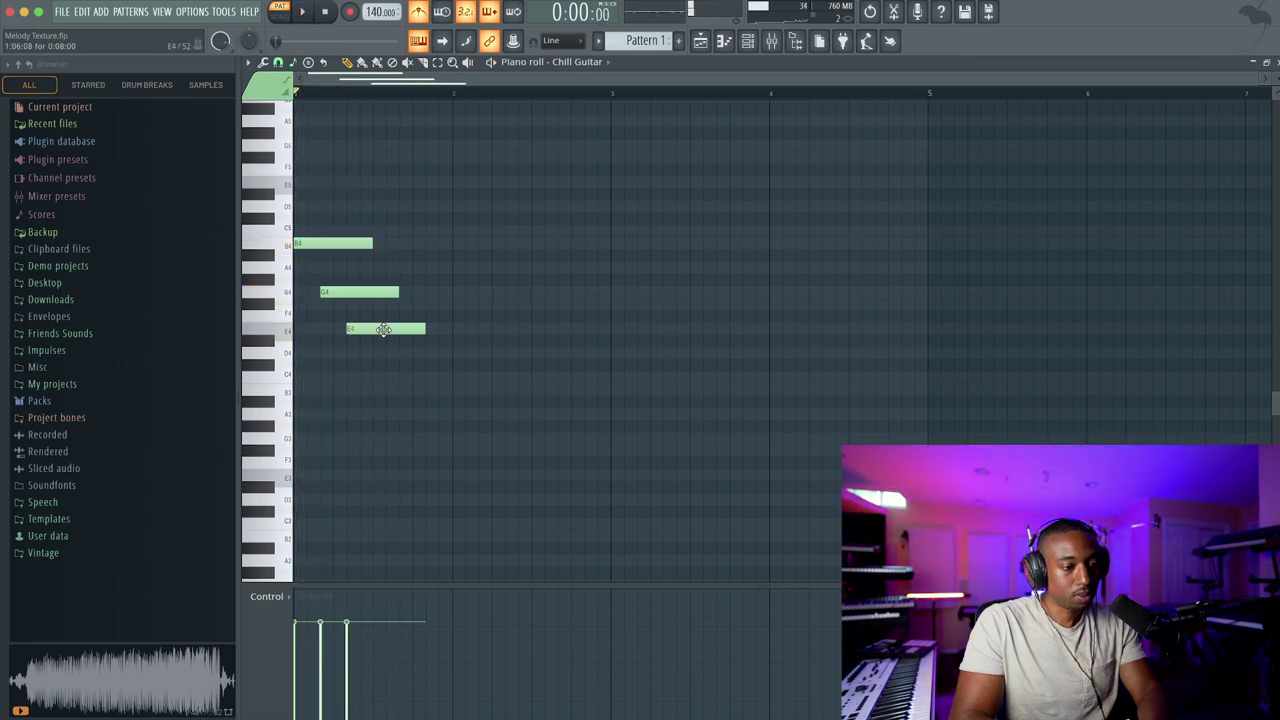
key("space")
Slice off the G4 and E4 tails so all three notes end at the half bar, and play them back
left_click_drag(385, 222, 391, 338)
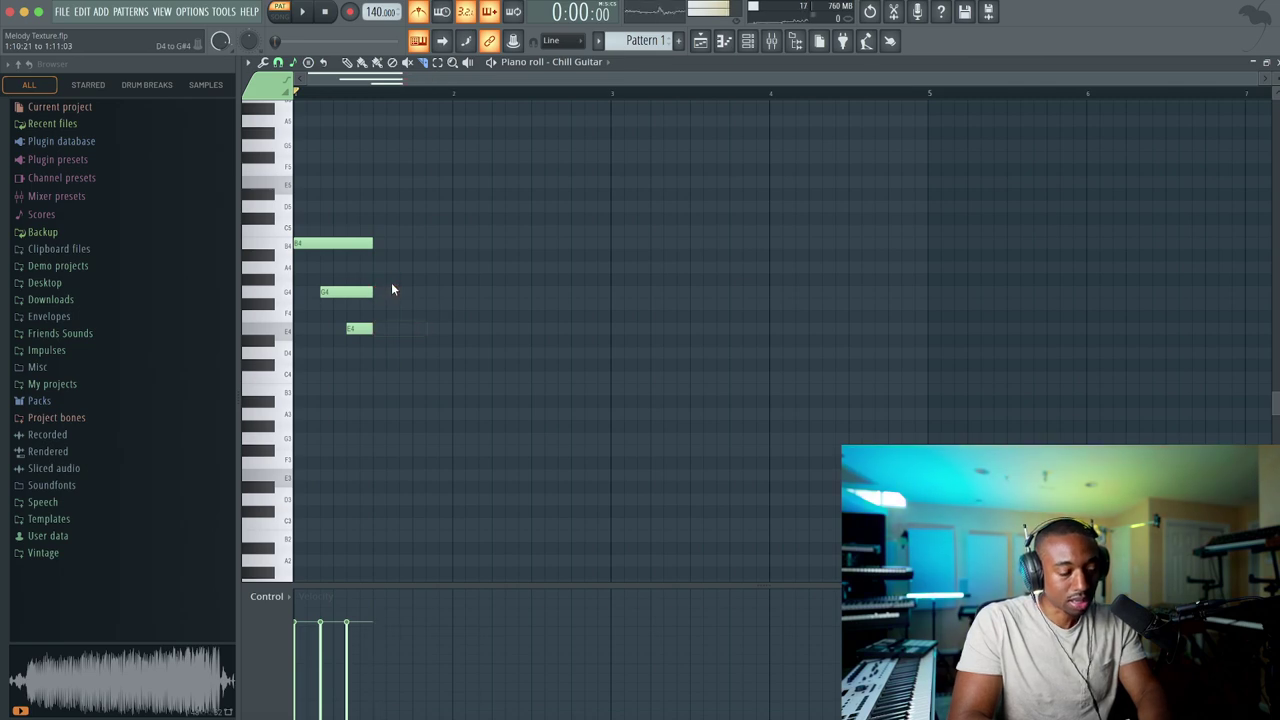
key("ctrl+a")
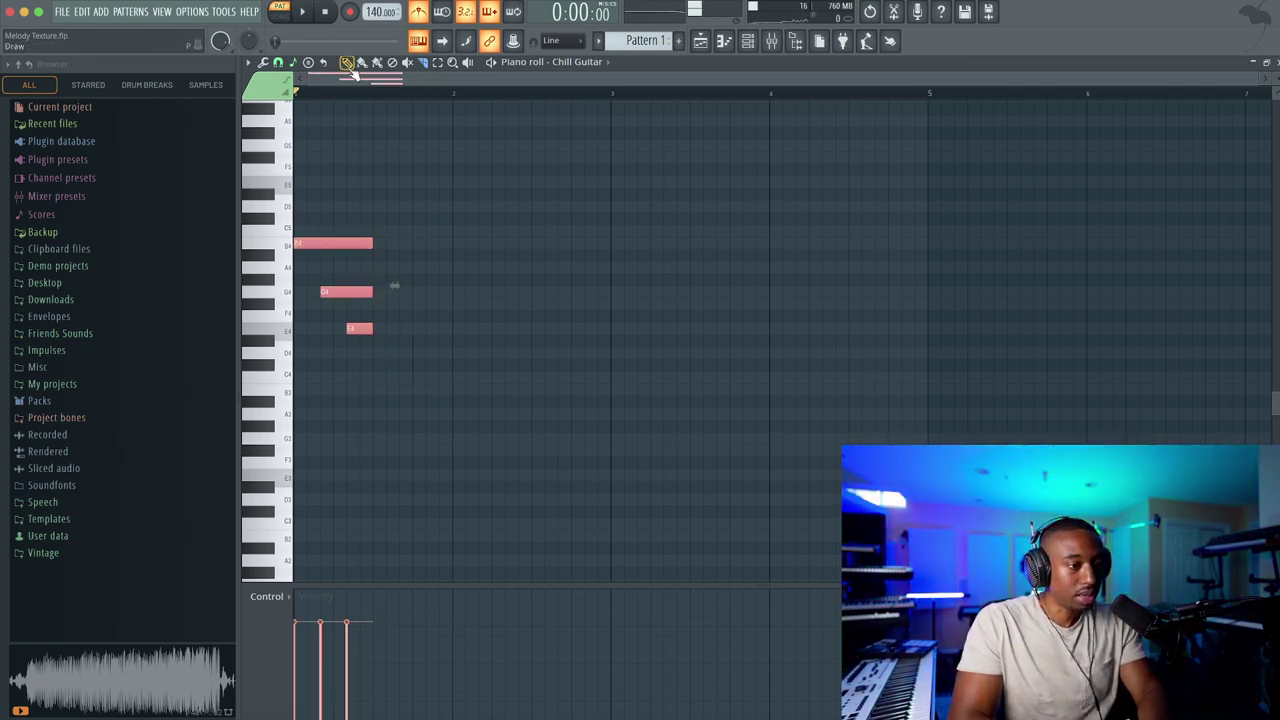
left_click(338, 184)
key("space")
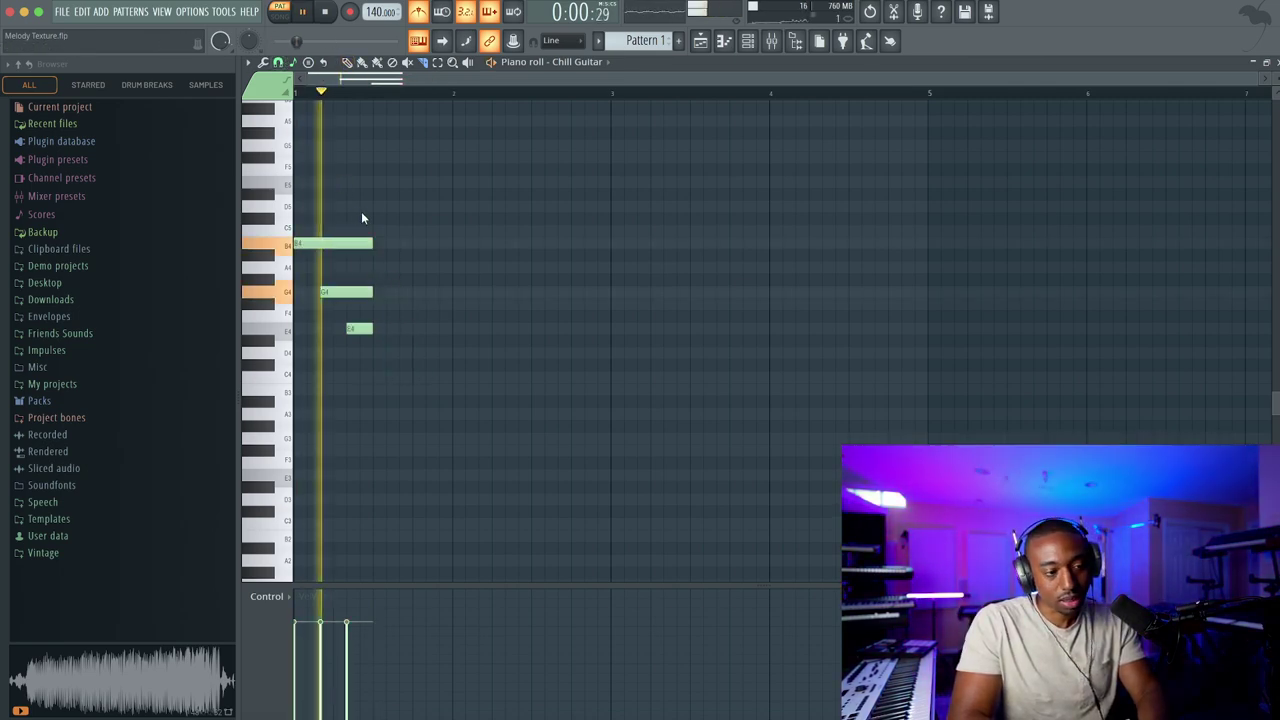
key("space")
key("ctrl+a")
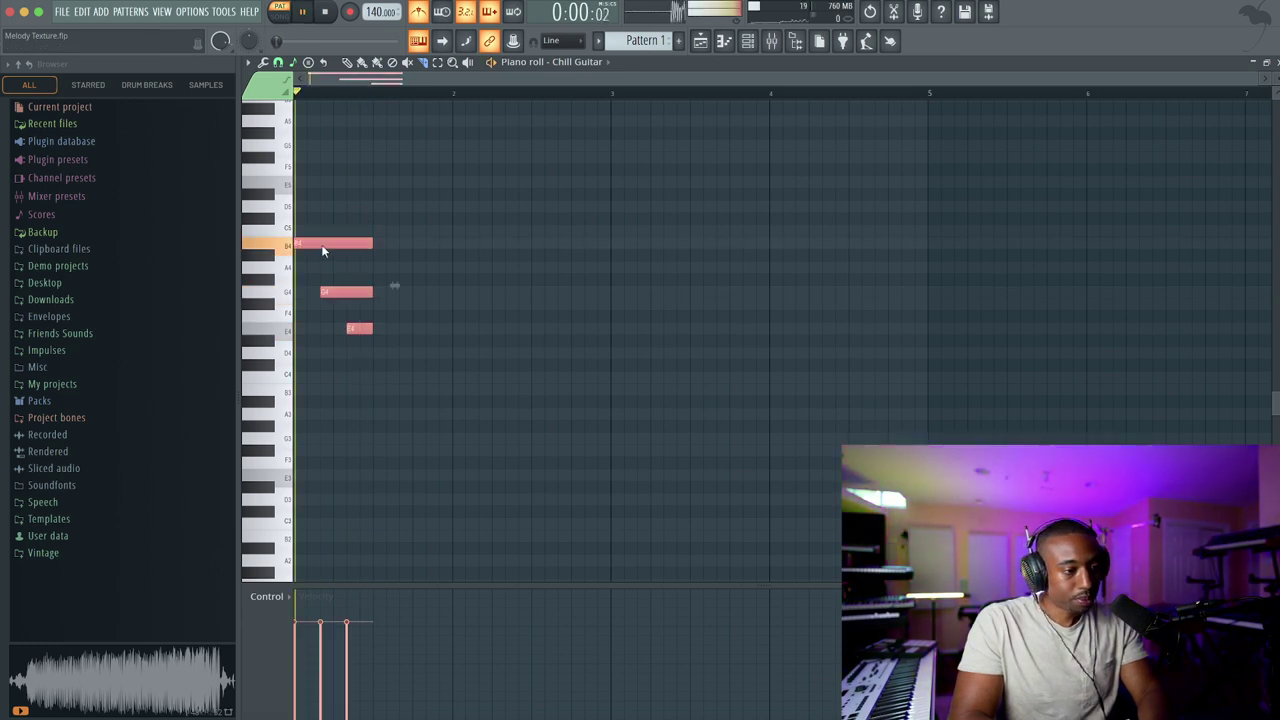
key("space")
left_click(414, 243)
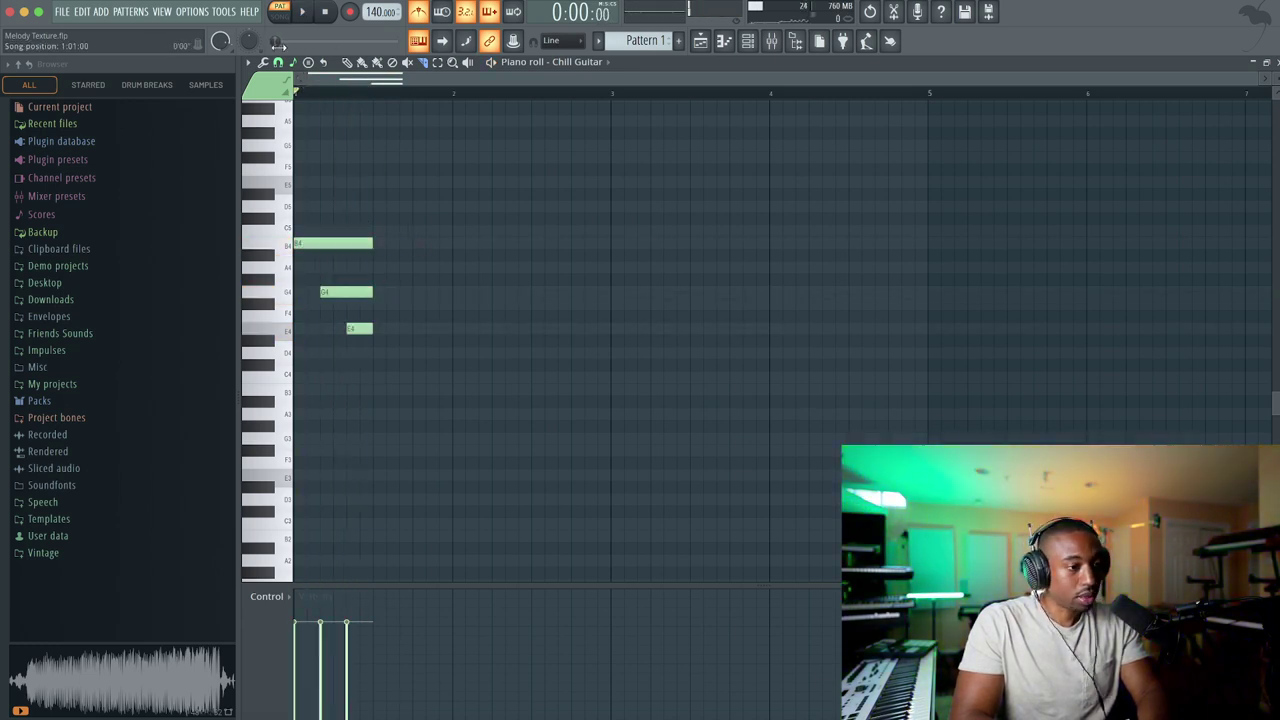
Duplicate the three-note figure to fill bar 1, and duplicate that bar into bar 2, checking by playback
key("ctrl+a")
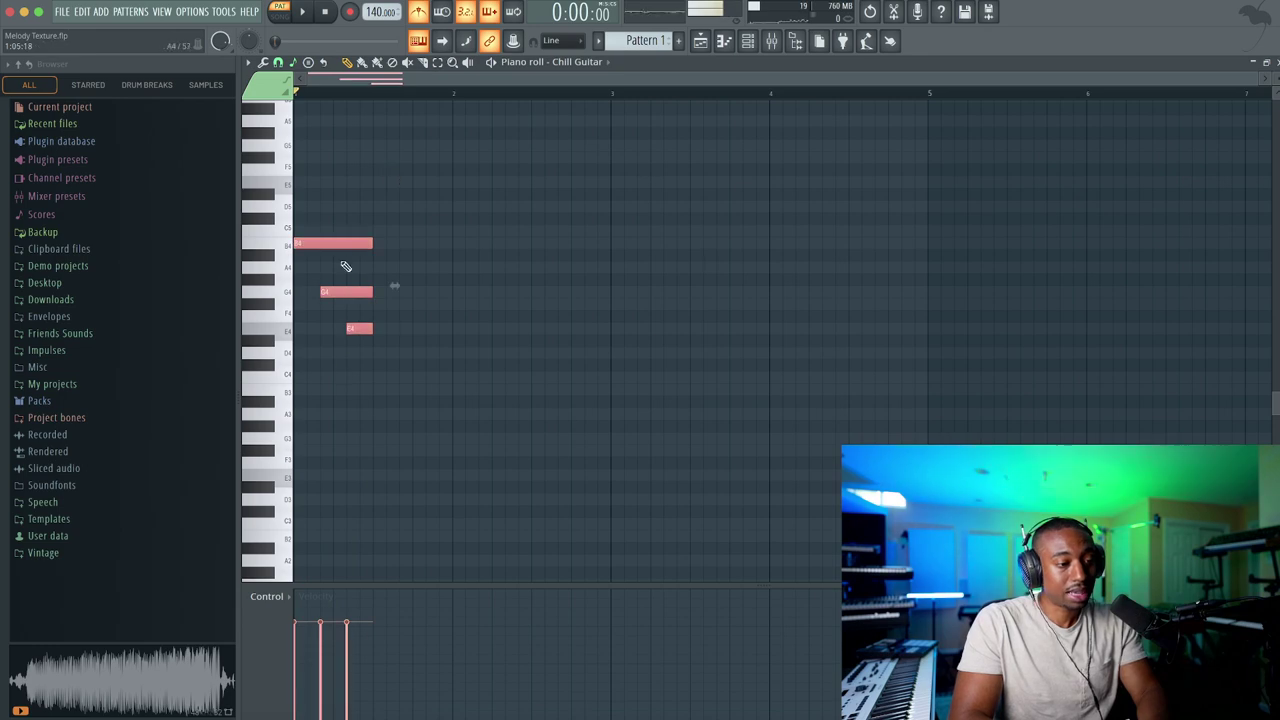
key("ctrl+b")
key("space")
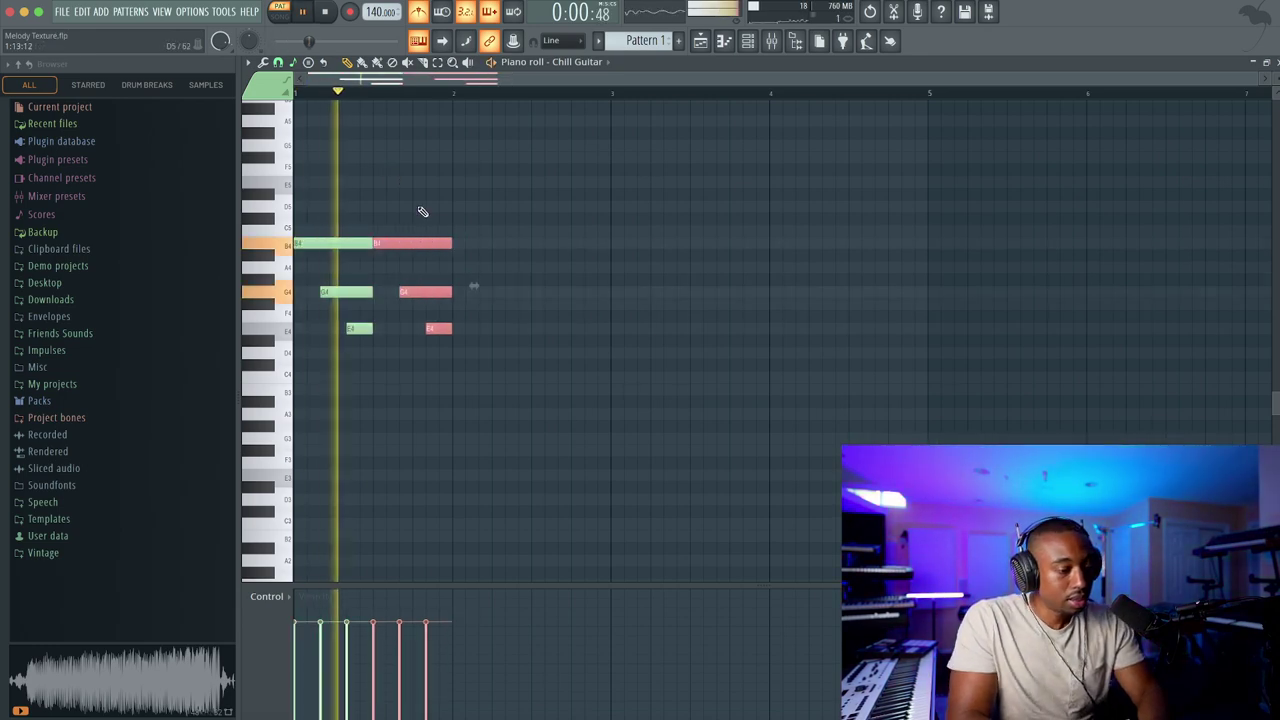
key("space")
left_click_drag(500, 214, 330, 342)
key("space")
key("ctrl+b")
key("space")
Raise the two B4 notes in bar 2 to C5, play the pattern and select all its notes
left_click_drag(506, 240, 466, 240)
left_click(478, 245)
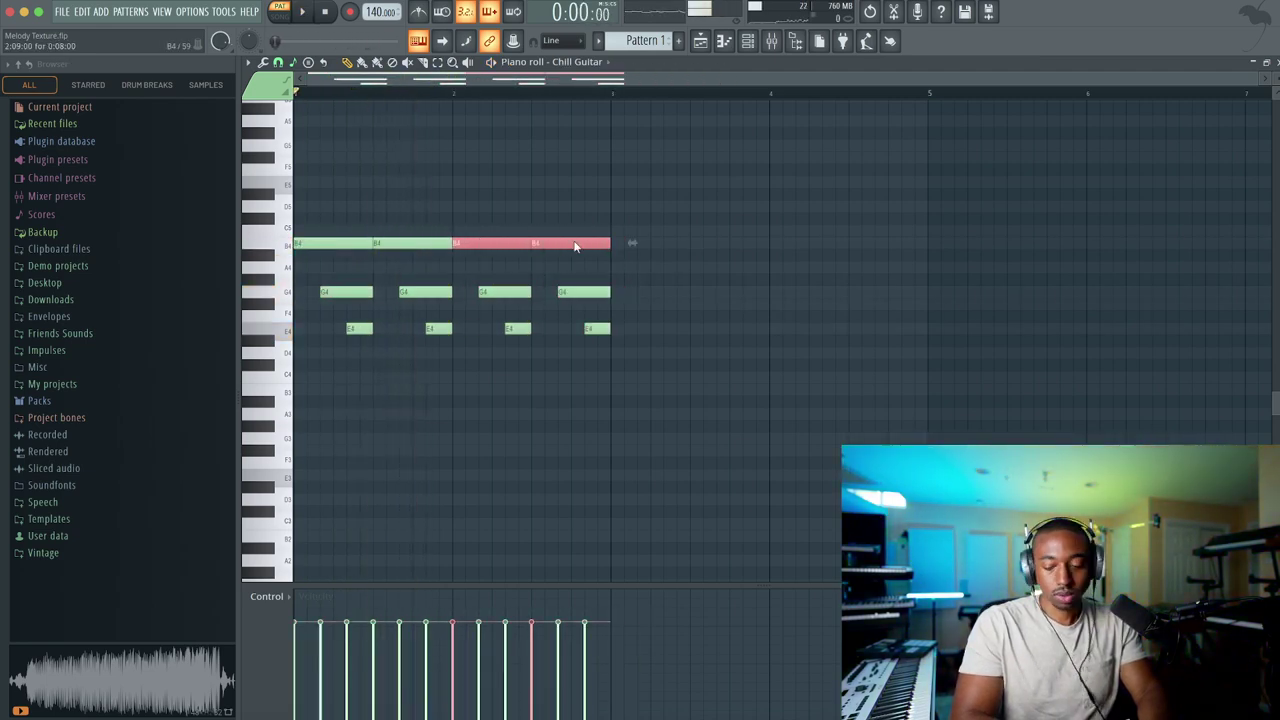
left_click_drag(575, 245, 573, 238)
key("space")
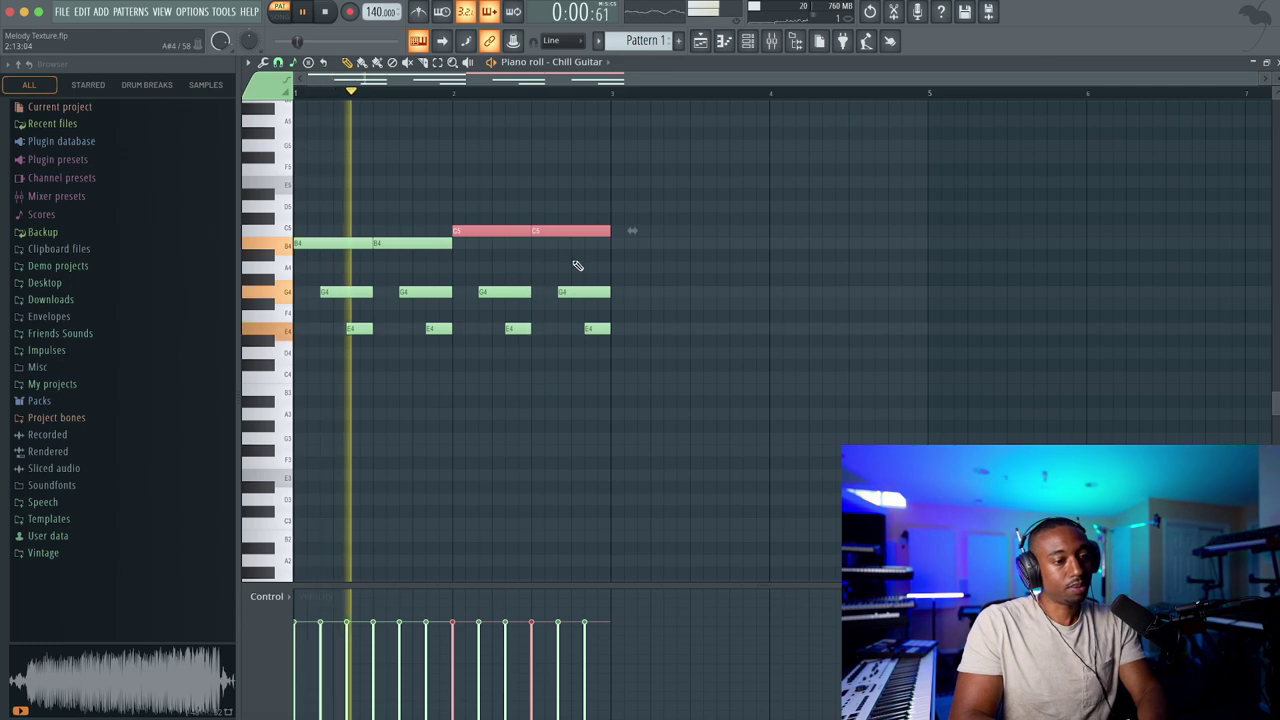
right_click(575, 271)
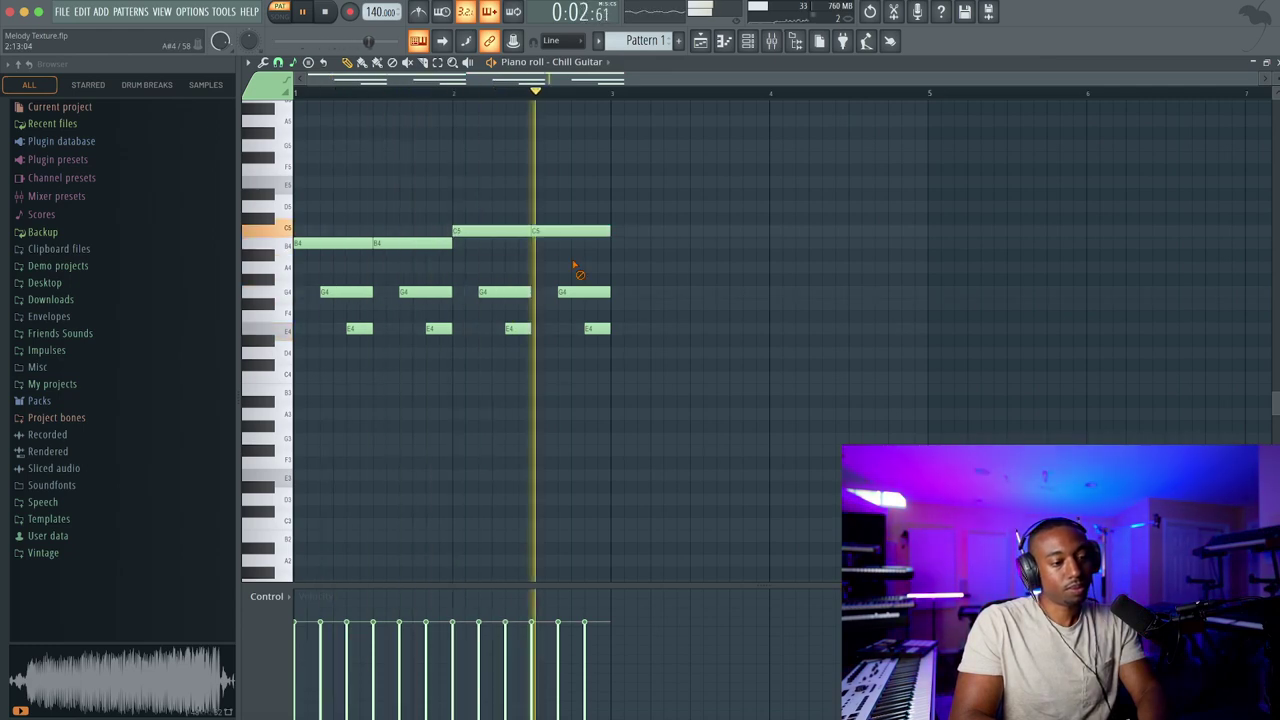
key("space")
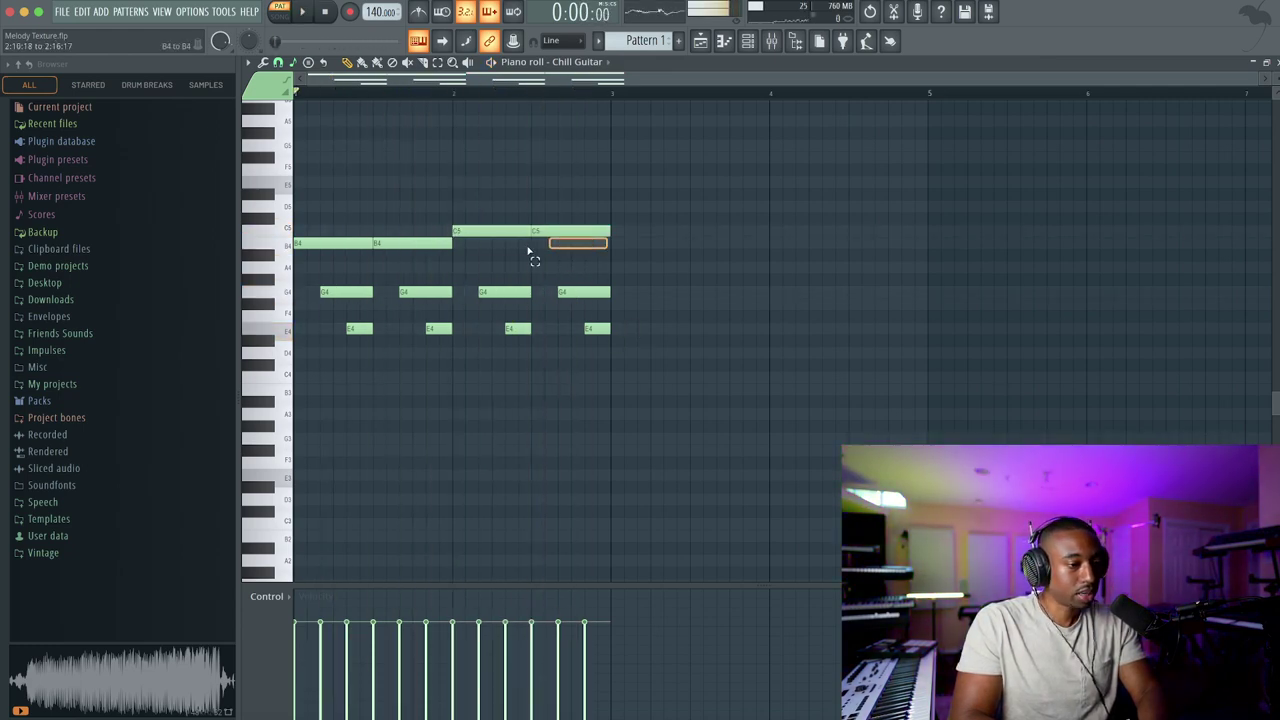
key("space")
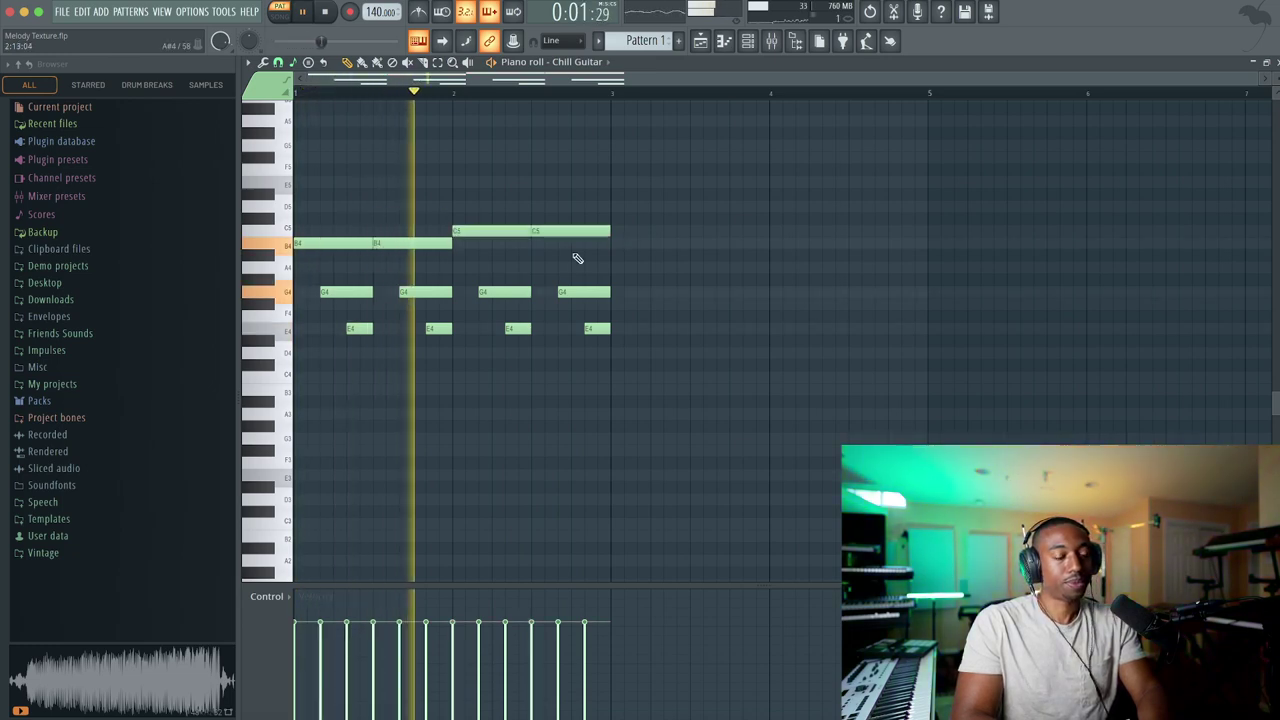
left_click_drag(643, 351, 268, 192)
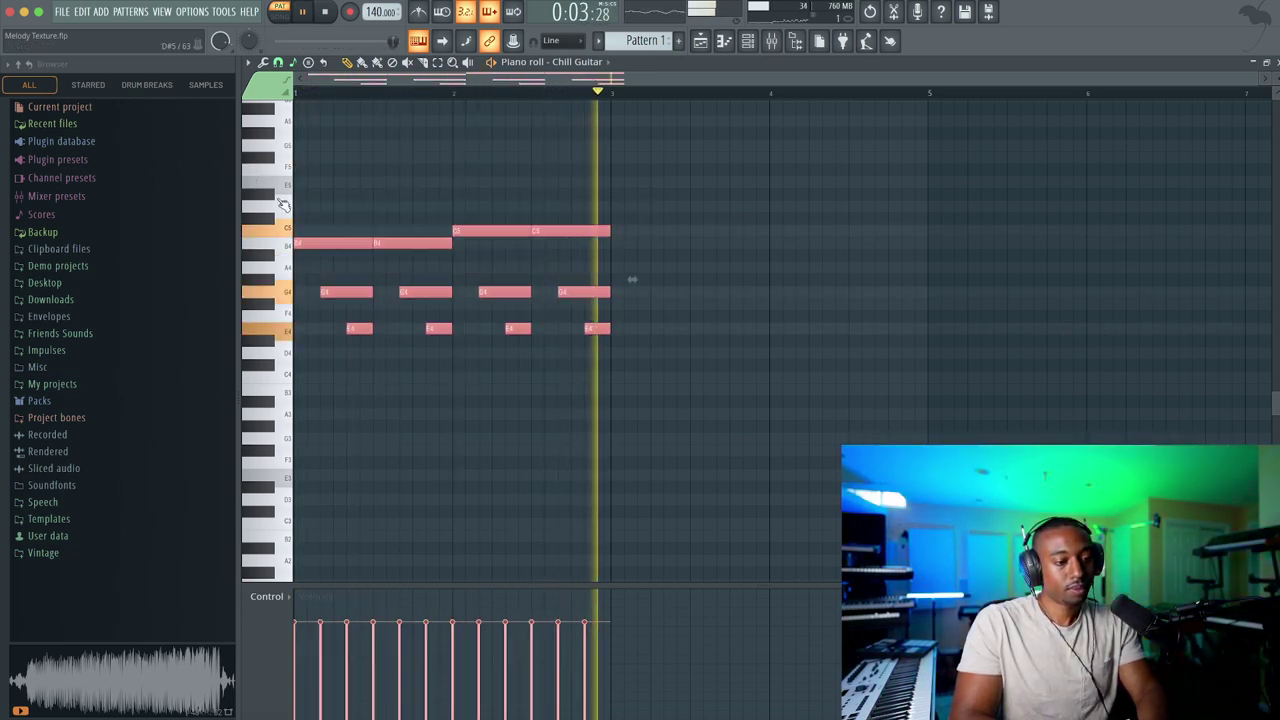
Bring up the channel rack and route the Chill Guitar channel to a free mixer track
left_click(748, 42)
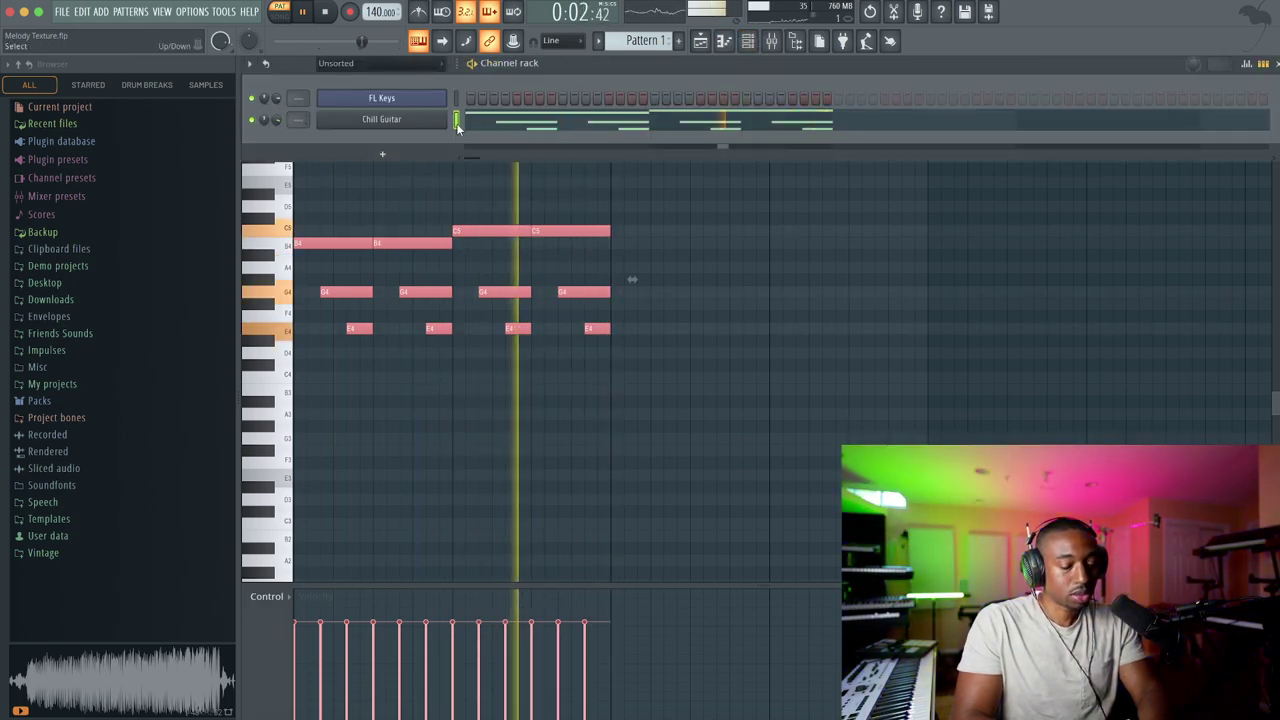
key("ctrl+l")
key("space")
Load the LOLCOMP compressor in the first effect slot of the Chill Guitar mixer track
left_click(863, 319)
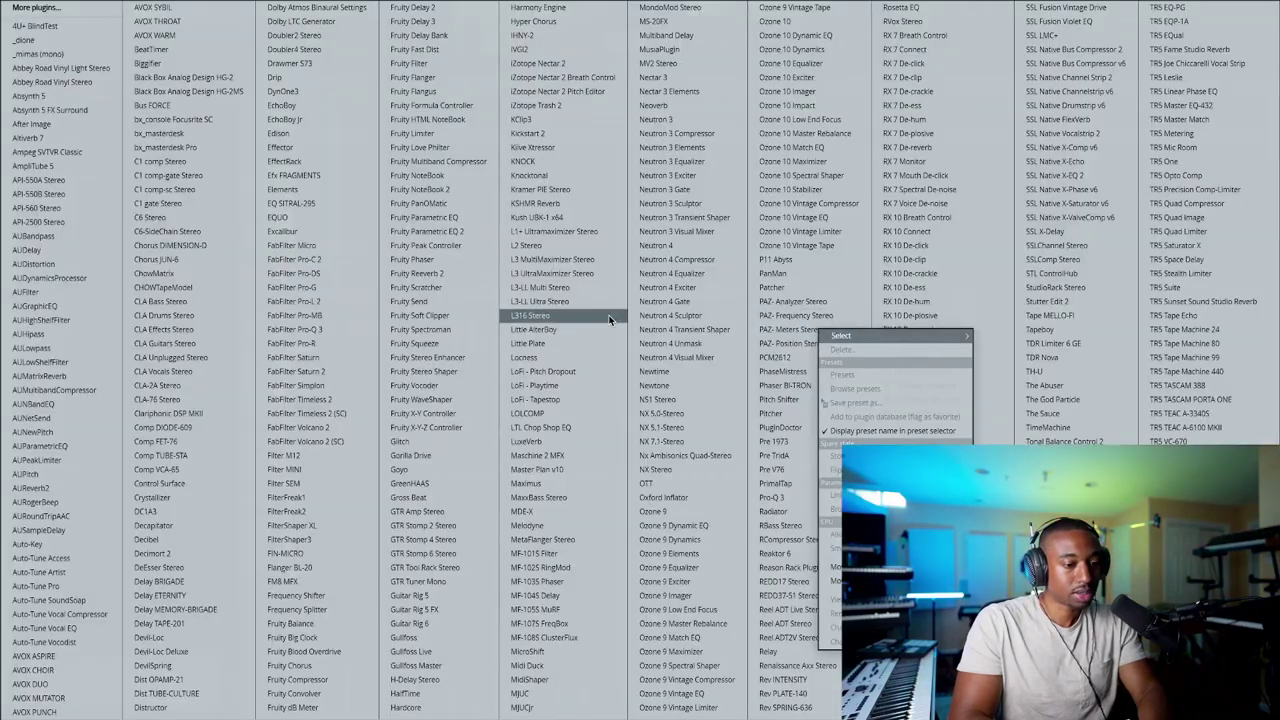
left_click(577, 413)
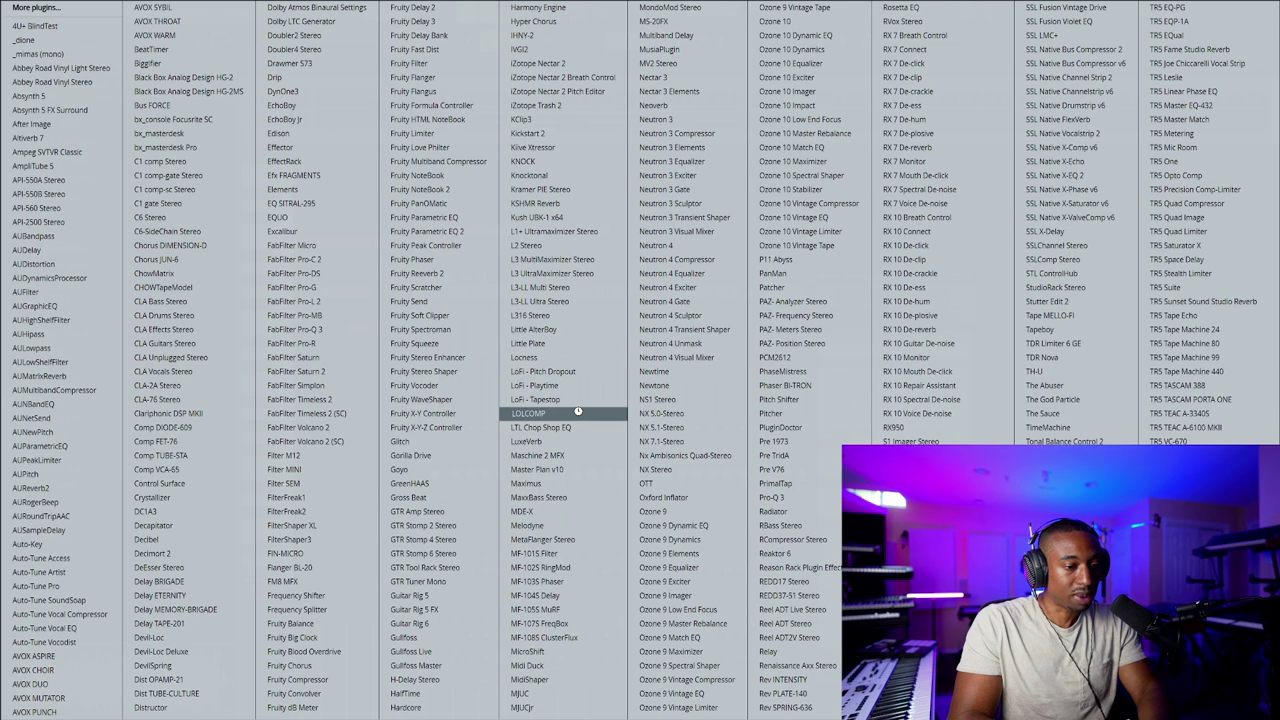
key("space")
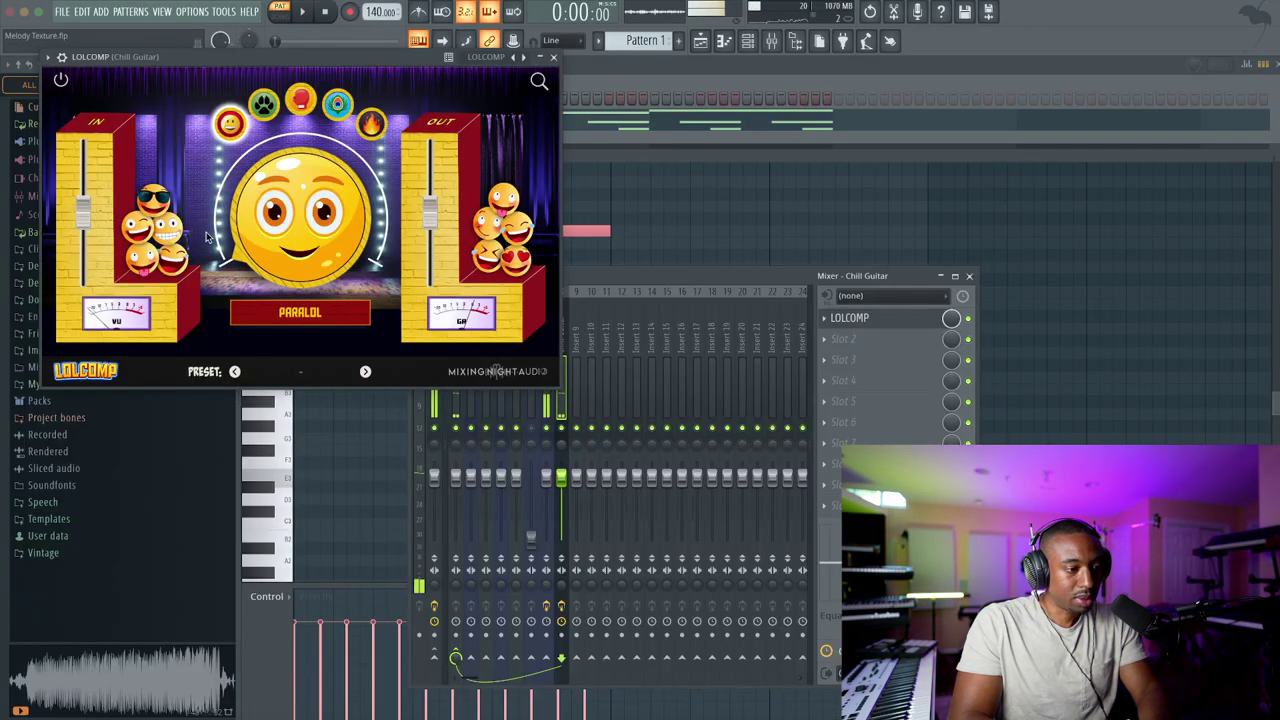
During playback, raise the LOLCOMP input gain to about 6 dB, lower its output gain and set the drive to about 92%
key("space")
left_click_drag(84, 210, 84, 180)
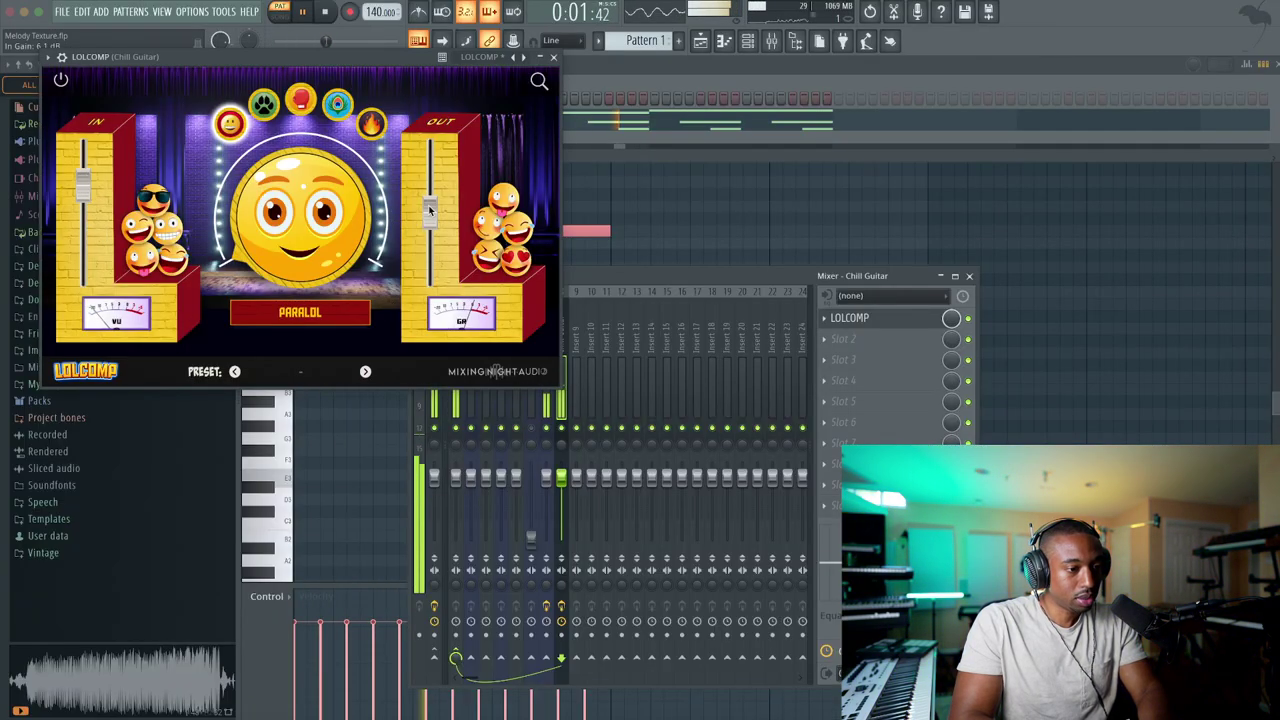
key("space")
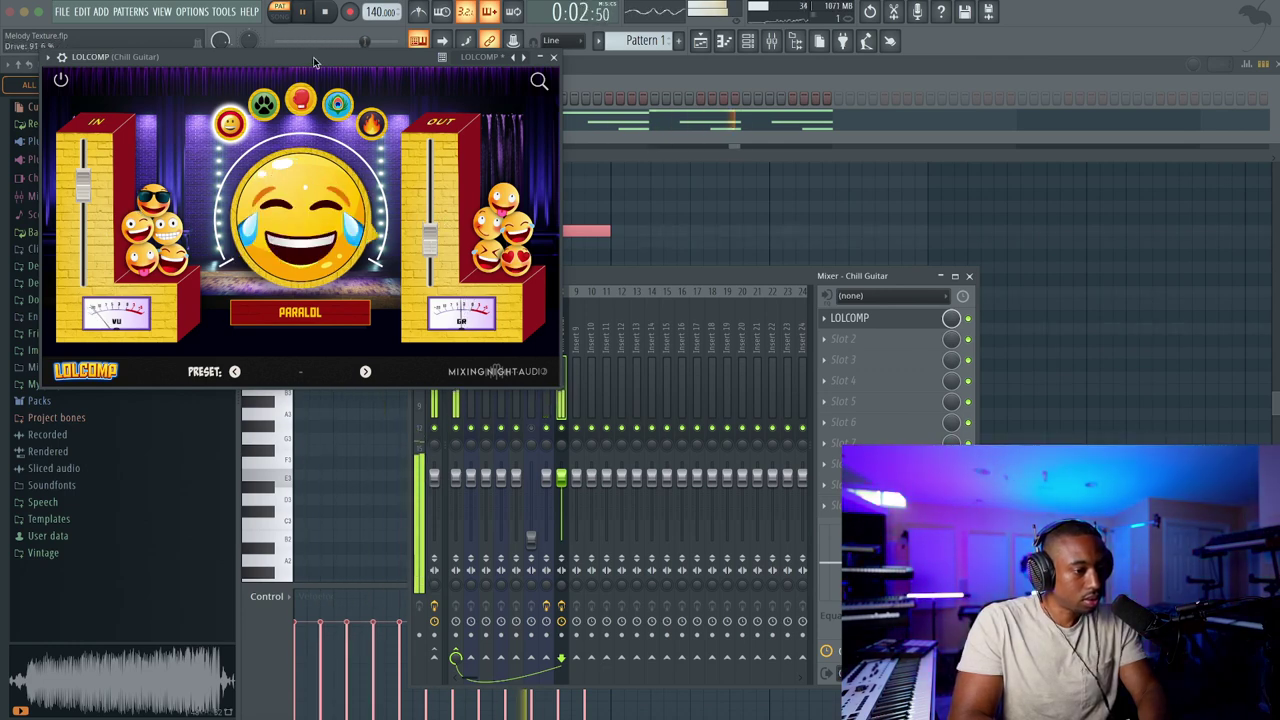
Audition the compressor's Panda, Punch, Peacock and Dragon chains during playback, and lower the input gain to about -4.9 dB
left_click(263, 104)
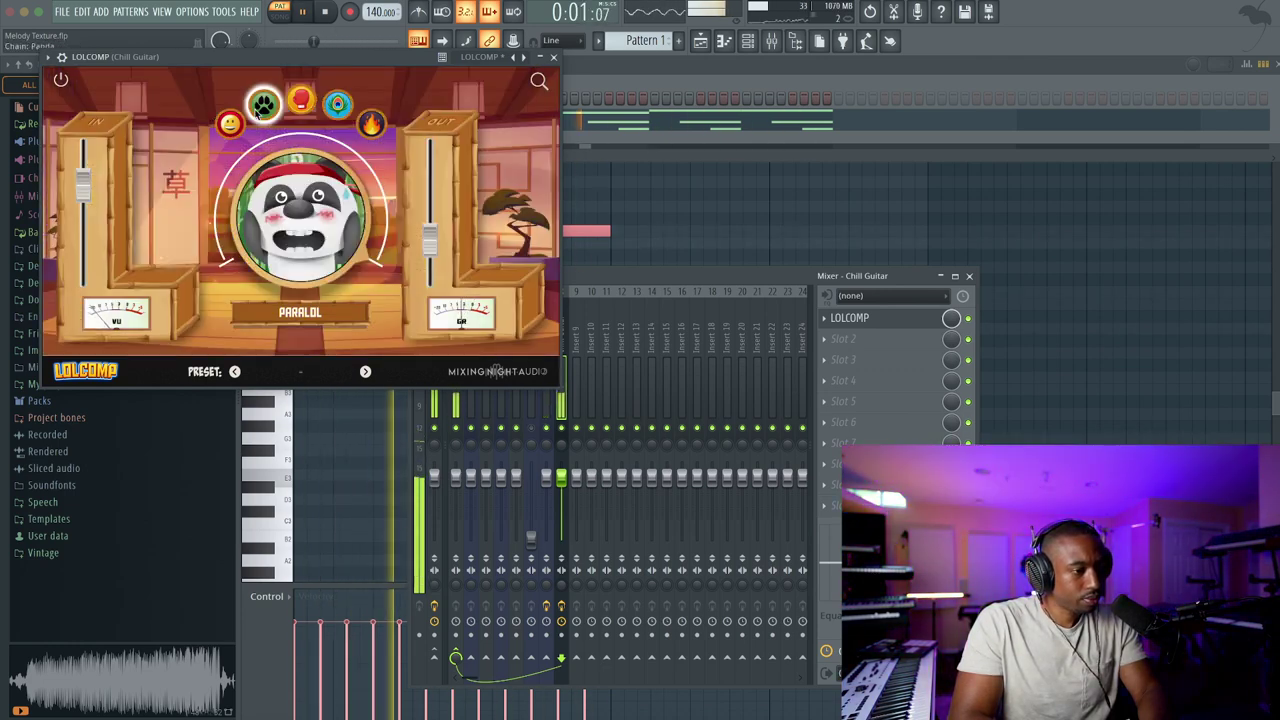
left_click(301, 104)
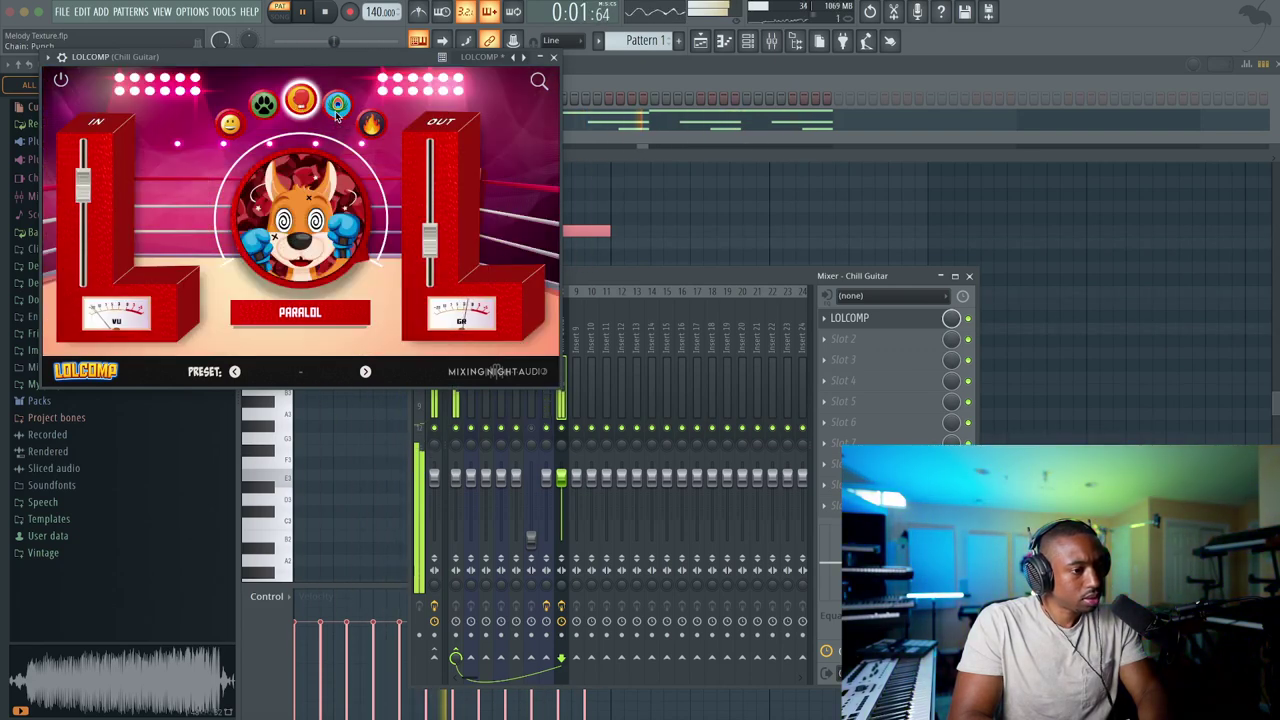
left_click(337, 106)
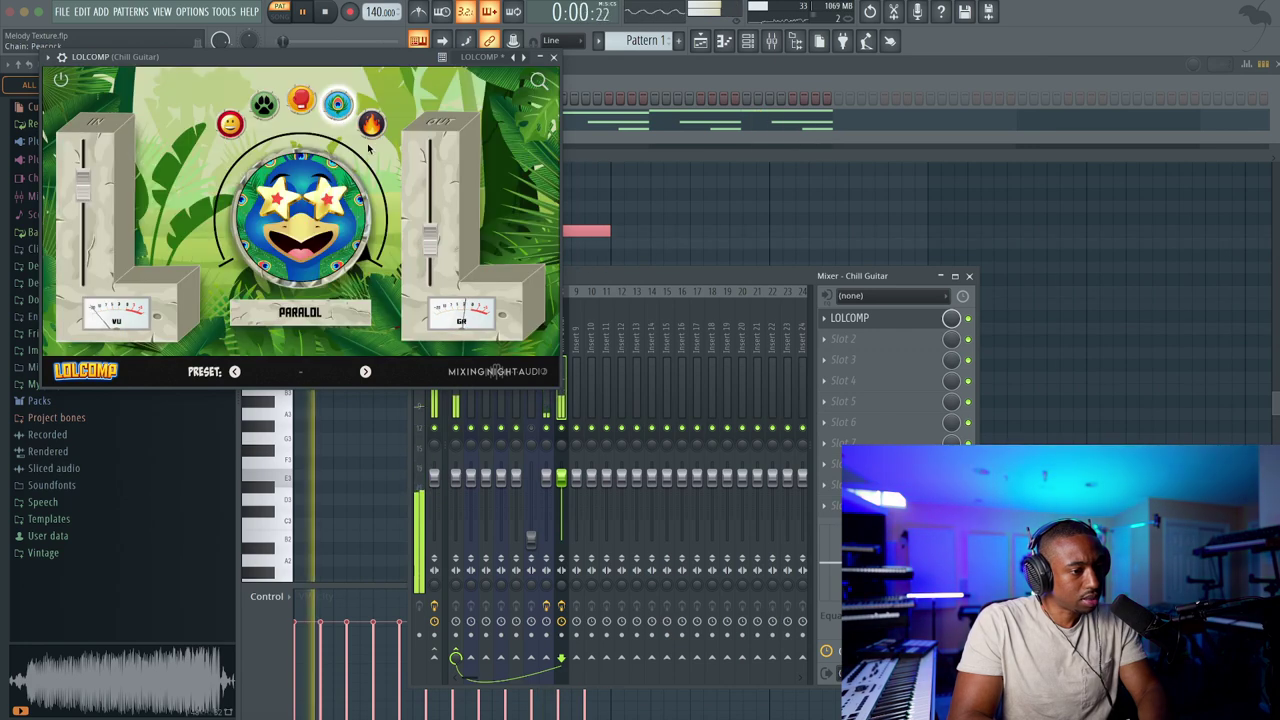
mouse_move(83, 184)
left_mouse_down()
mouse_move(83, 162)
mouse_move(89, 203)
left_mouse_up()
left_click(371, 126)
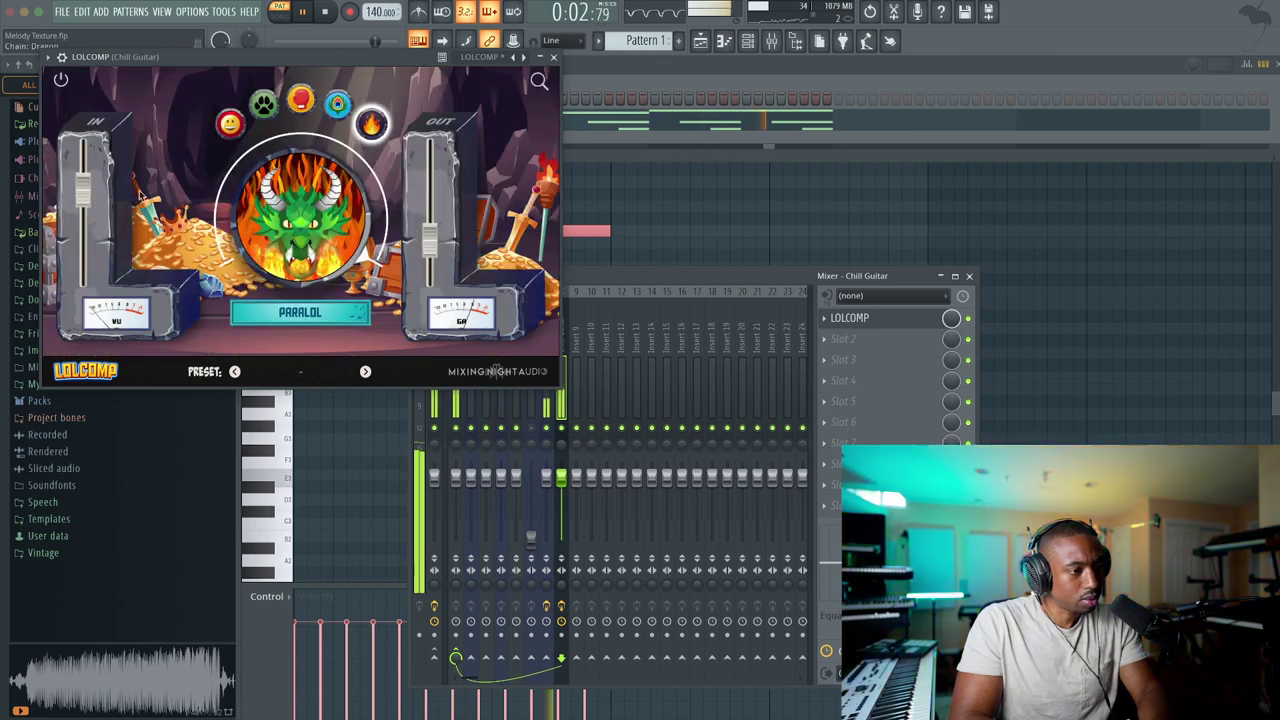
key("space")
left_click_drag(82, 203, 84, 262)
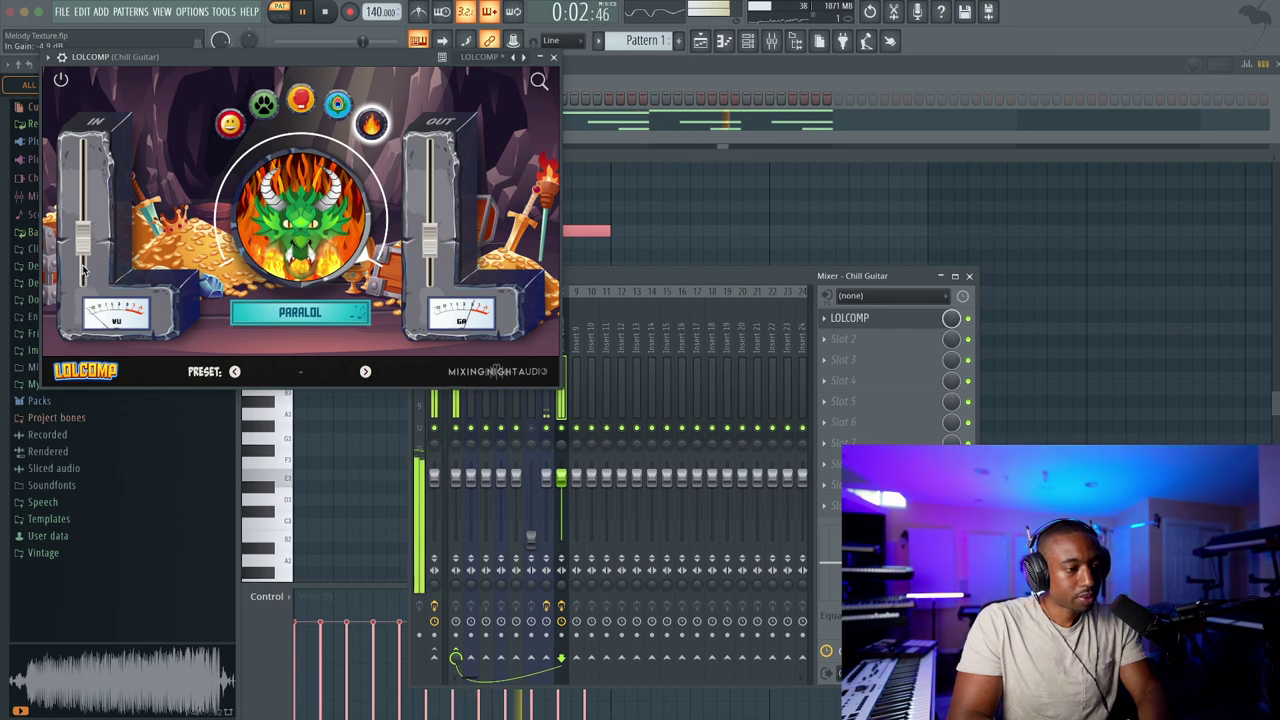
key("space")
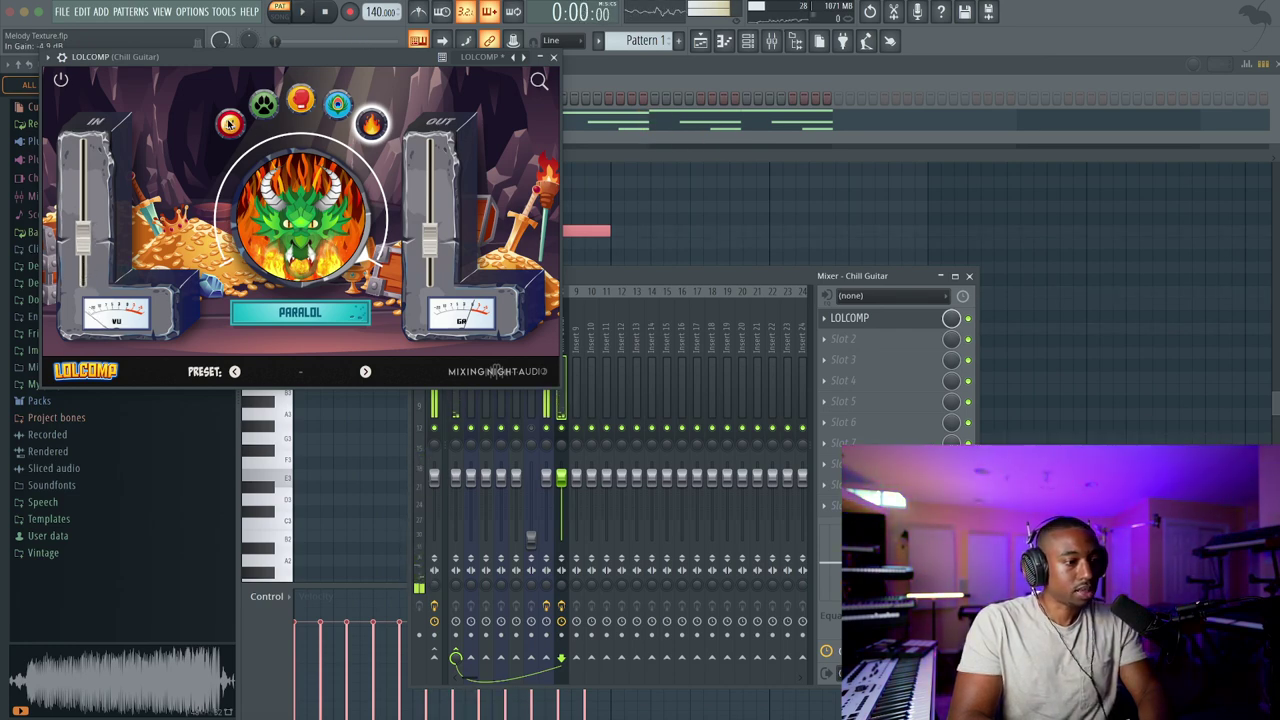
Return the compressor to its smiley-face chain, raise the input gain well above the middle, and close the plugin
left_click(229, 124)
left_click_drag(96, 242, 96, 188)
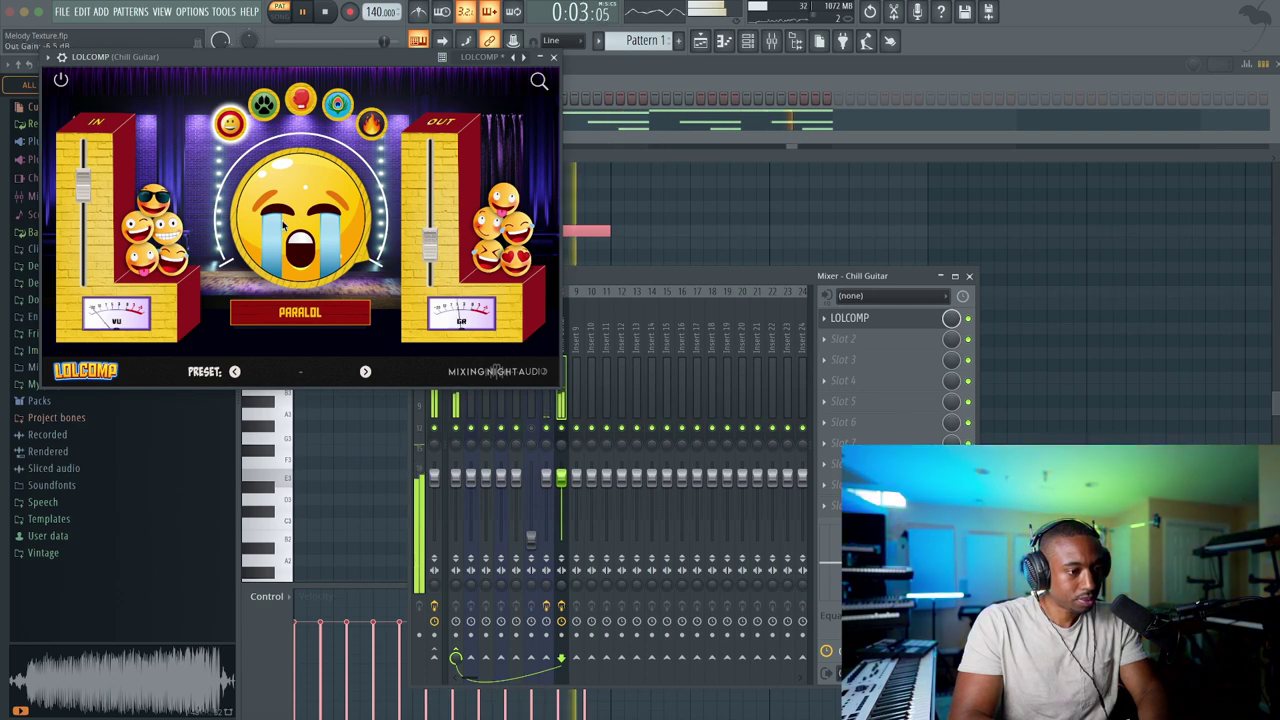
left_click(555, 58)
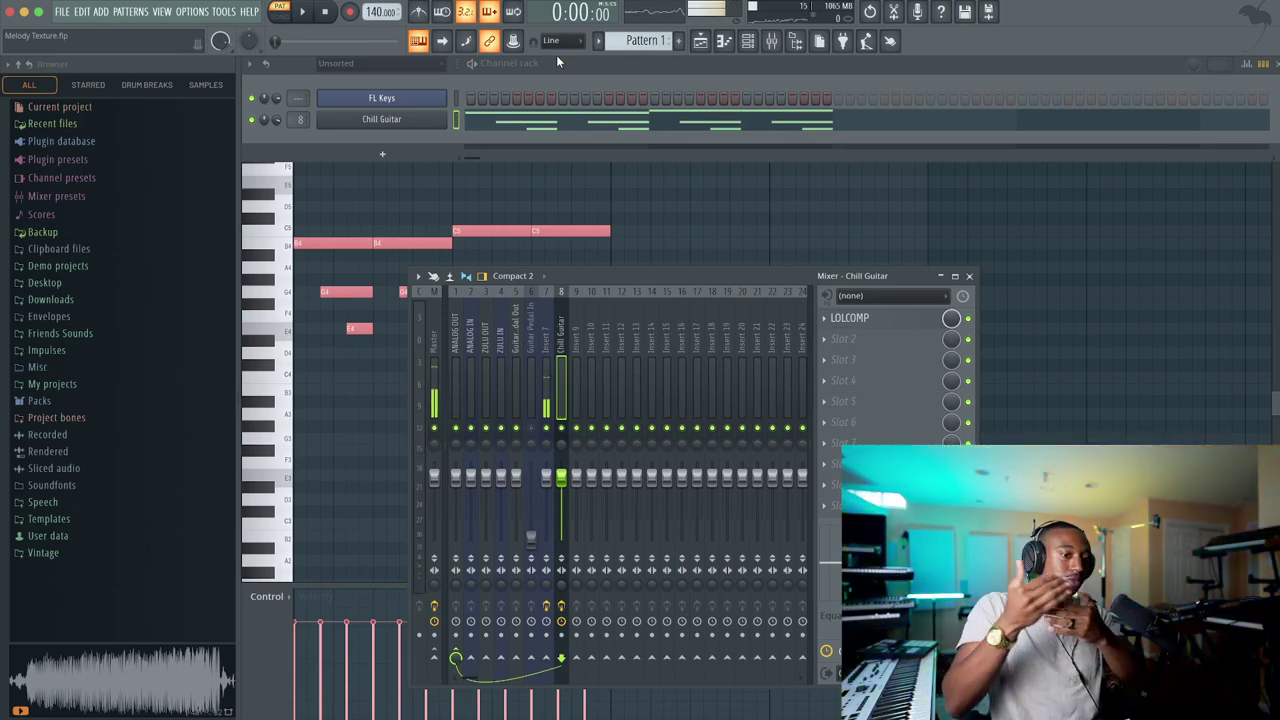
Listen to the compressed guitar pattern and bring its piano roll to the front
key("space")
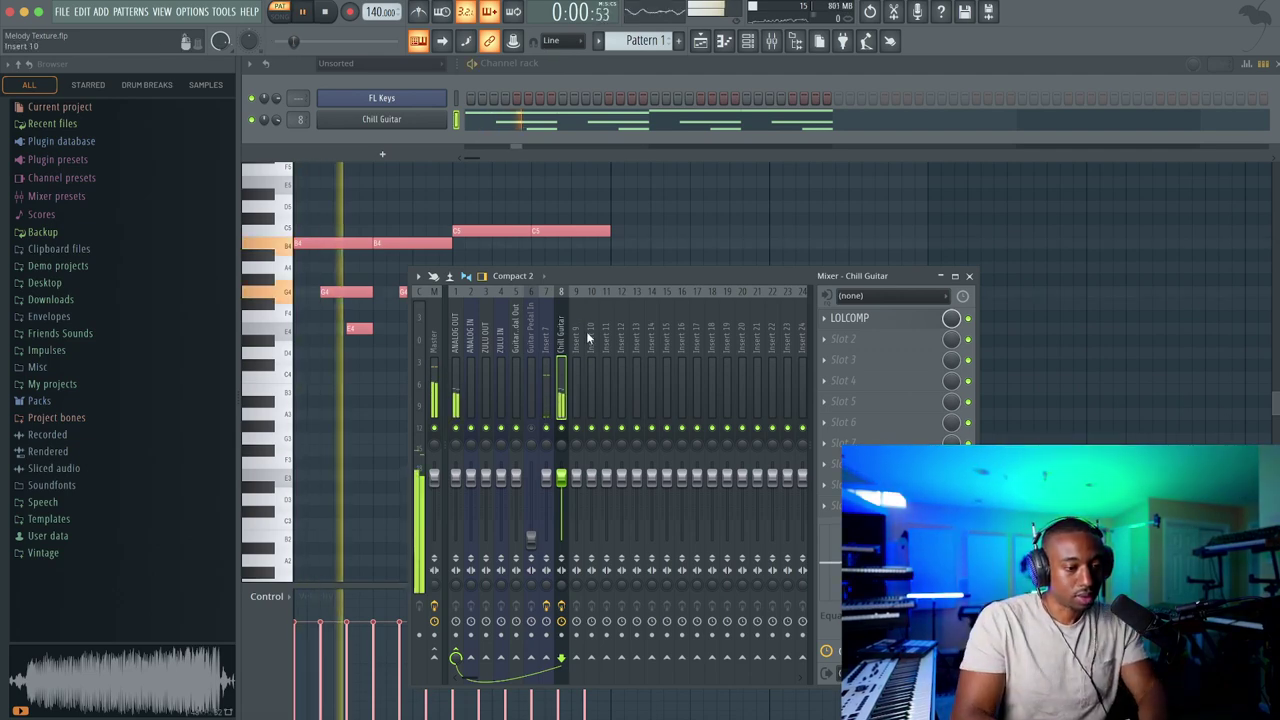
key("space")
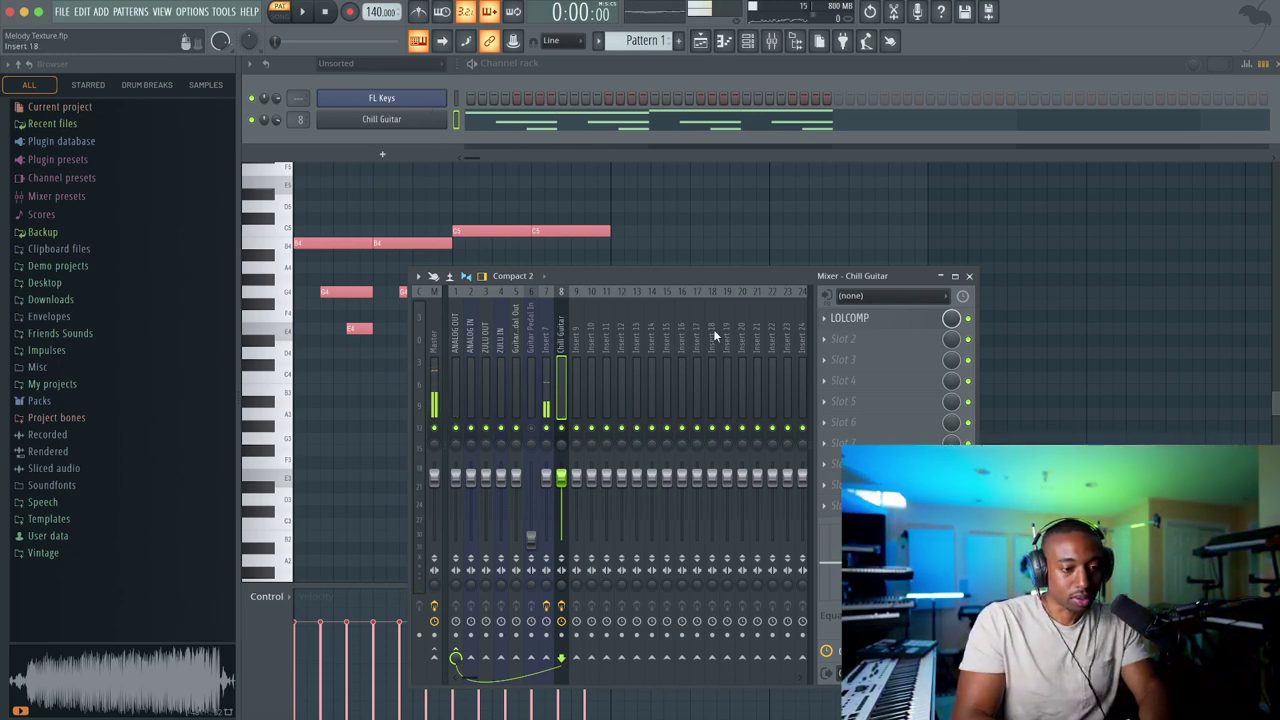
key("space")
left_click(680, 247)
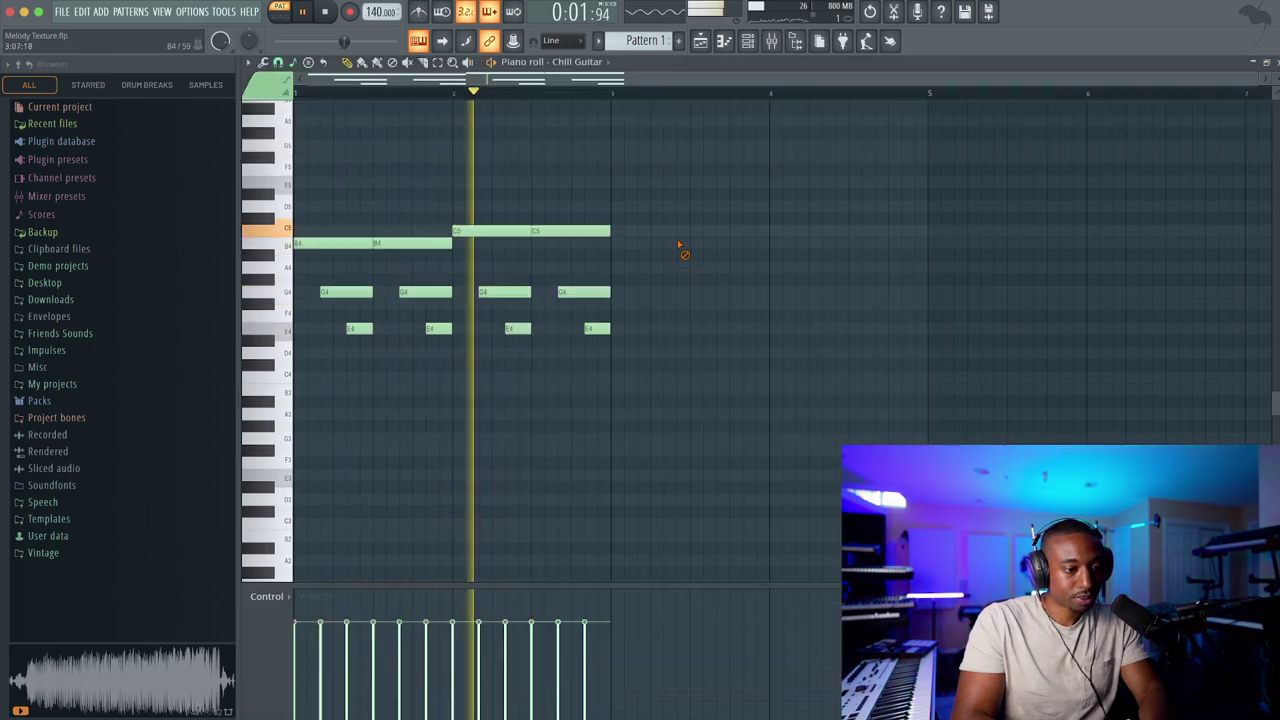
key("space")
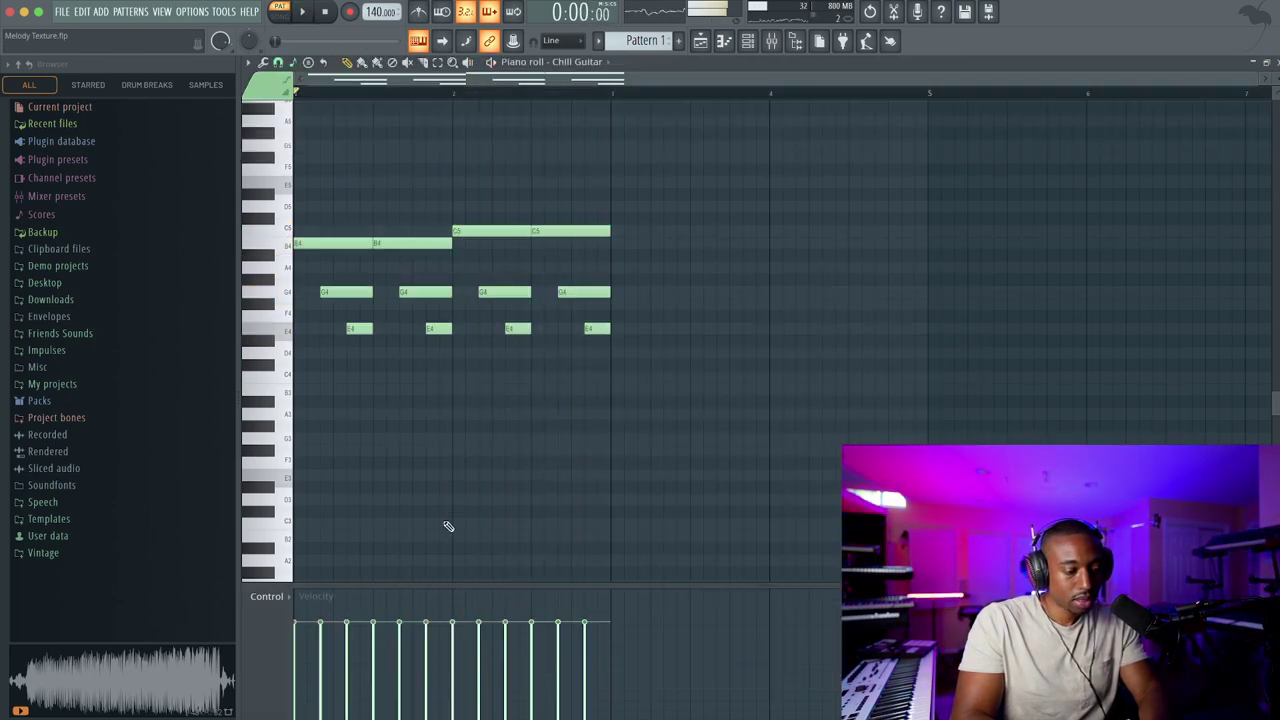
Run the Humanize script on the notes with start time range 0.204, duration range 0.219, velocity range 0.469 and Quasi-Normal distribution
left_click(249, 63)
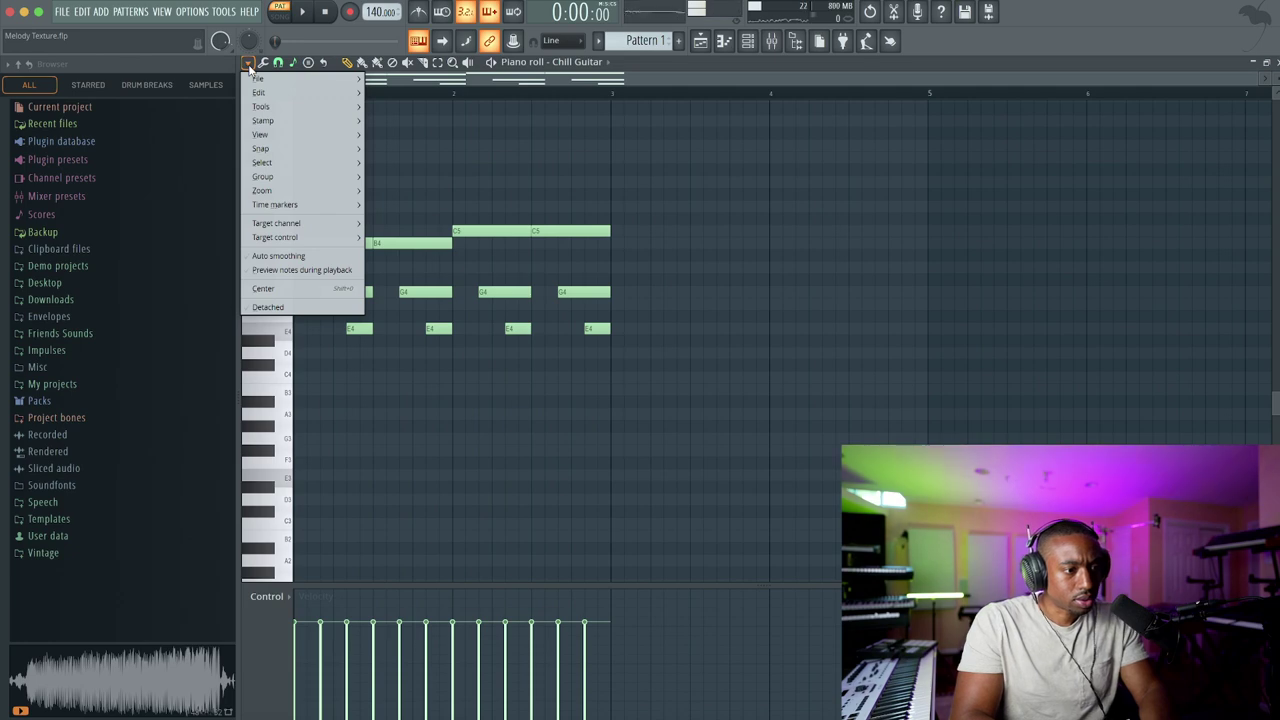
mouse_move(275, 93)
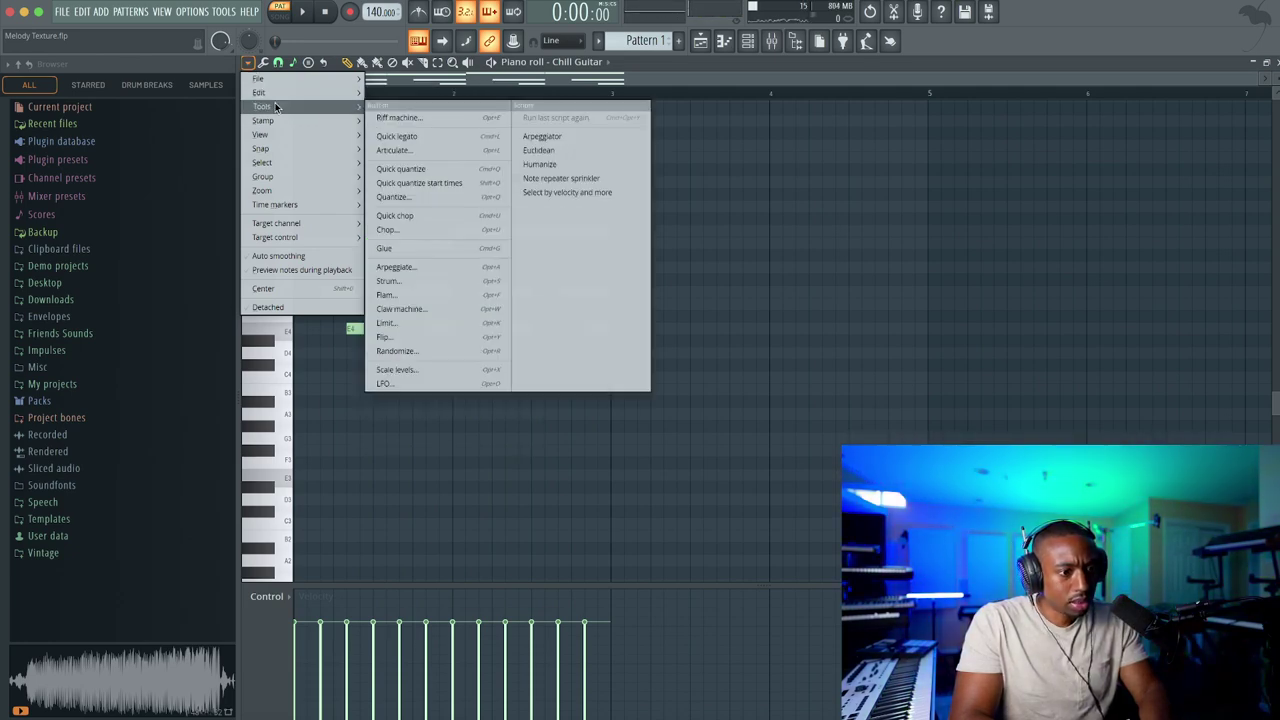
left_click(561, 163)
left_click_drag(609, 251, 516, 181)
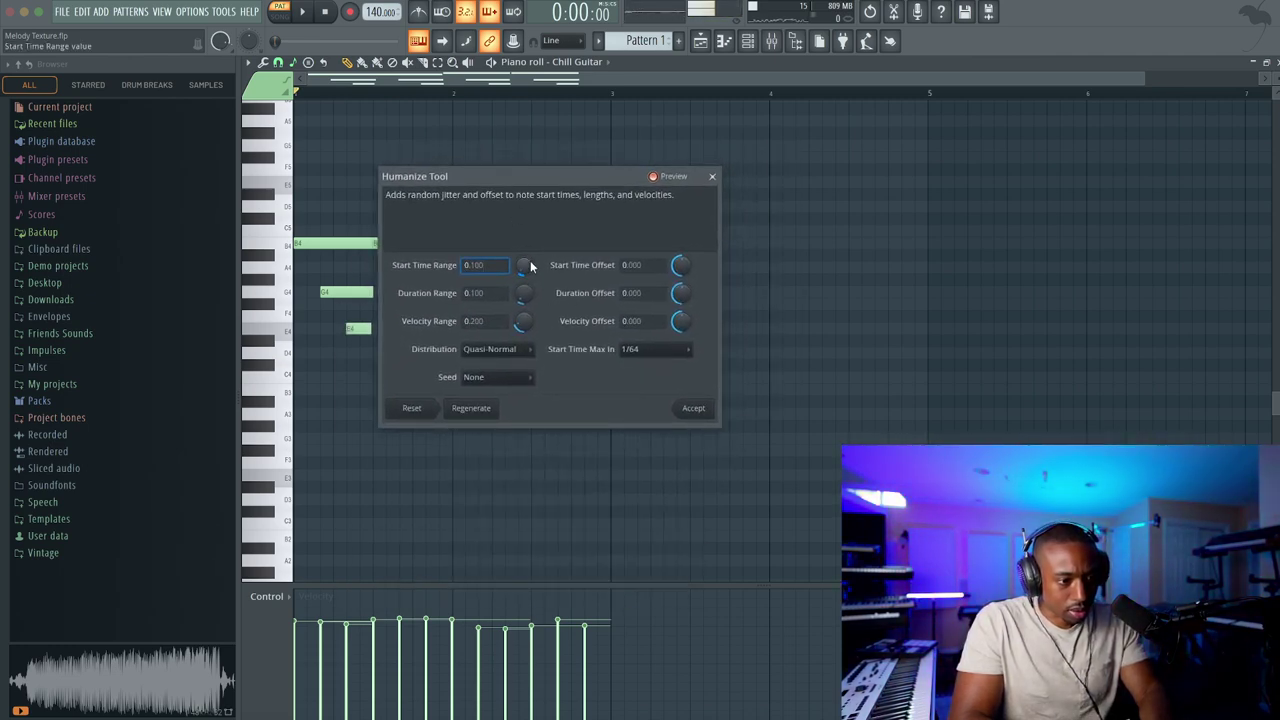
key("Return")
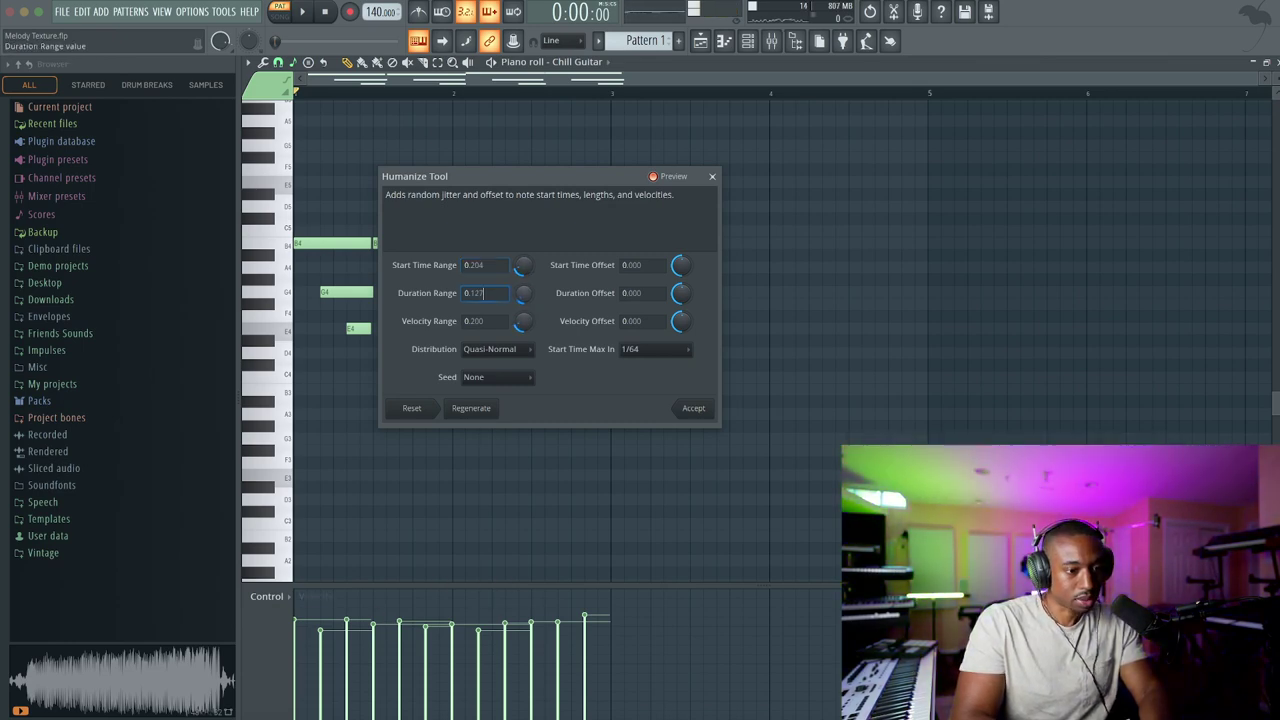
left_click_drag(522, 293, 530, 298)
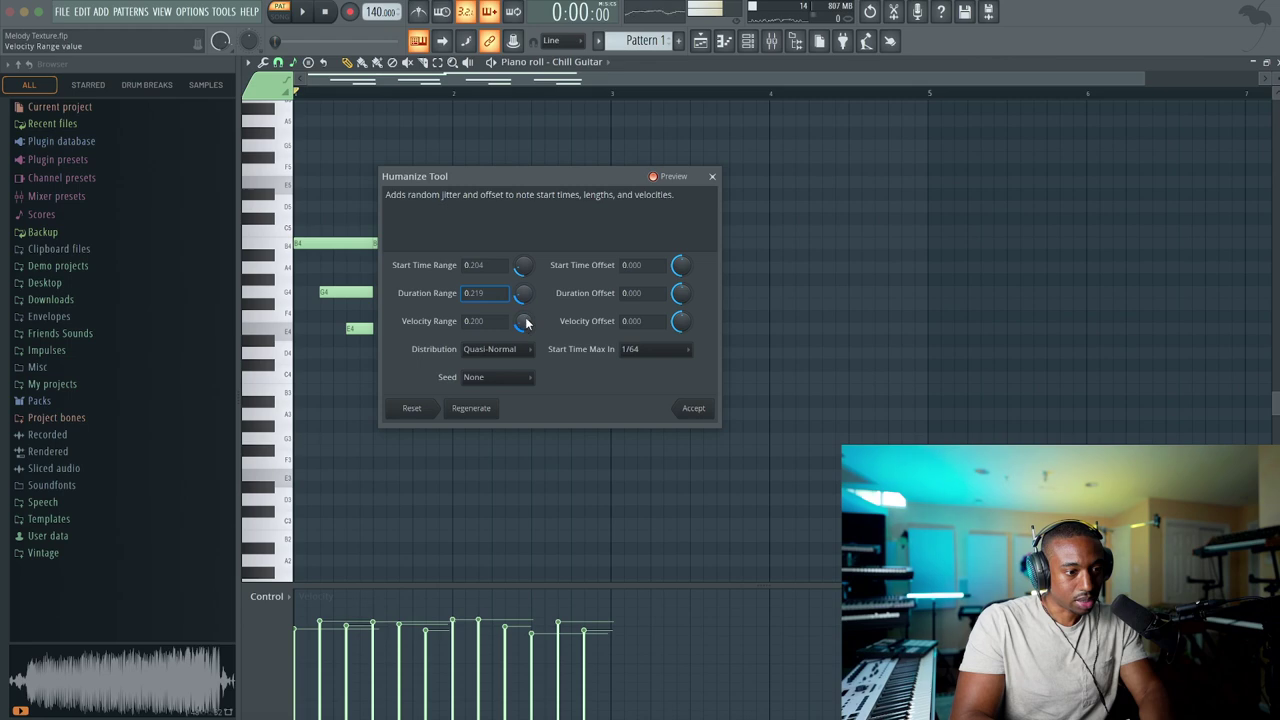
left_click_drag(525, 325, 532, 345)
left_click(531, 350)
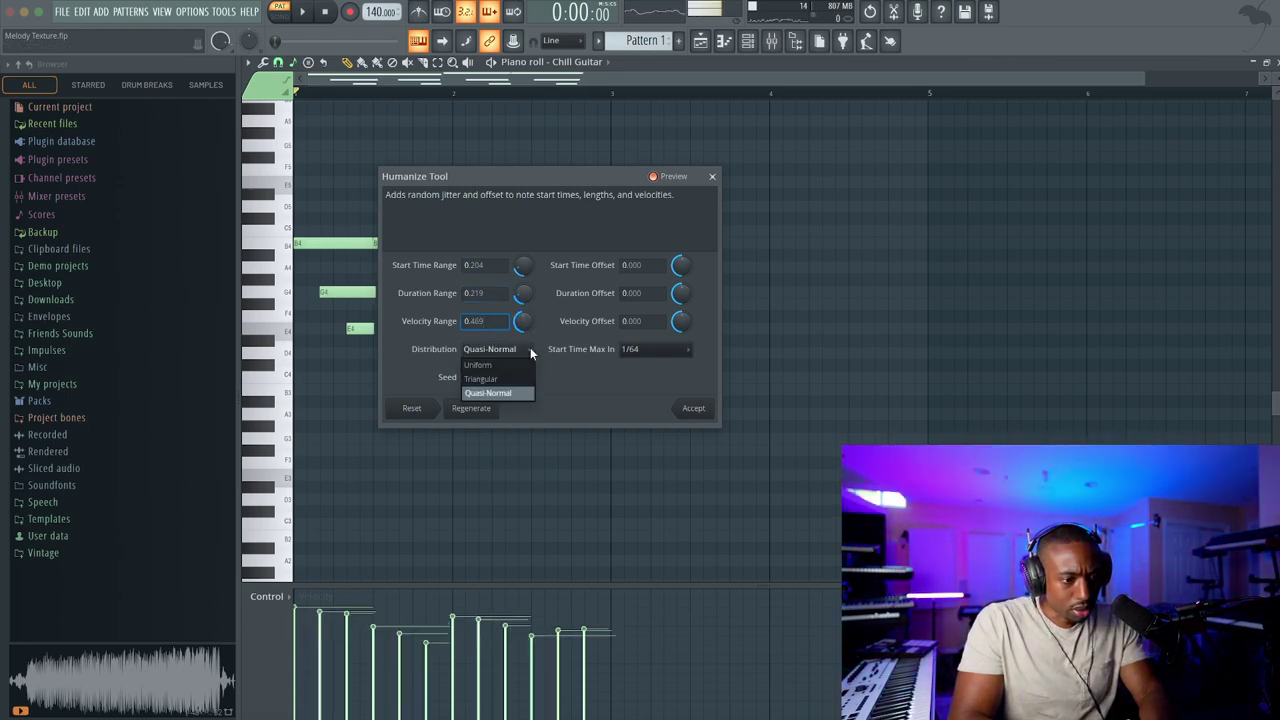
left_click(548, 352)
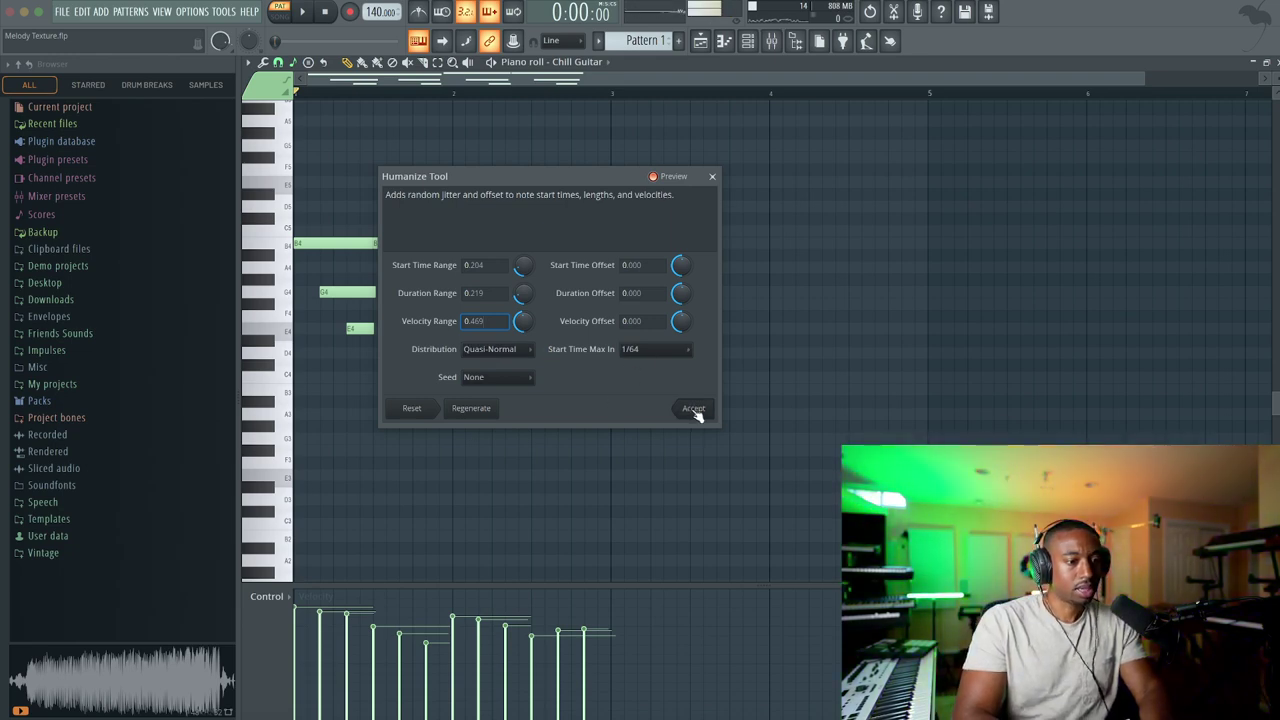
Try the Humanize seeds, settle on seed 2 and accept the result
left_click(522, 378)
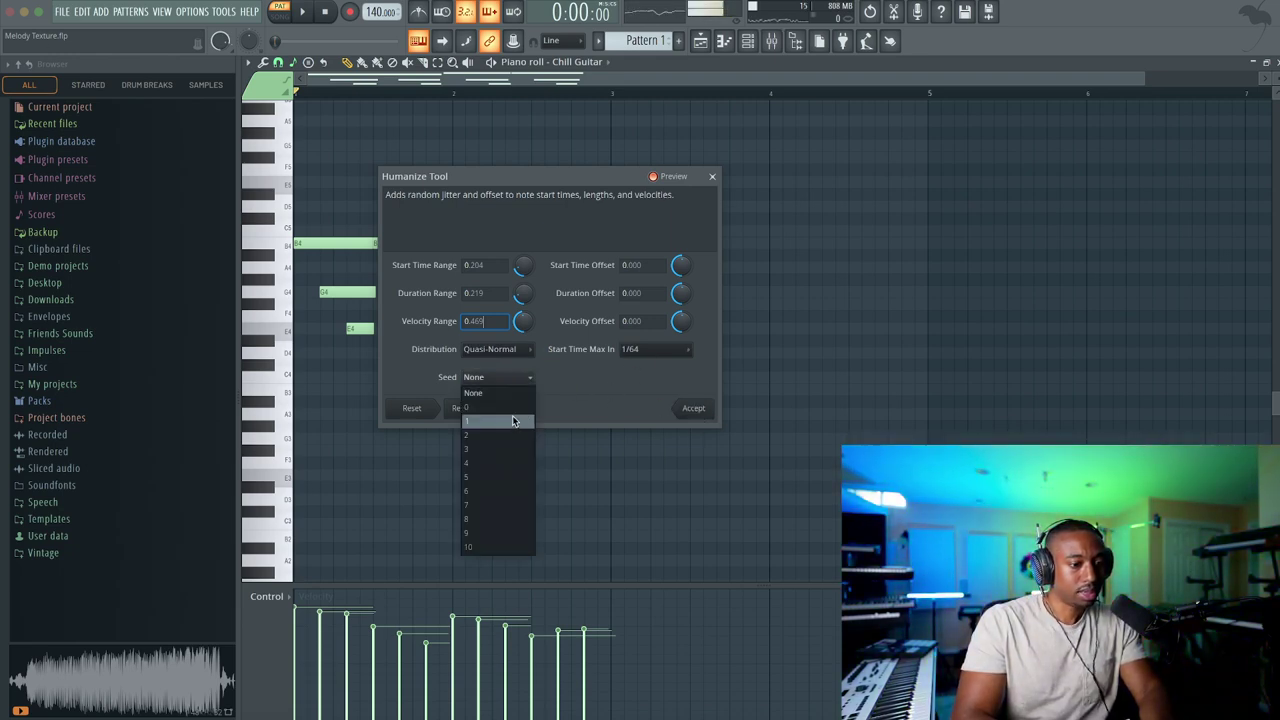
left_click(513, 408)
left_click(514, 379)
left_click(507, 424)
left_click(512, 378)
left_click(507, 436)
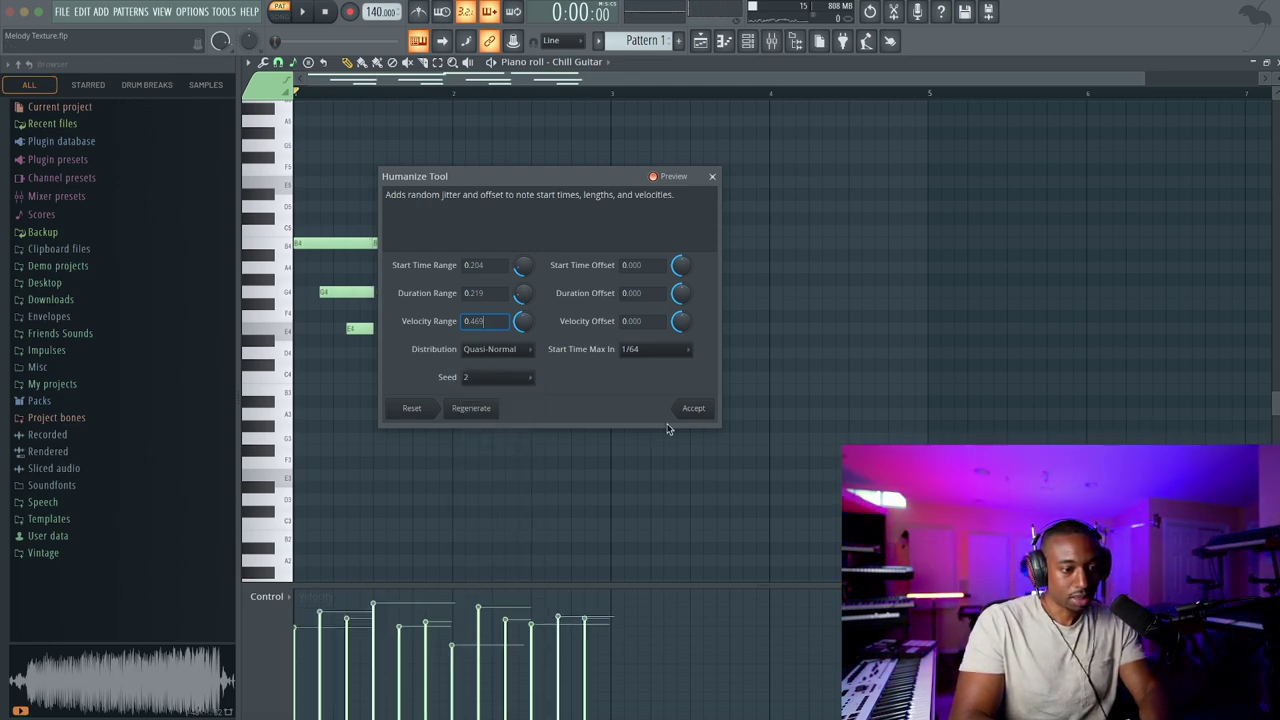
left_click(693, 409)
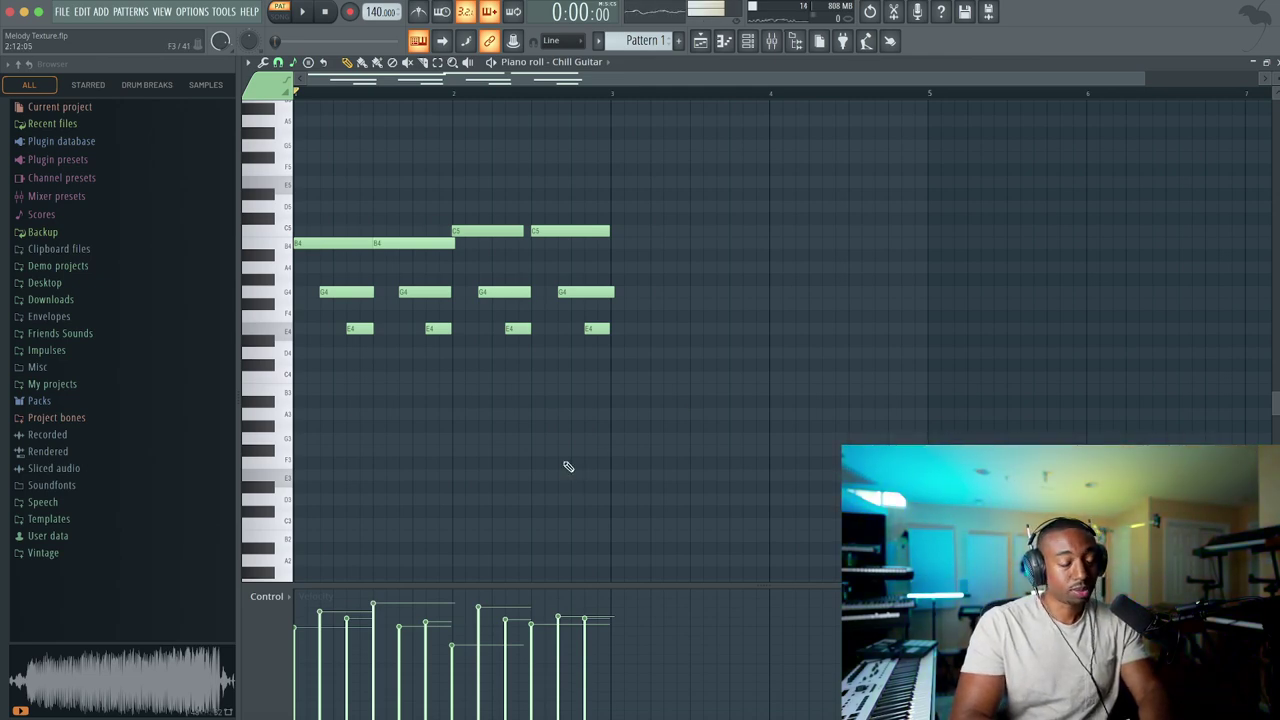
Play the humanized pattern and shorten the last G4 note so it ends at the start of bar 3
key("space")
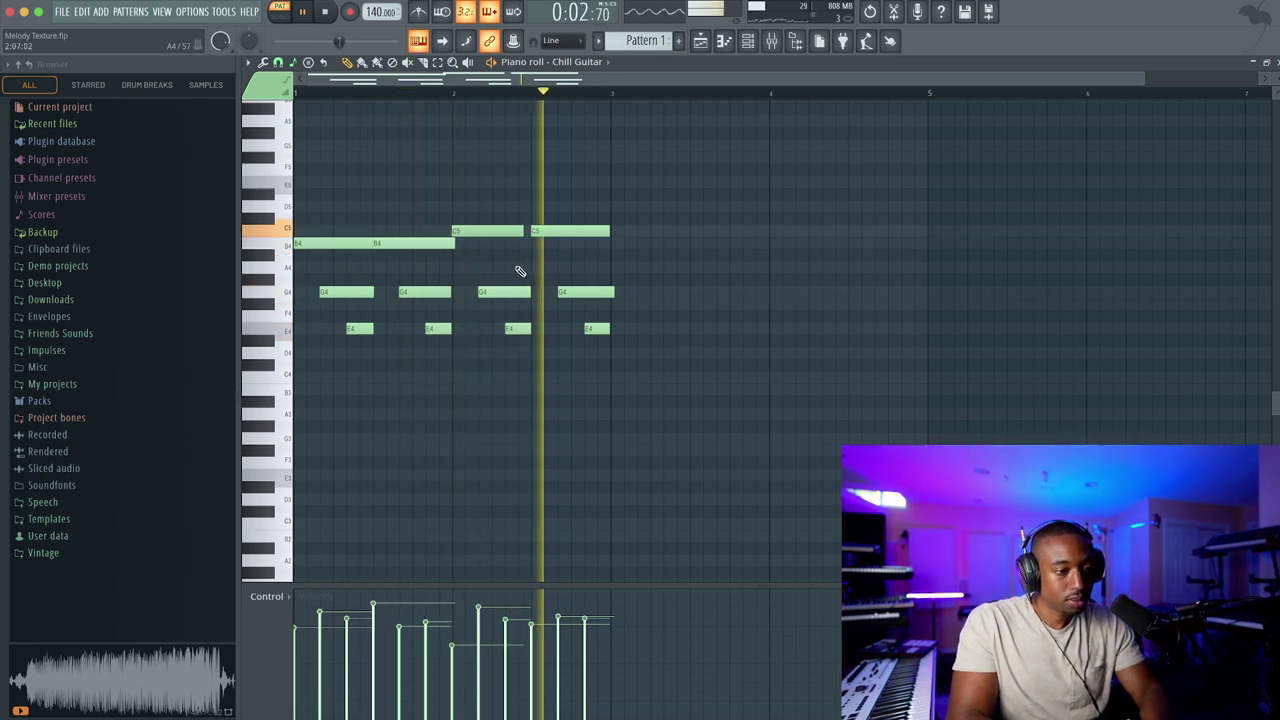
key("space")
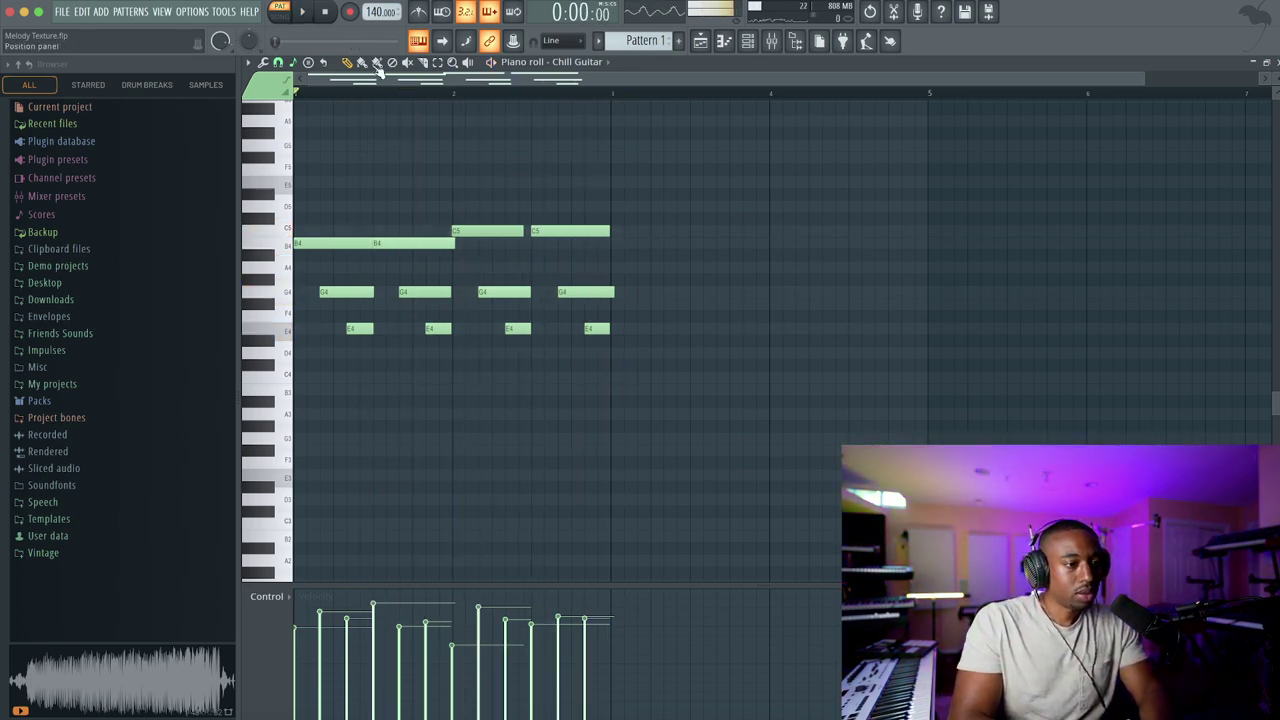
left_click_drag(613, 291, 608, 292)
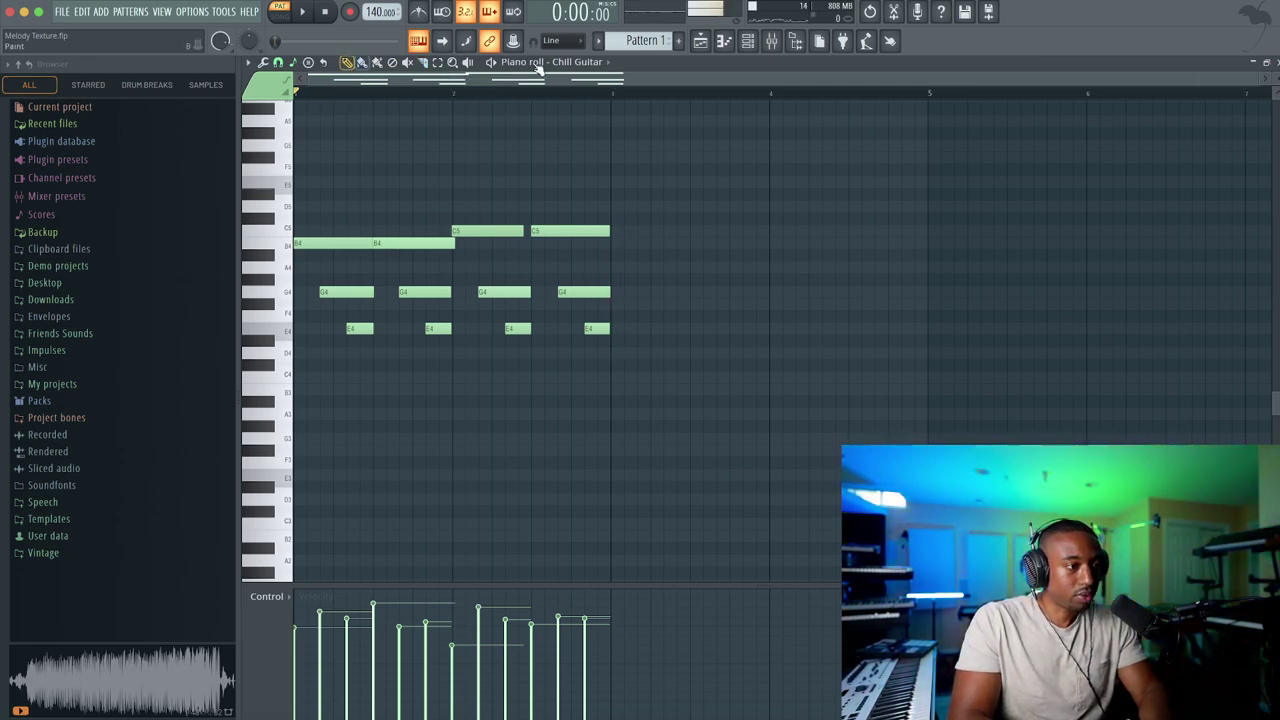
Load the BritBlub preset in the Chill Guitar channel's FLEX, audition it, and switch off its delay, reverb and limiter
left_click(745, 43)
left_click(368, 121)
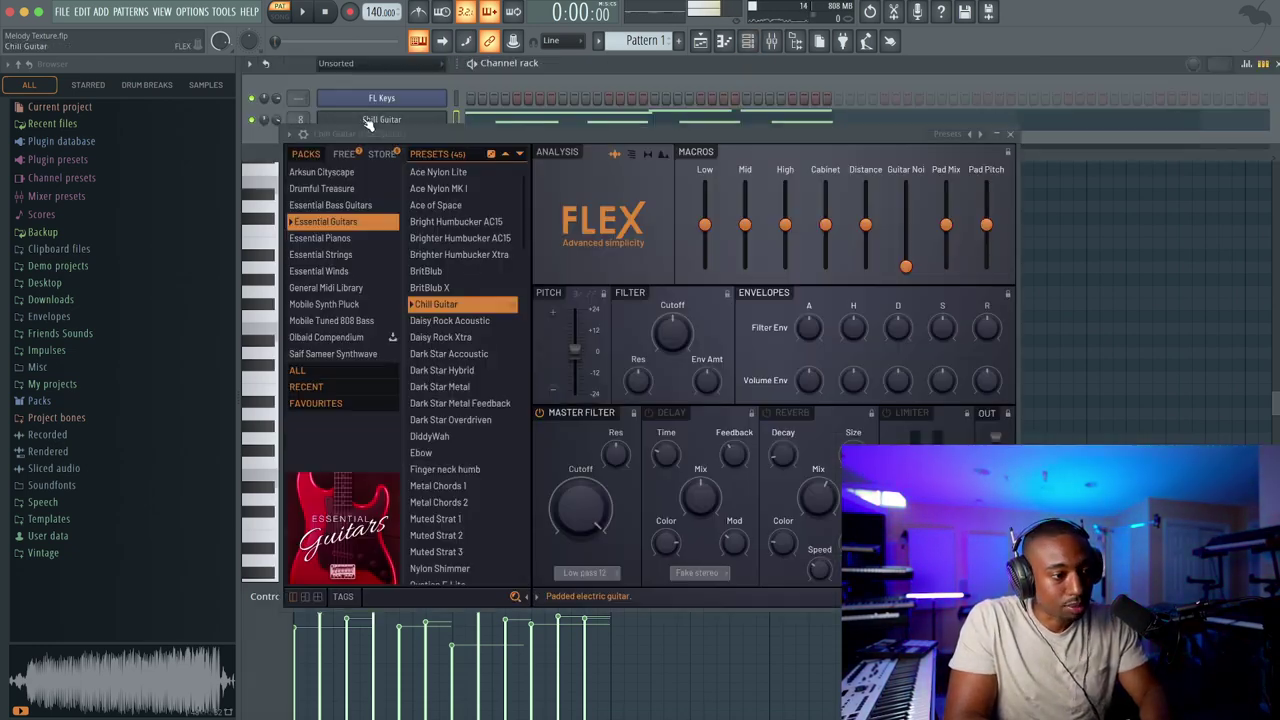
left_click(440, 268)
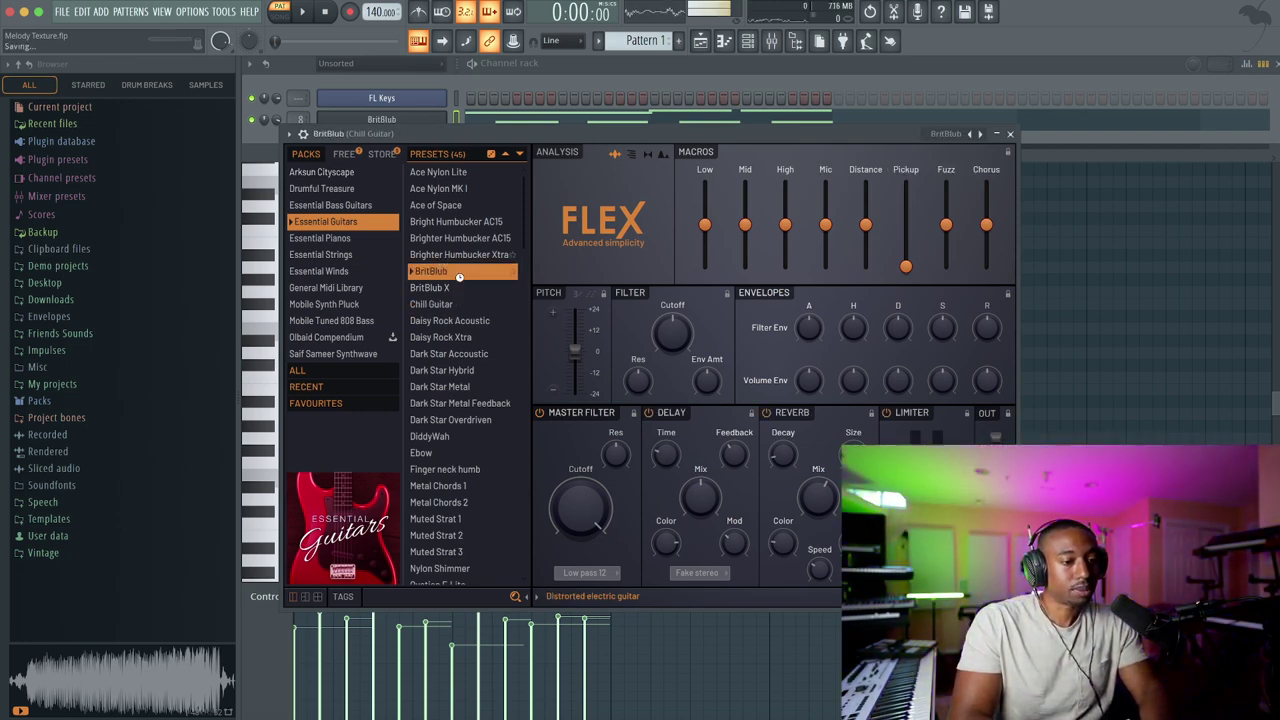
key("space")
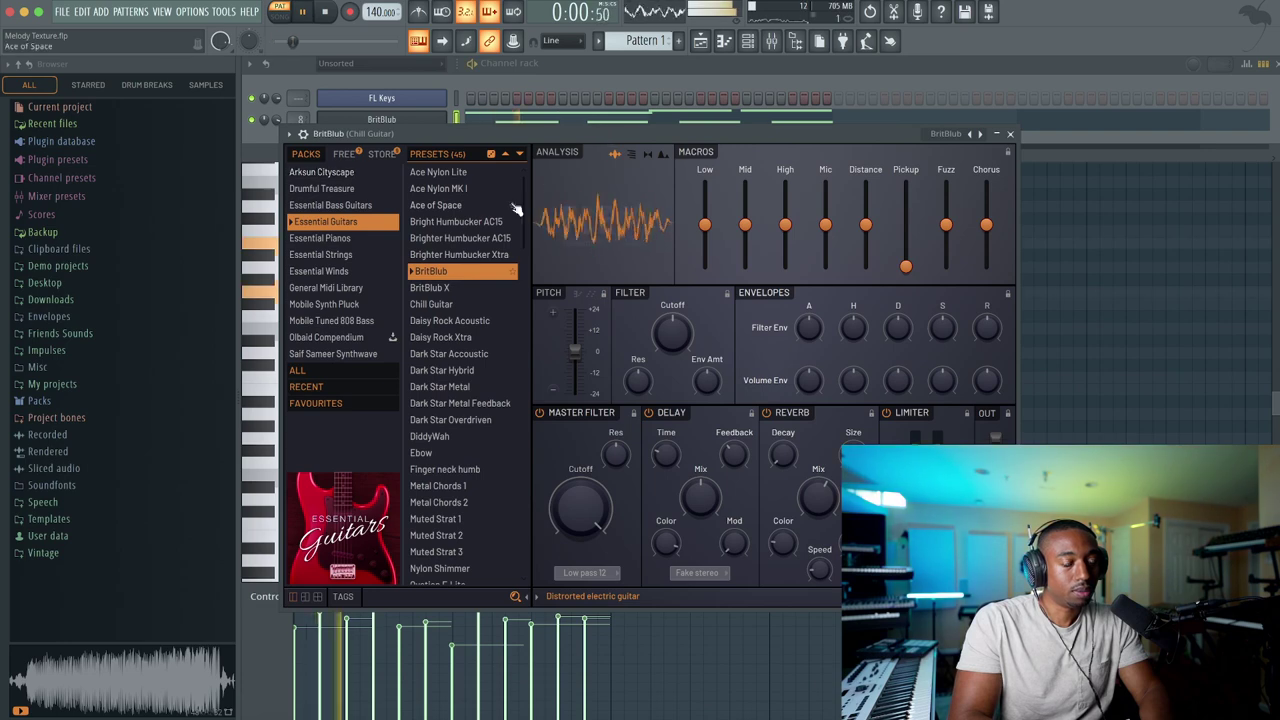
key("space")
left_click(648, 412)
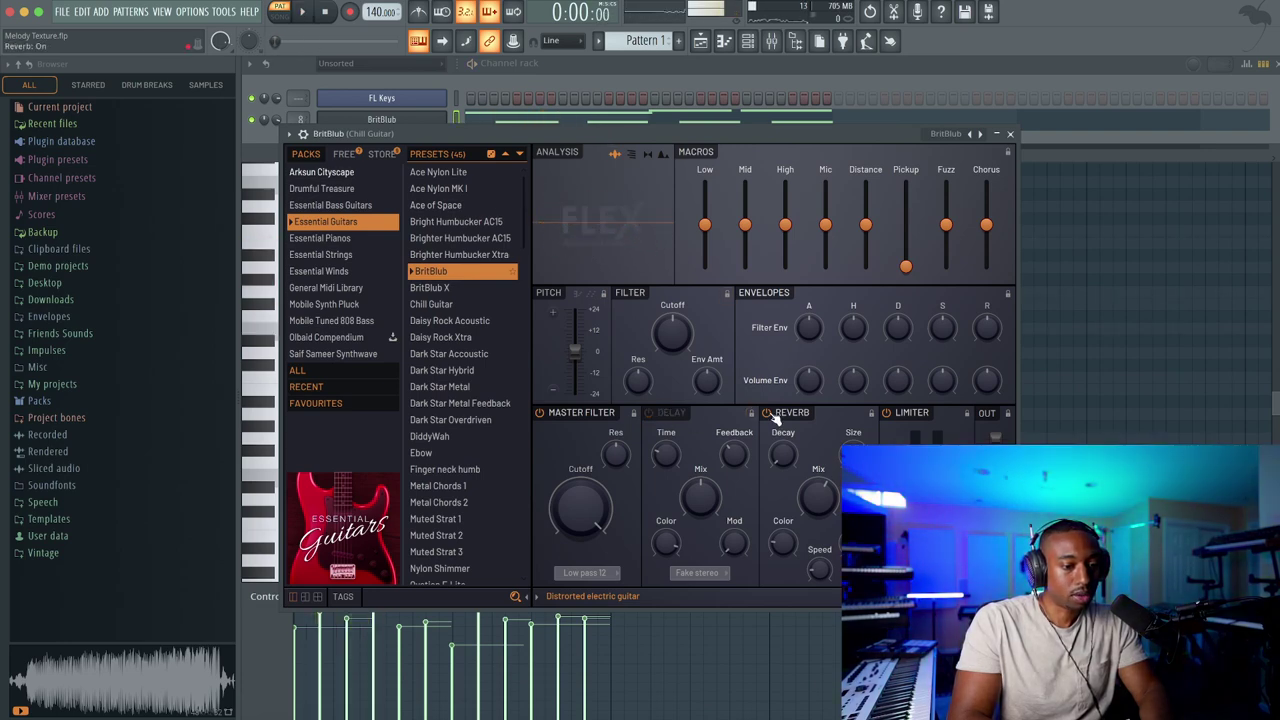
left_click(1011, 134)
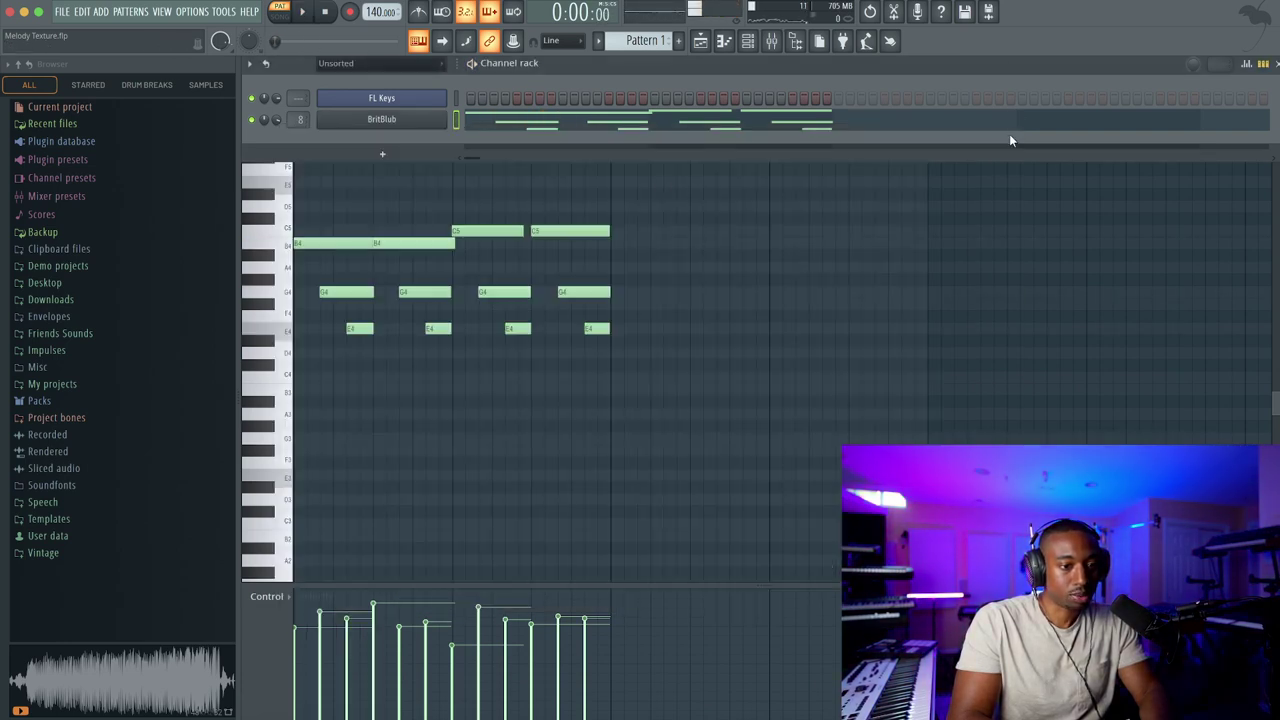
Lower the BritBlub preset's Fuzz and Chorus macros to minimum, start playback and close the instrument
left_click(401, 120)
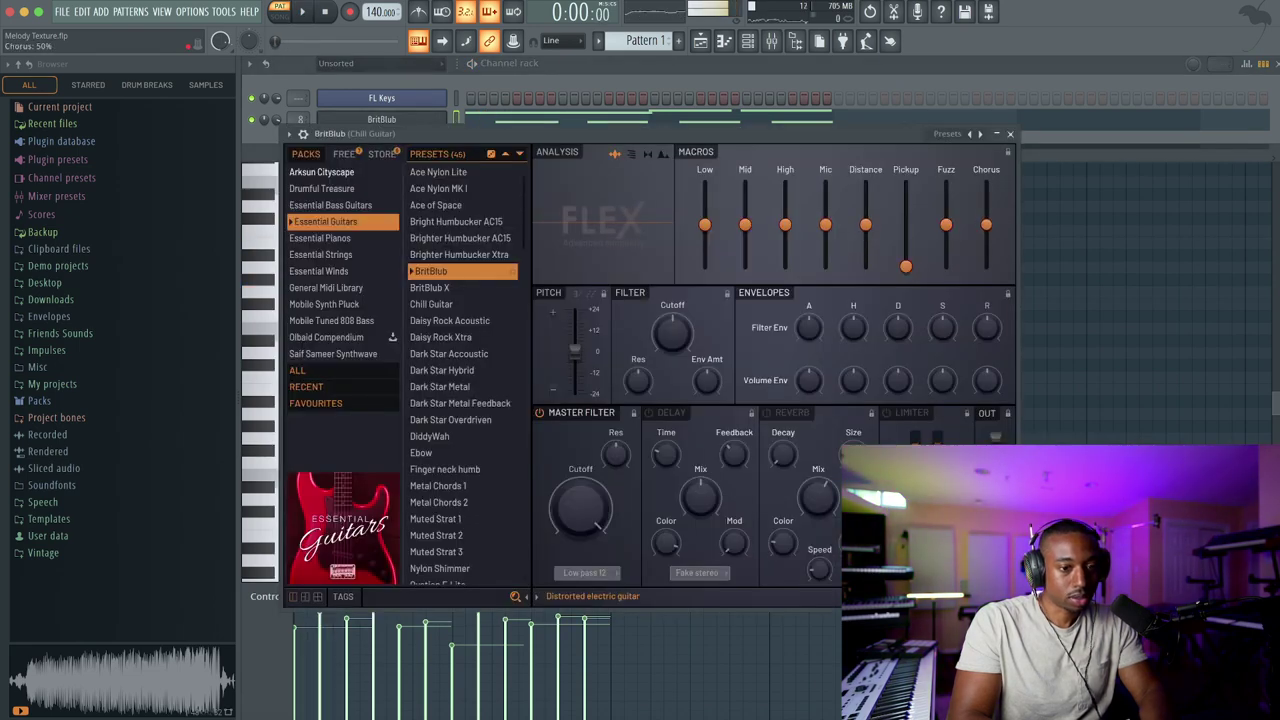
left_click_drag(988, 224, 975, 250)
left_click_drag(866, 224, 866, 266)
key("space")
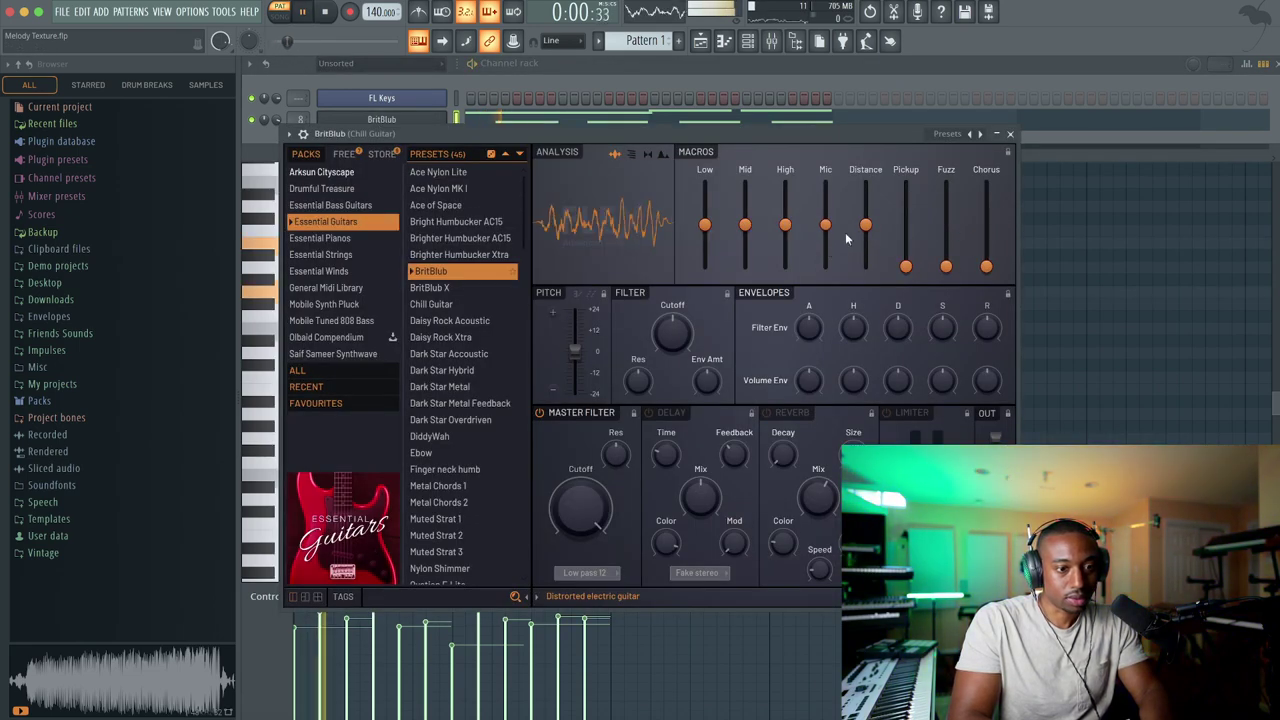
left_click(1010, 134)
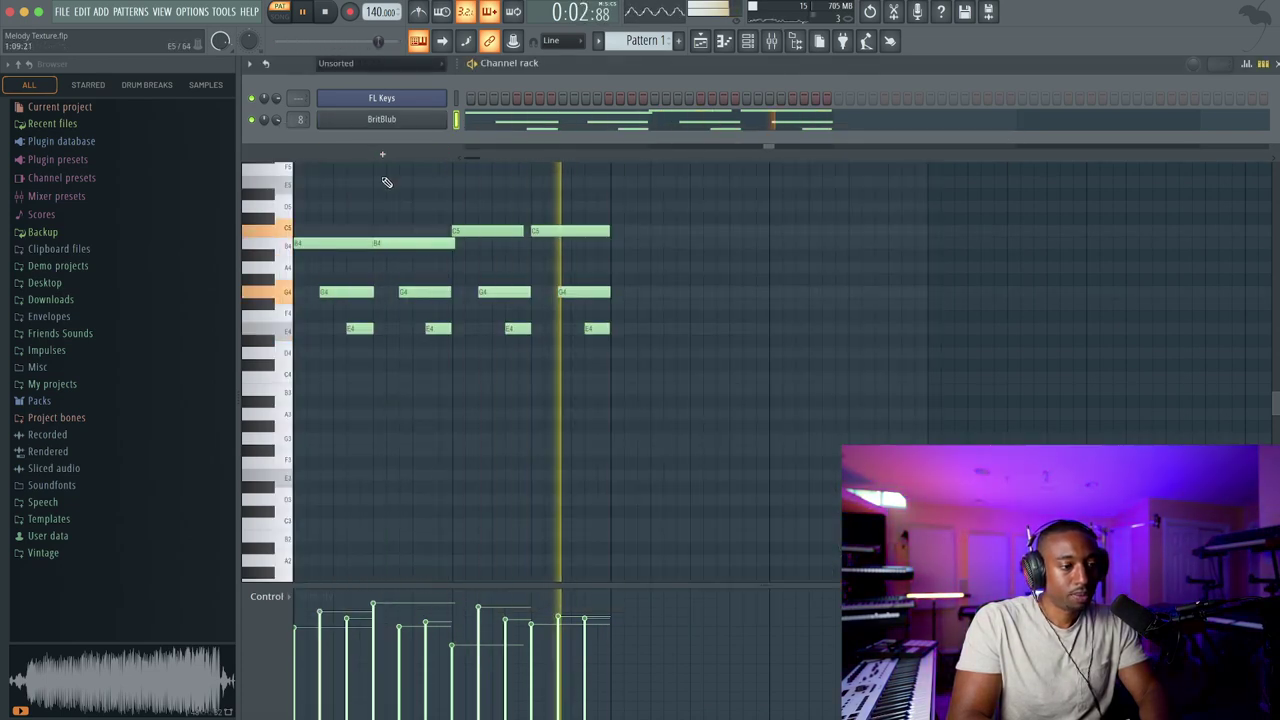
Stop playback and add a D5 slide note over the last triplet step of bar 1, accepting its note properties
key("space")
key("F6")
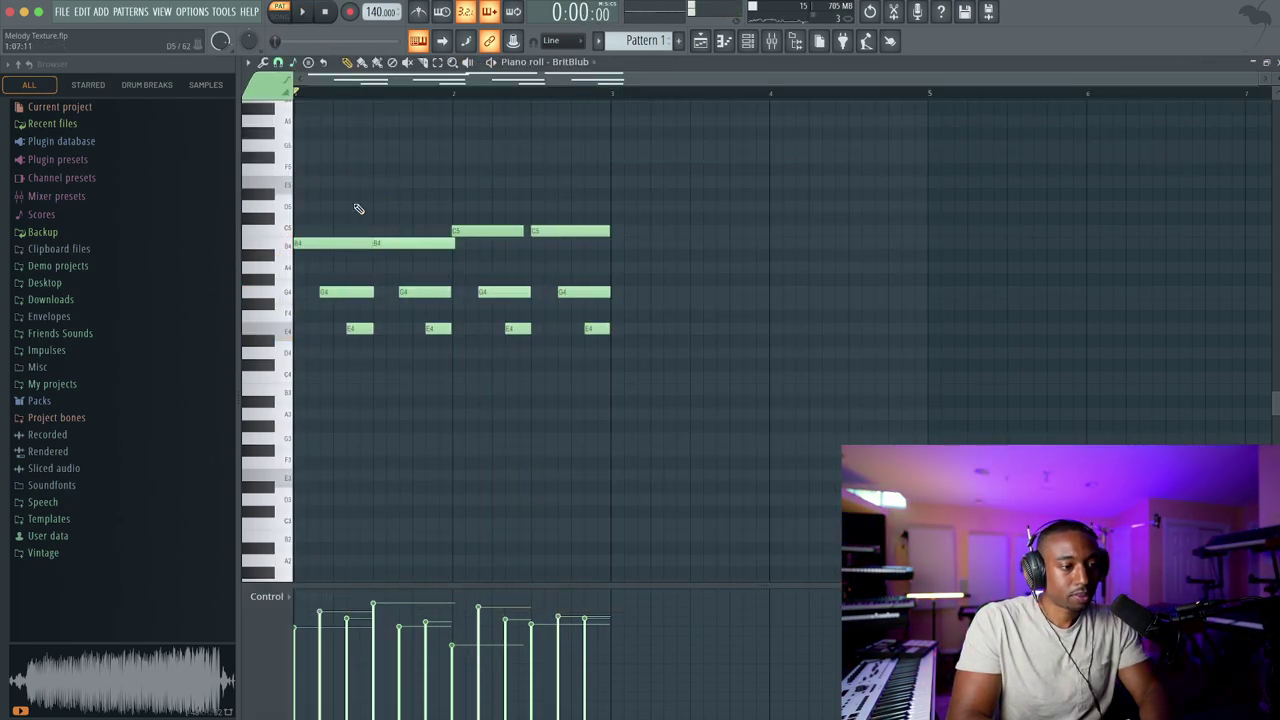
left_click(437, 209)
double_click(437, 209)
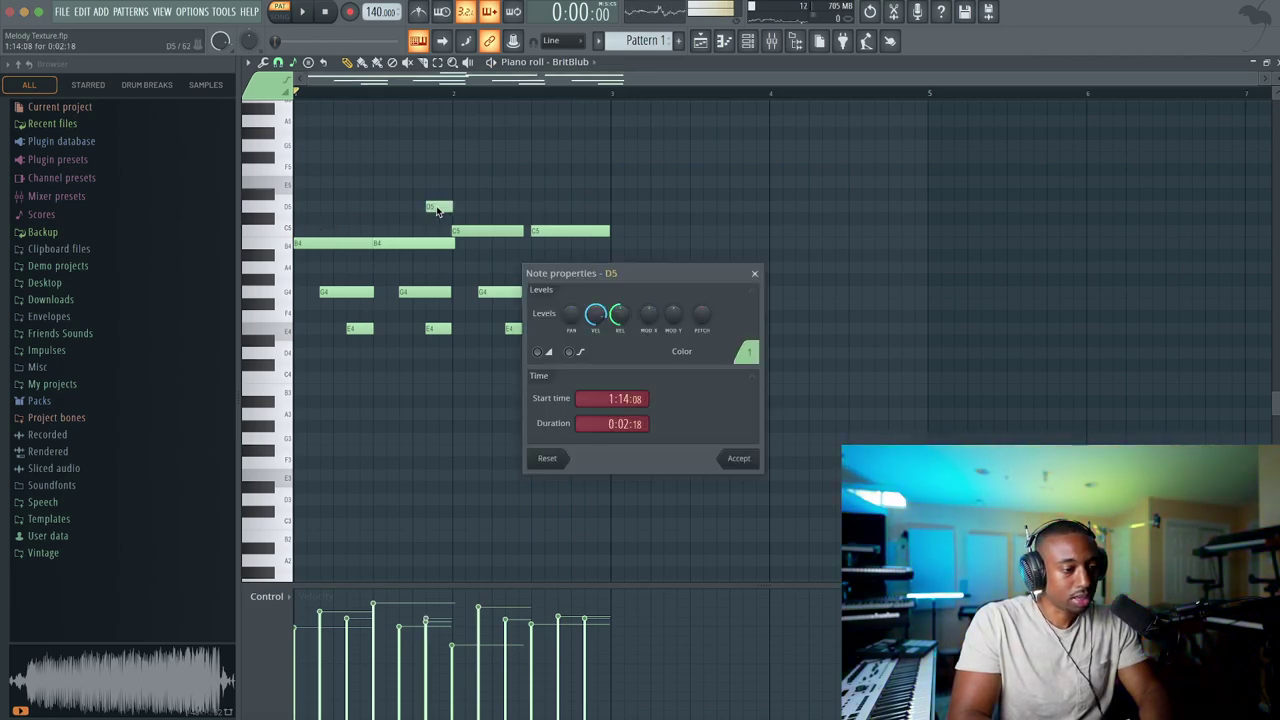
left_click(738, 458)
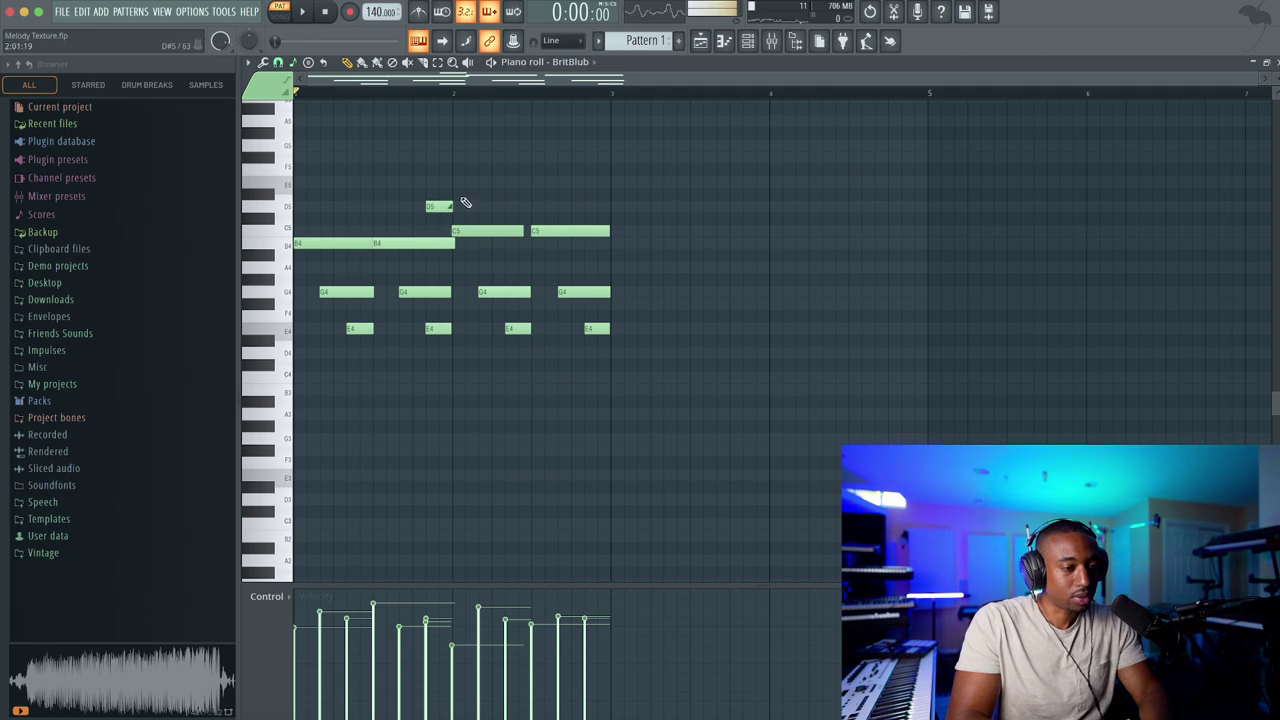
Play the pattern to audition the D5 slide note, deselect the note and bring up the channel rack
key("space")
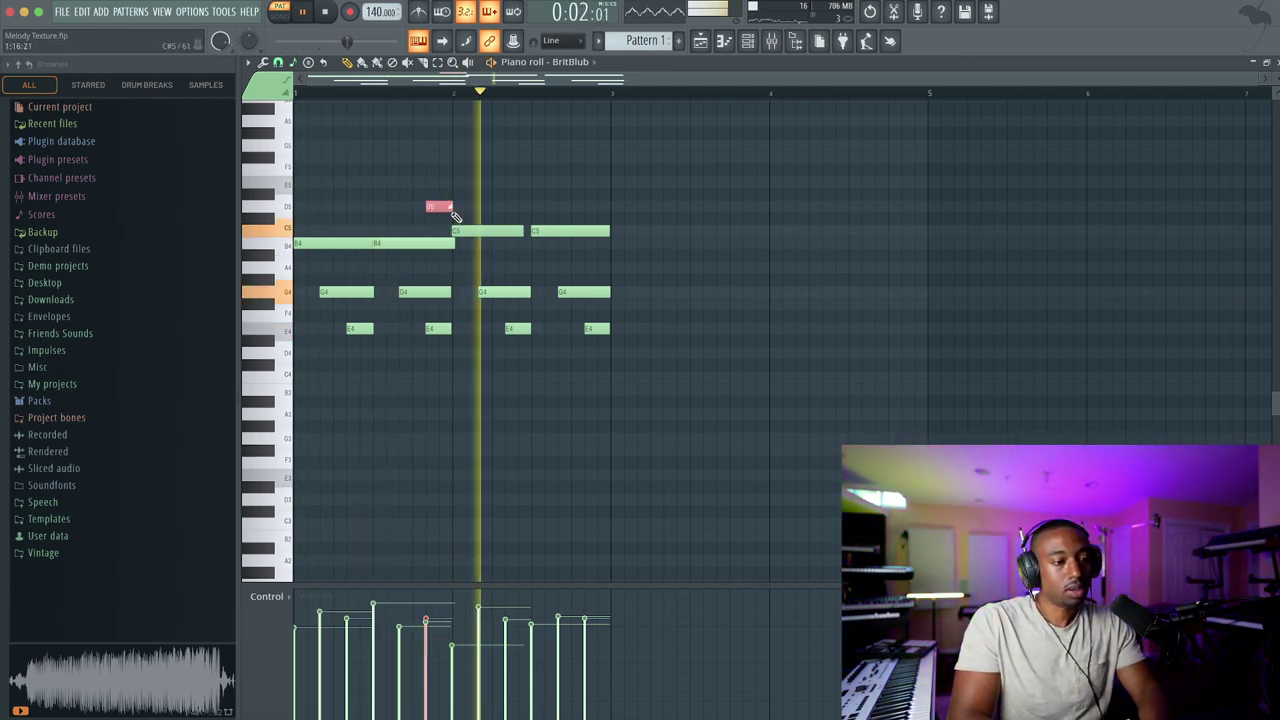
key("space")
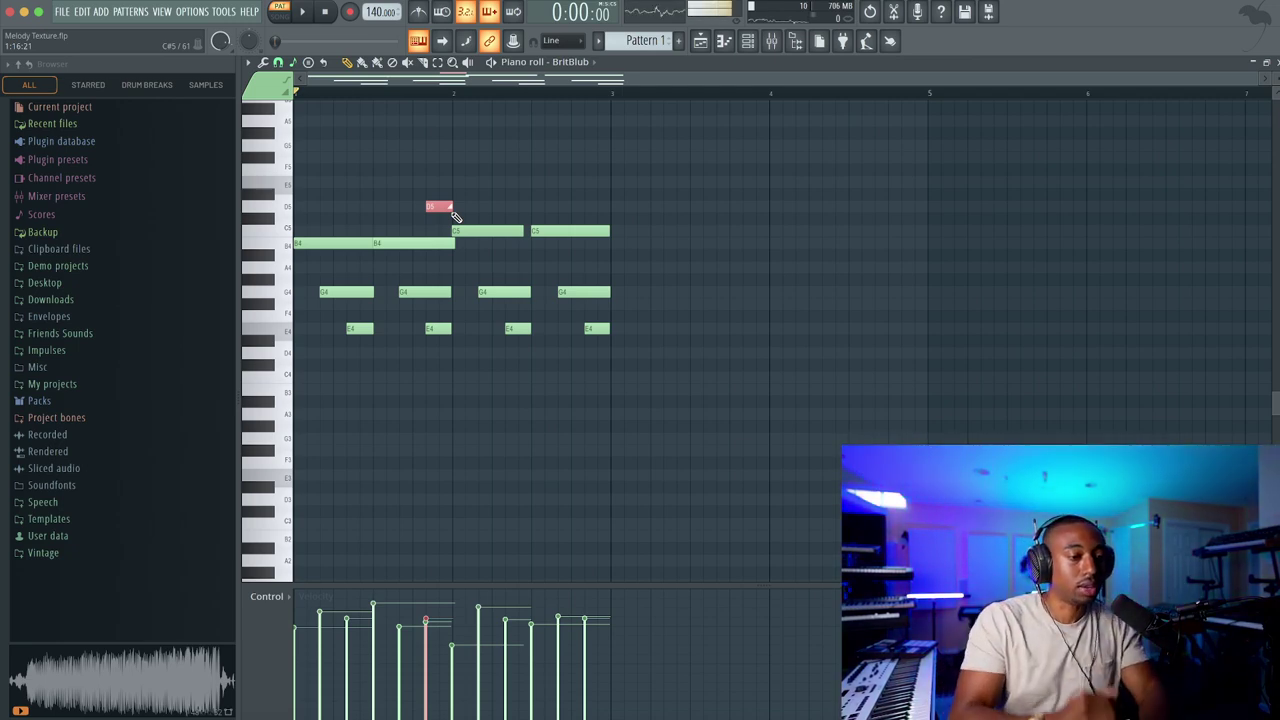
key("space")
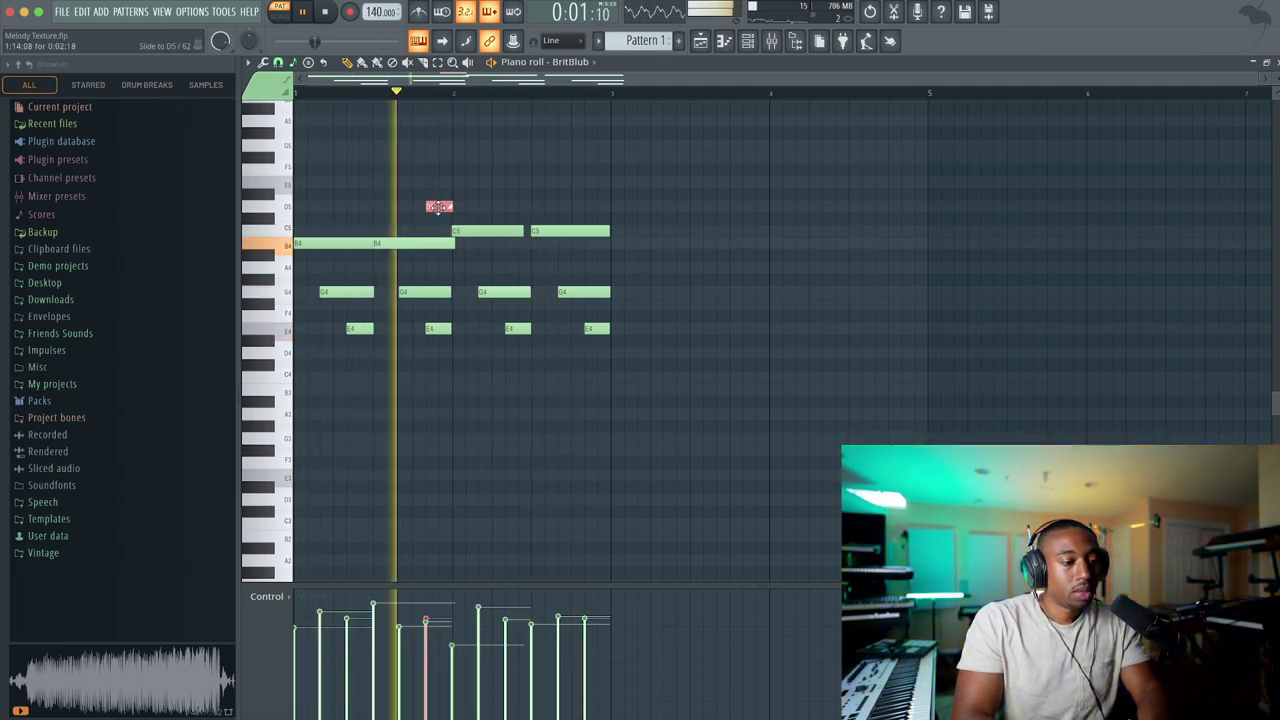
key("space")
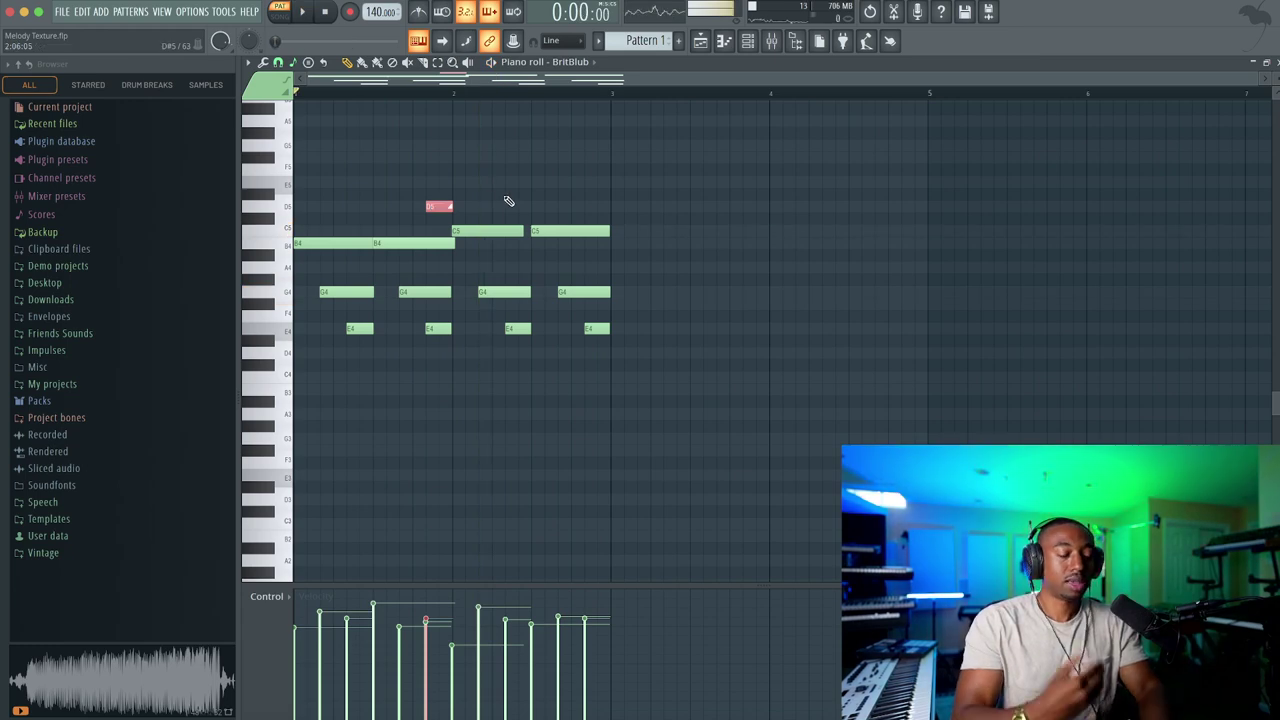
right_click(508, 205)
scroll(535, 284, "up", 2)
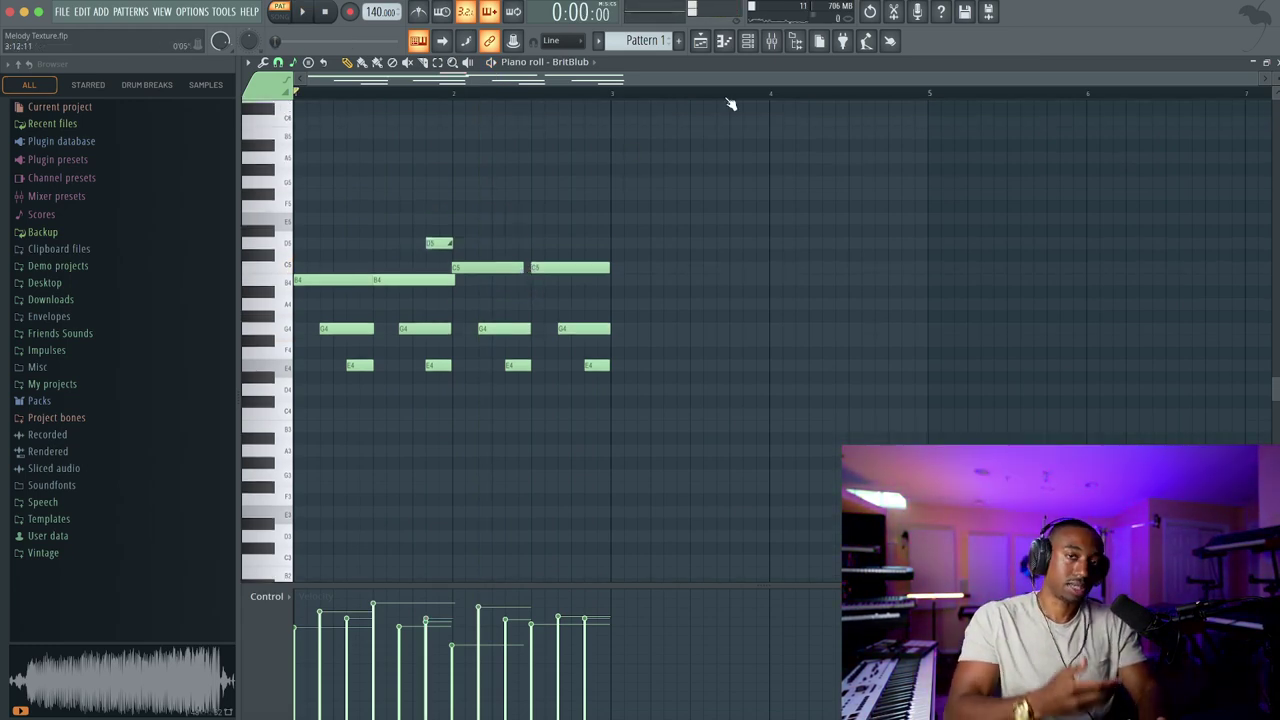
key("space")
left_click(750, 45)
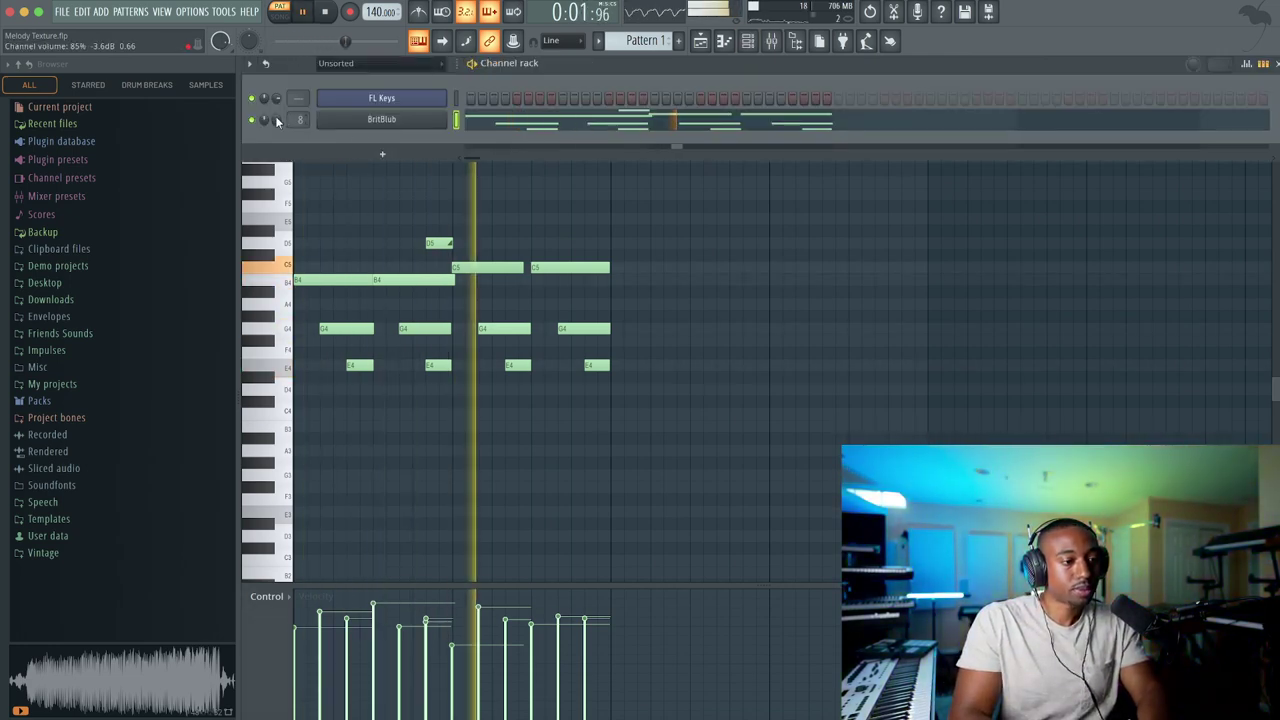
key("space")
Load Hyper Chorus into slot 2 of the Chill Guitar mixer track and audition the pattern through it
left_click(775, 48)
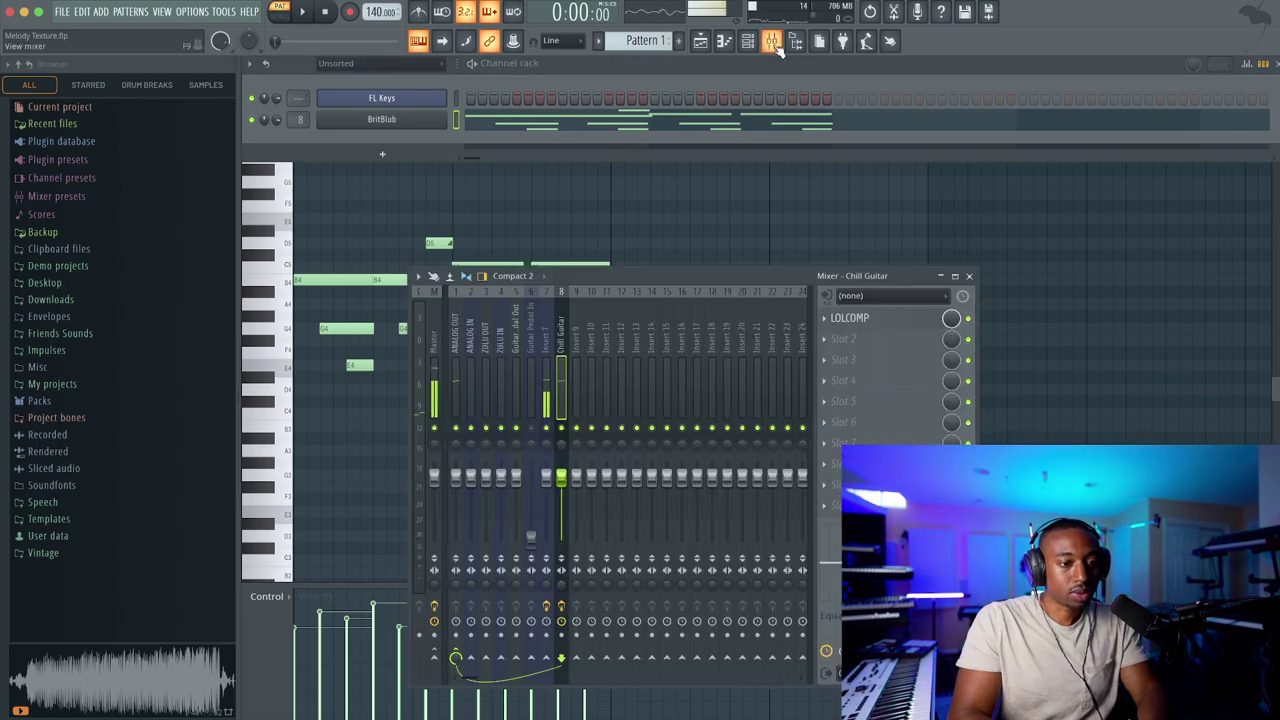
left_click(855, 345)
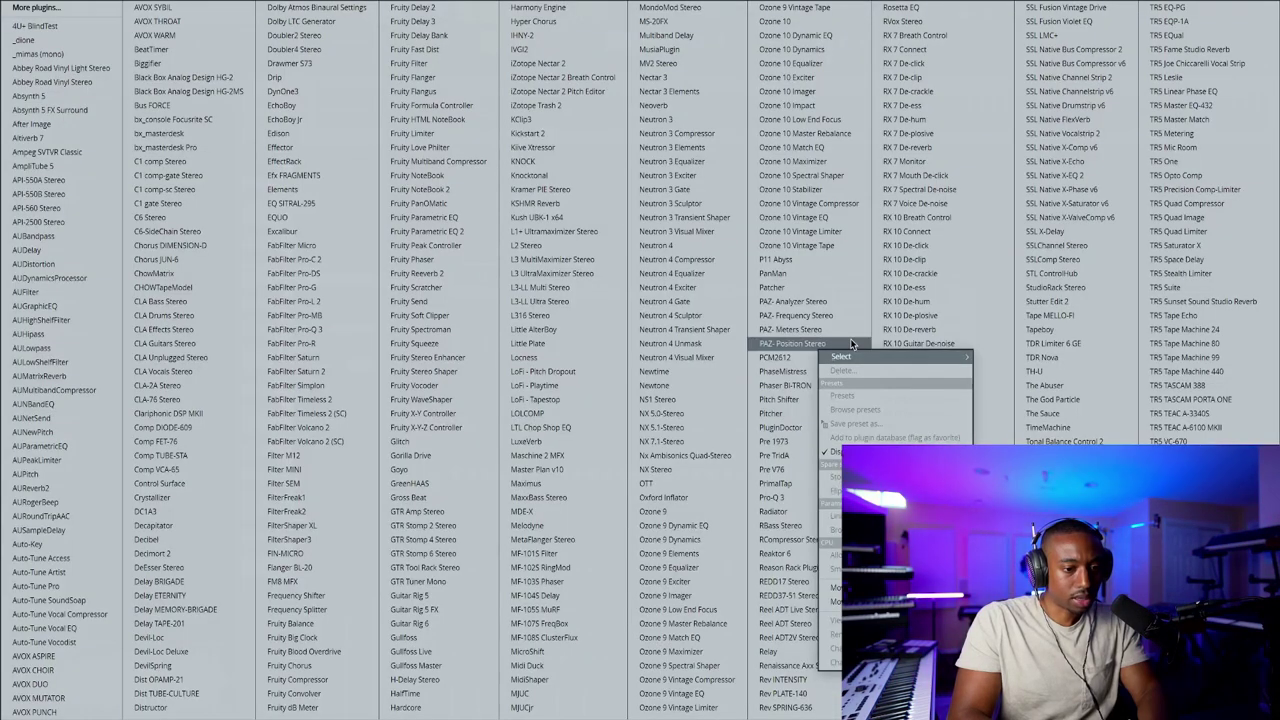
left_click(578, 20)
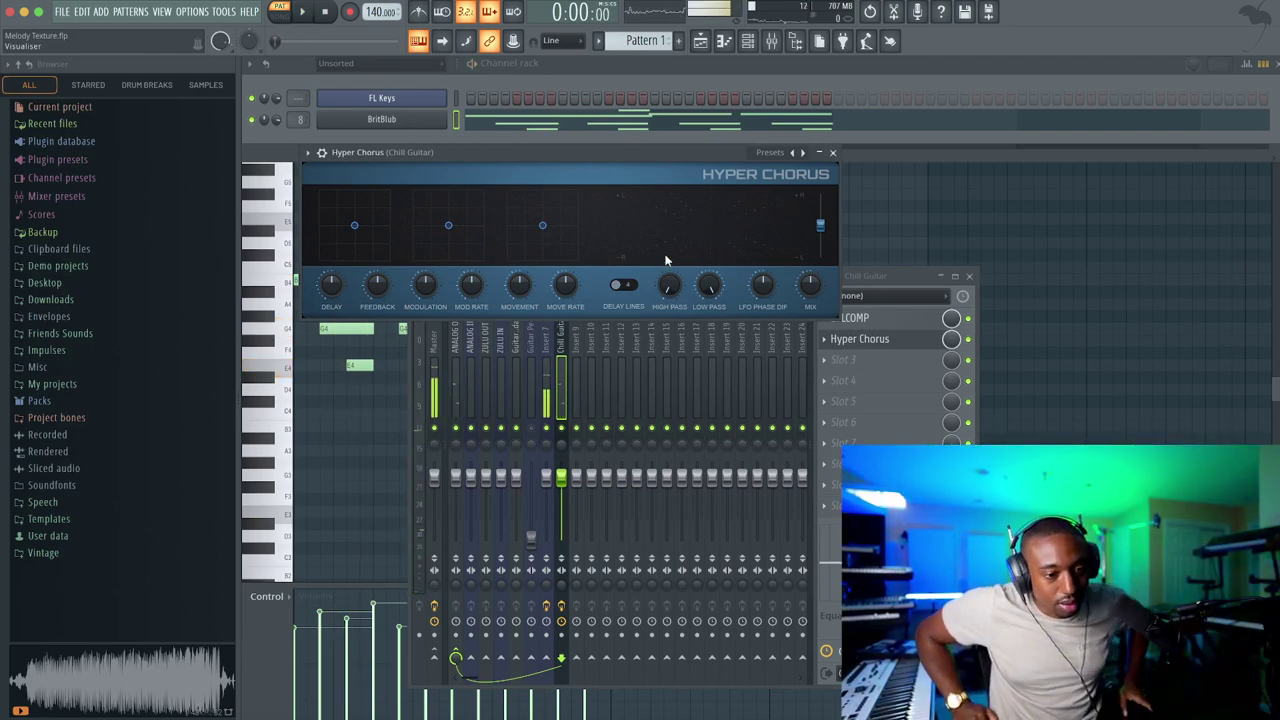
key("space")
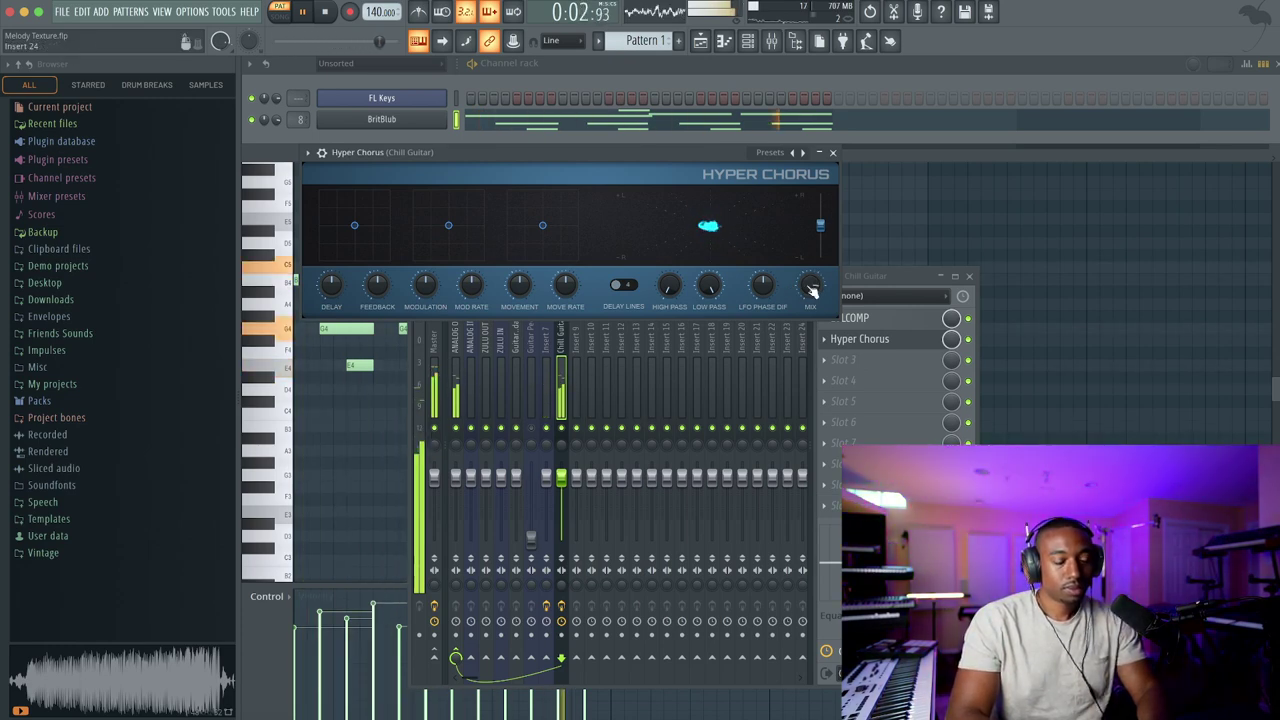
key("space")
Check the BritBlub instrument's FLEX settings while playback starts, and close the instrument
left_click(393, 121)
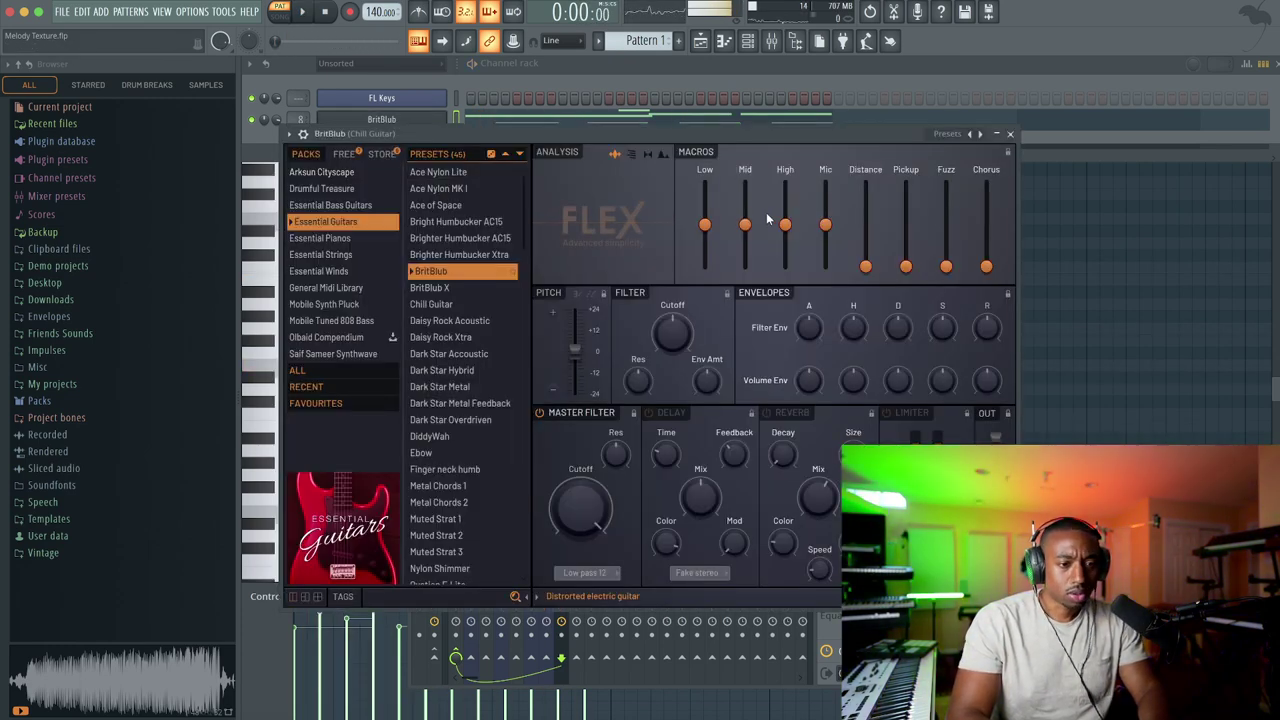
key("space")
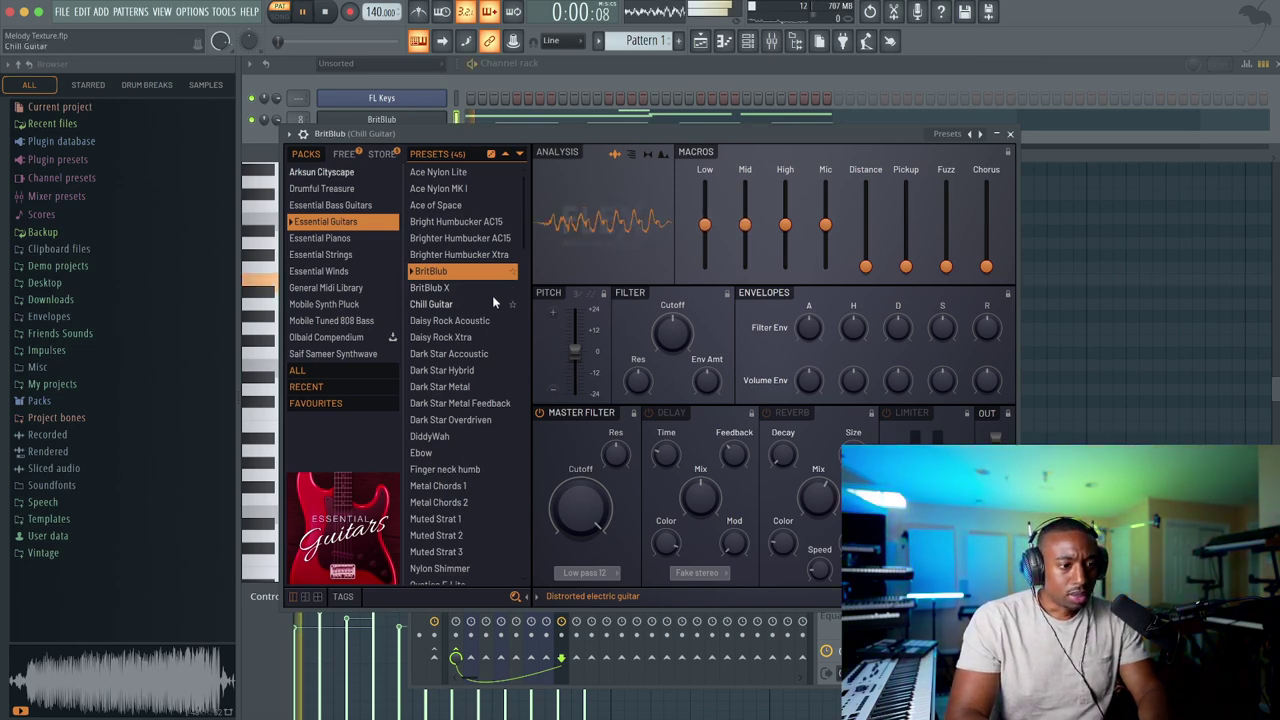
left_click(1009, 133)
Lower LOLCOMP's input level and adjust its output gain during playback, close the compressor and stop playback
left_click(856, 318)
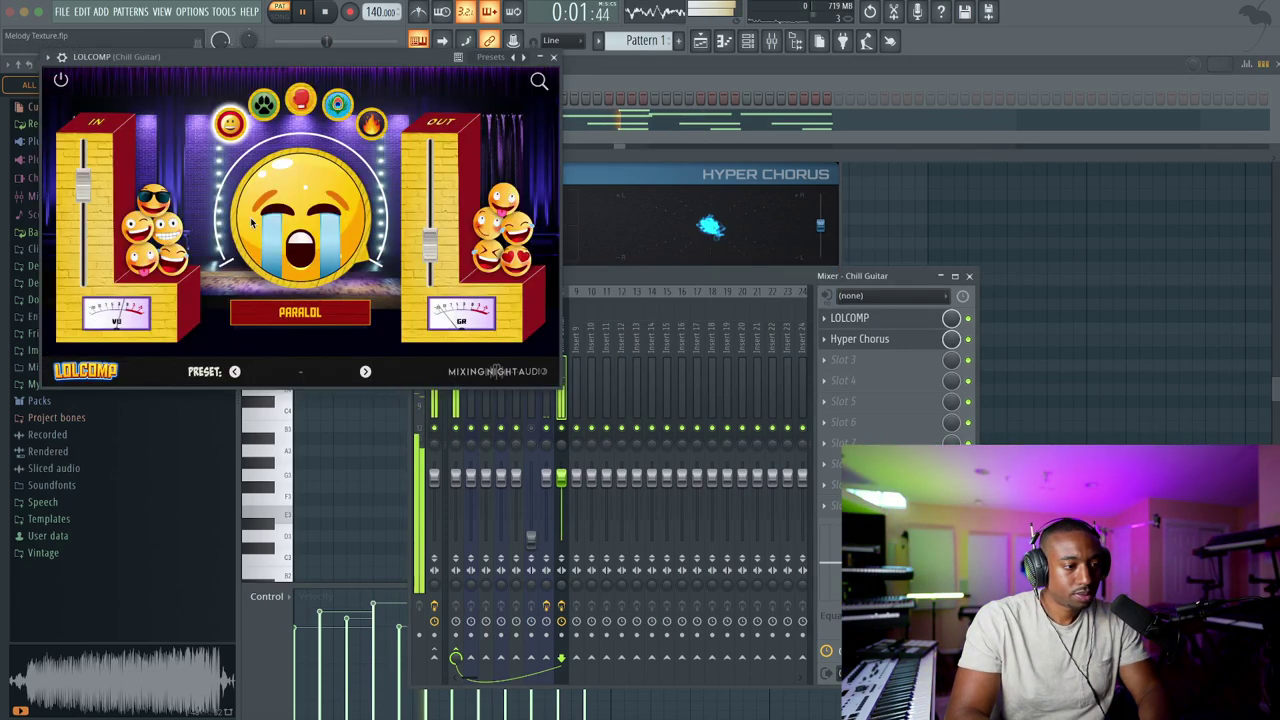
left_click_drag(95, 197, 86, 233)
mouse_move(424, 241)
left_mouse_down()
mouse_move(433, 229)
mouse_move(430, 254)
left_mouse_up()
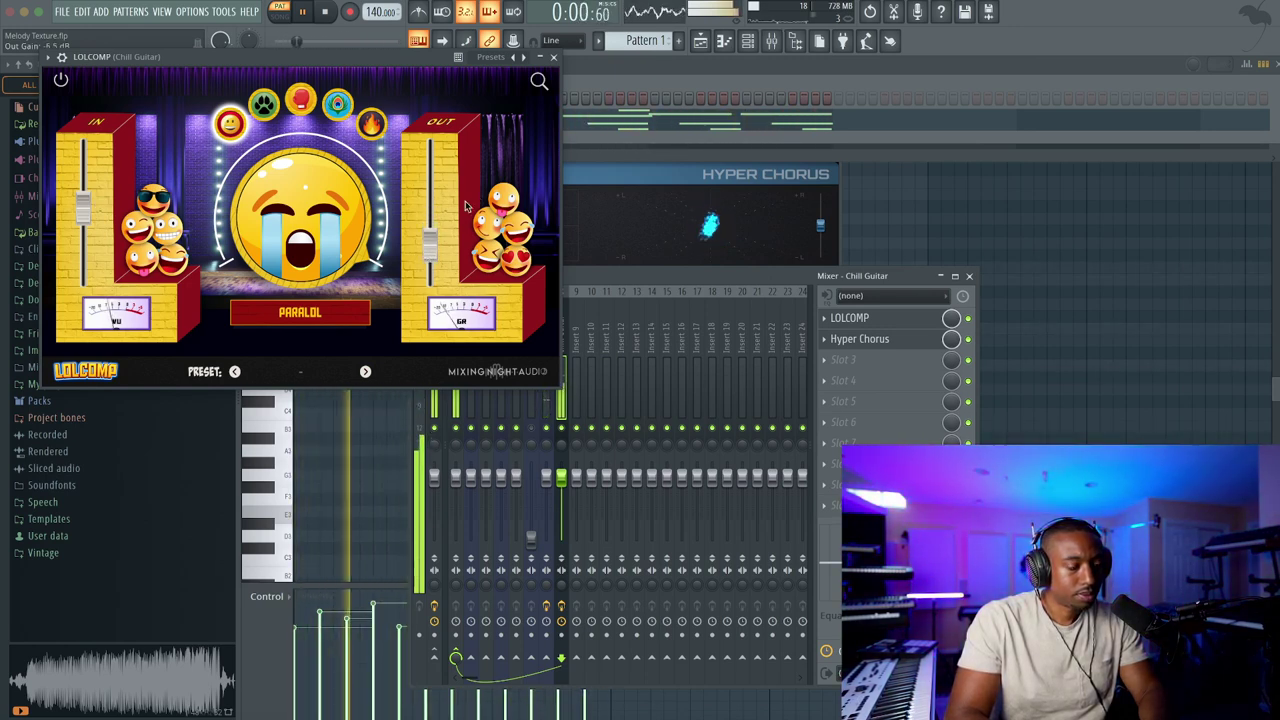
left_click(553, 57)
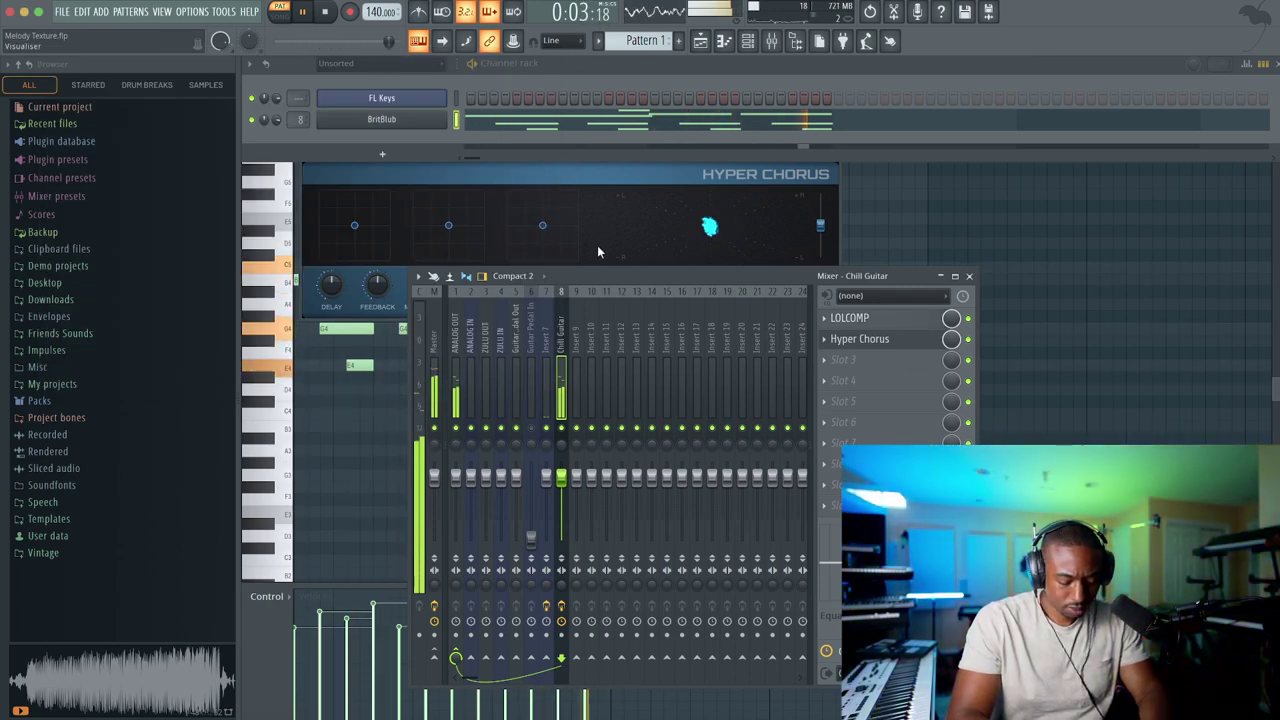
key("space")
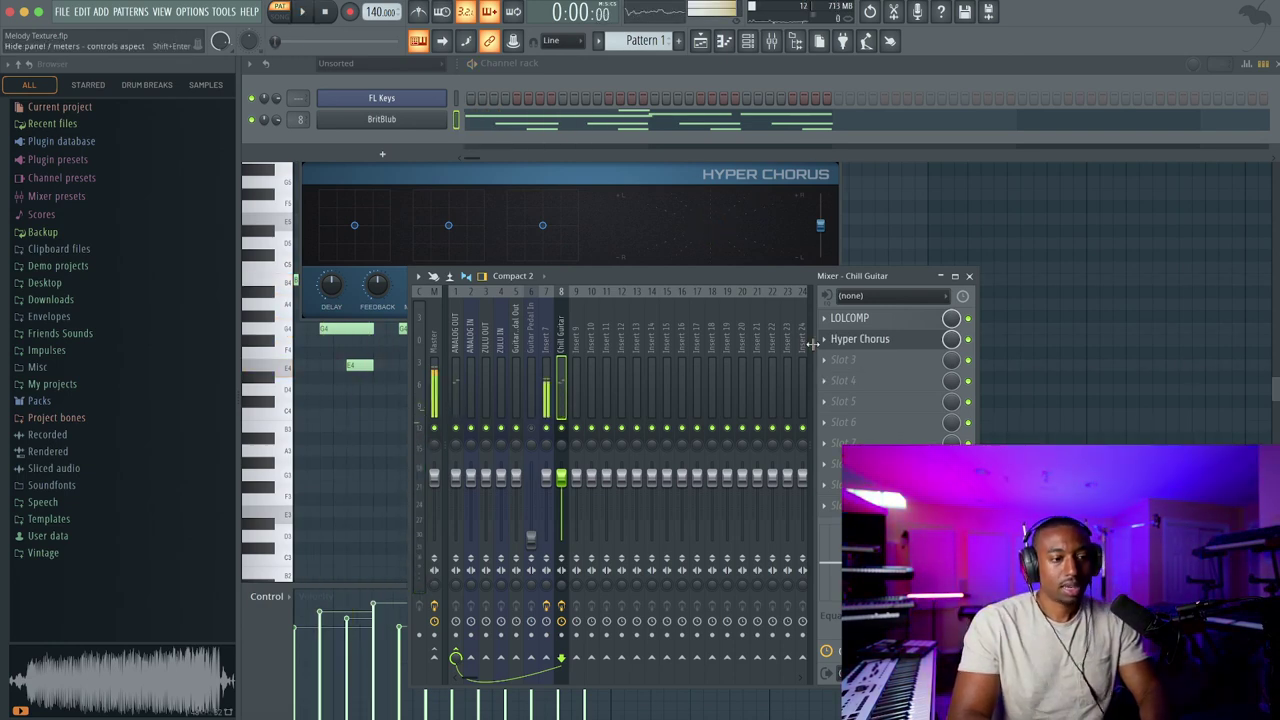
Load the Transit effect into slot 3 of the Chill Guitar mixer track
left_click(845, 362)
scroll(643, 550, "down", 3)
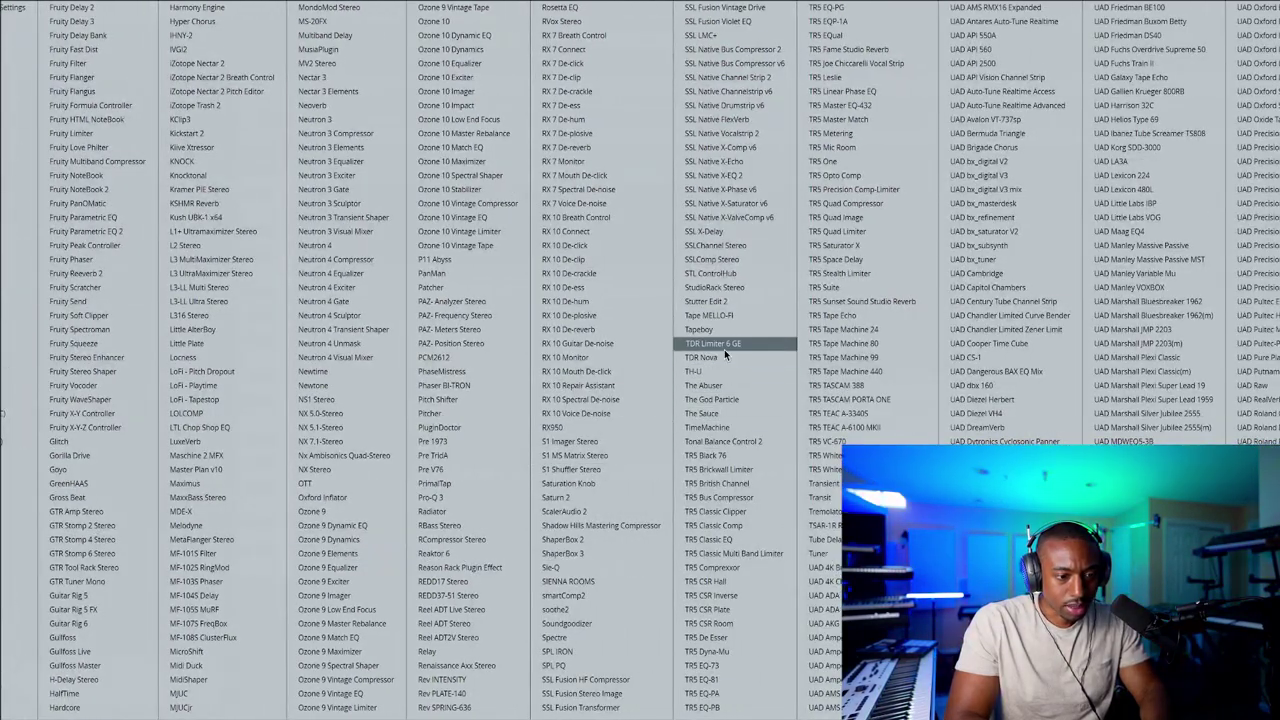
left_click(836, 497)
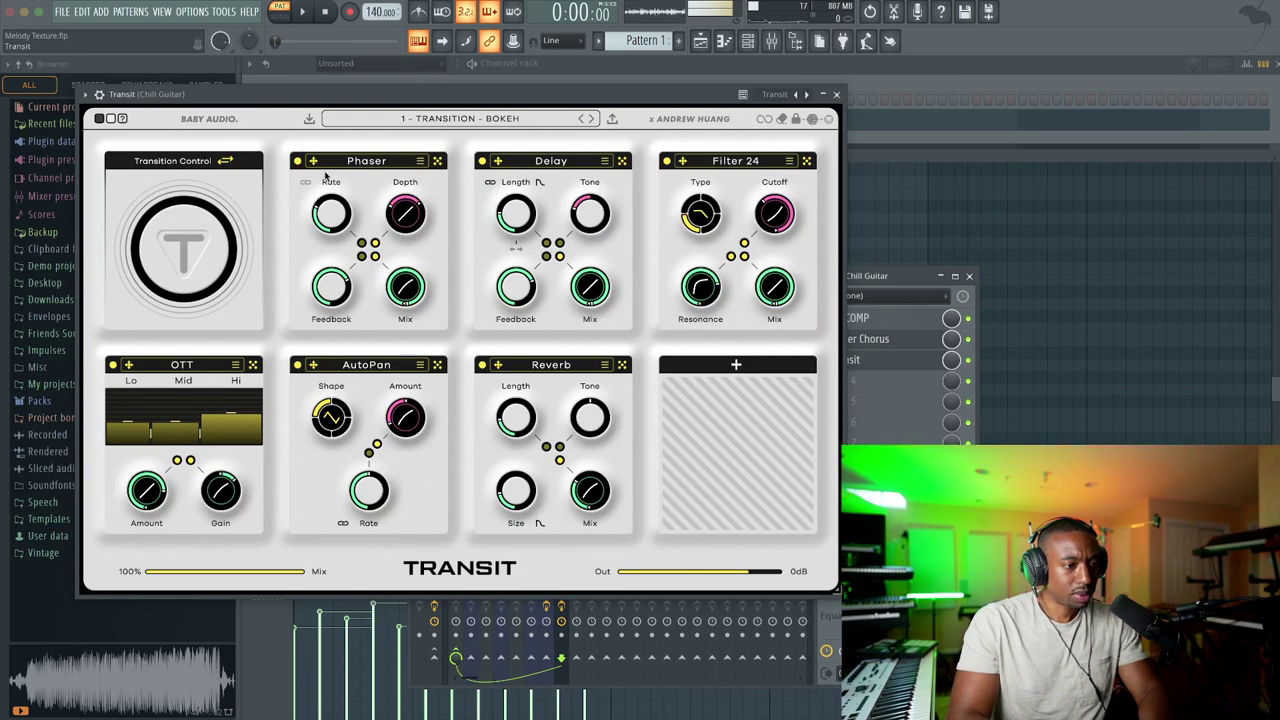
Switch off Transit's Phaser, Delay, Reverb and Filter 24 modules, leaving OTT and AutoPan on
left_click(297, 161)
left_click(482, 161)
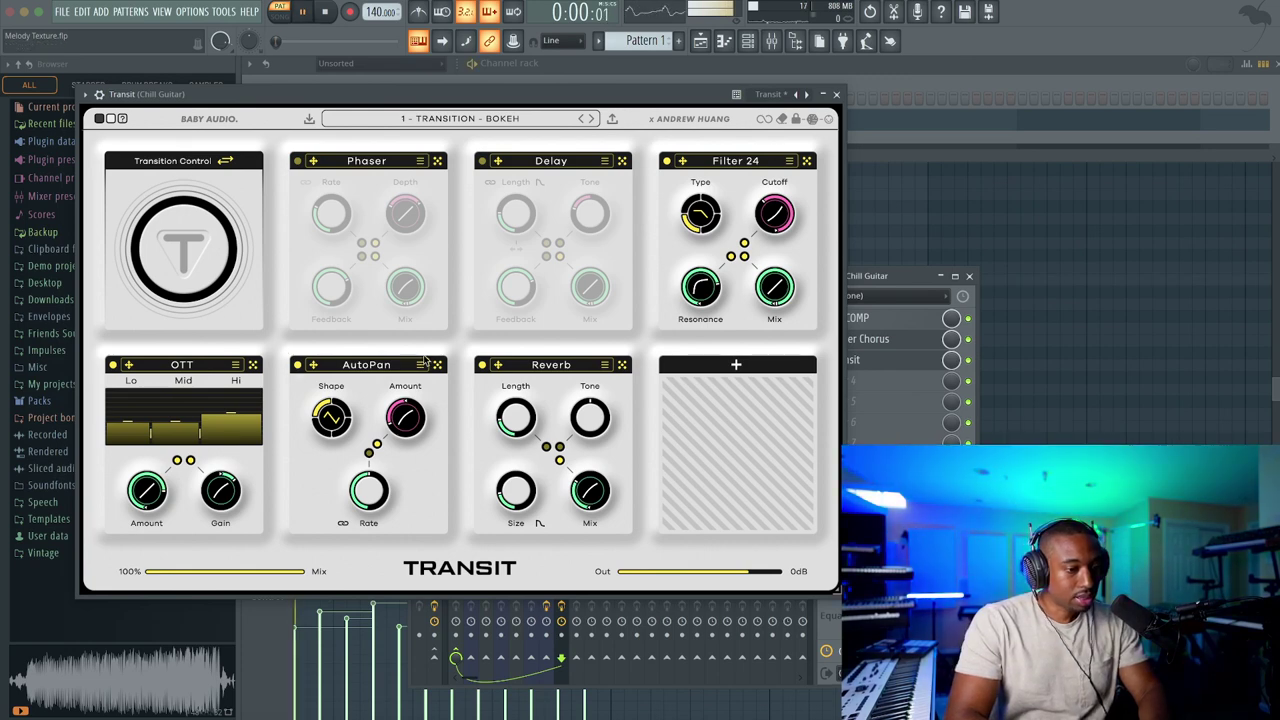
left_click(482, 365)
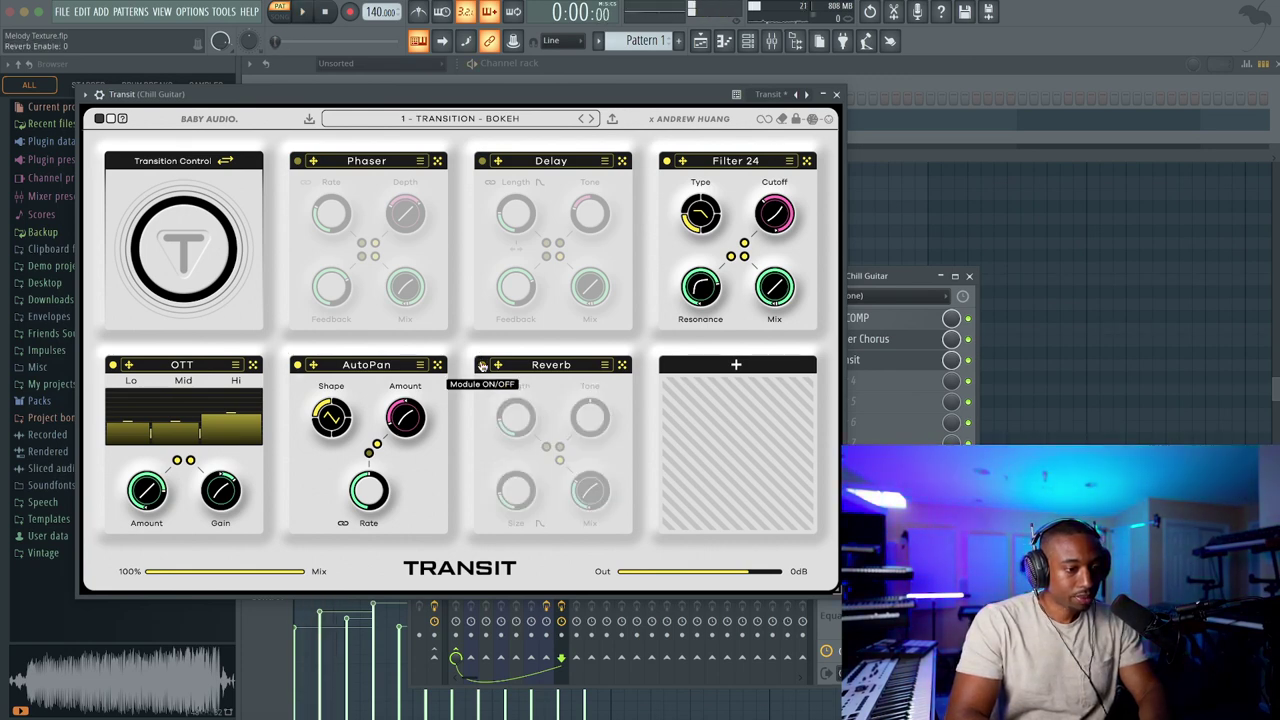
left_click(667, 161)
Raise Transit's Transition Control to about 65% during playback, close the effect and stop playback
key("space")
left_click_drag(181, 242, 180, 201)
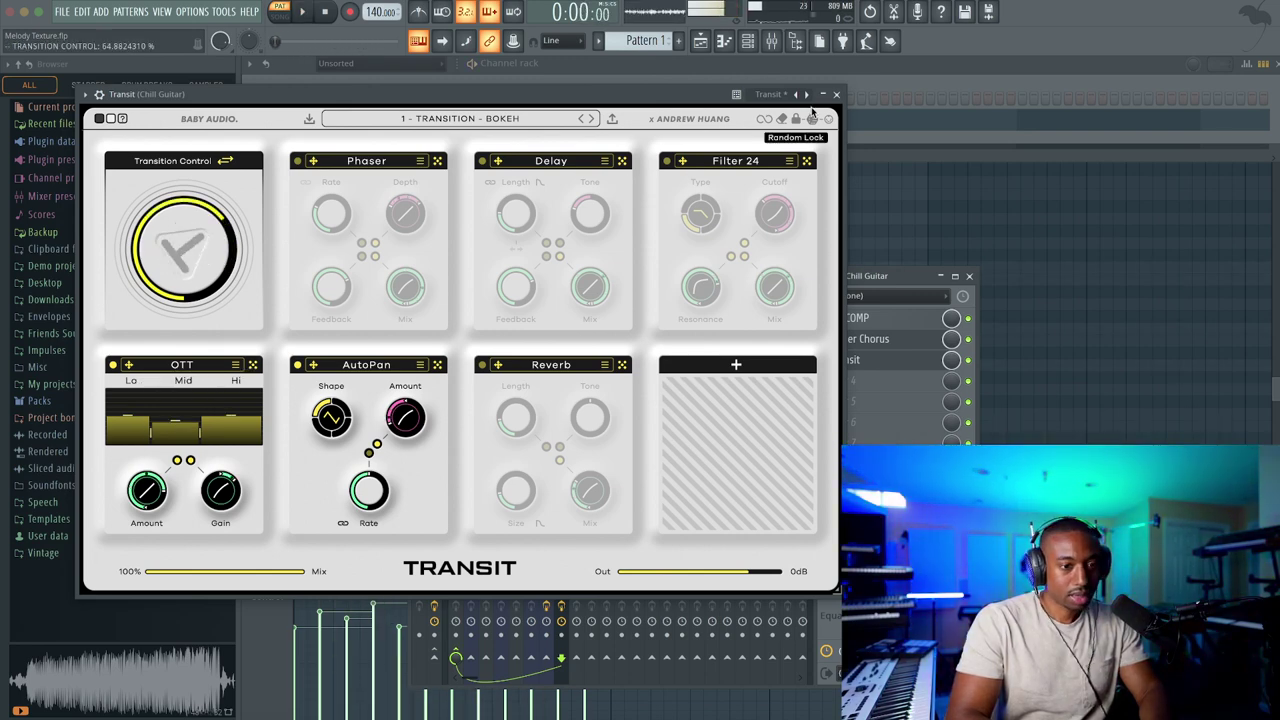
left_click(836, 94)
key("space")
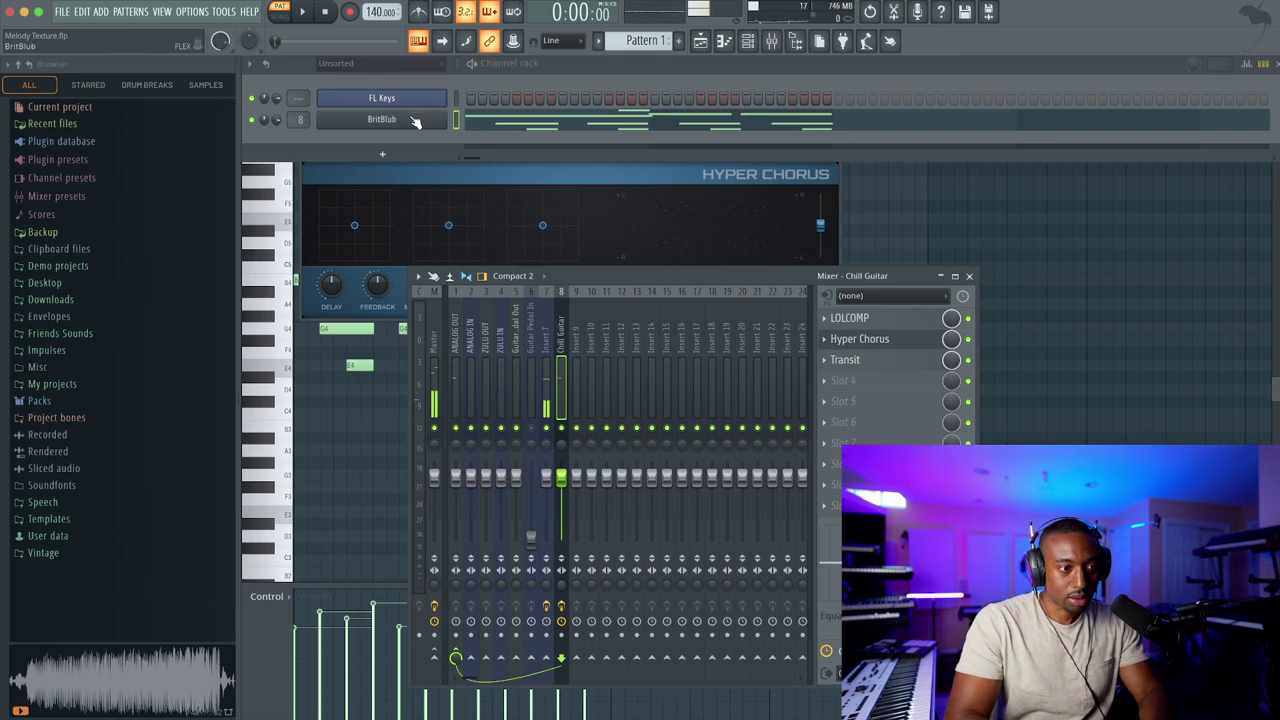
Replace the BritBlub channel's instrument with CS-80 V3
right_click(431, 124)
mouse_move(480, 230)
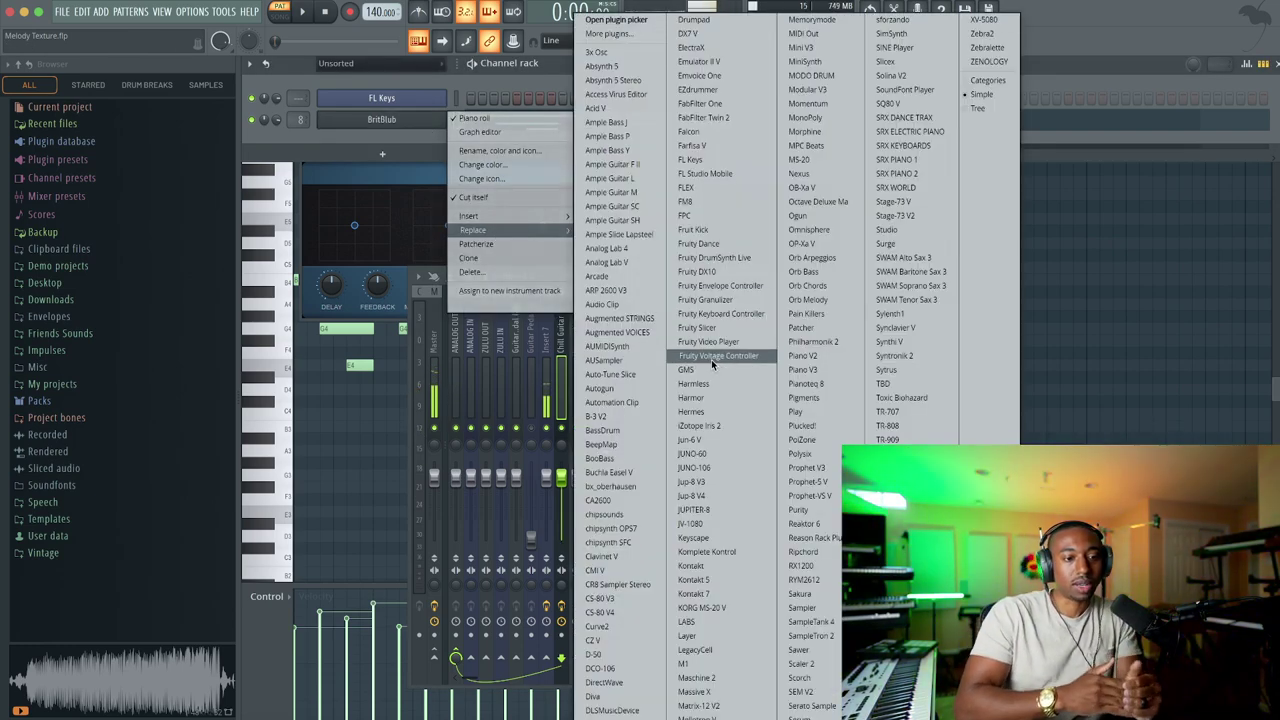
left_click(625, 597)
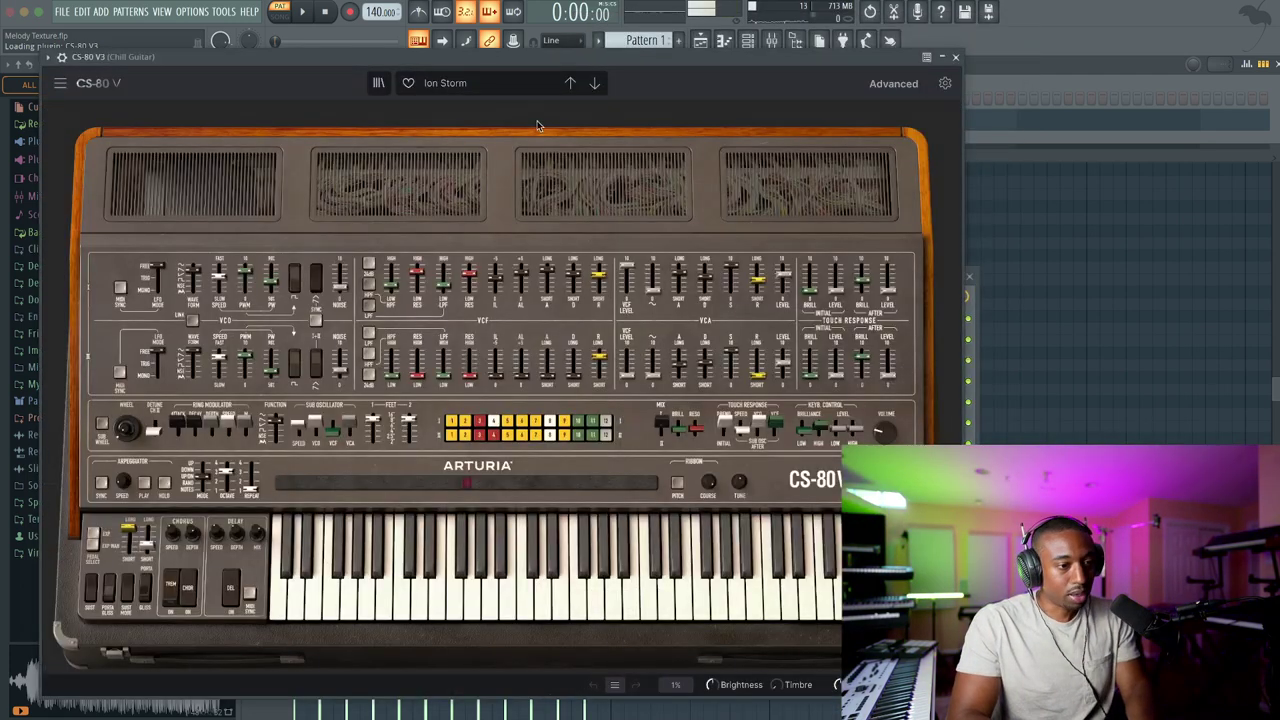
Browse CS-80 V3's liked presets and select one of them for the melody
left_click(529, 88)
left_click(379, 85)
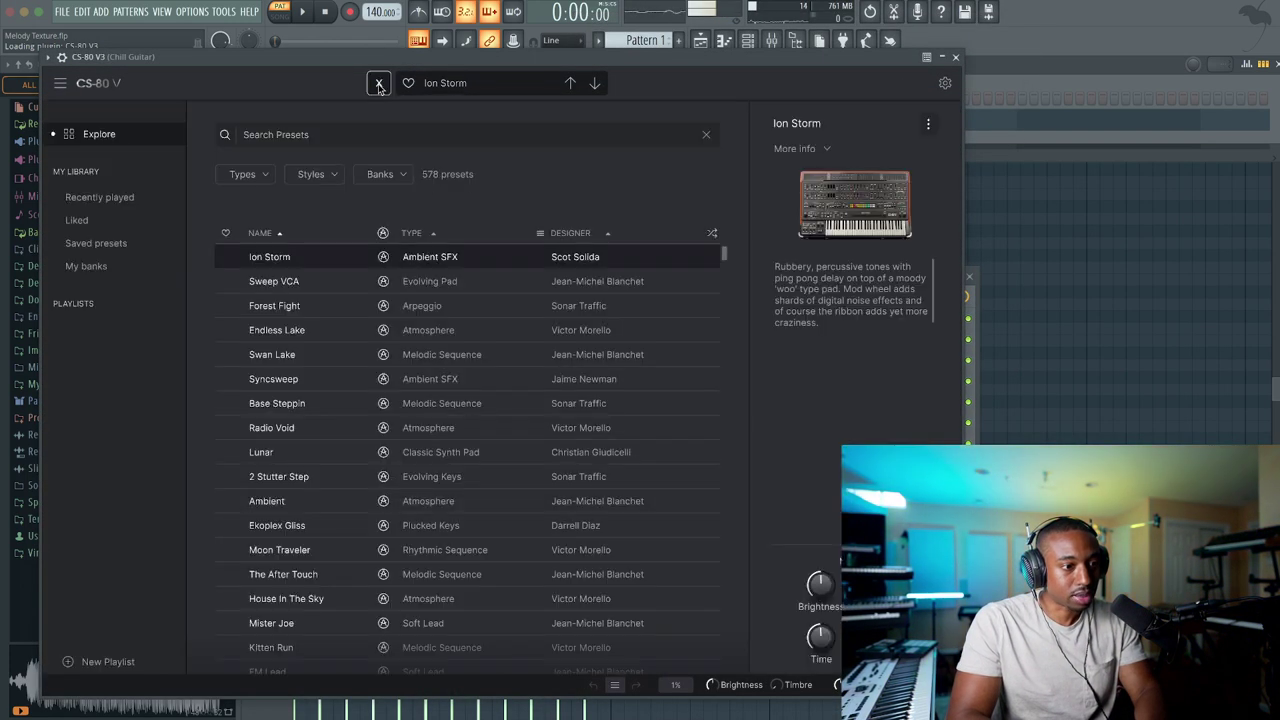
left_click(124, 221)
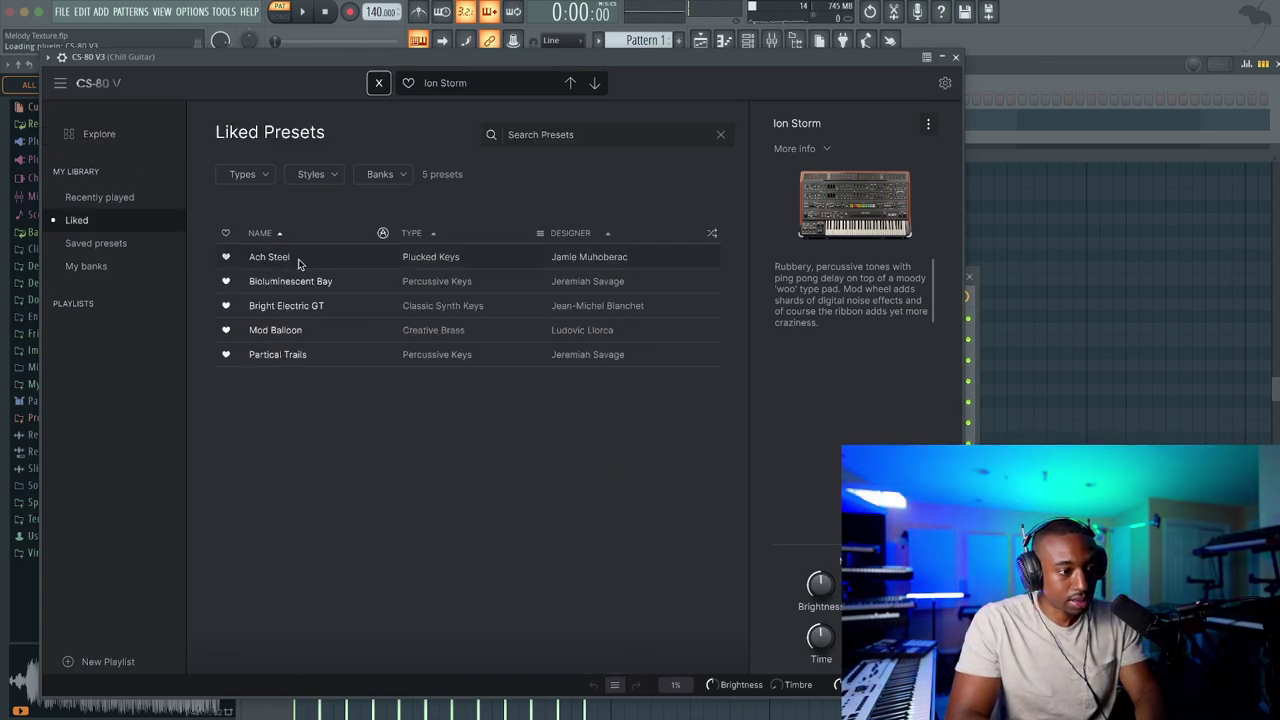
key("Down")
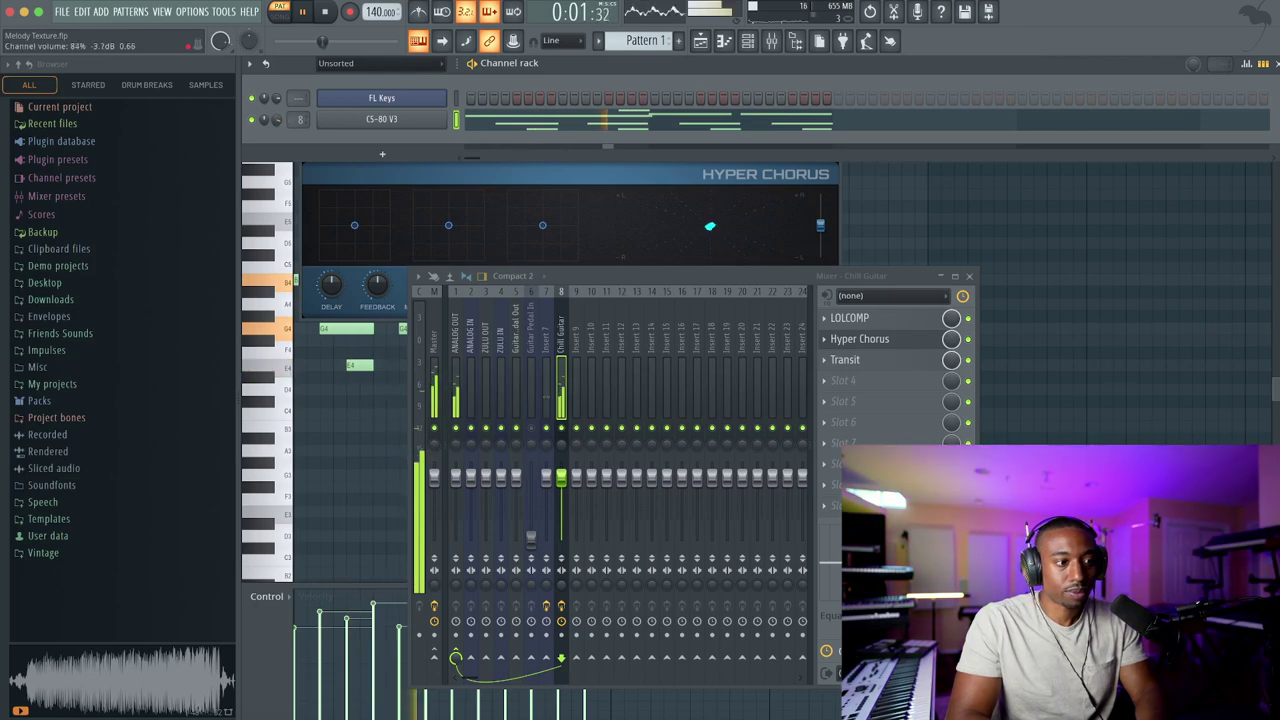
Stop playback and duplicate the two-bar note pattern, without the D5 slide note, into bars 3 and 4 of the piano roll
left_click(382, 154)
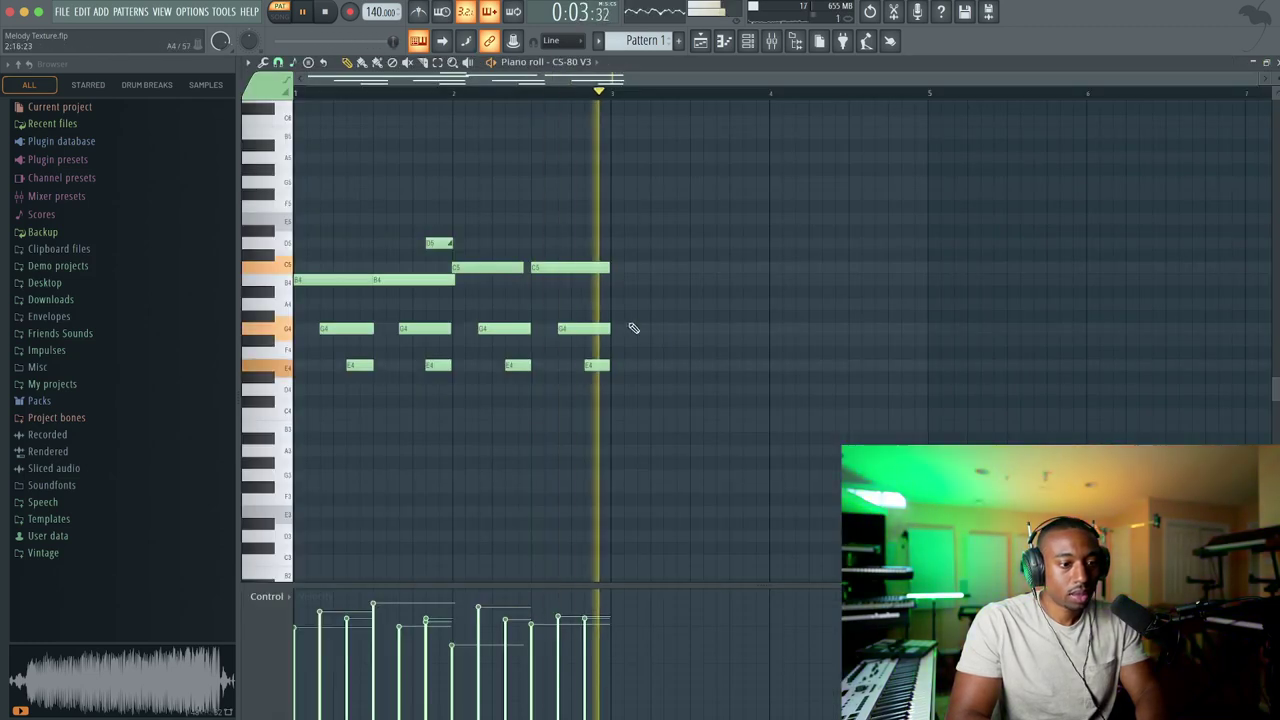
key("ctrl+a")
key("space")
left_click(418, 277)
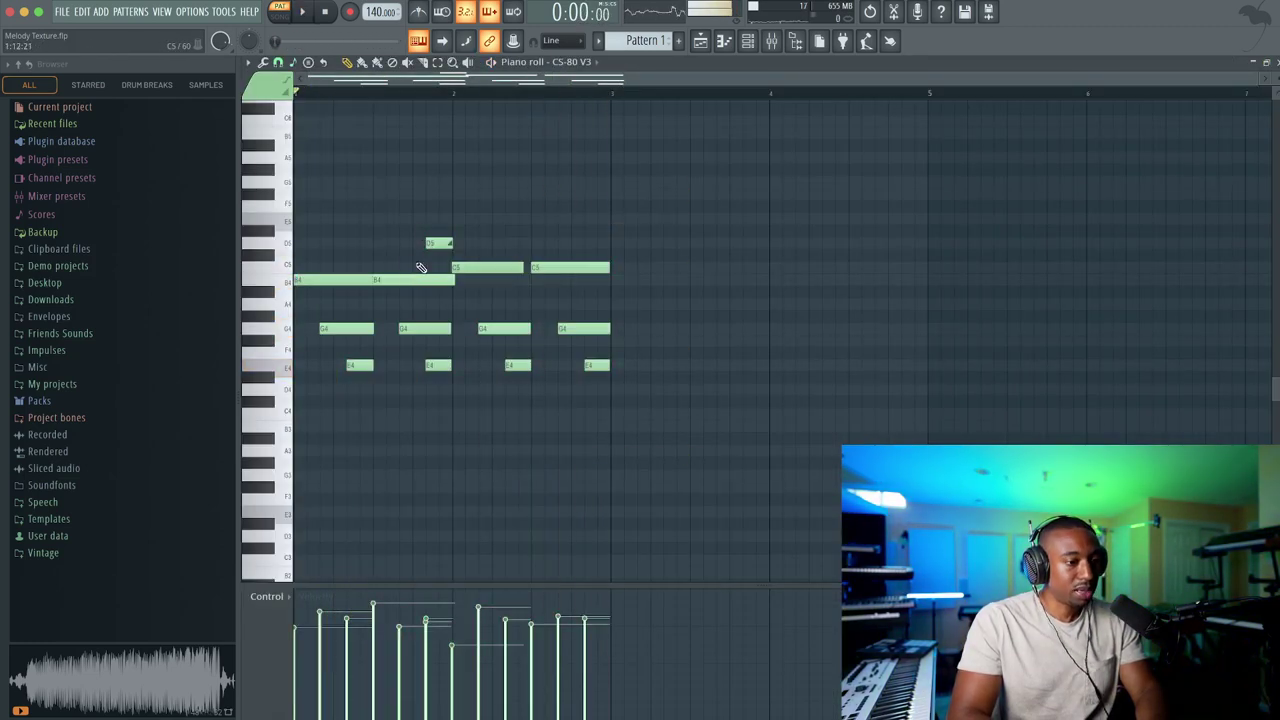
left_click_drag(655, 434, 633, 268)
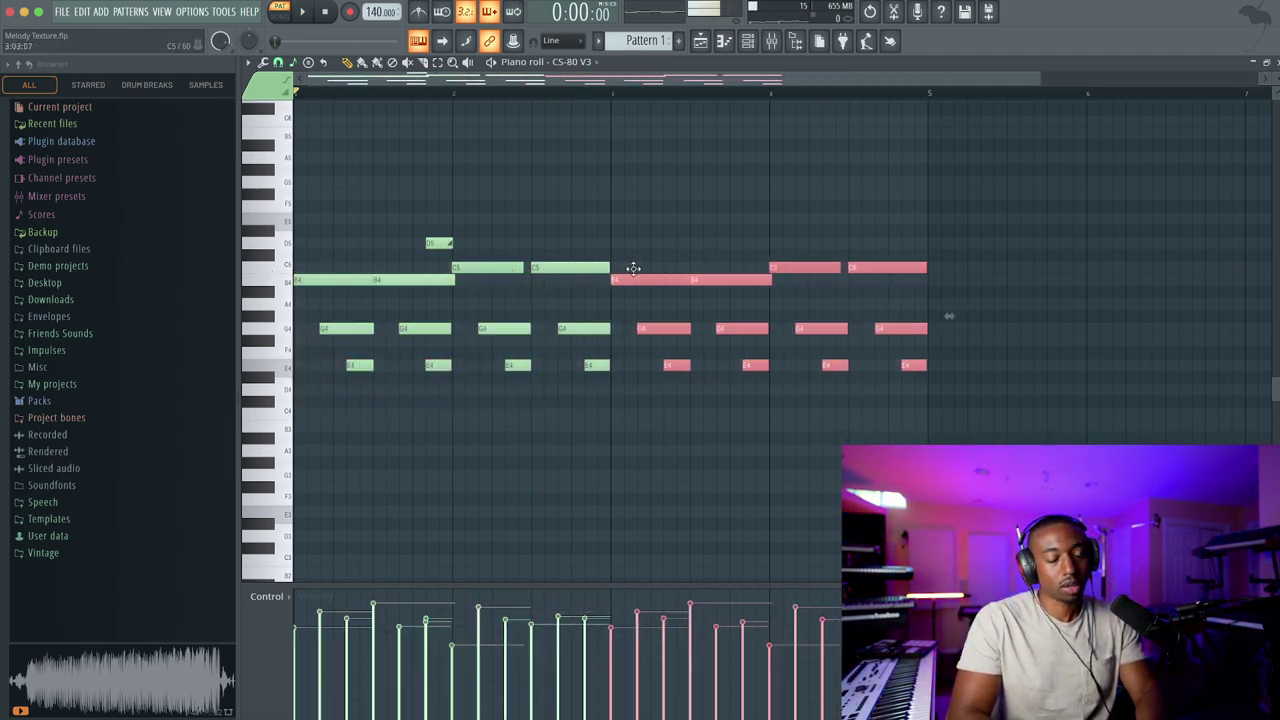
left_click(633, 268)
Raise the last C5 note in bar 4 to D5 and play the extended pattern
scroll(607, 248, "down", 2)
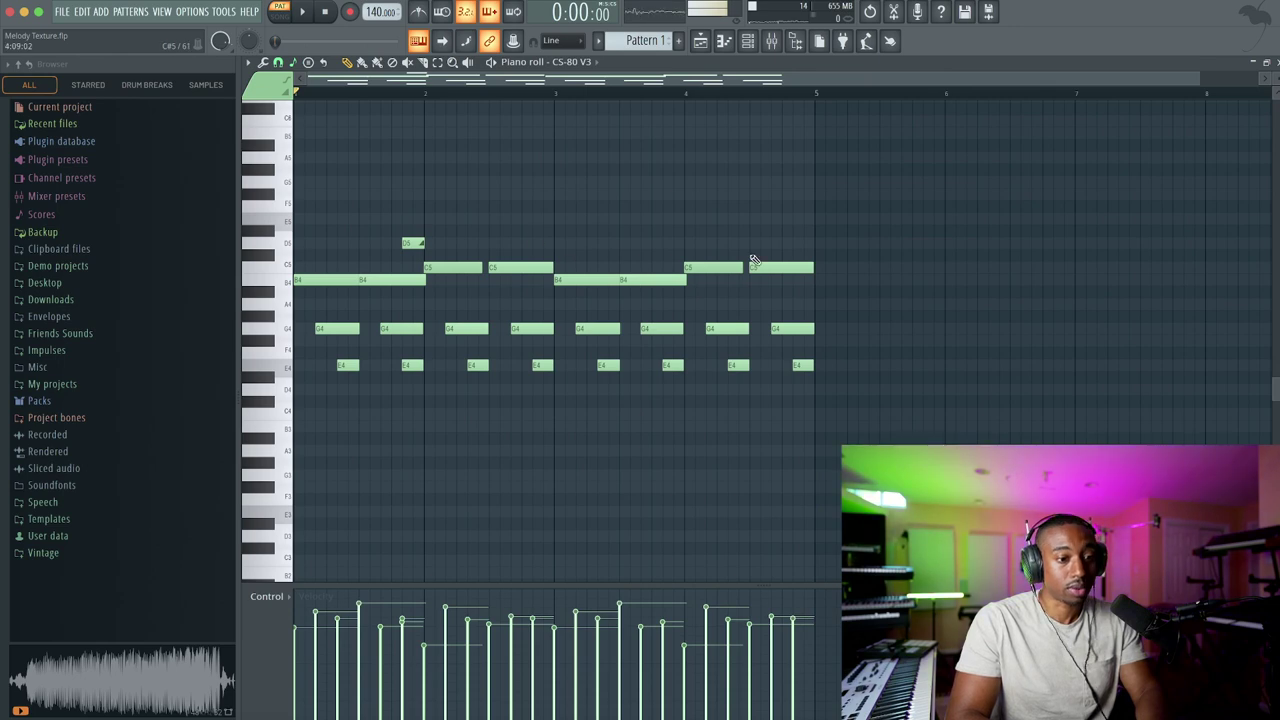
left_click_drag(758, 194, 747, 241)
key("space")
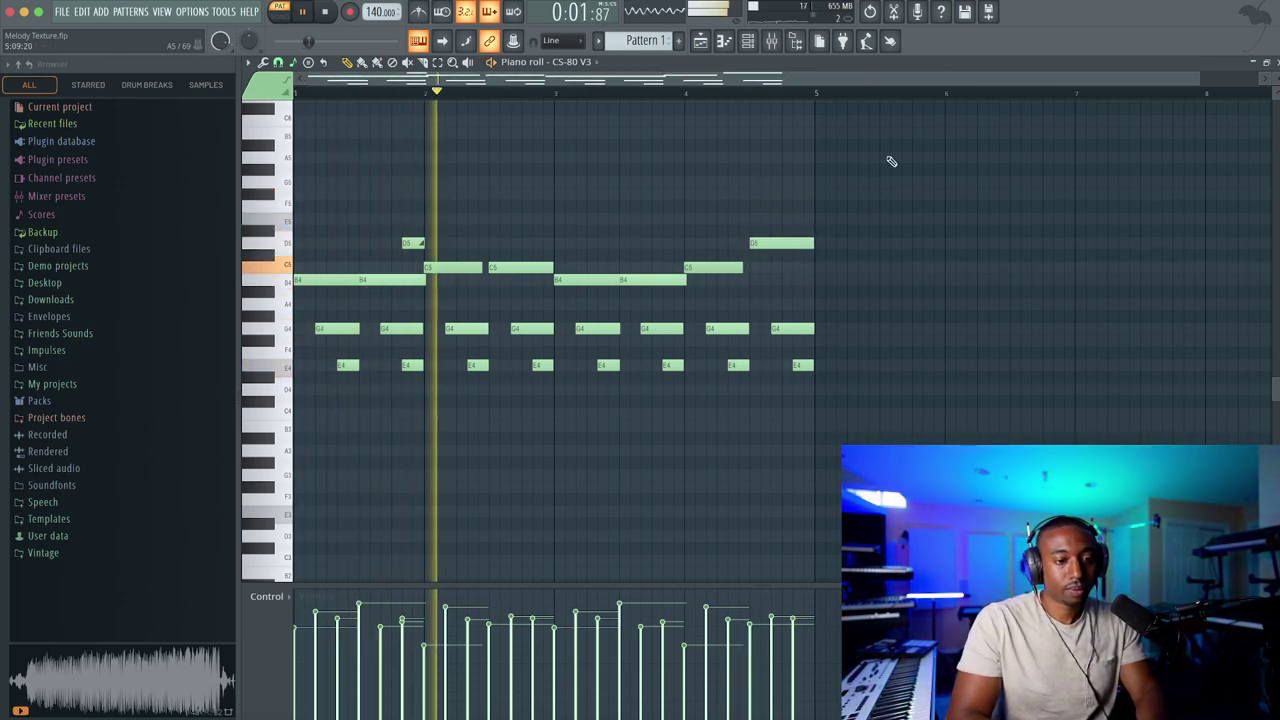
Raise the last G4 and E4 notes in bar 4 to B4 and G4, play the pattern, and close the piano roll
left_click_drag(840, 318, 808, 376)
key("Up")
key("Up")
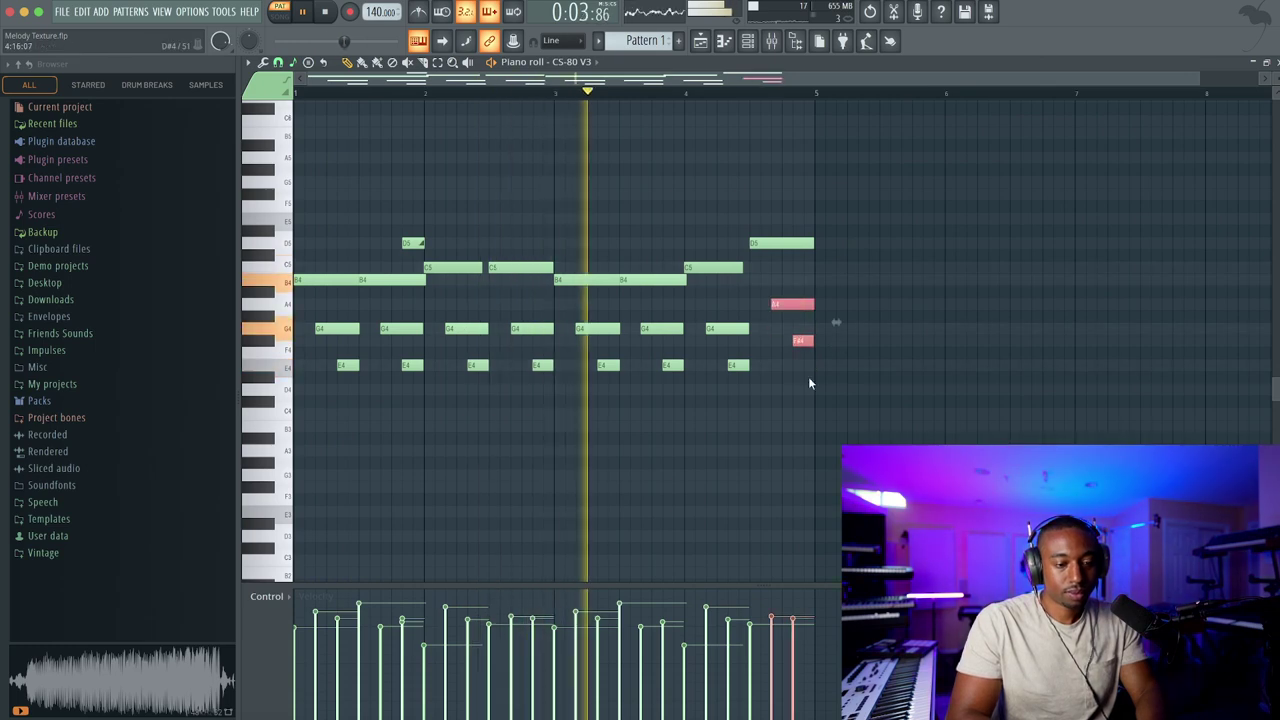
key("space")
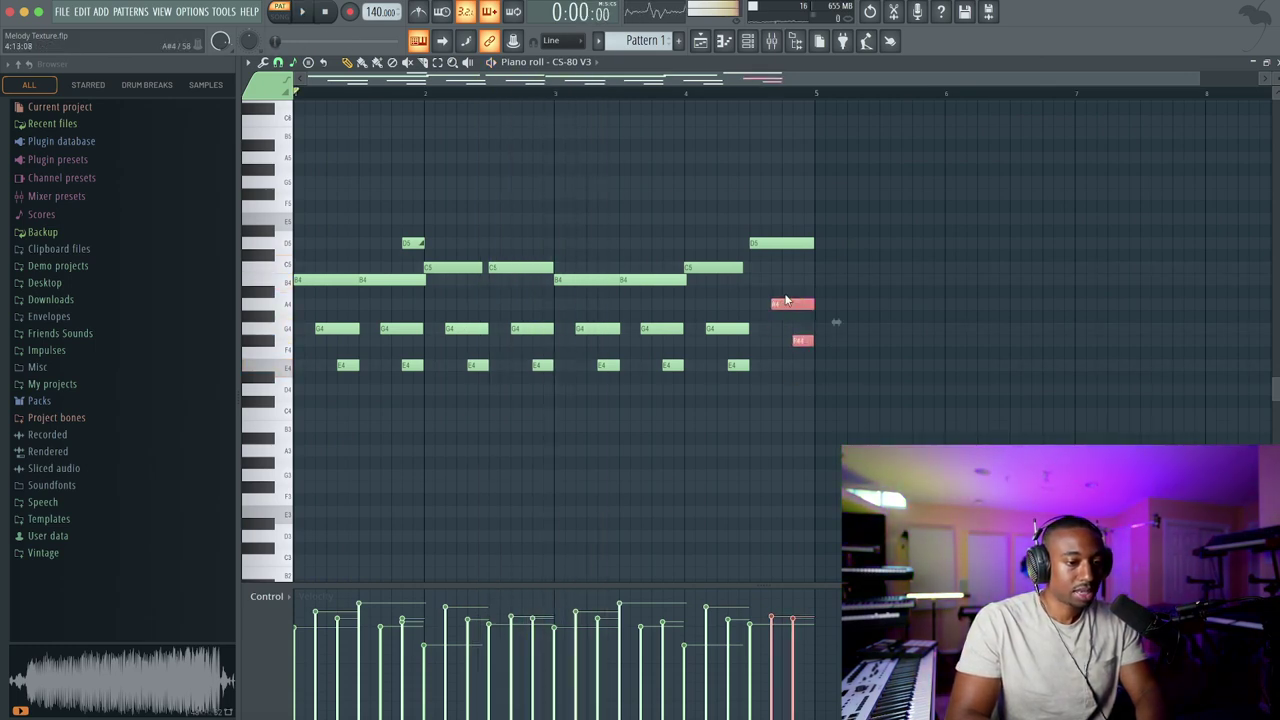
key("Up")
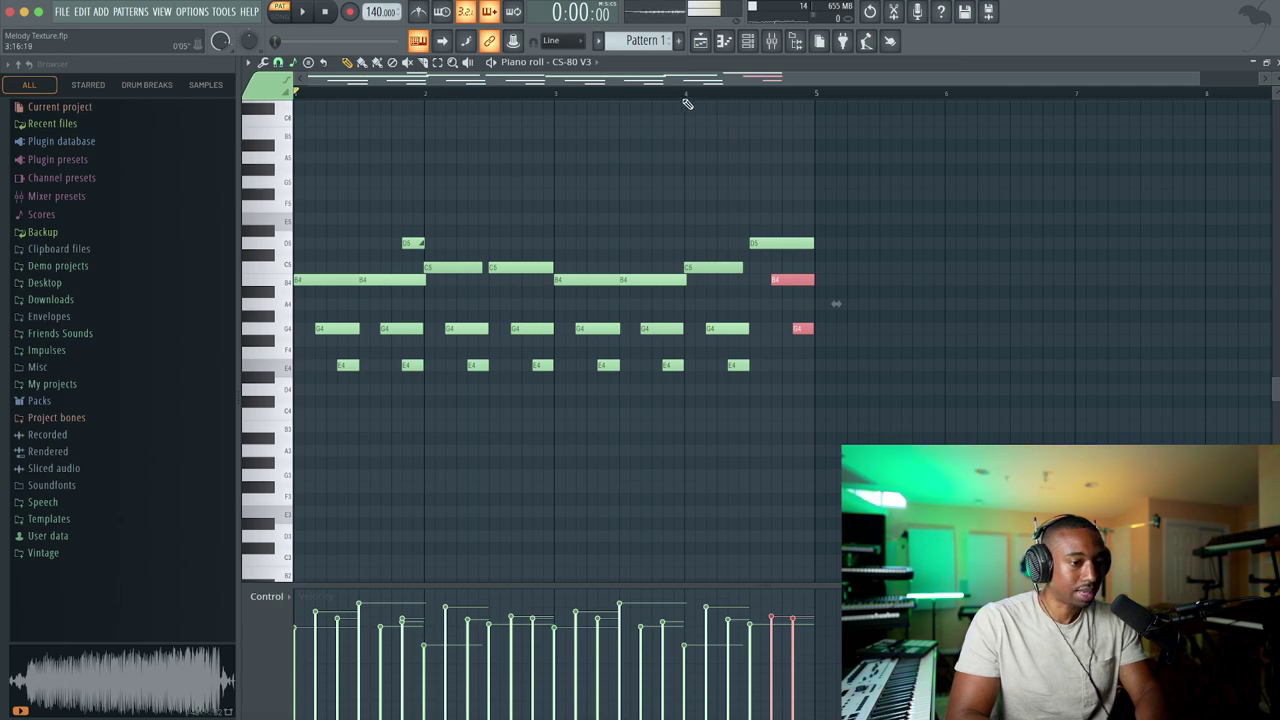
key("space")
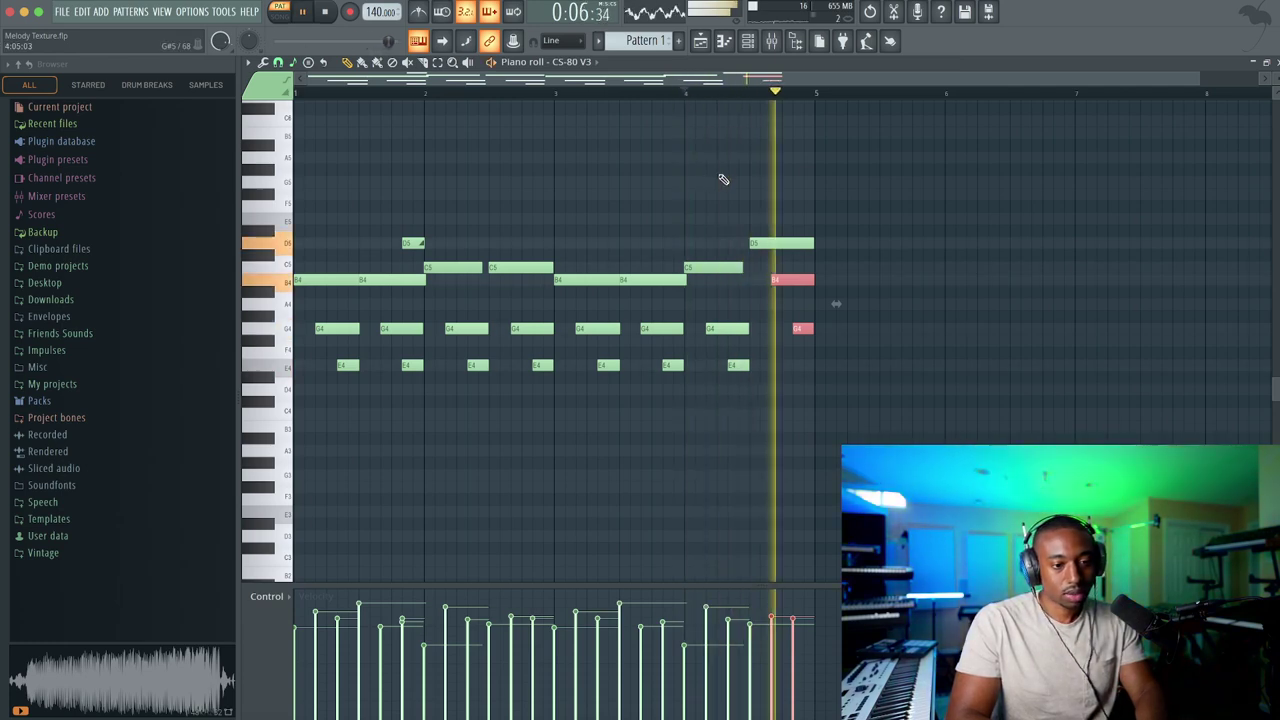
key("ctrl+d")
key("Escape")
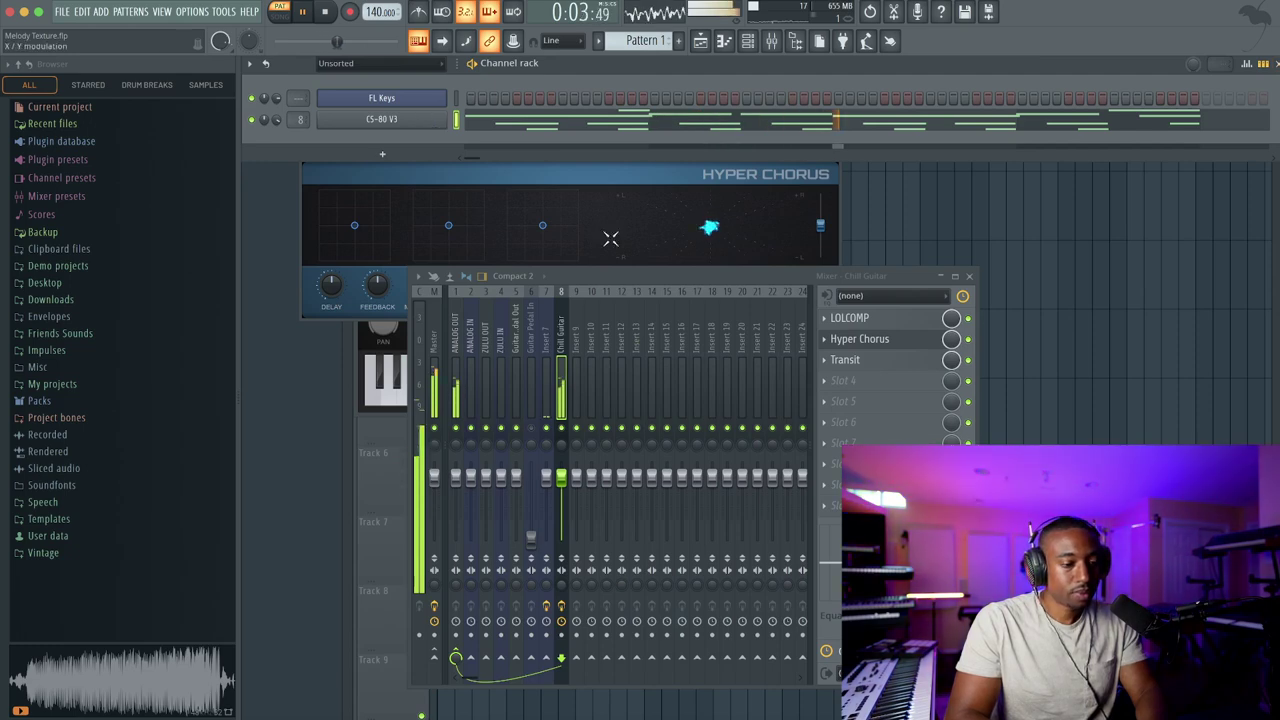
Set the mix of Hyper Chorus on the Chill Guitar mixer track to 65% wet and close the effect
left_click(930, 340)
left_click(930, 340)
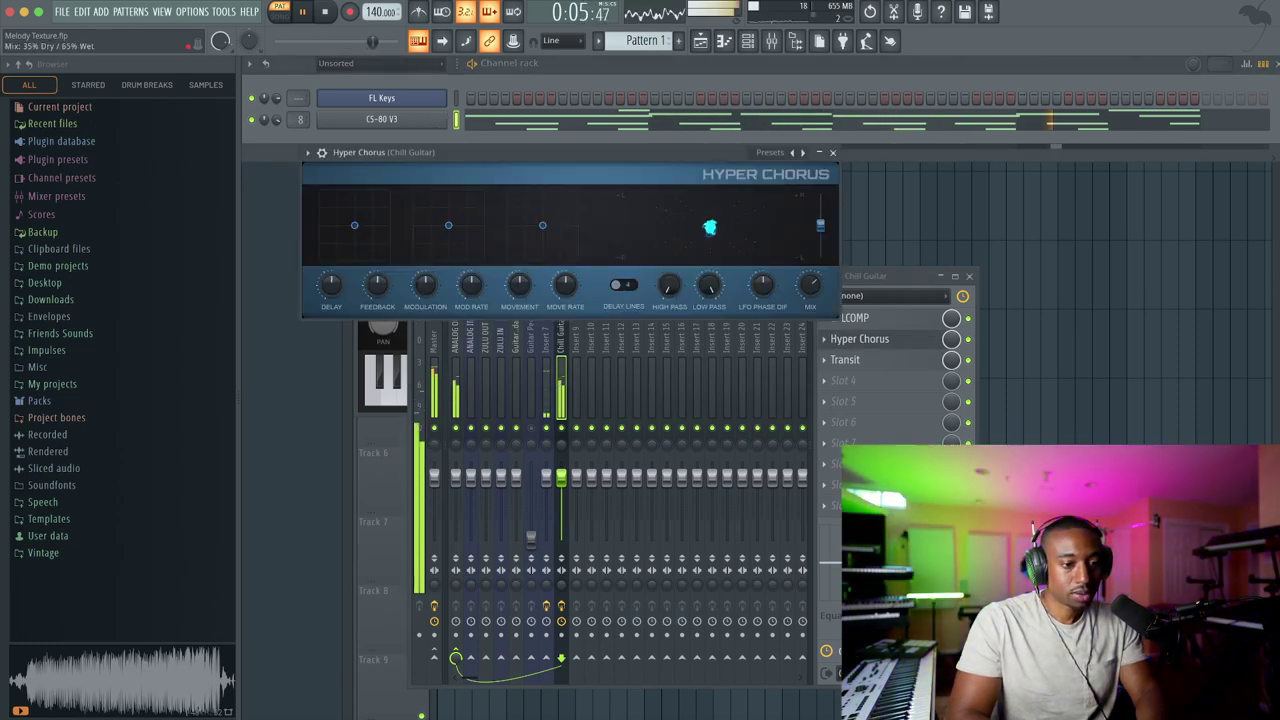
left_click(835, 153)
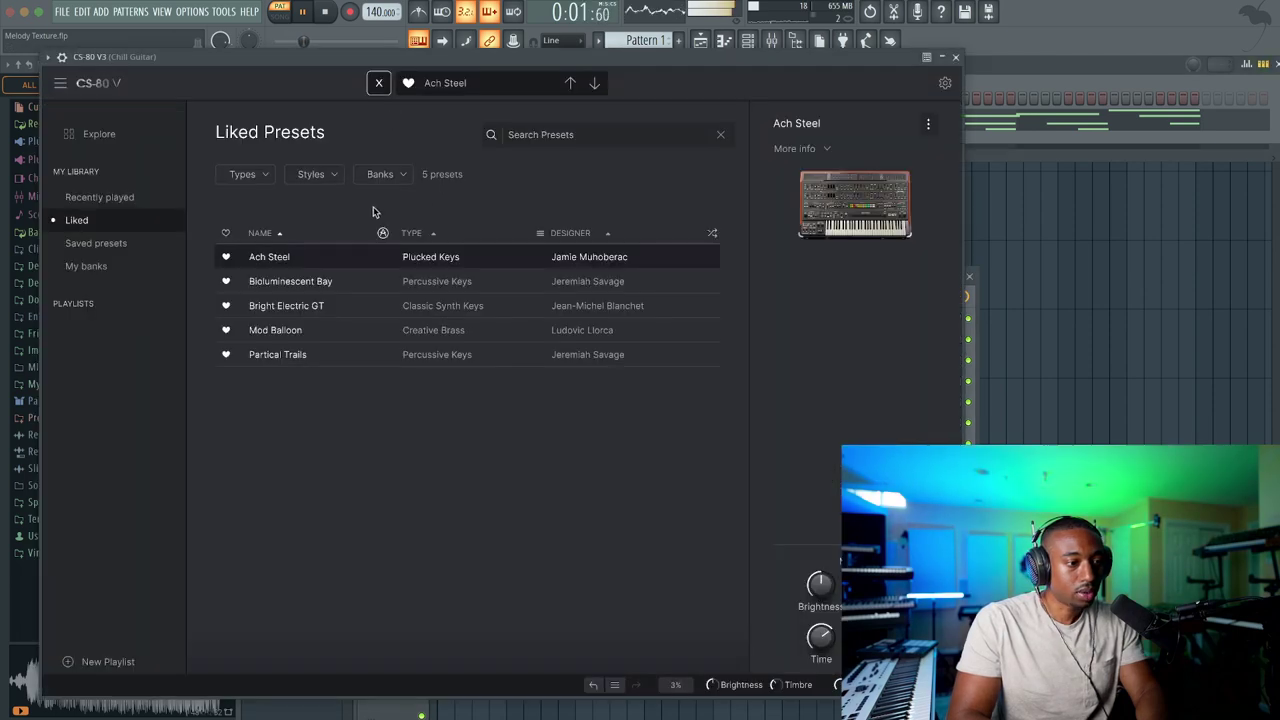
Audition CS-80 V3's other liked presets during playback, choose Partical Trails, and close the instrument
left_click(330, 283)
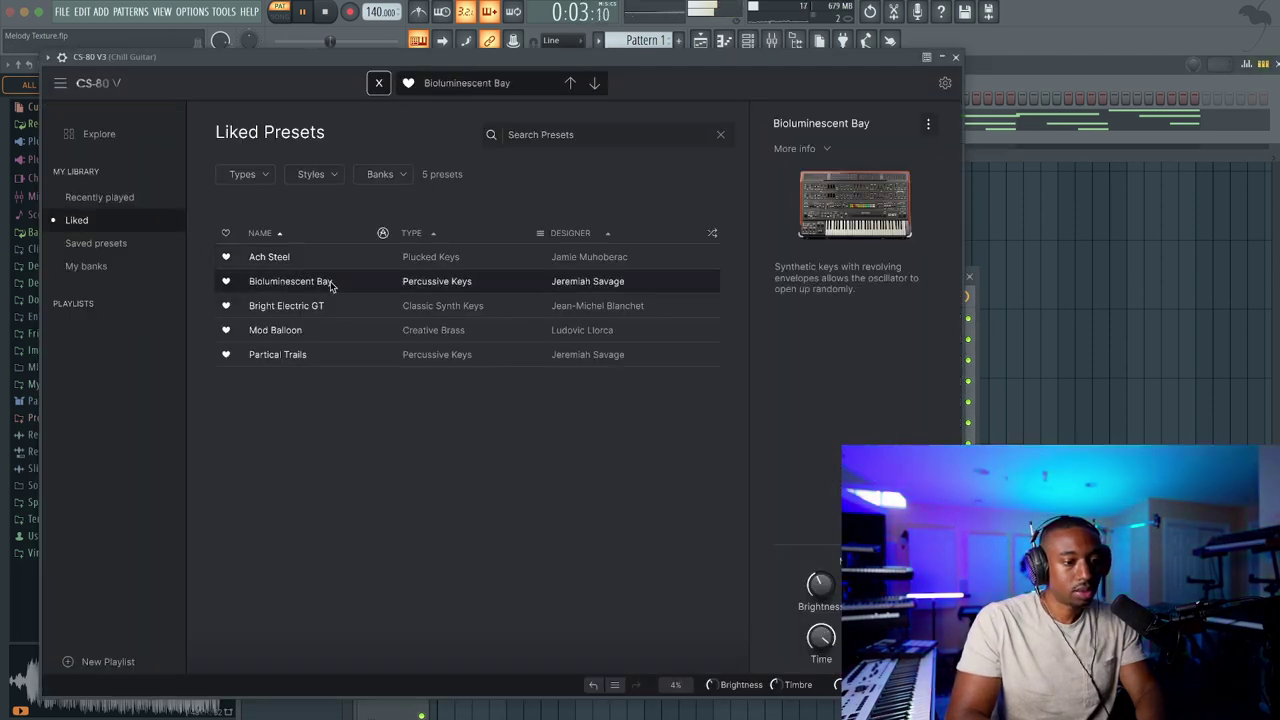
left_click(526, 304)
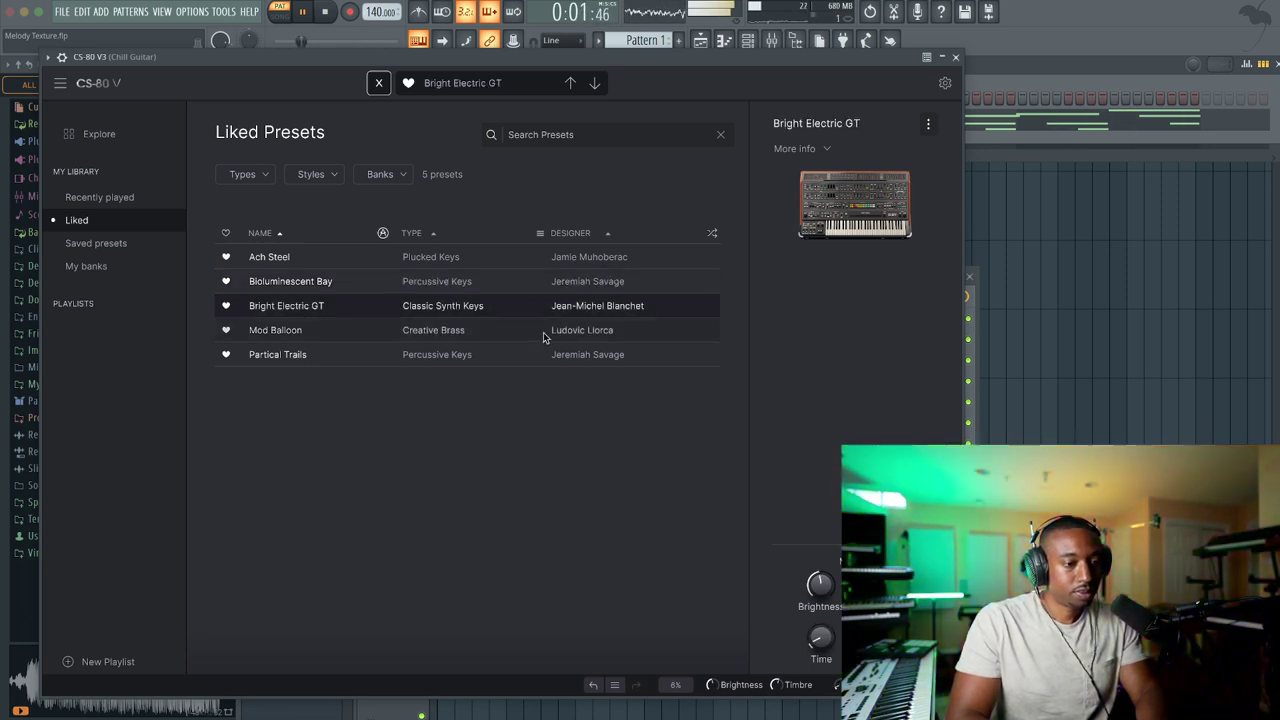
left_click(548, 336)
left_click(550, 355)
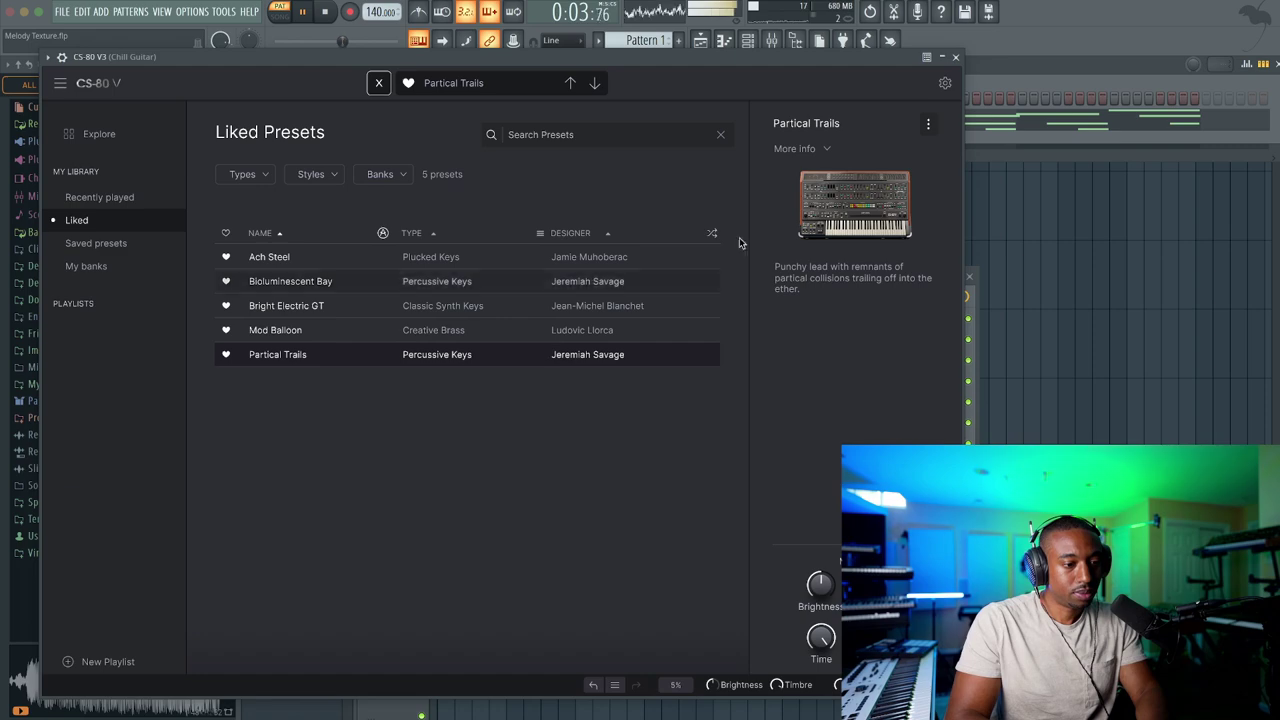
left_click(955, 57)
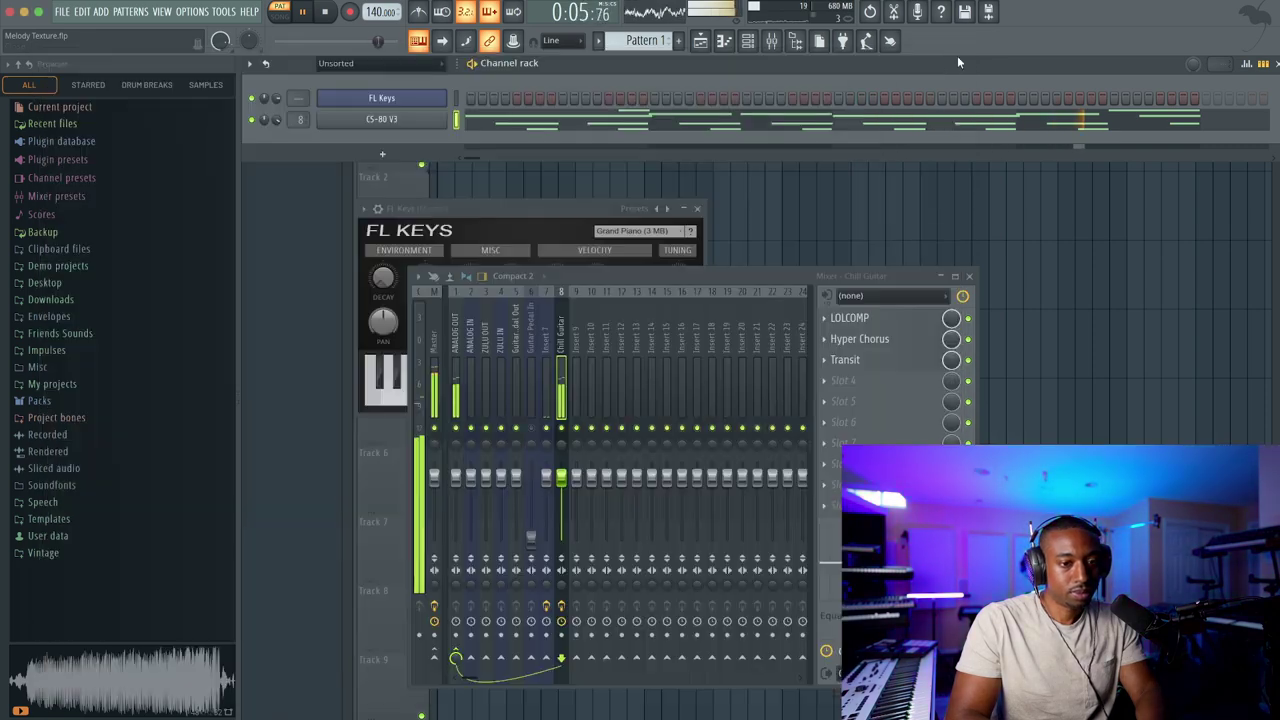
Open Transit on the Chill Guitar track and set its Transition Control to about 16%
left_click(885, 361)
left_click_drag(220, 244, 217, 421)
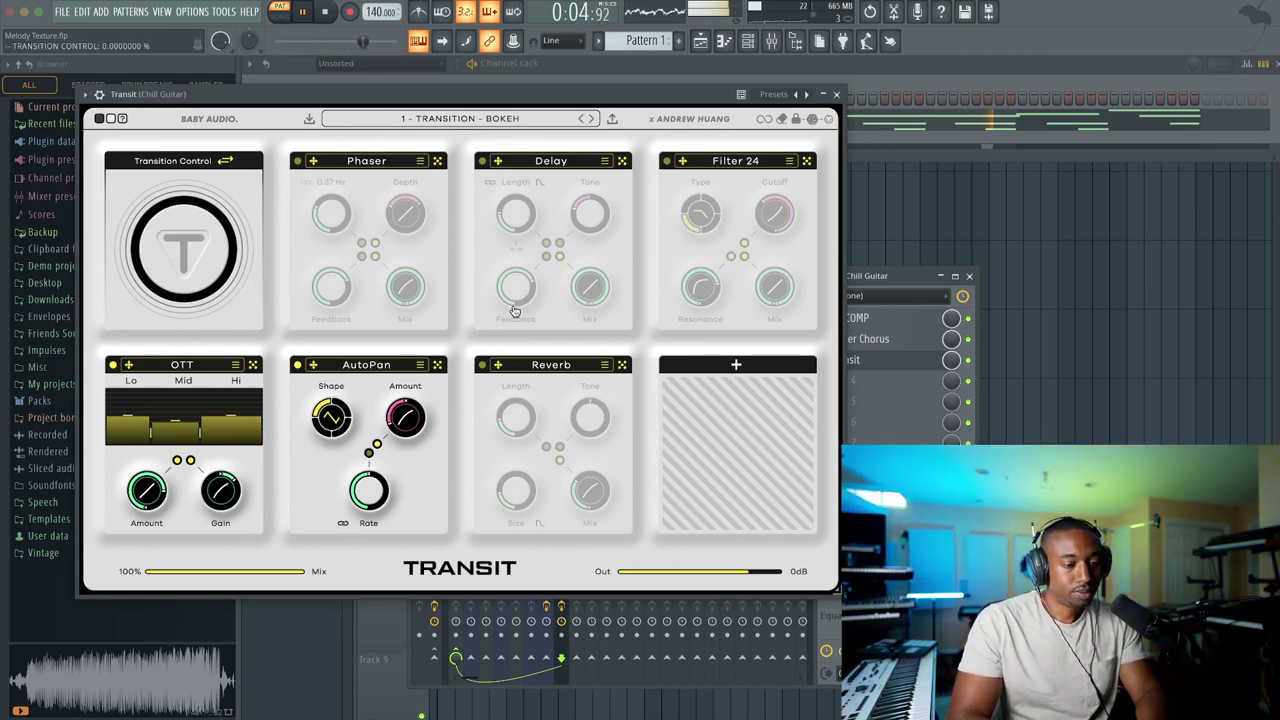
left_click_drag(190, 274, 191, 258)
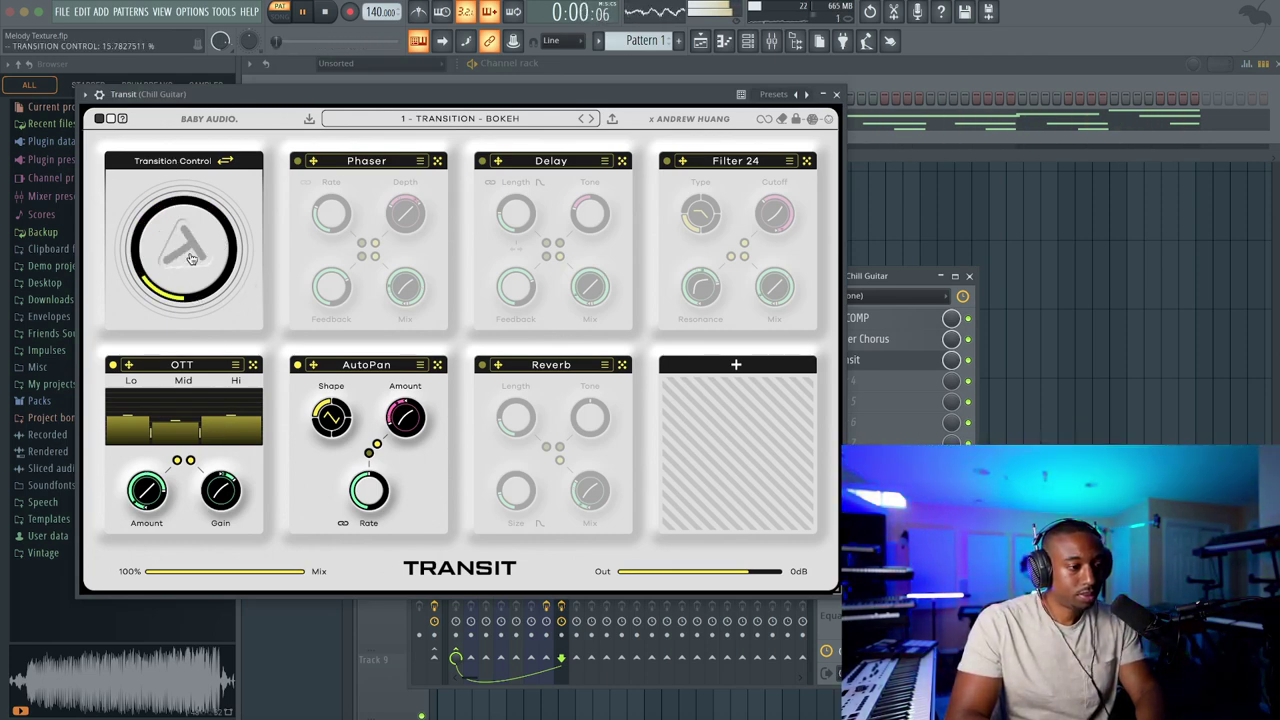
Enable Transit's Filter 24 module and adjust its cutoff range and resonance by ear
left_click(667, 162)
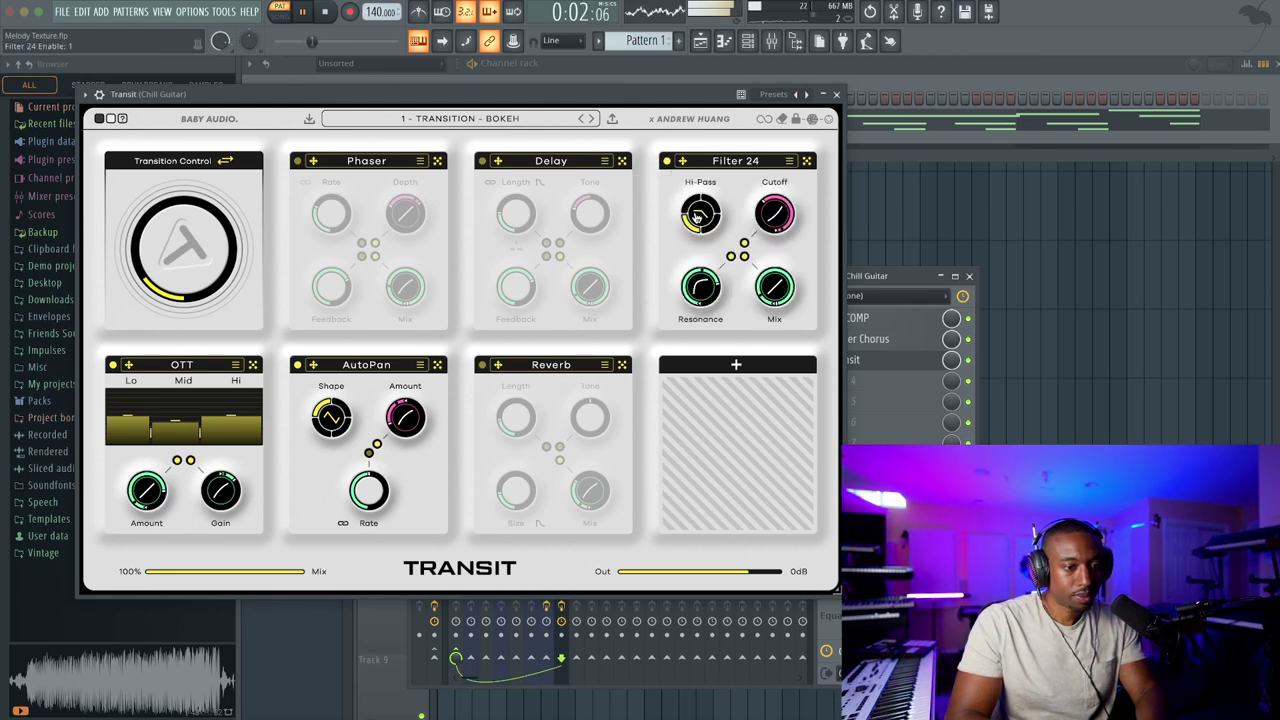
left_click_drag(773, 212, 763, 204)
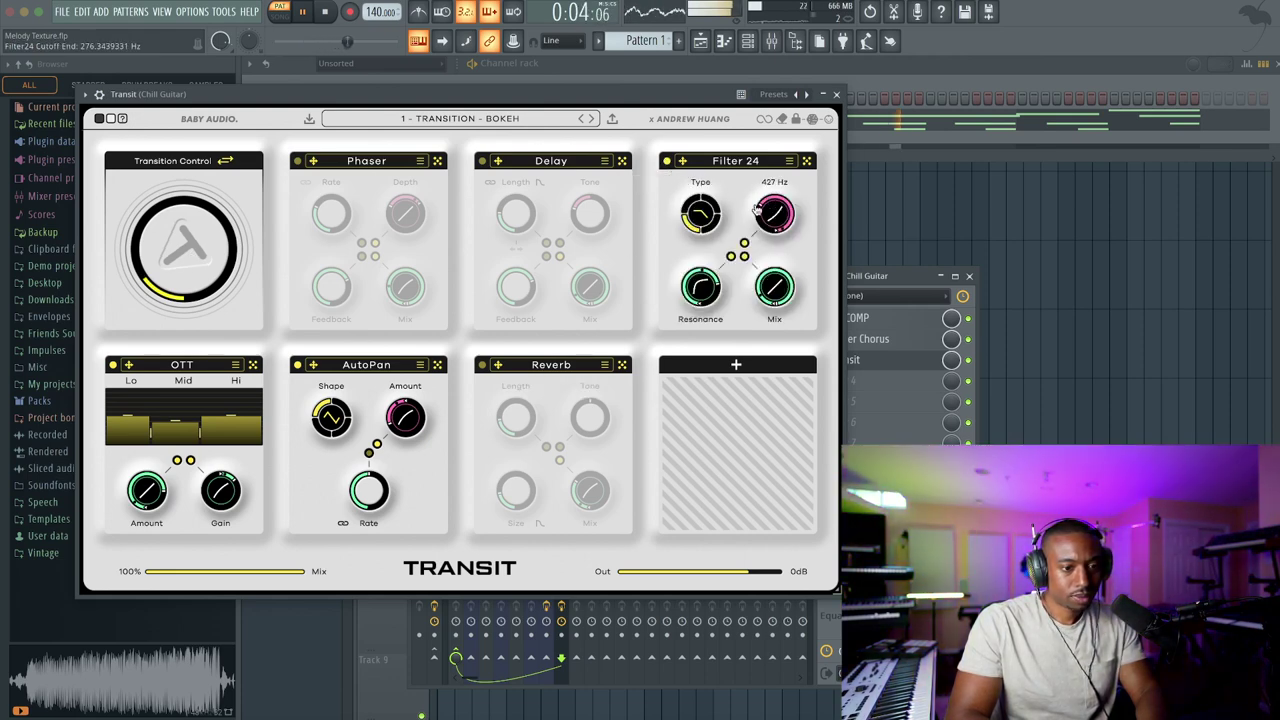
mouse_move(784, 188)
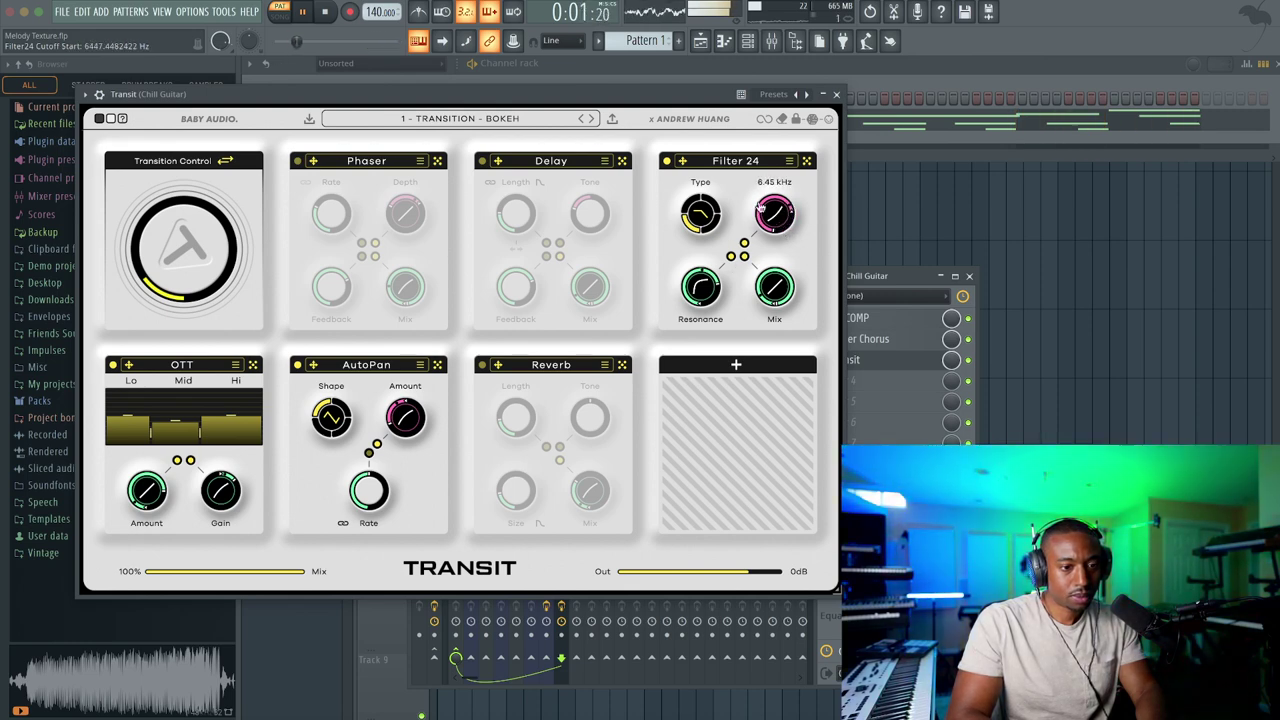
left_click_drag(772, 207, 800, 191)
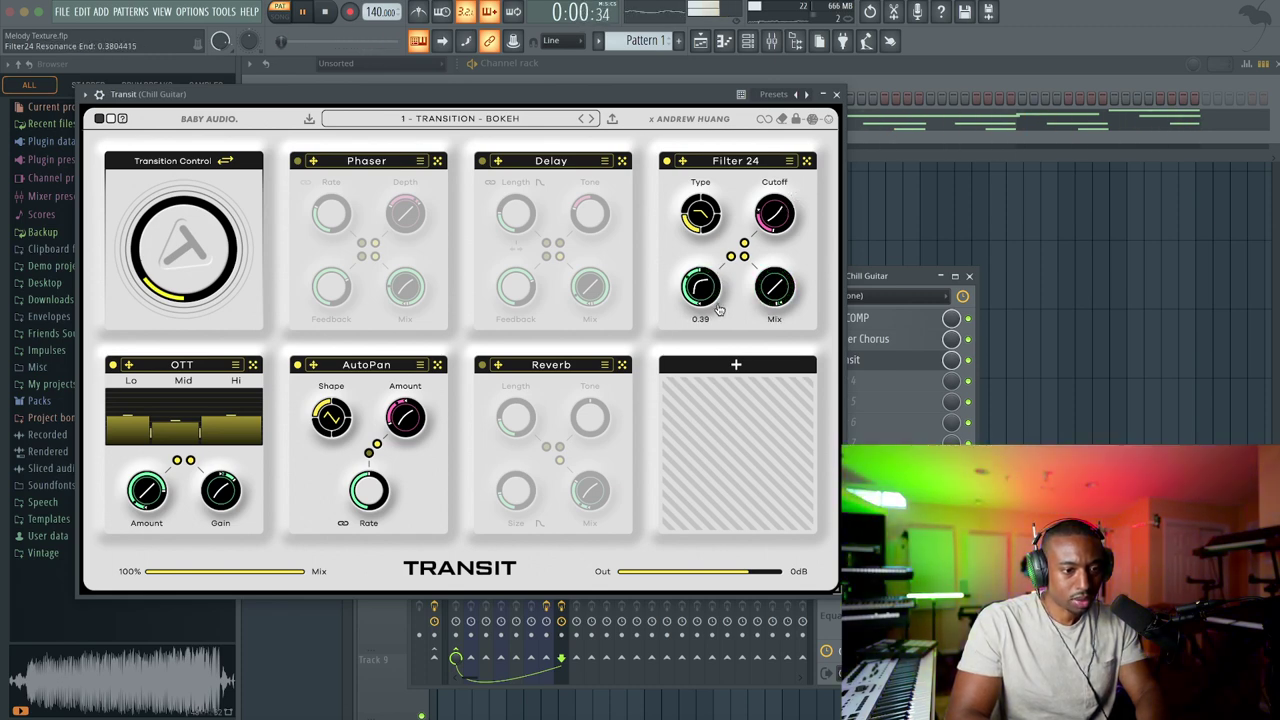
left_click_drag(717, 311, 725, 290)
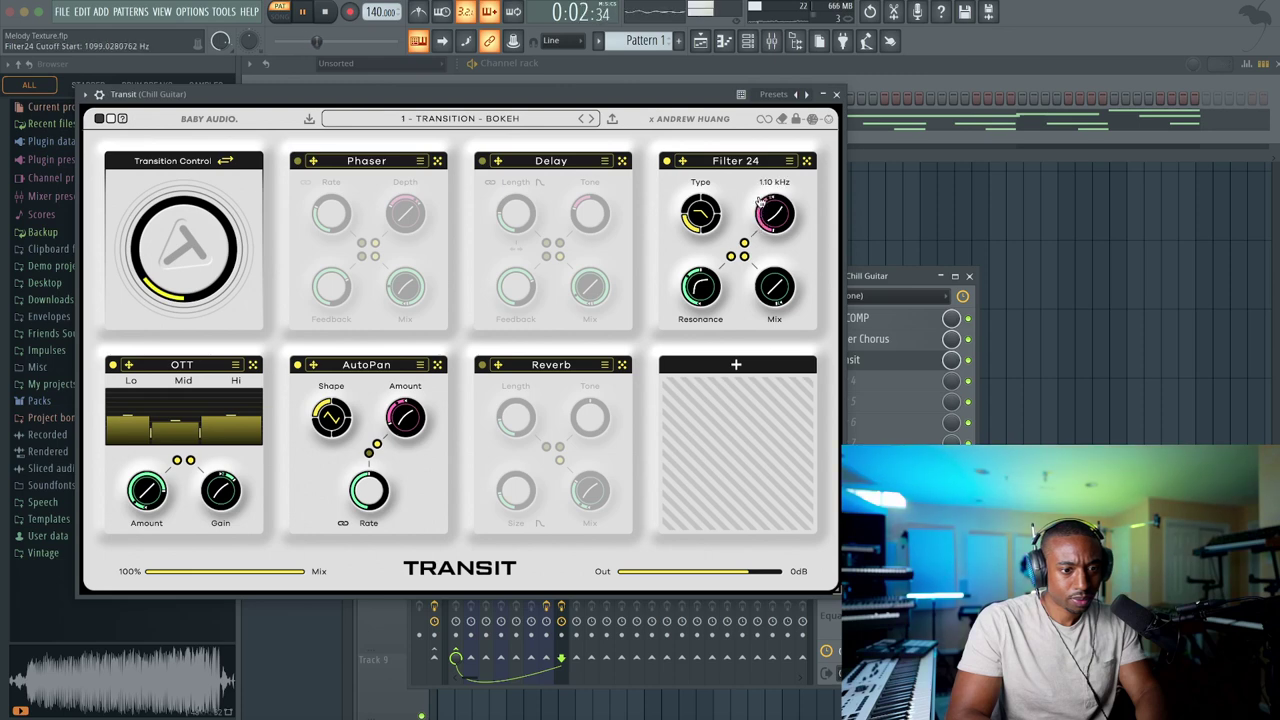
left_click_drag(760, 197, 760, 203)
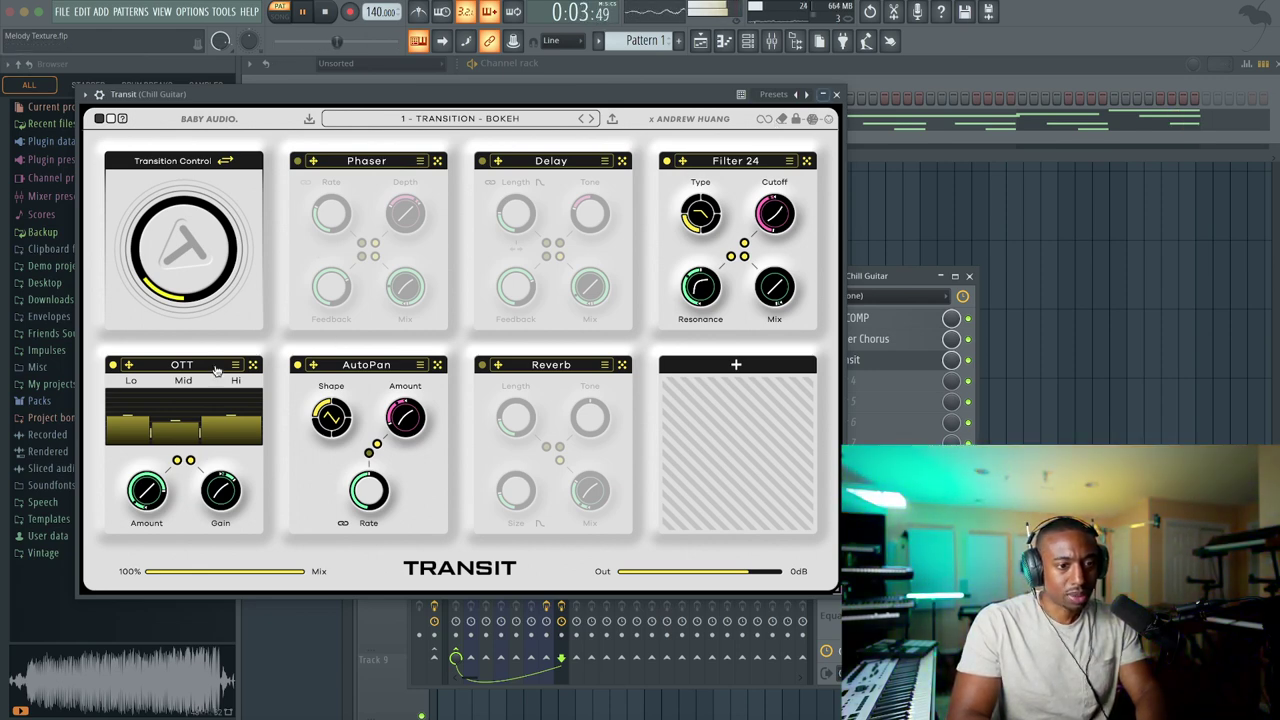
Compare the sound with Transit's OTT module switched off and back on, and close Transit
left_click(113, 365)
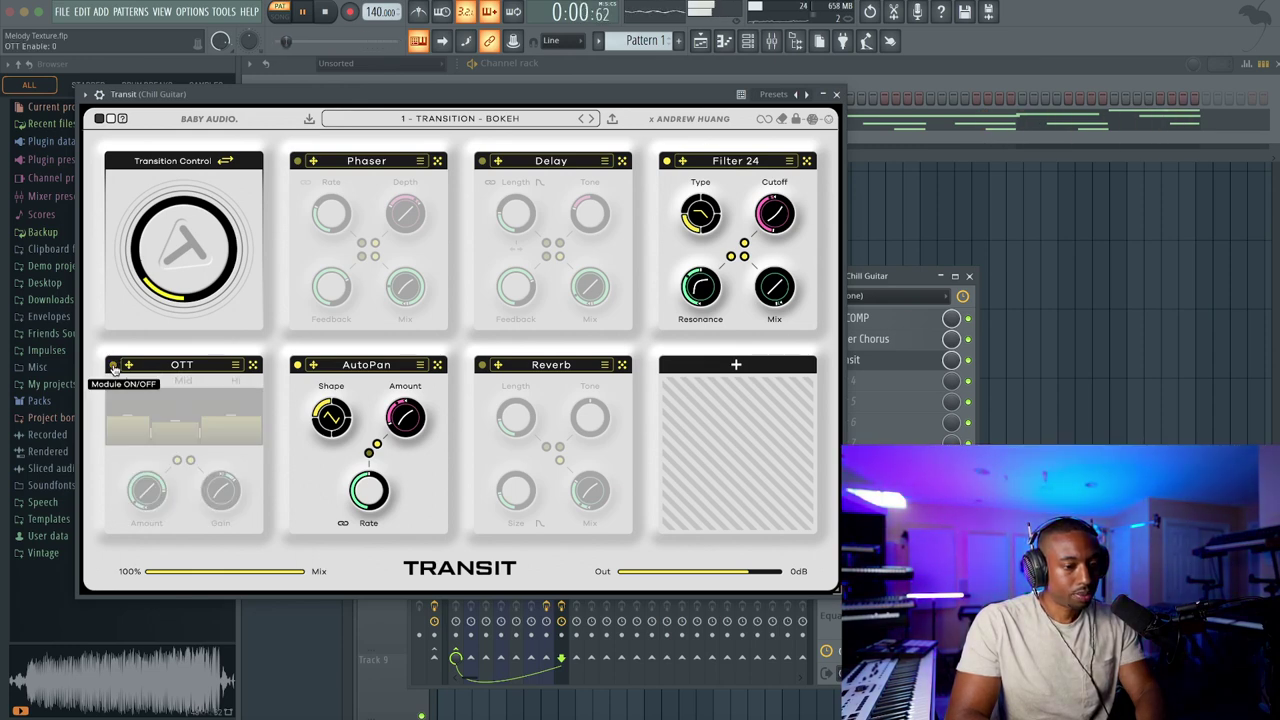
left_click(113, 365)
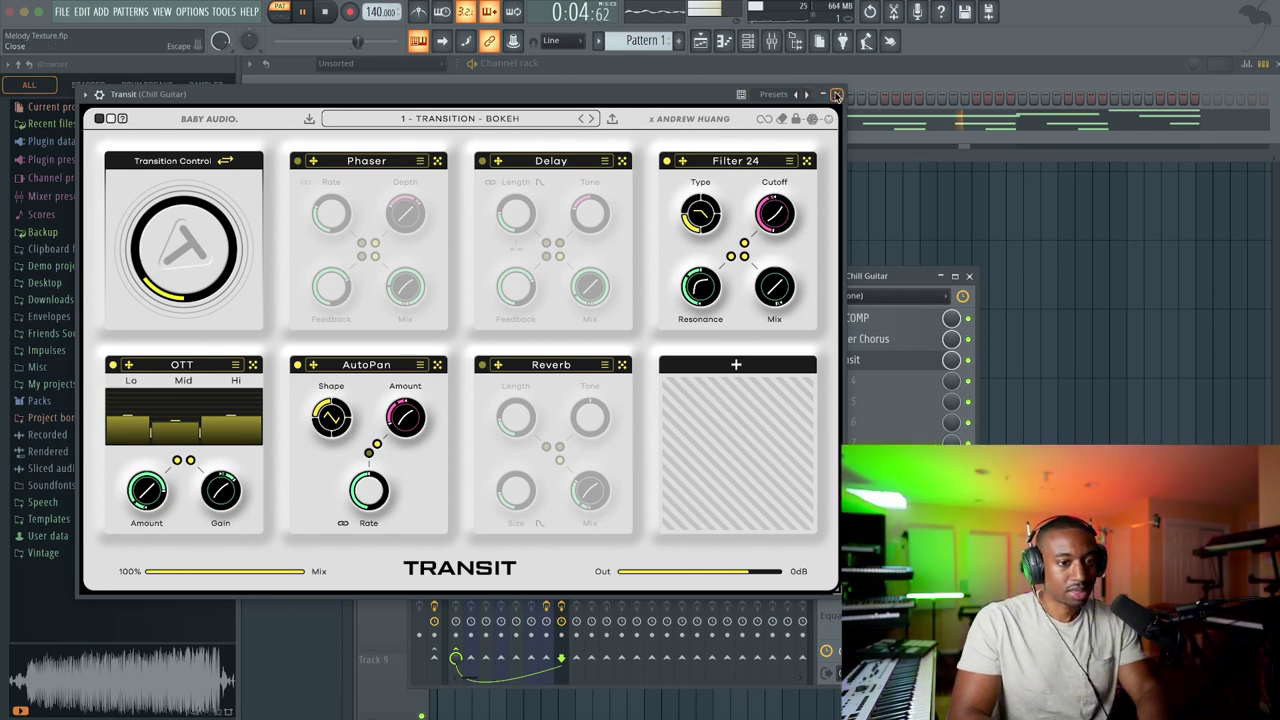
left_click(836, 94)
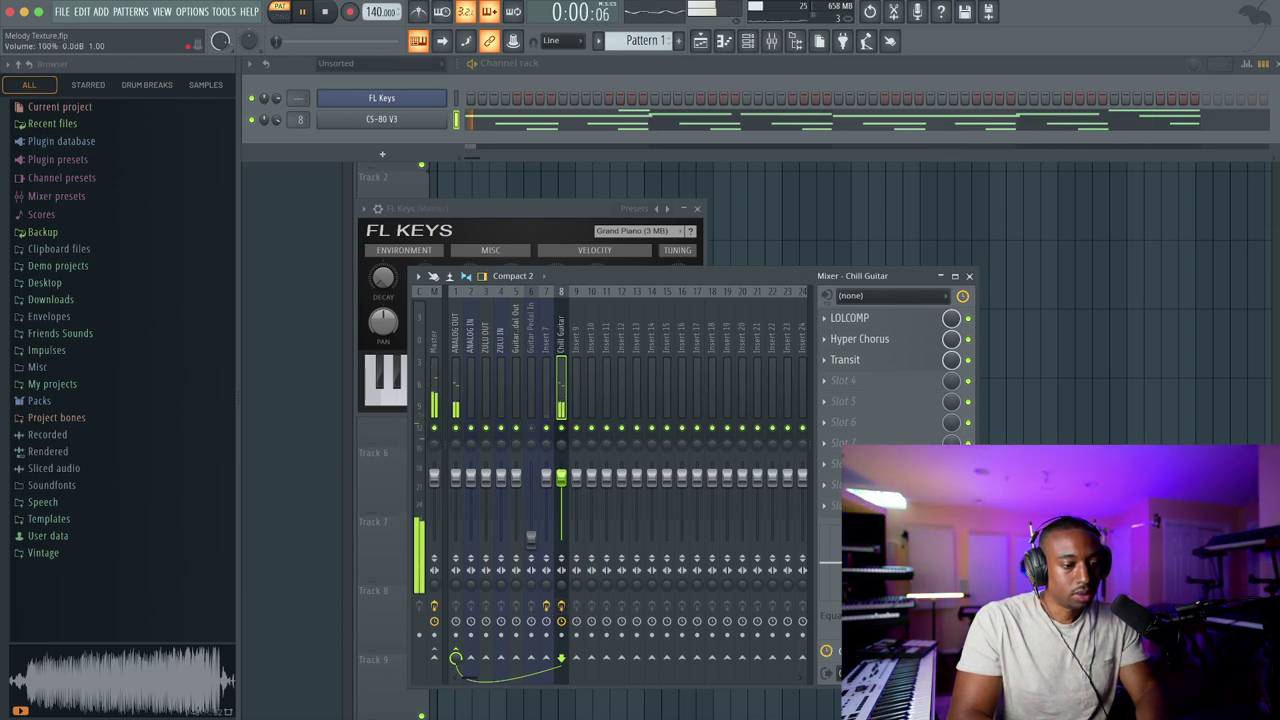
Load Fruity Reeverb 2 into slot 4 of the Chill Guitar mixer track
left_click(864, 391)
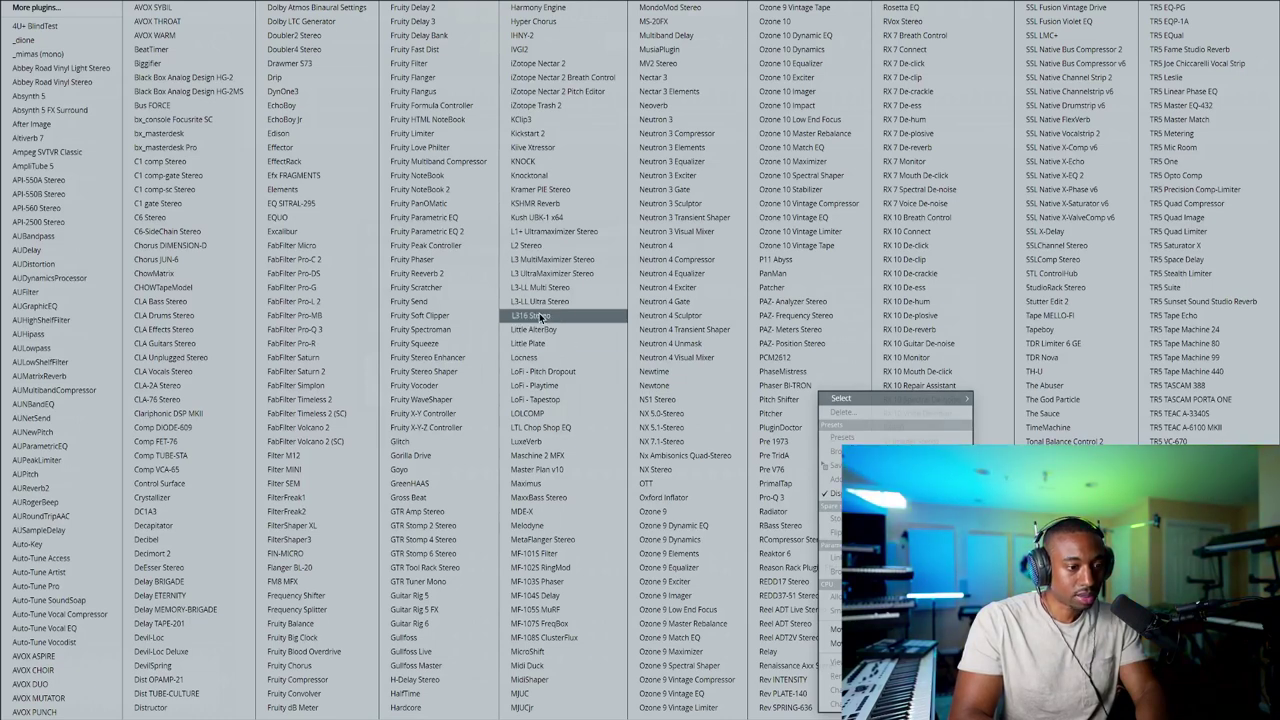
left_click(460, 259)
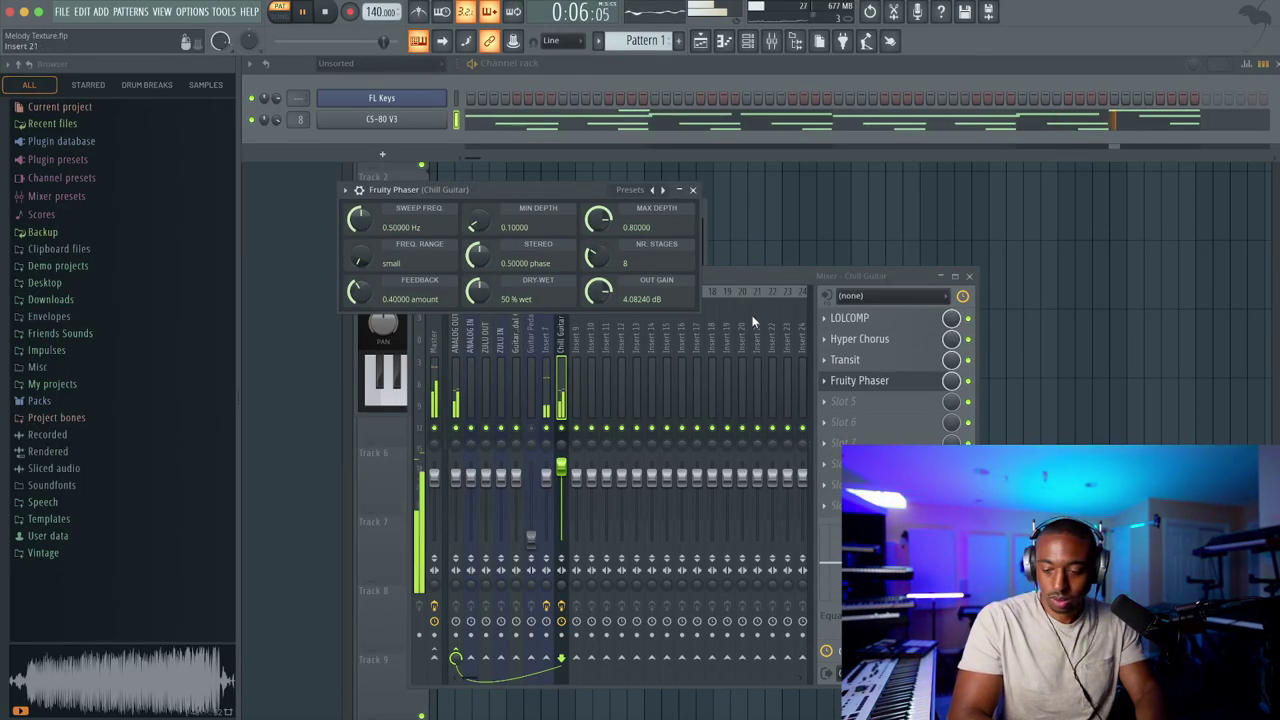
left_click(826, 381)
mouse_move(850, 398)
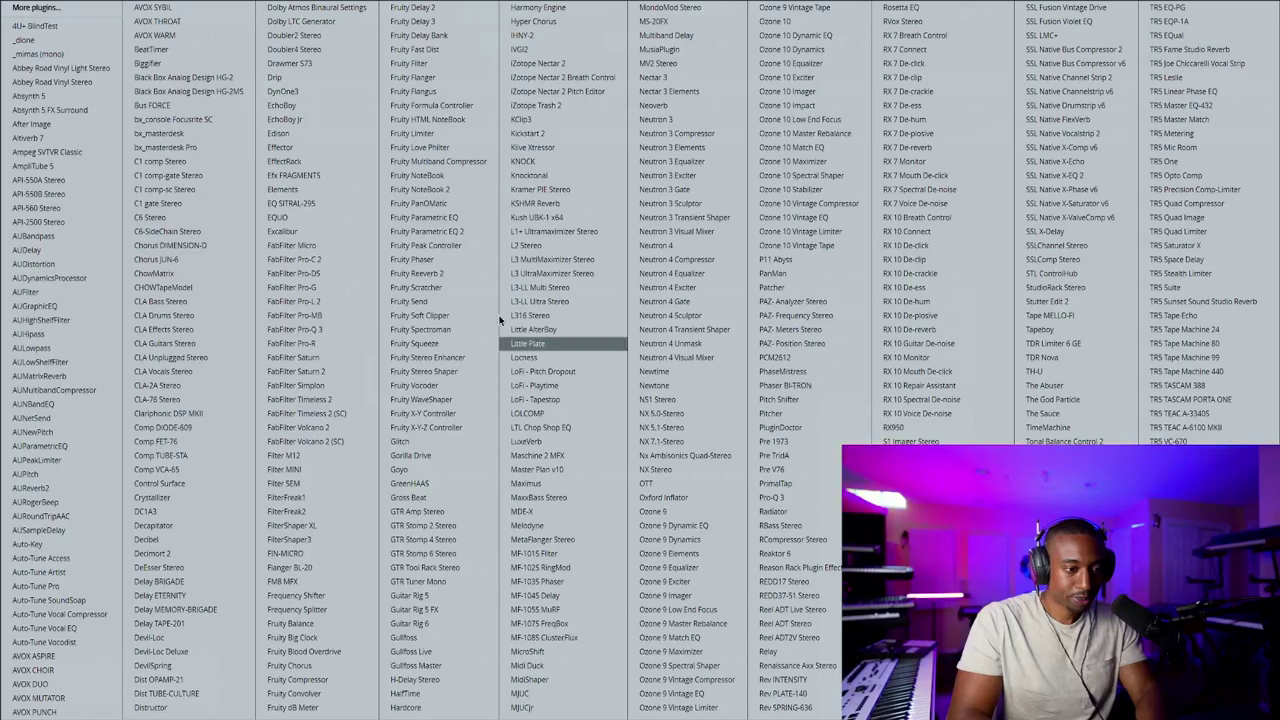
left_click(437, 278)
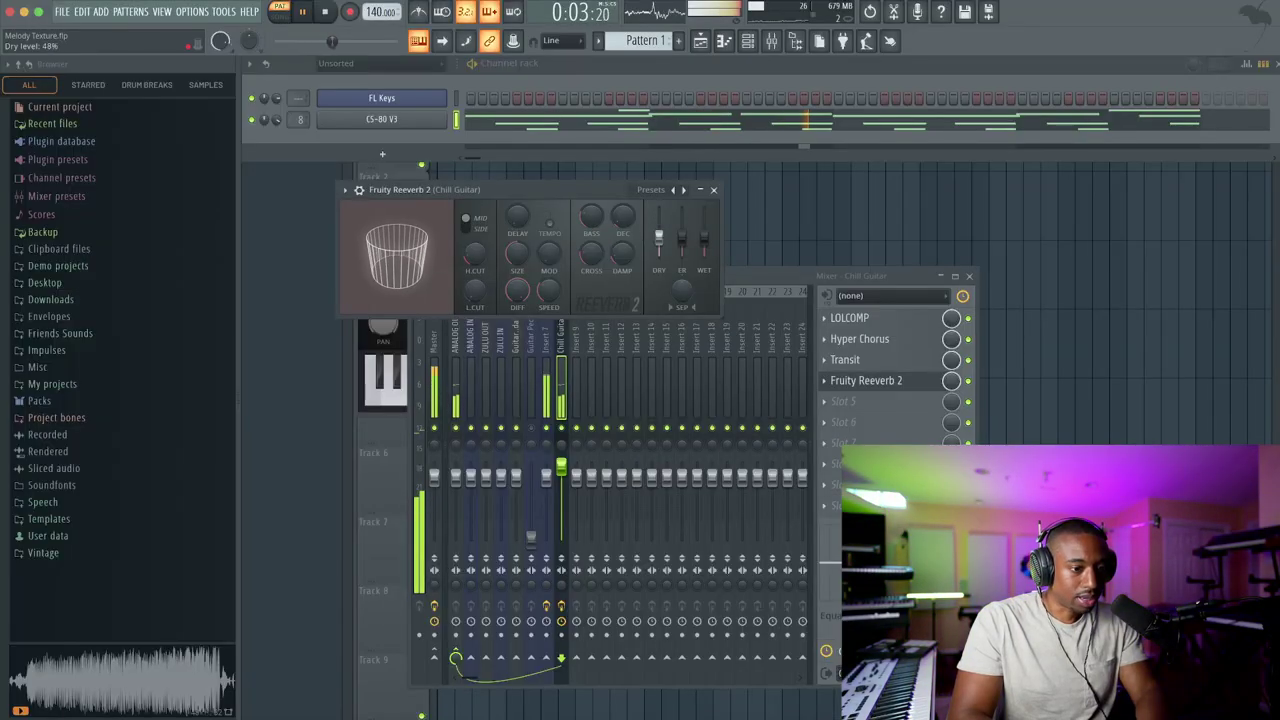
Set Fruity Reeverb 2 to early reflections at about 98%, wet at minimum and dry at about 80%, and close it
mouse_move(701, 250)
left_mouse_down()
mouse_move(706, 260)
mouse_move(681, 217)
mouse_move(682, 260)
left_mouse_up()
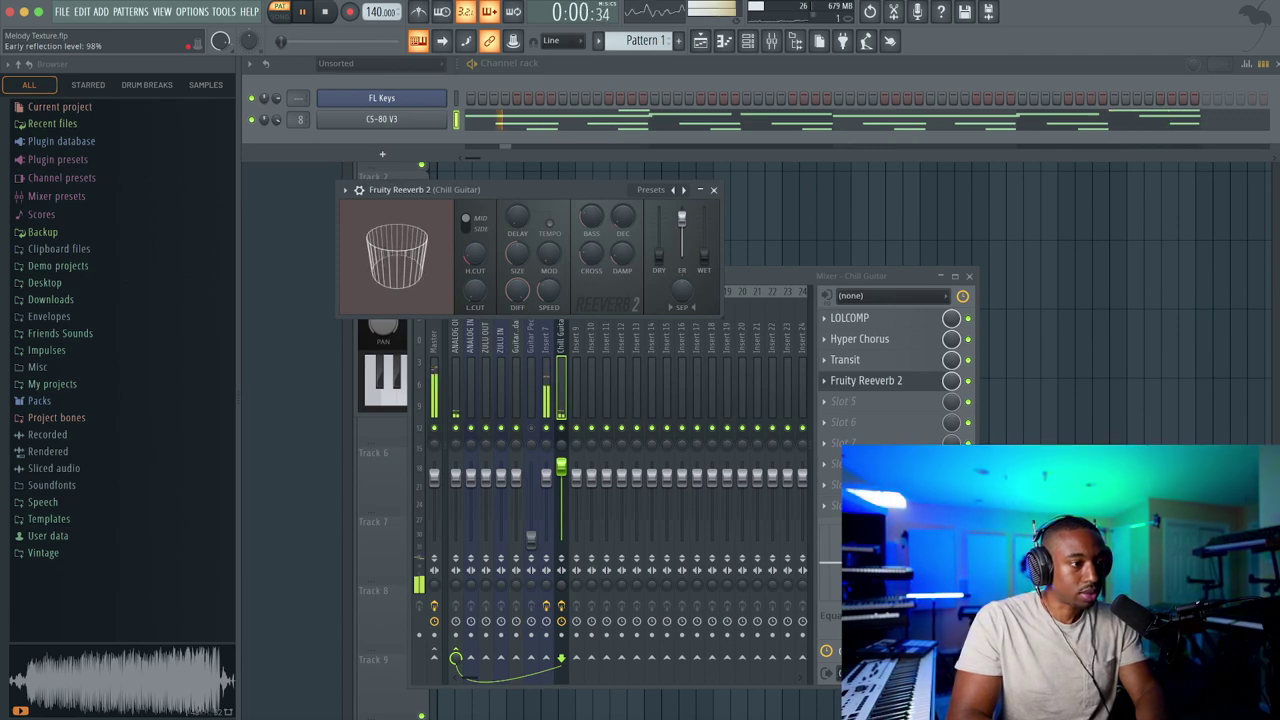
mouse_move(659, 216)
left_mouse_down()
mouse_move(659, 257)
mouse_move(659, 226)
left_mouse_up()
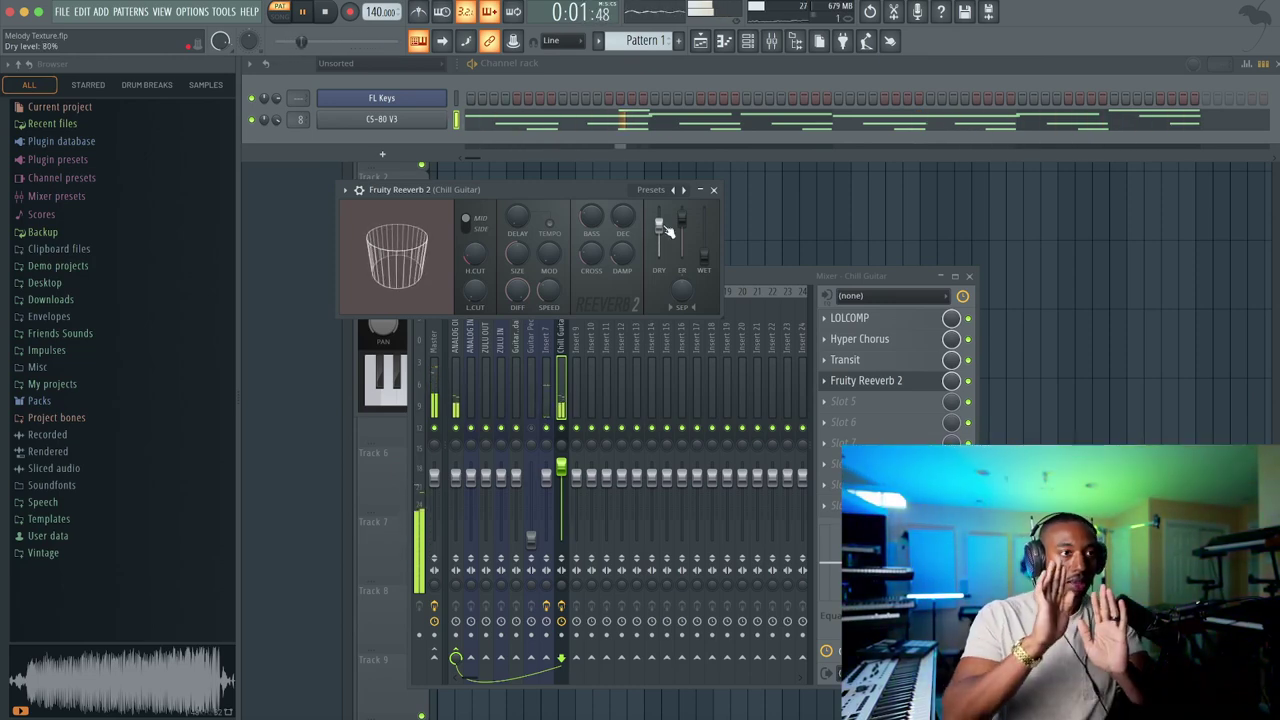
left_click_drag(659, 226, 659, 228)
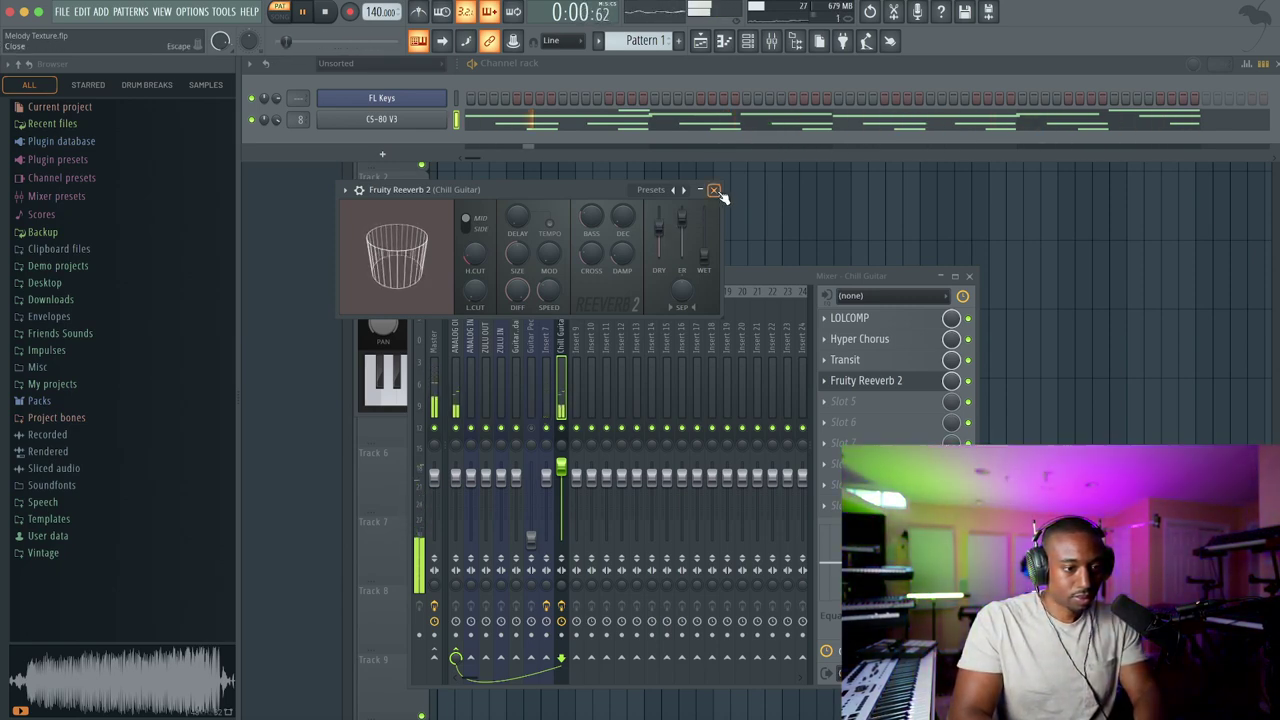
left_click(714, 190)
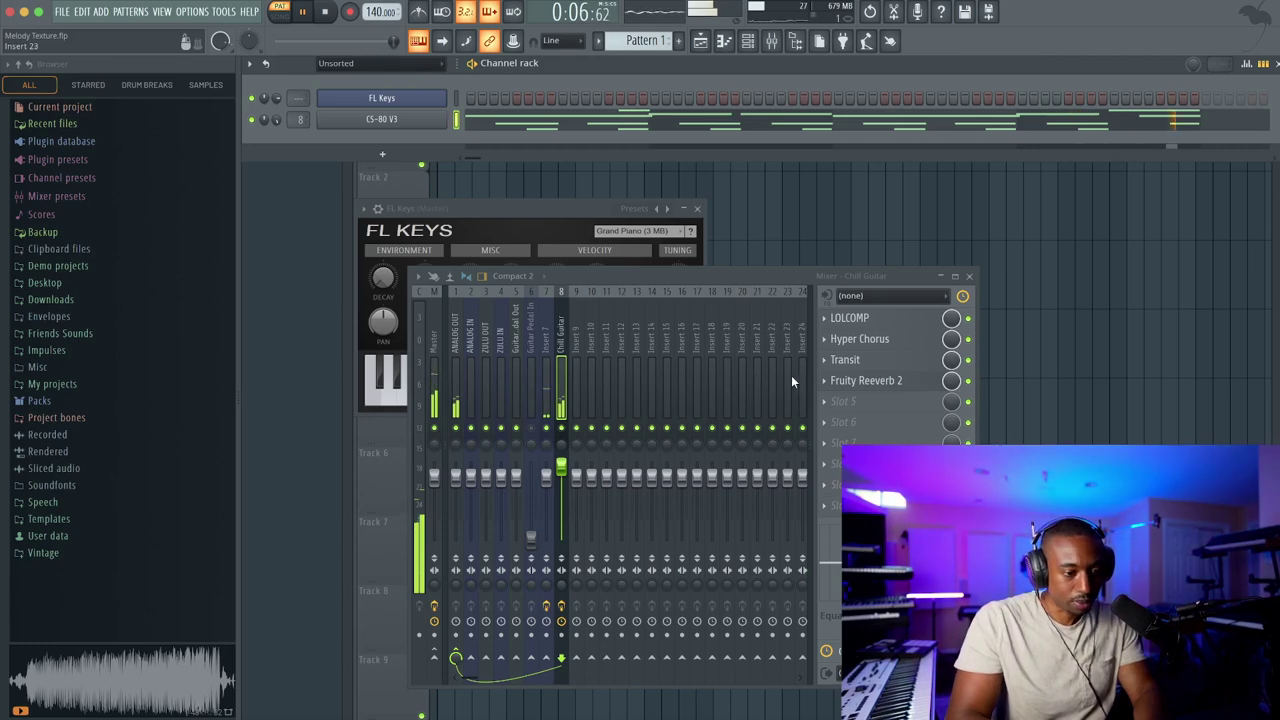
Add an MS-20 instrument channel to the channel rack and close its plugin window
left_click(382, 154)
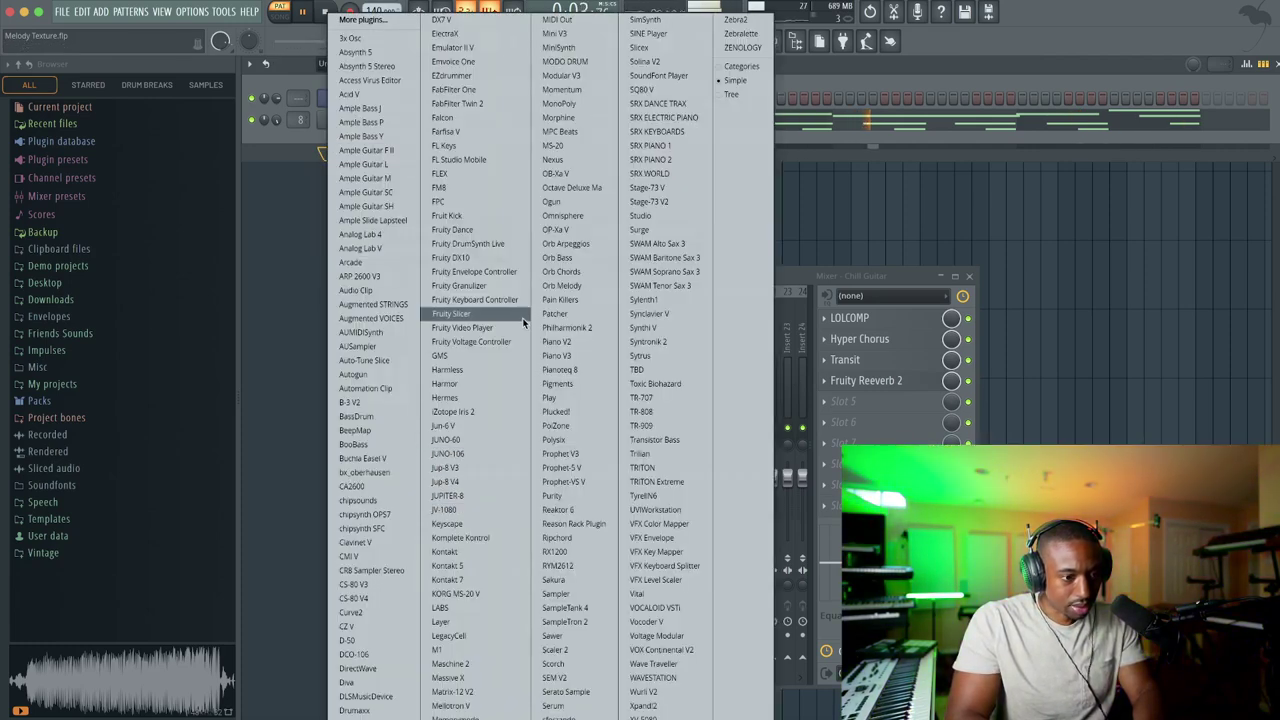
left_click(588, 146)
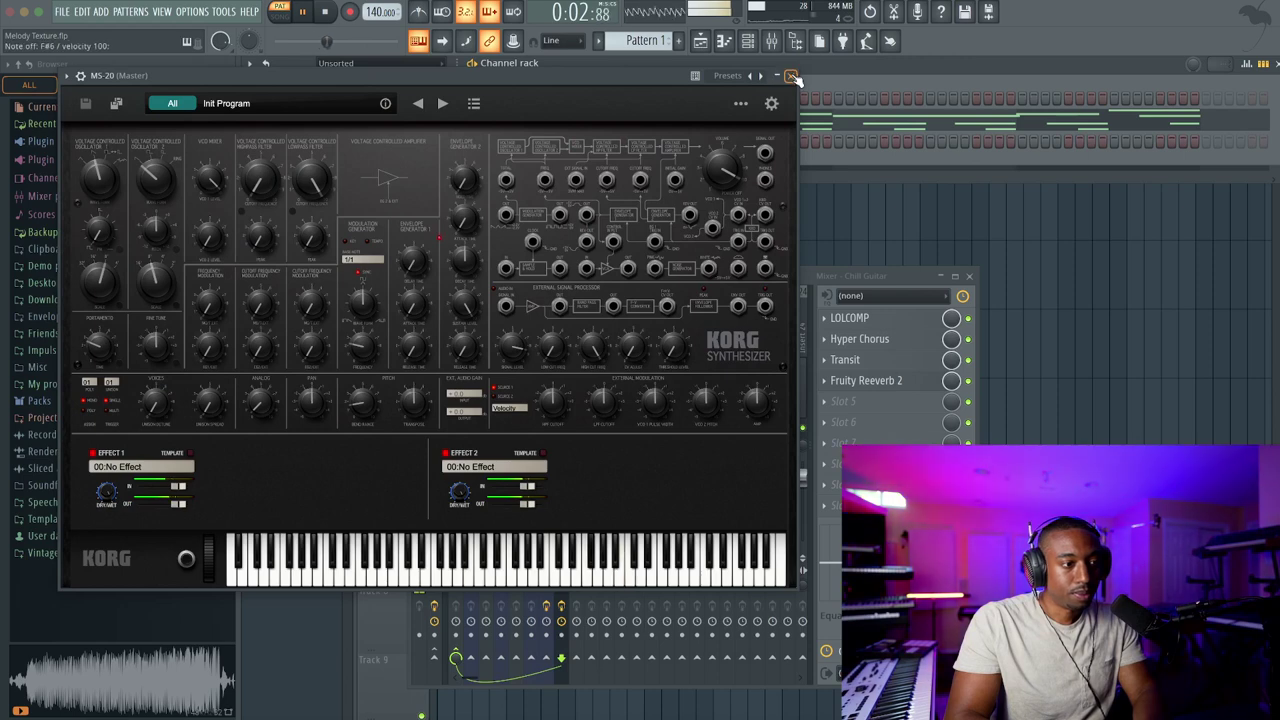
left_click(790, 75)
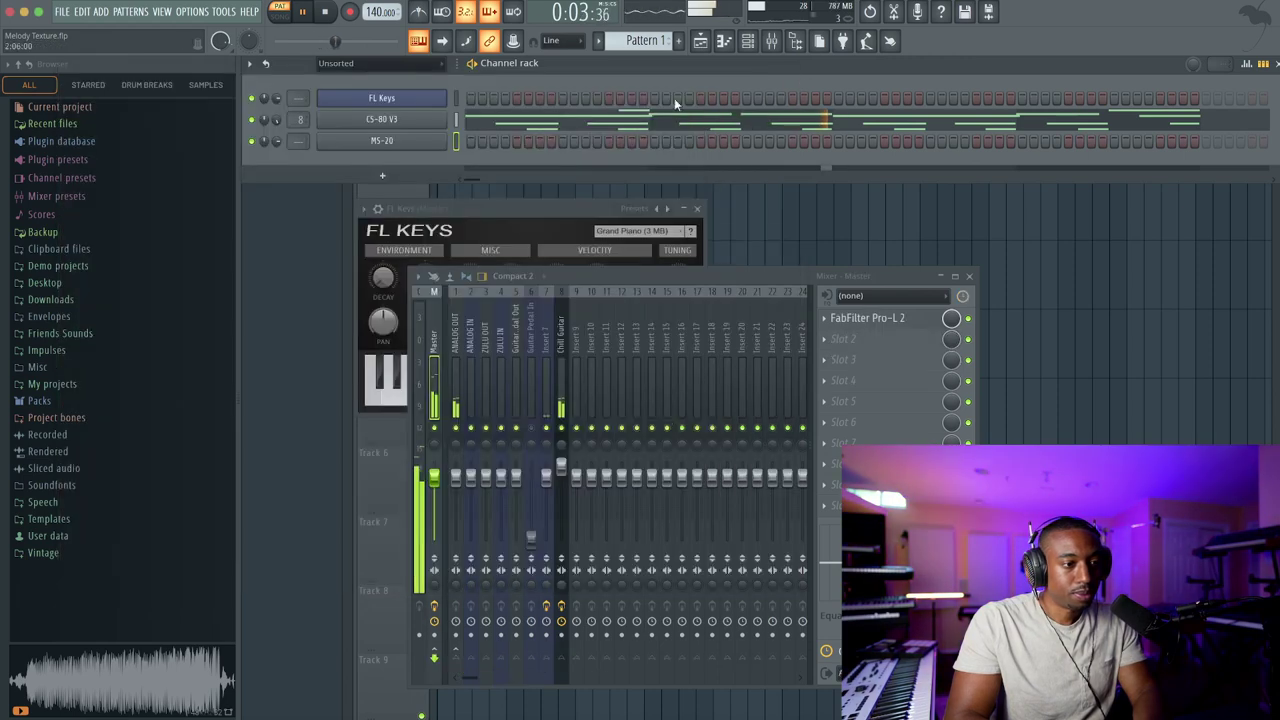
Check the root note and scale layout of the typing keyboard
right_click(418, 40)
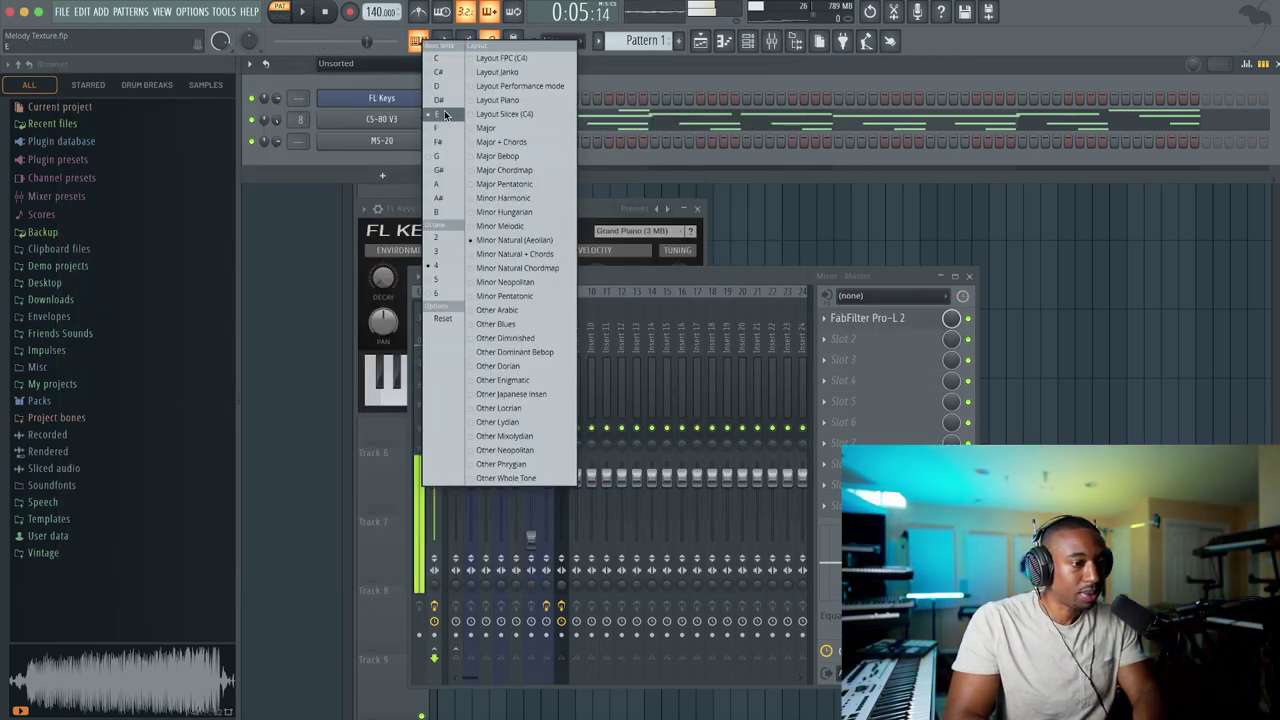
left_click(402, 163)
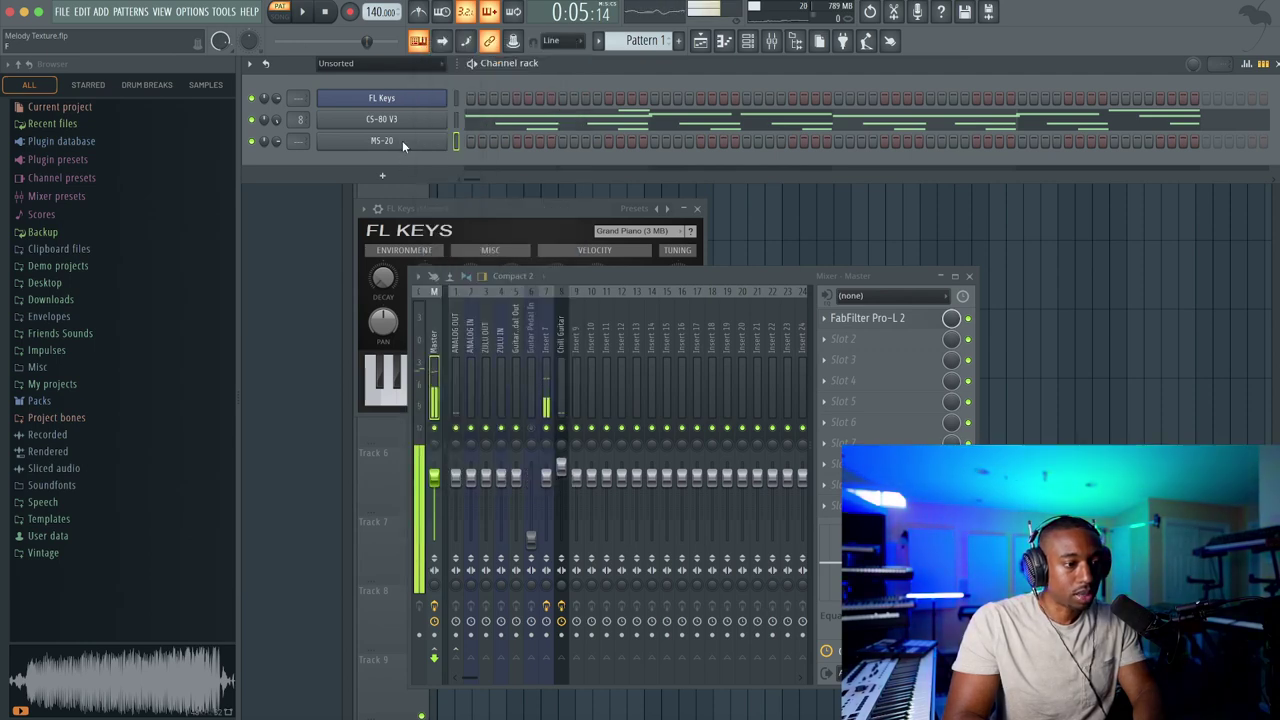
Check the scale settings of the CS-80 V3 melody in the piano roll against the typing keyboard's root note and layout
left_click(500, 122)
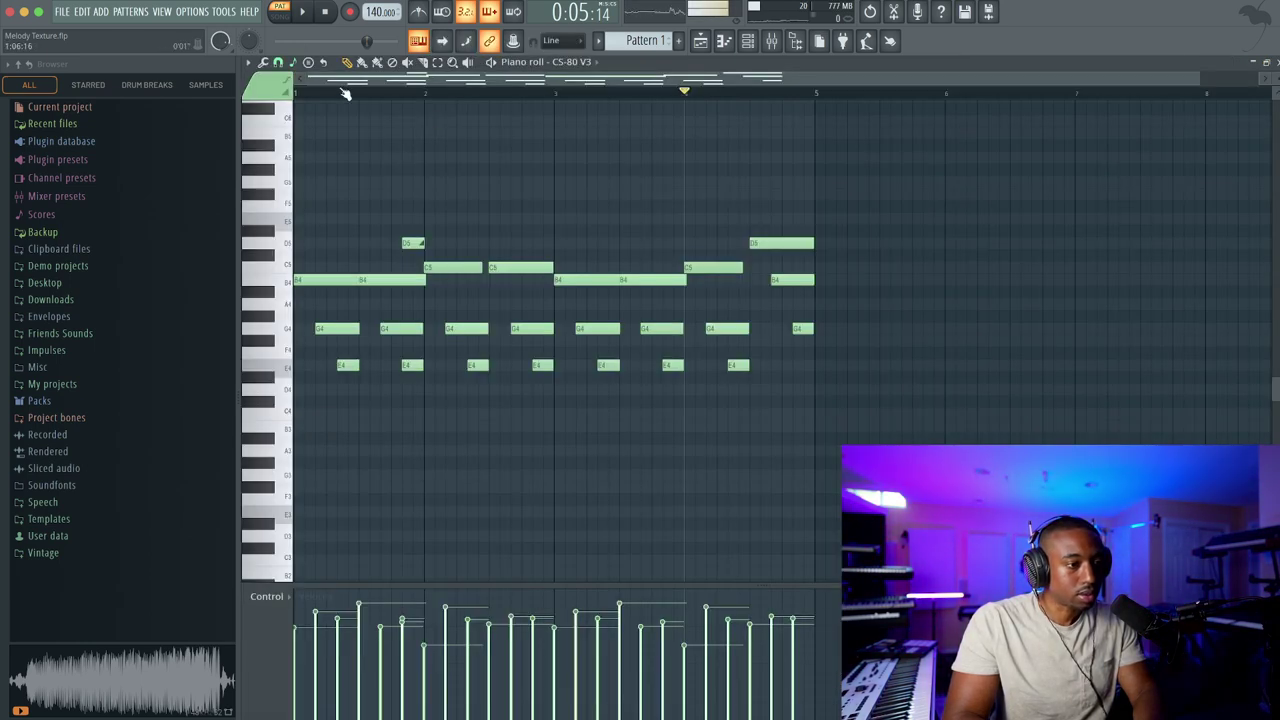
left_click(293, 62)
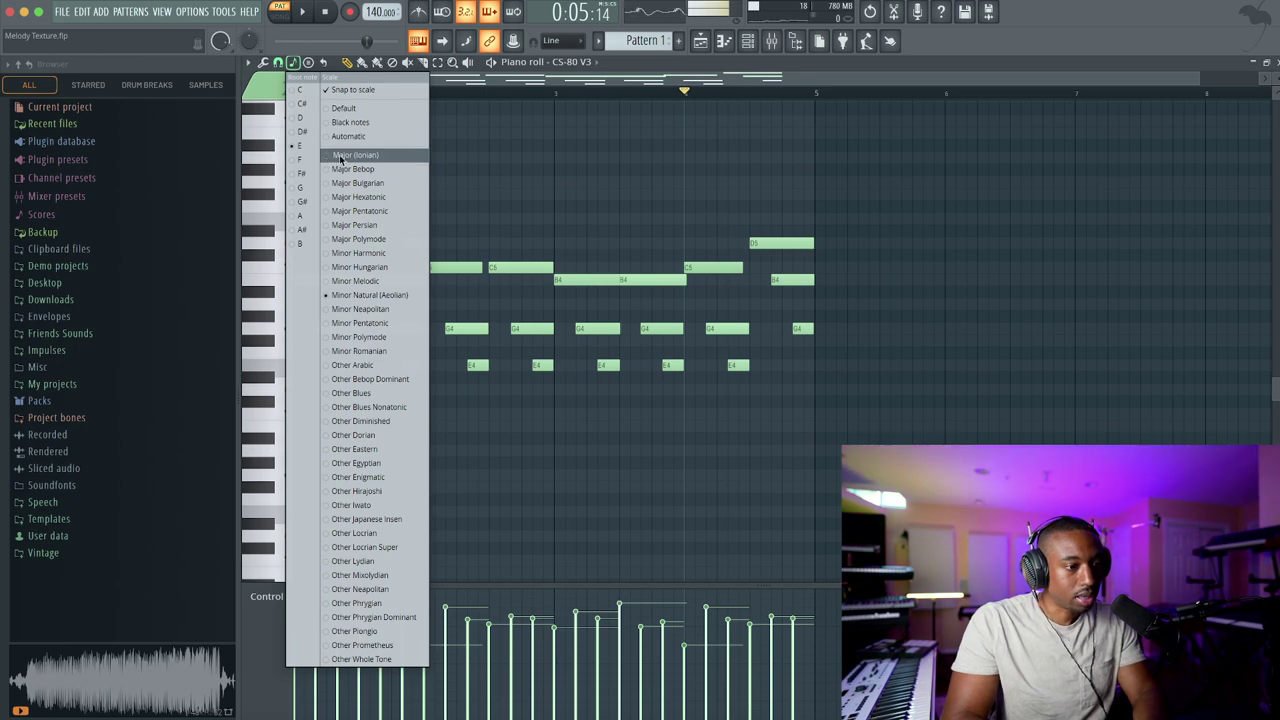
left_click(593, 150)
right_click(421, 45)
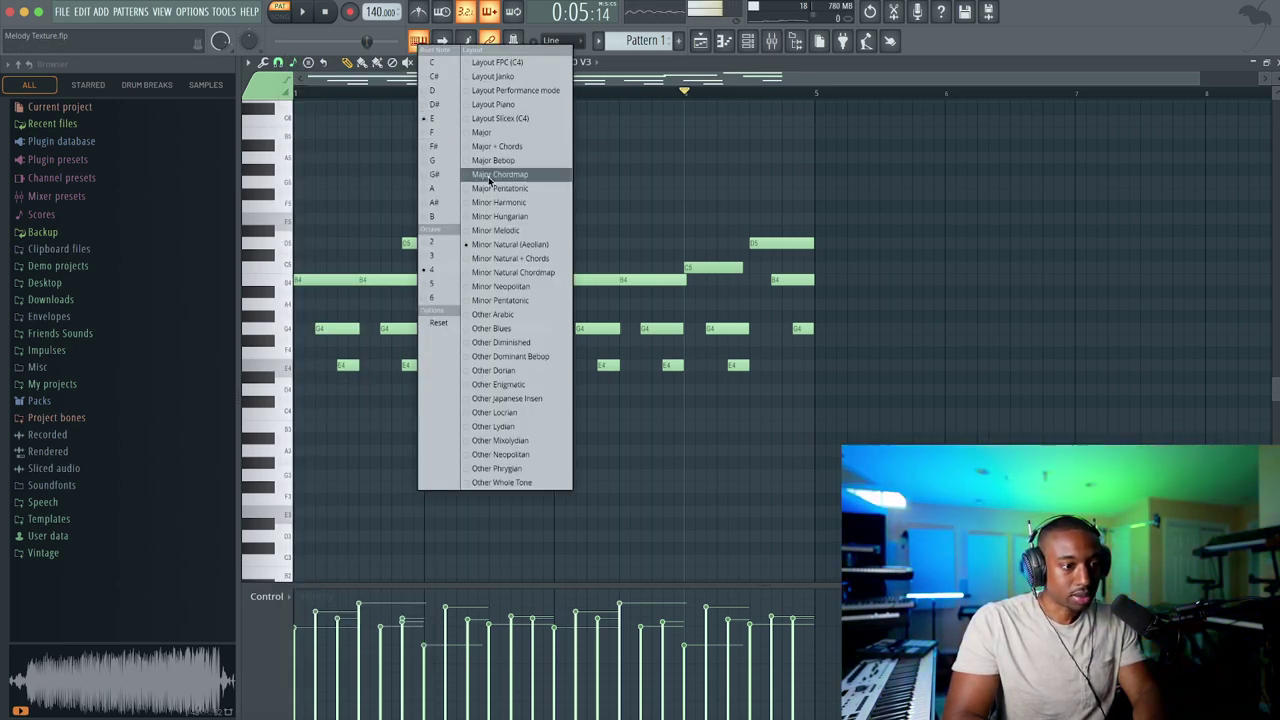
left_click(634, 150)
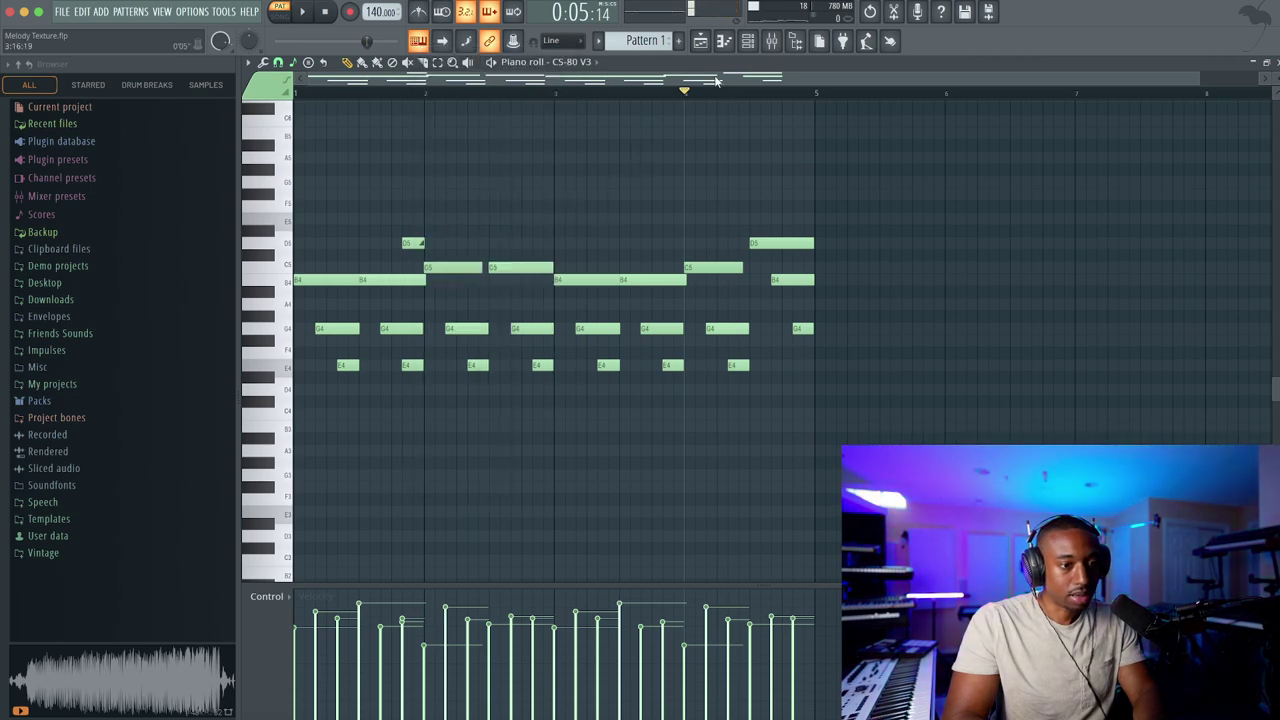
left_click(748, 42)
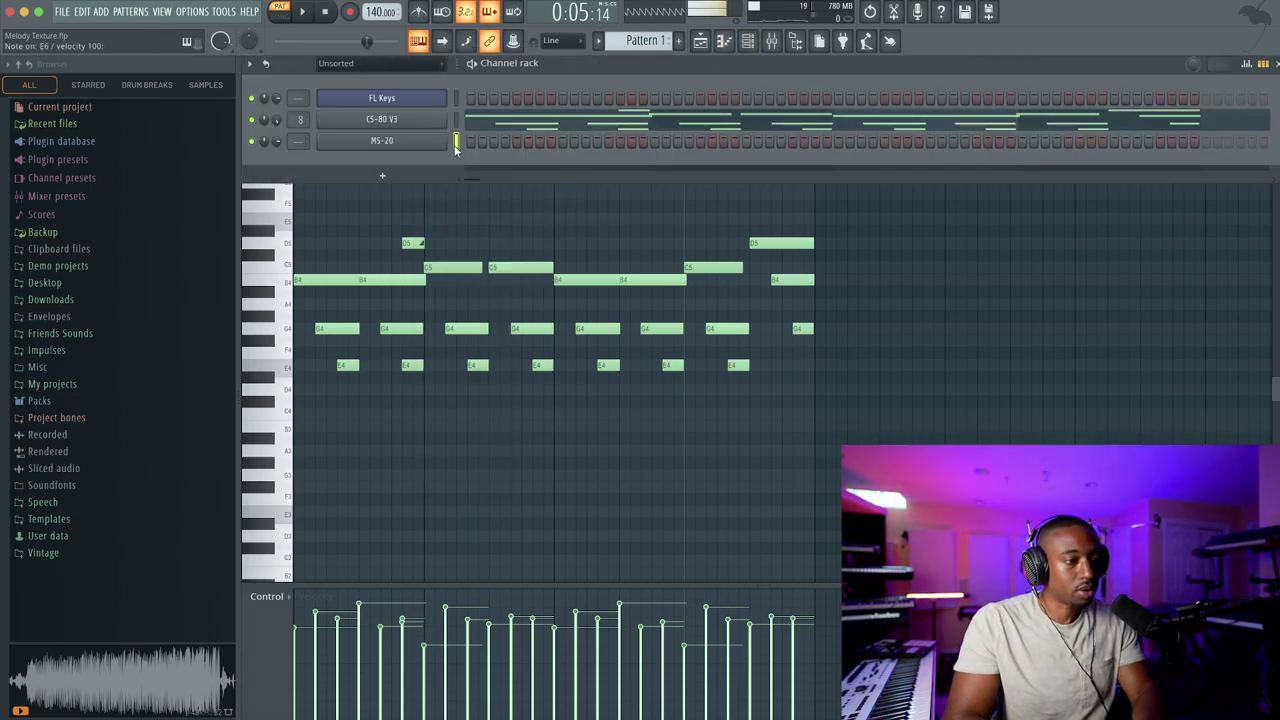
Try to record an MS-20 part over the melody as notes and automation
key("r")
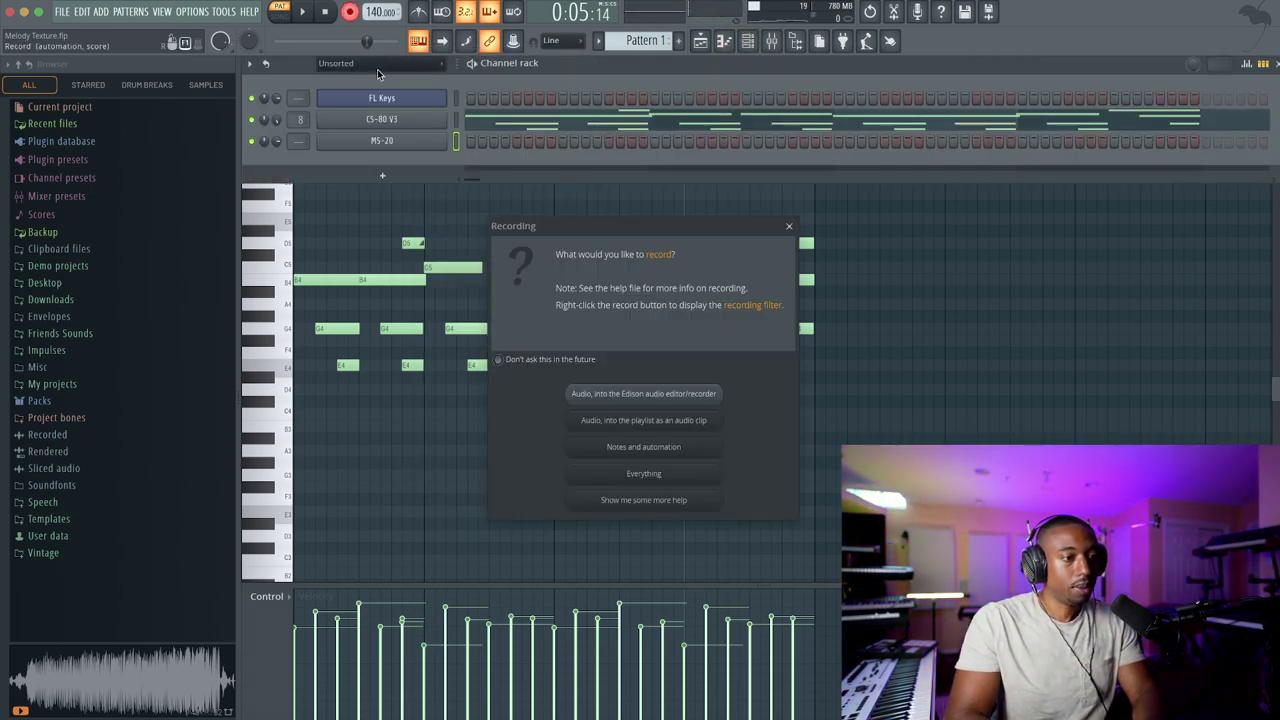
left_click(632, 447)
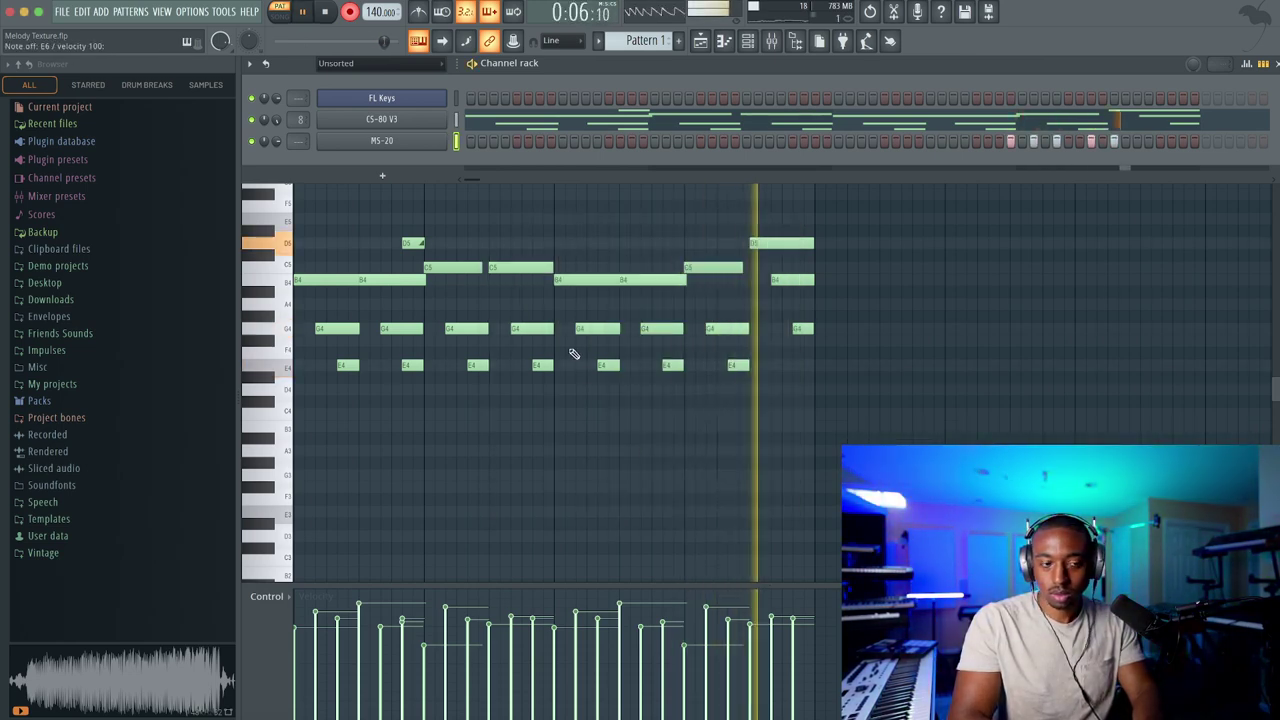
key("space")
key("ctrl+z")
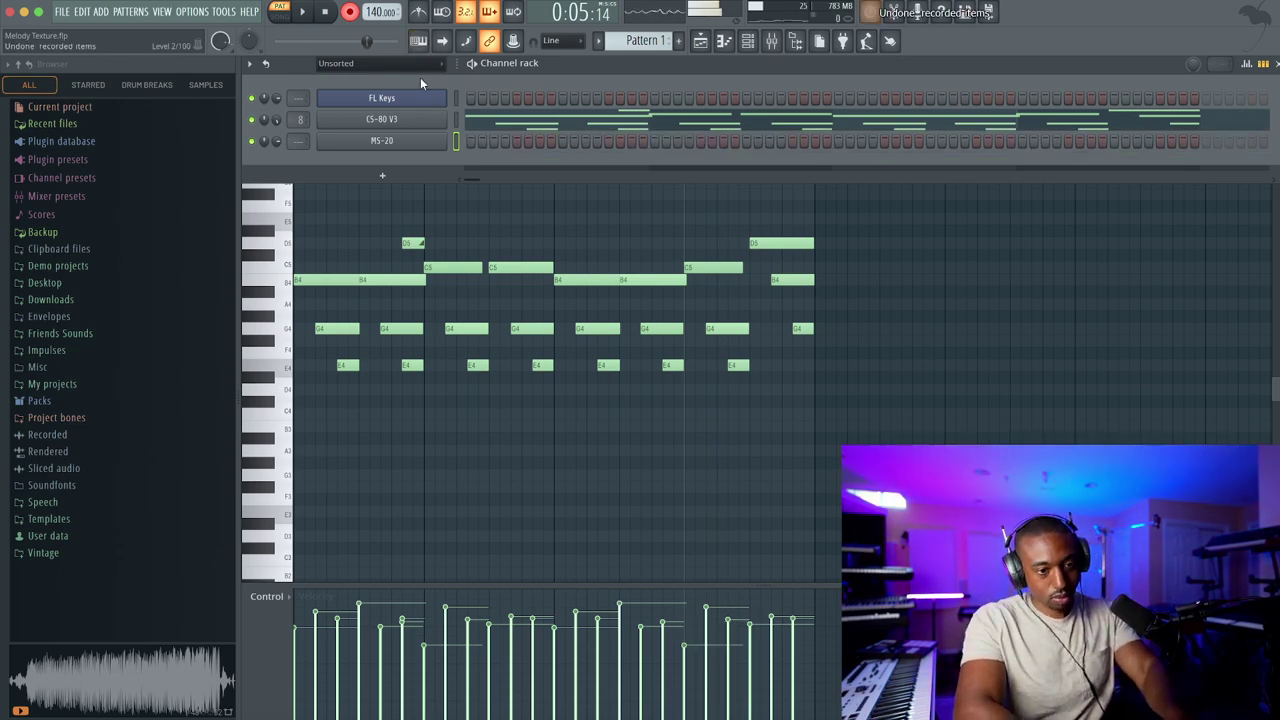
key("space")
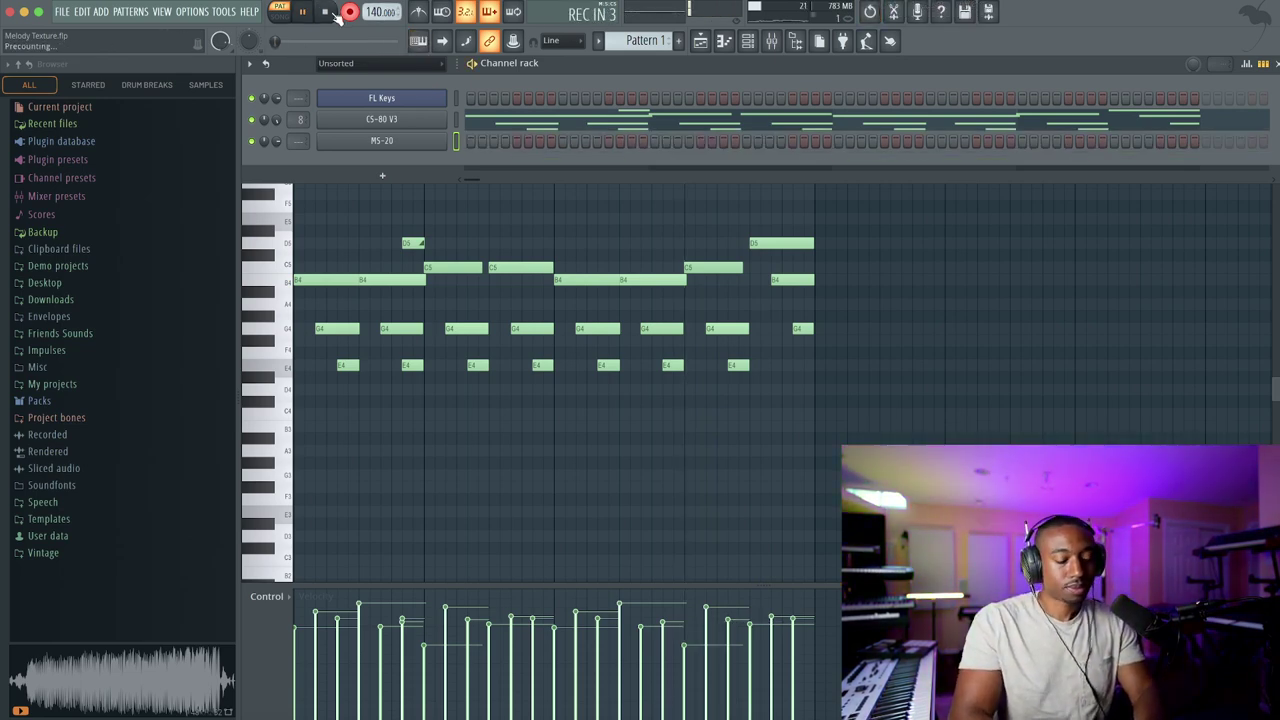
key("space")
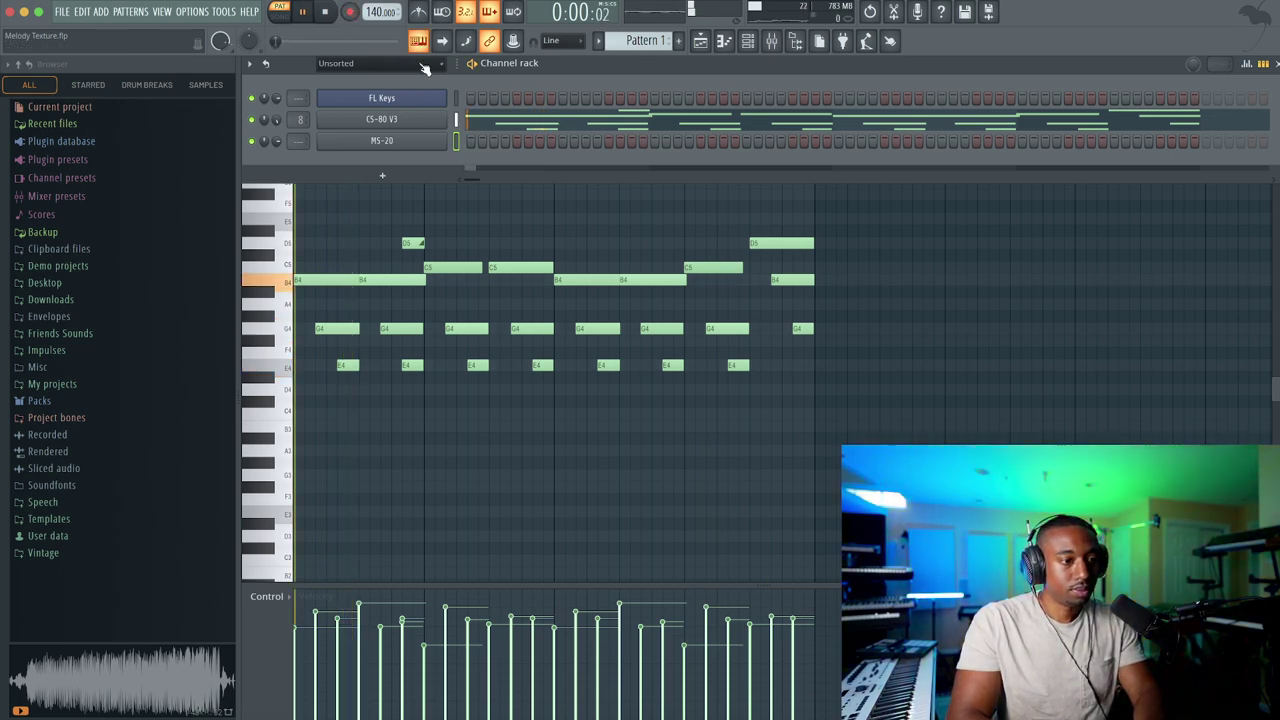
Record an MS-20 part over the melody as notes and automation with the metronome on, and play the take back
key("r")
left_click(612, 450)
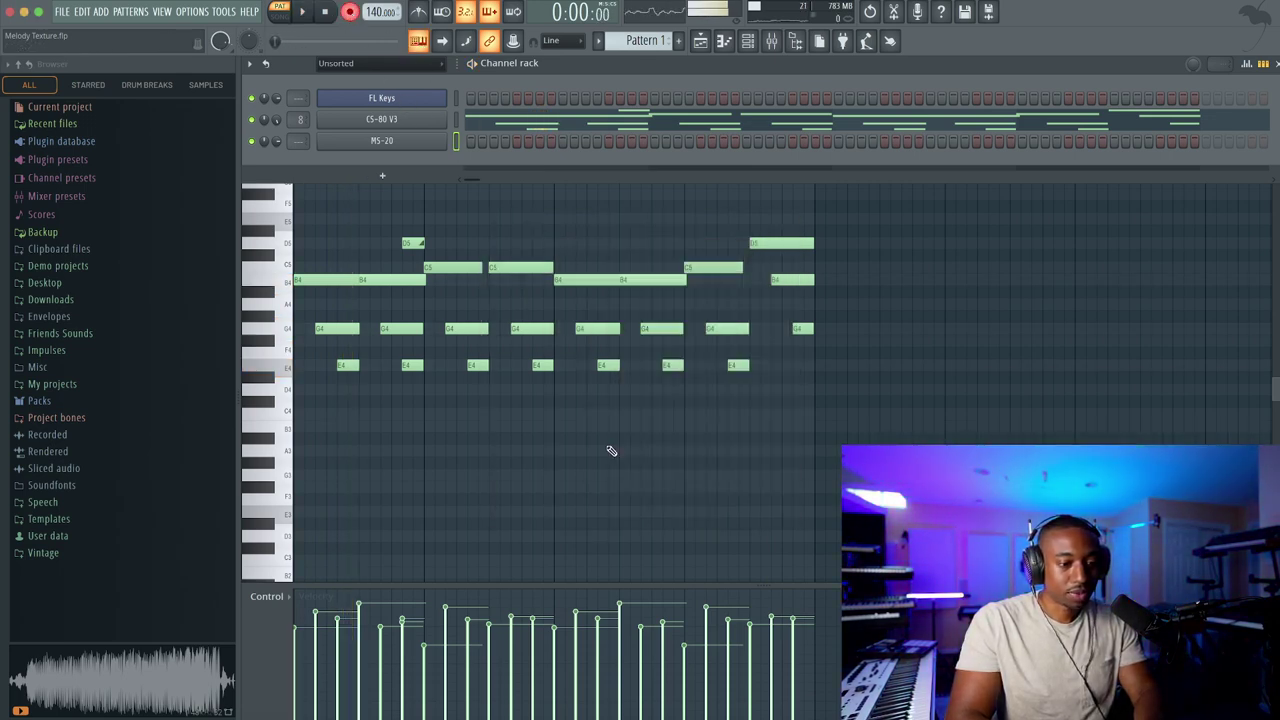
key("space")
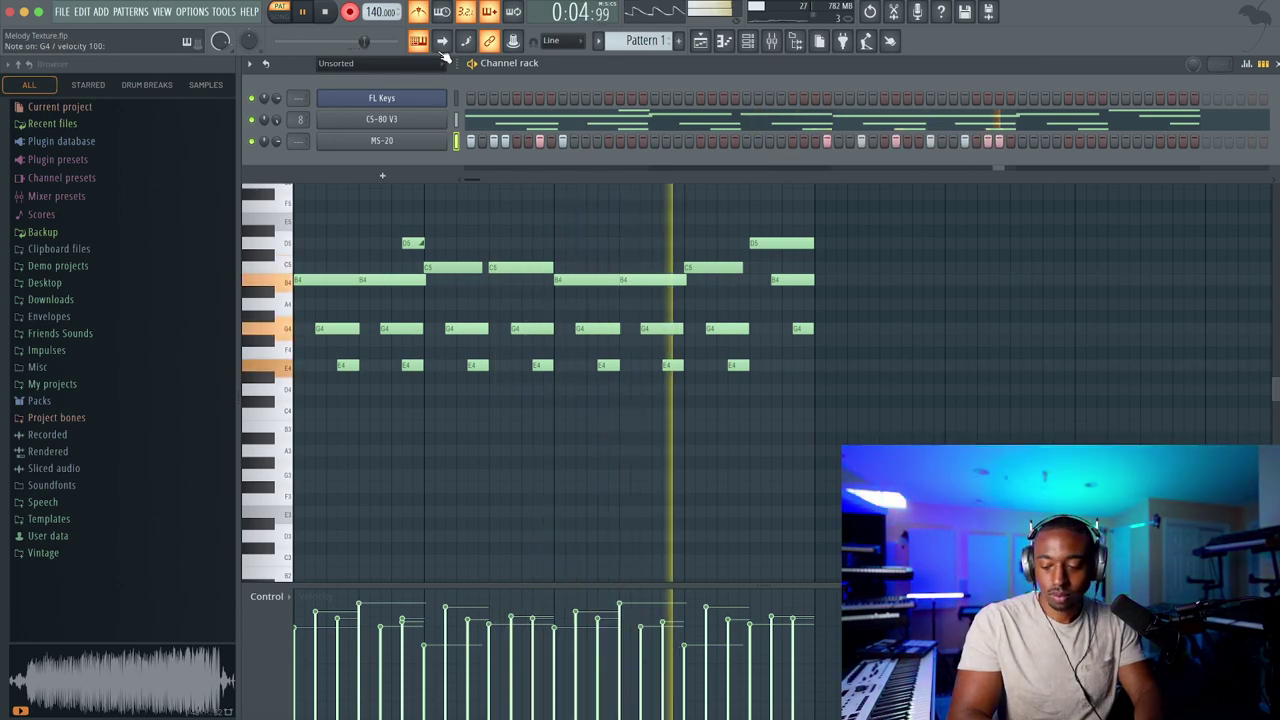
key("space")
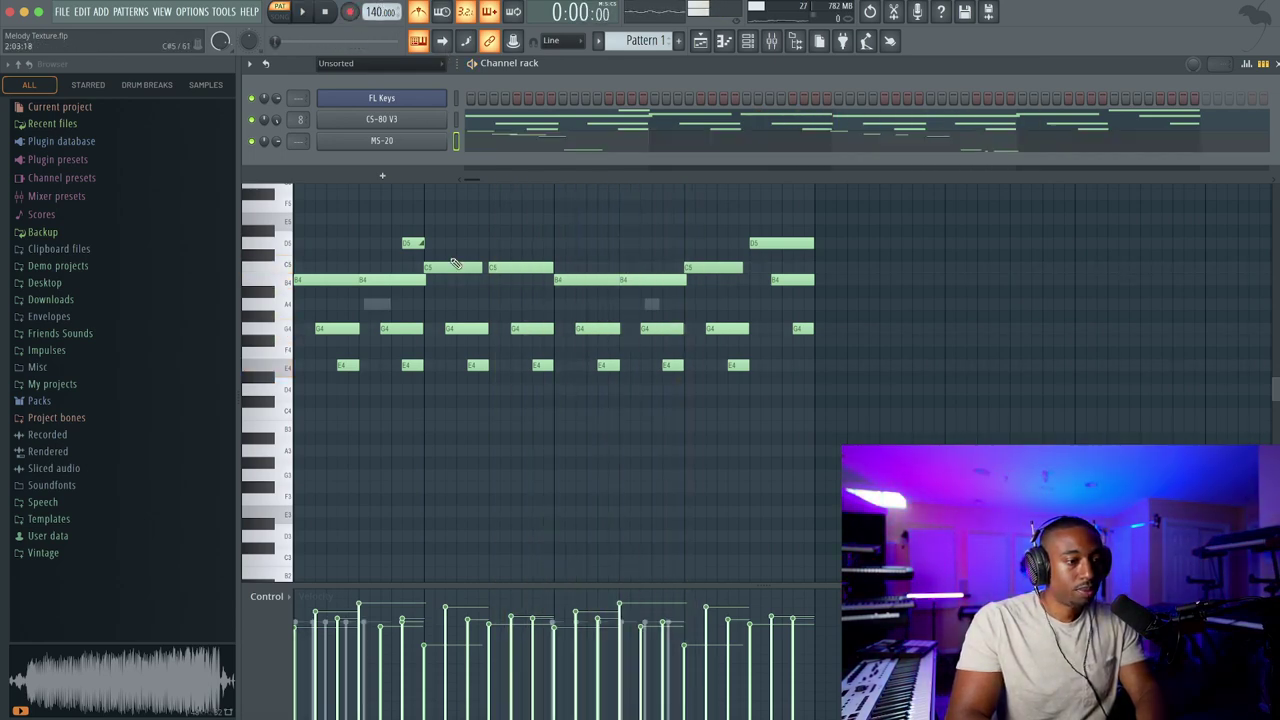
key("space")
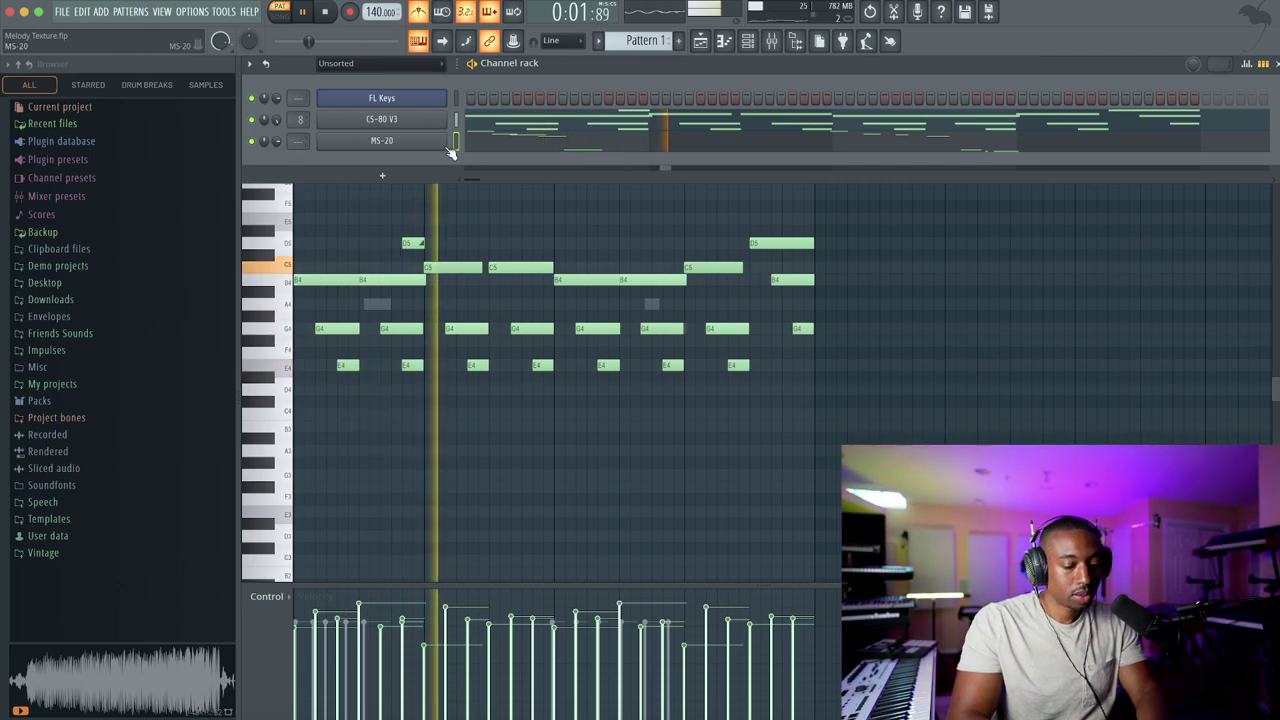
key("space")
Route the MS-20 channel to mixer track 9, load Hyper Chorus into slot 1, audition it and close its window
double_click(308, 148)
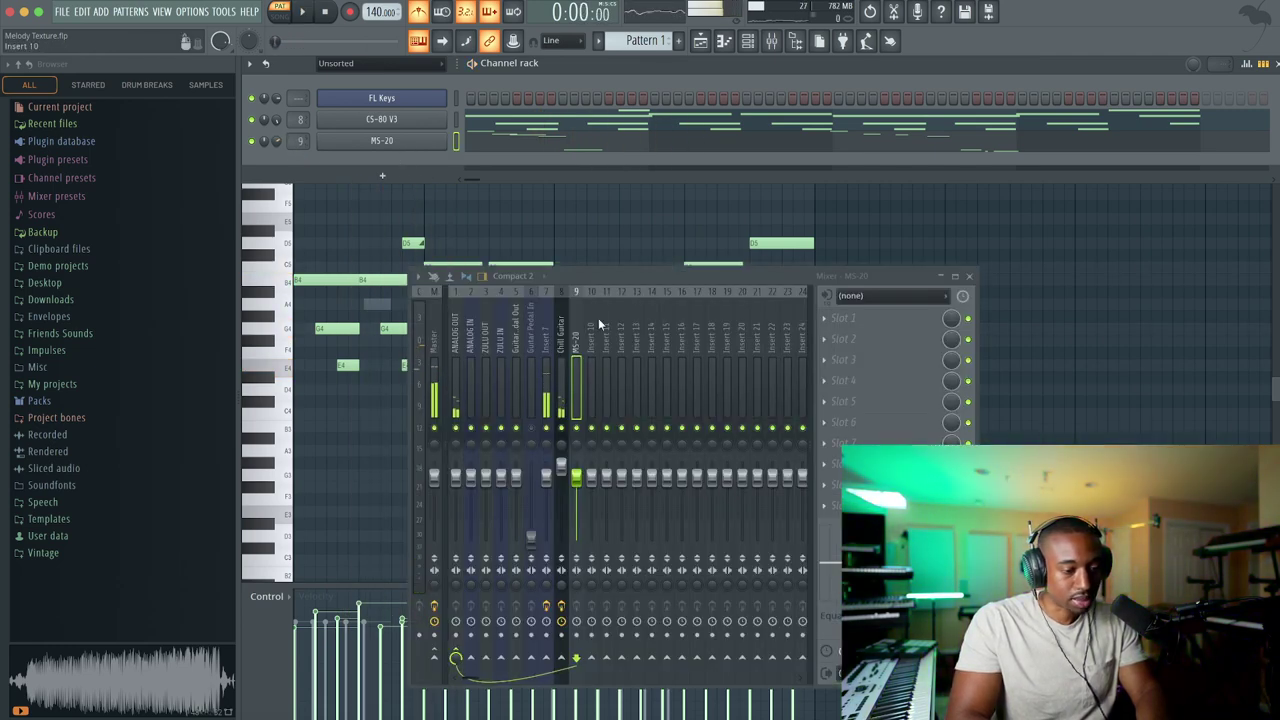
left_click(847, 330)
mouse_move(845, 336)
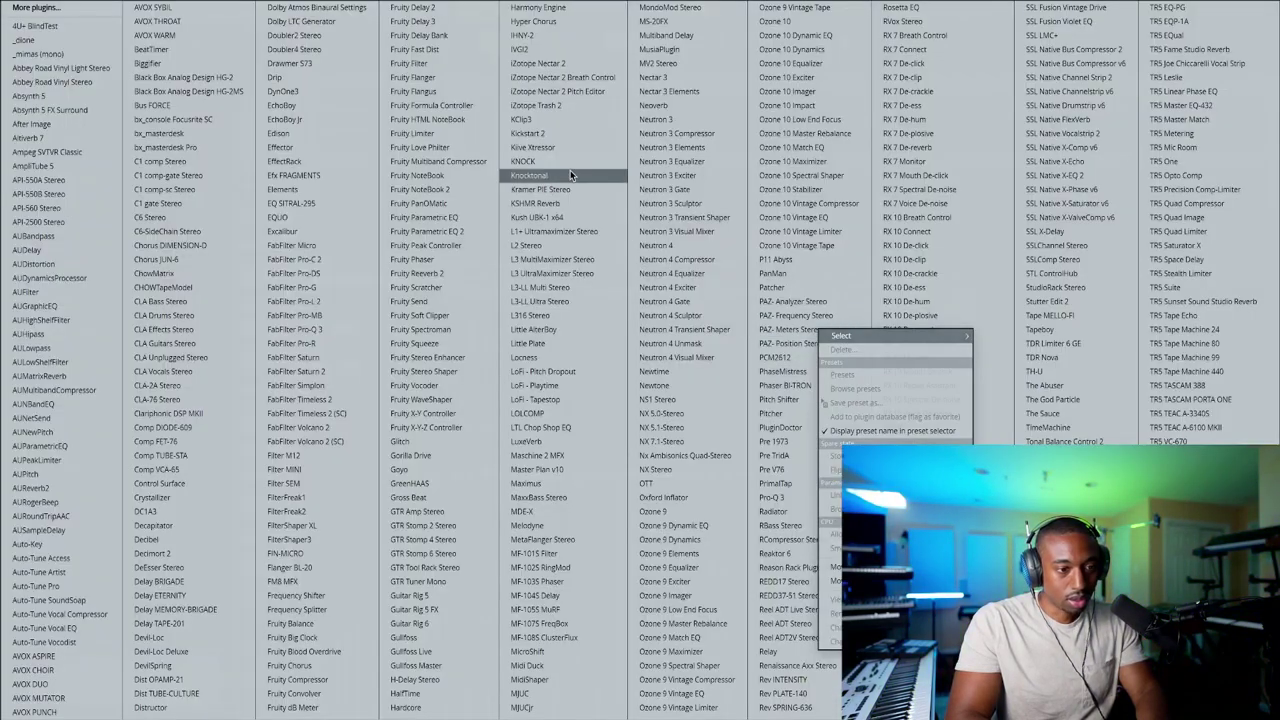
left_click(570, 21)
key("space")
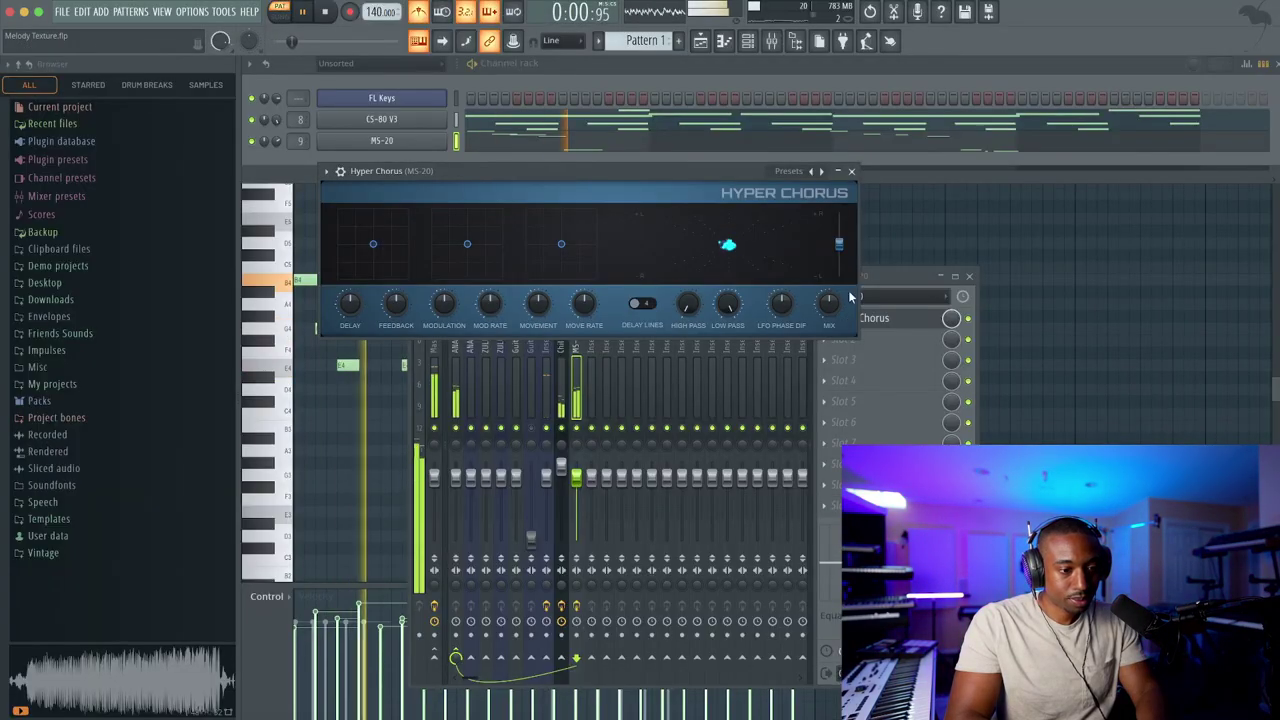
left_click(851, 171)
key("space")
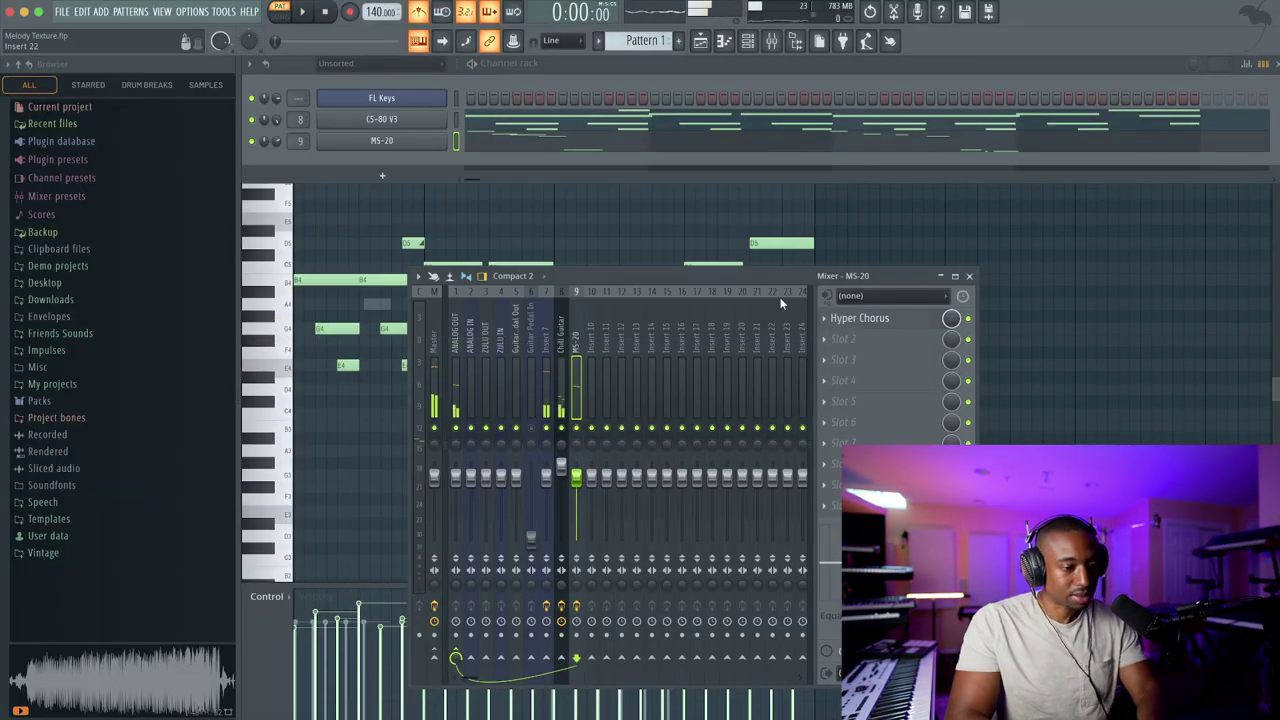
Load Gross Beat into slot 2 of the MS-20 mixer track
left_click(857, 340)
mouse_move(850, 356)
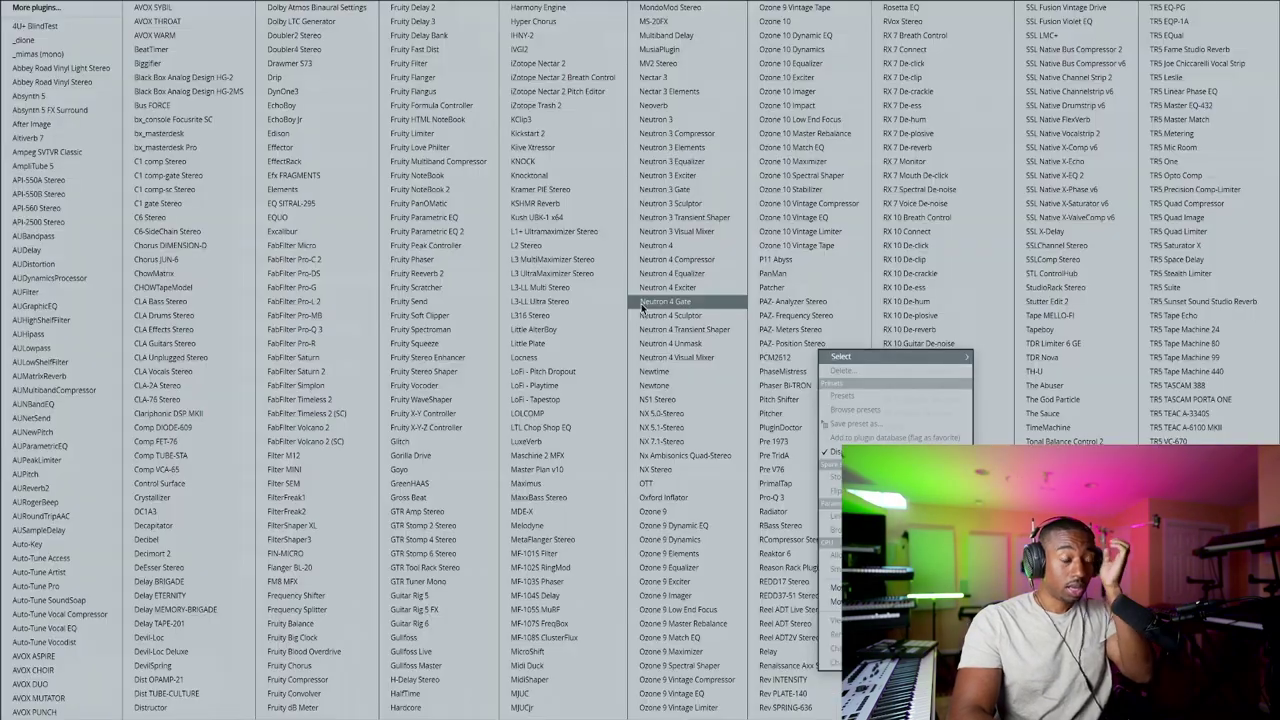
left_click(440, 497)
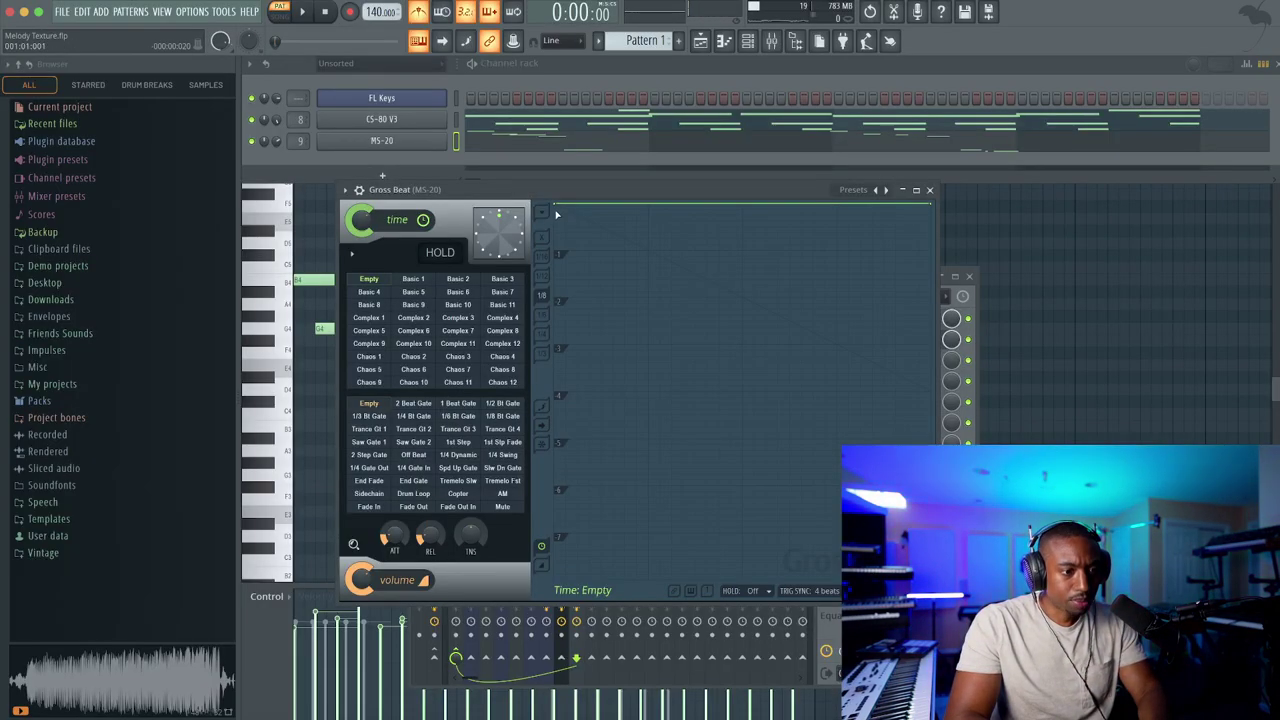
Shape Gross Beat's Empty volume envelope to start near silence and ramp quickly up to full level on the first beat
left_click(377, 404)
left_click_drag(555, 205, 551, 530)
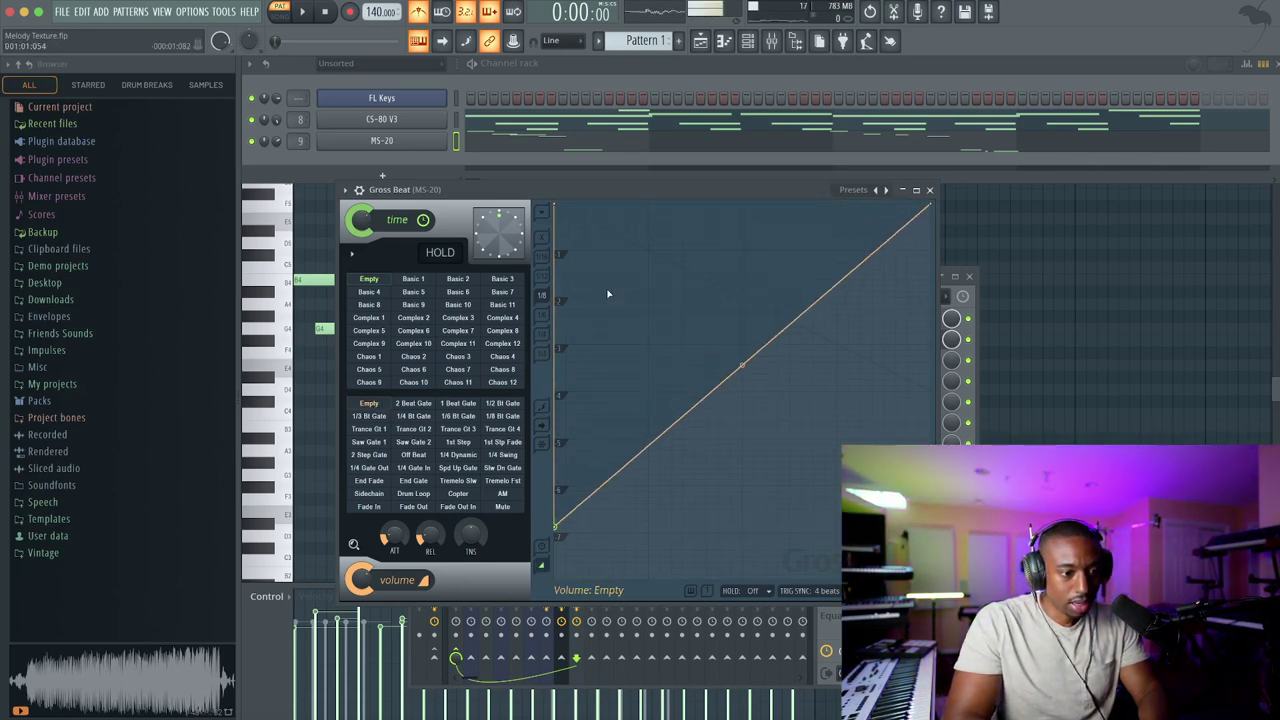
left_click_drag(597, 231, 580, 205)
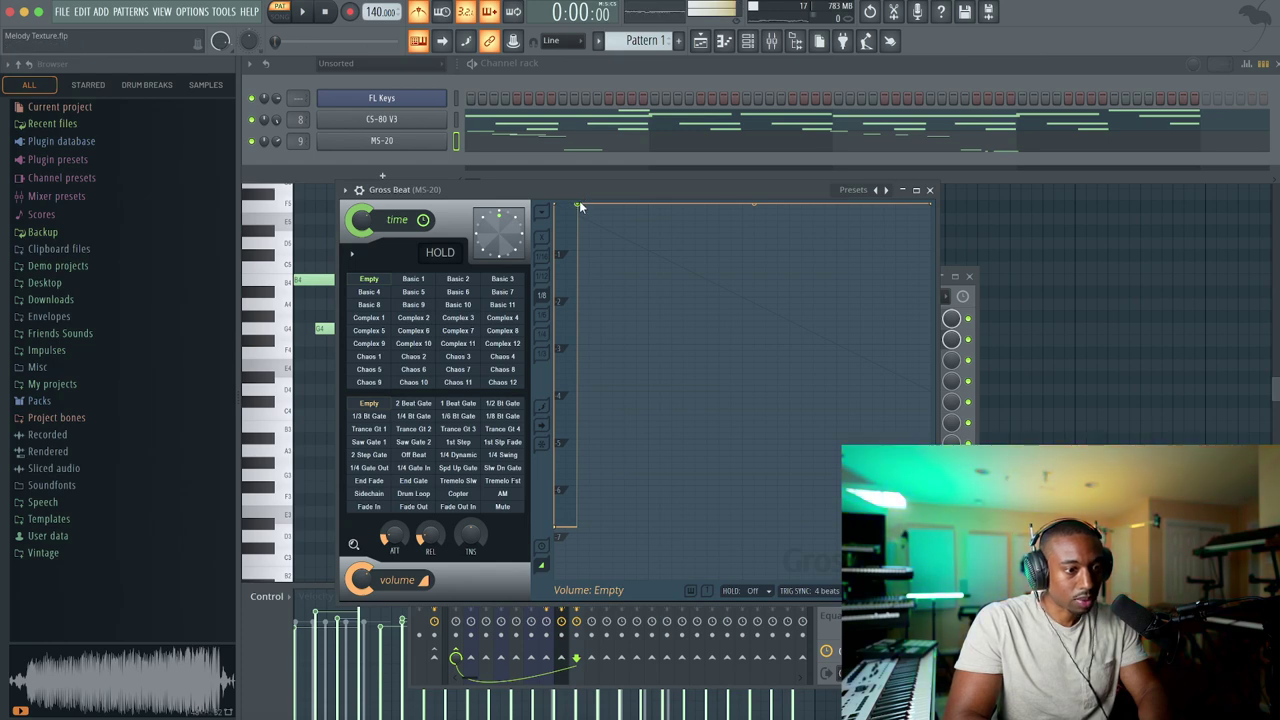
right_click(579, 205)
left_click(618, 277)
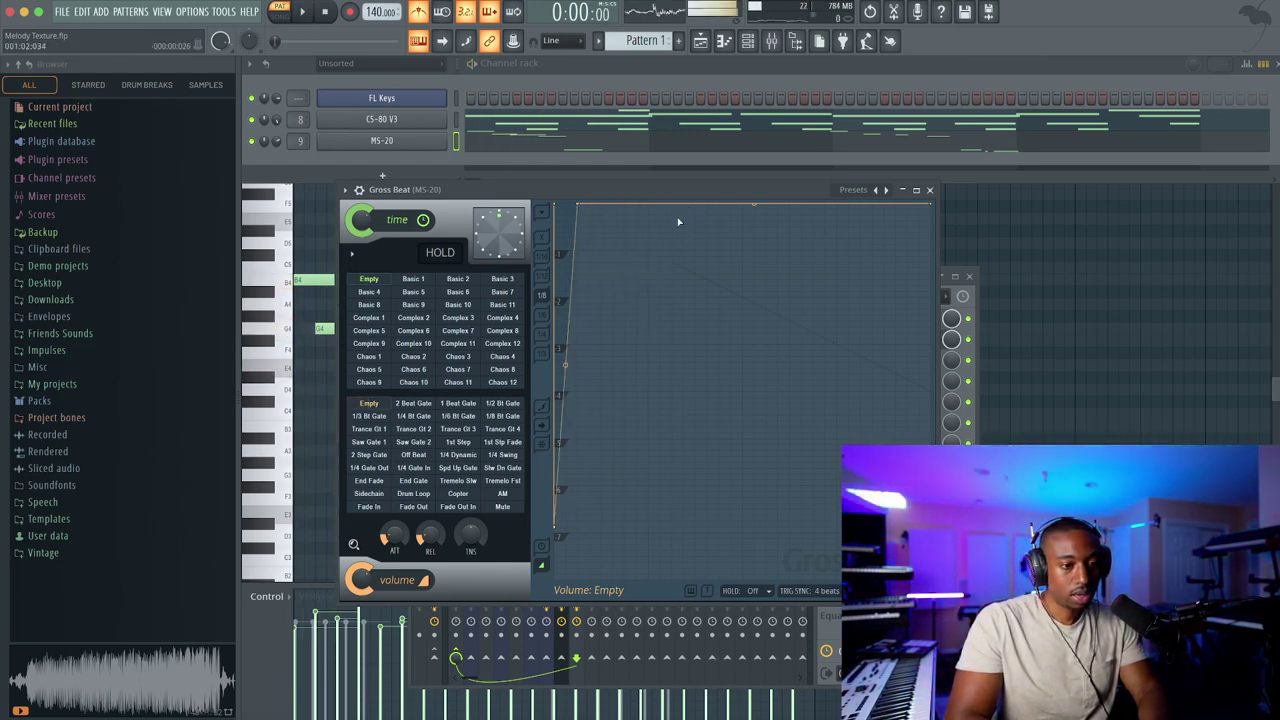
Add matching volume dips with quick ramps back to full level on beats two, three and four, and close Gross Beat
left_click_drag(653, 221, 643, 203)
left_click_drag(651, 393, 650, 535)
left_click_drag(665, 218, 666, 166)
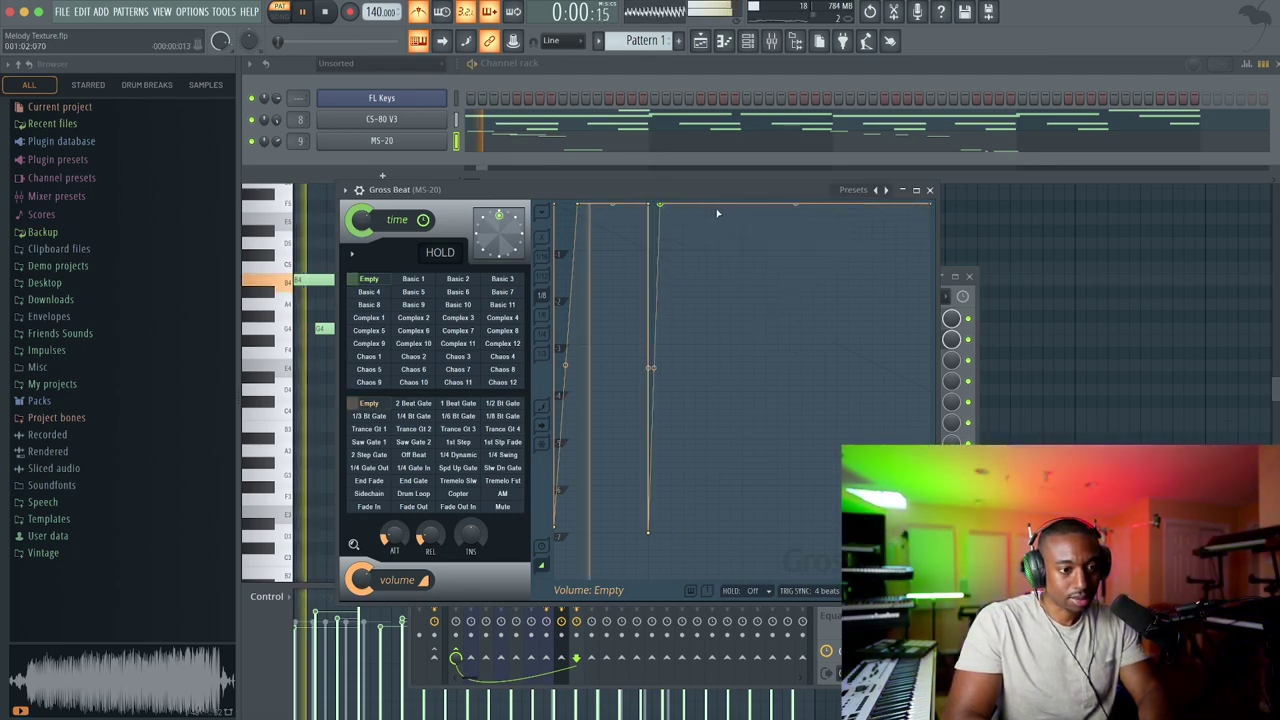
left_click_drag(745, 233, 743, 520)
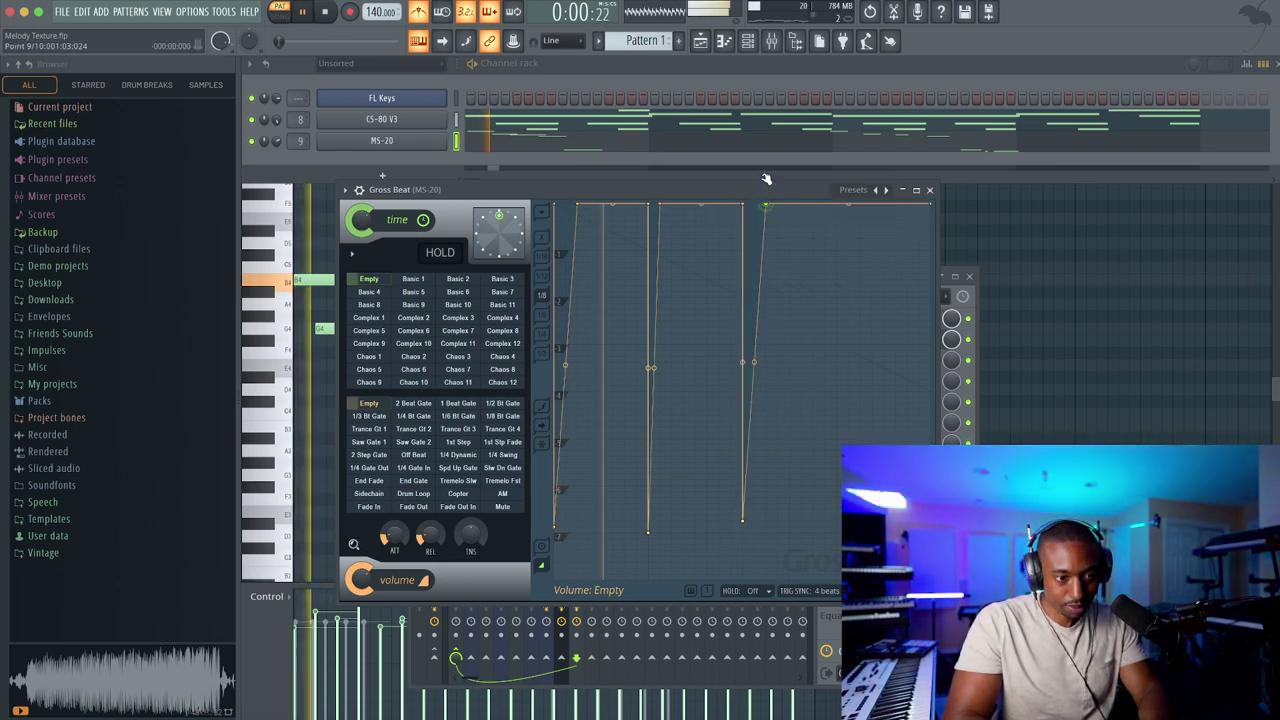
left_click_drag(765, 218, 838, 538)
key("space")
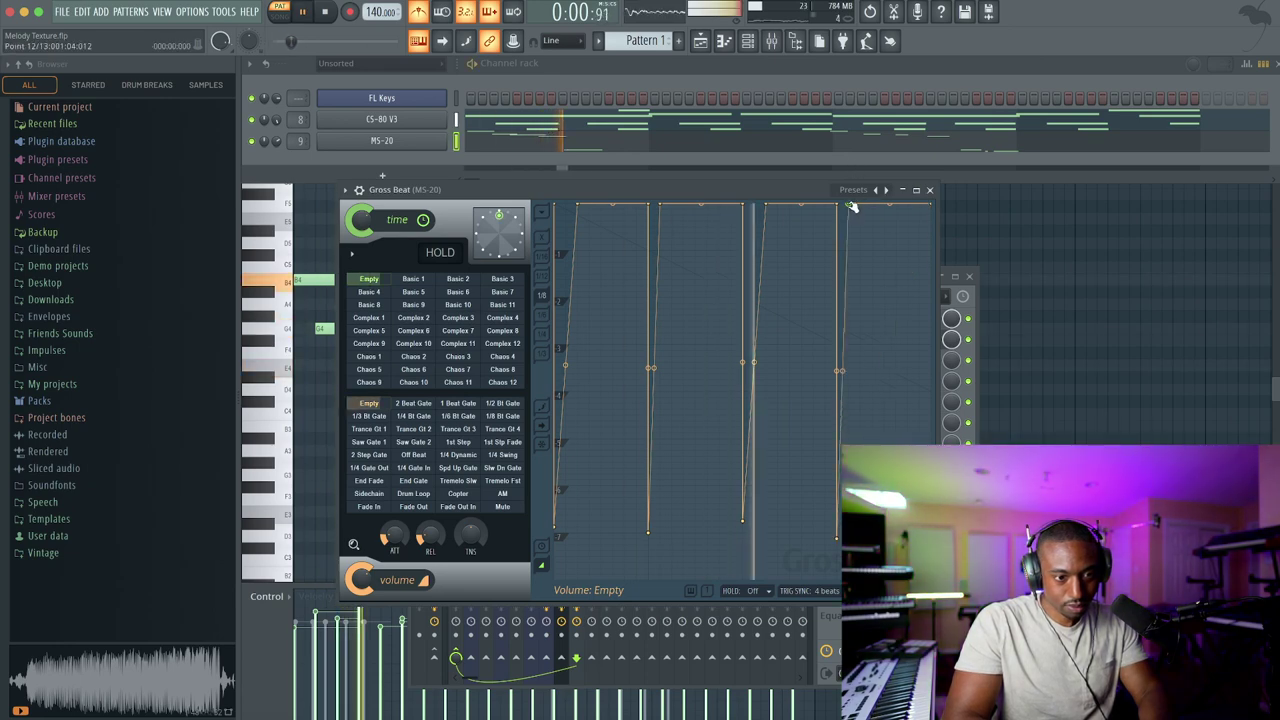
left_click(929, 189)
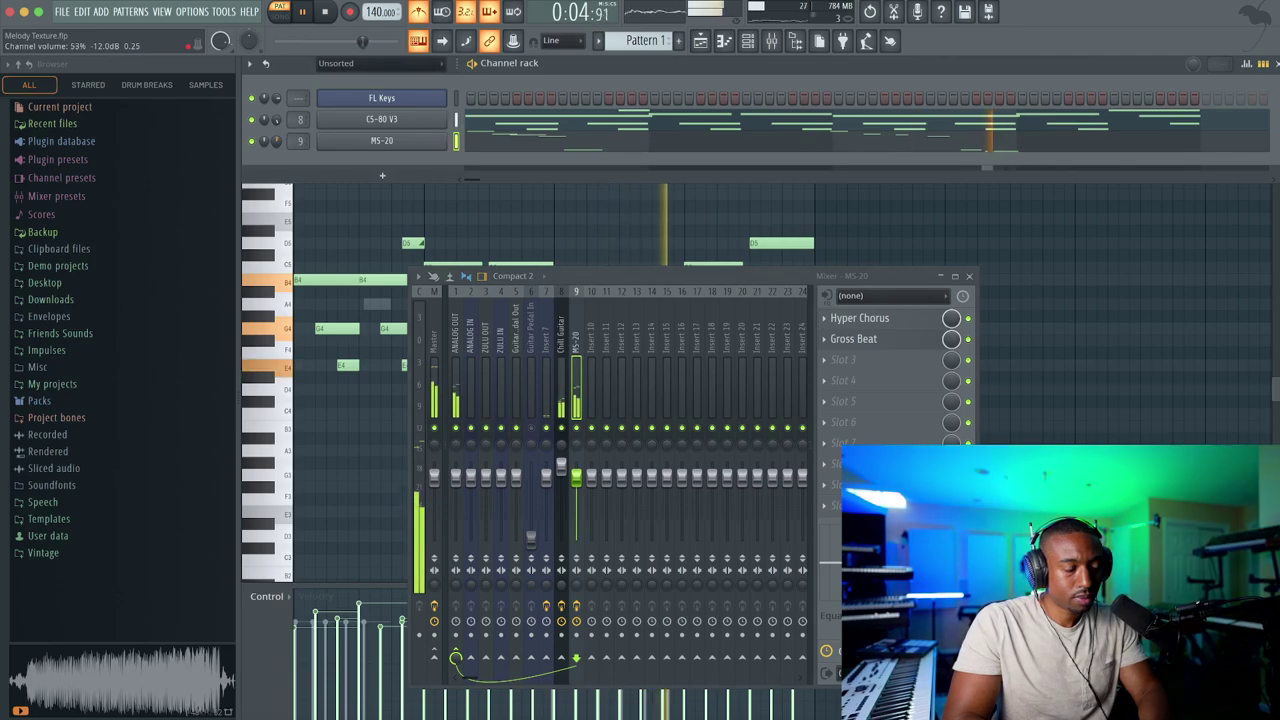
Load Fruity Reeverb 2 into slot 3, set dry to 0% and early reflections to minimum, raise wet, and close it
left_click(848, 362)
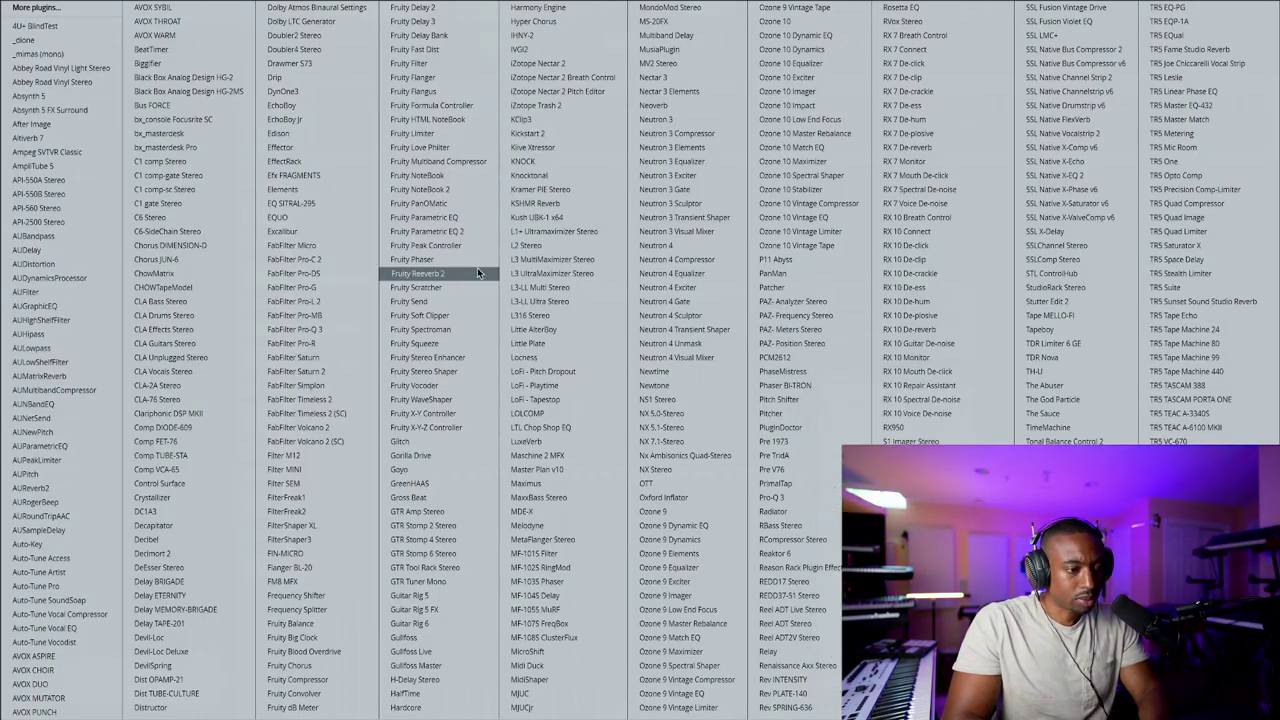
left_click(477, 272)
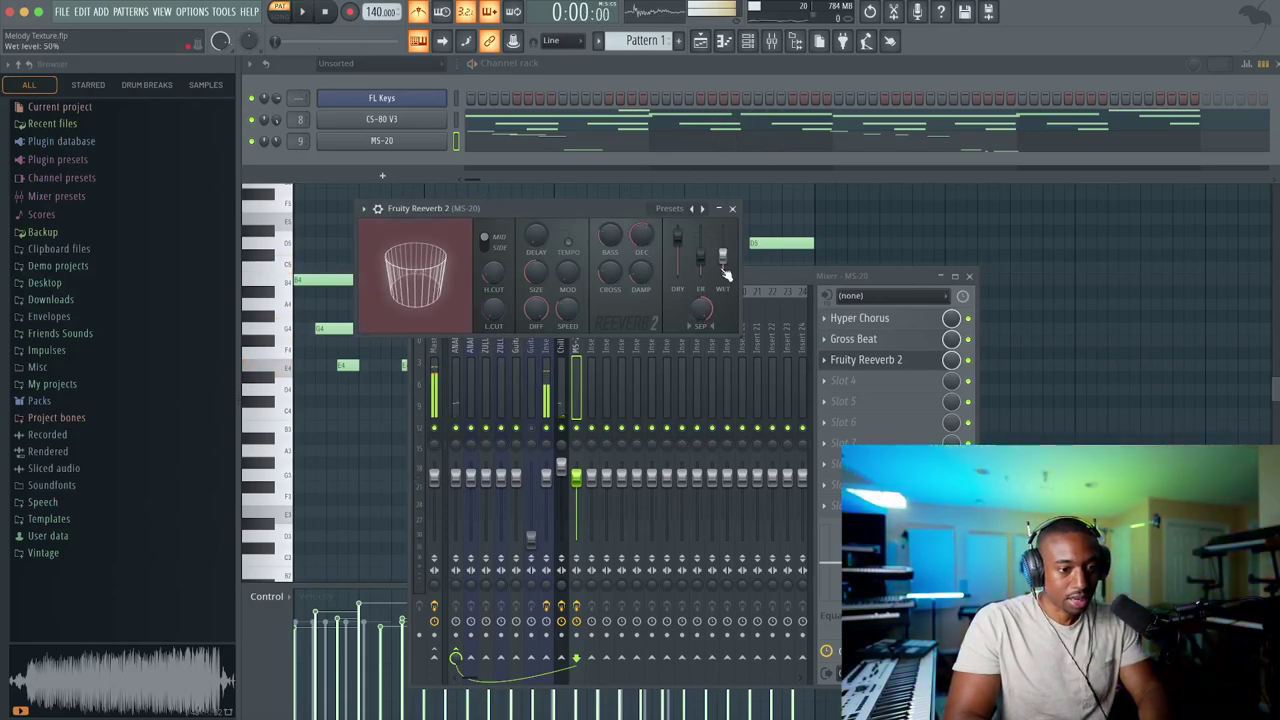
key("space")
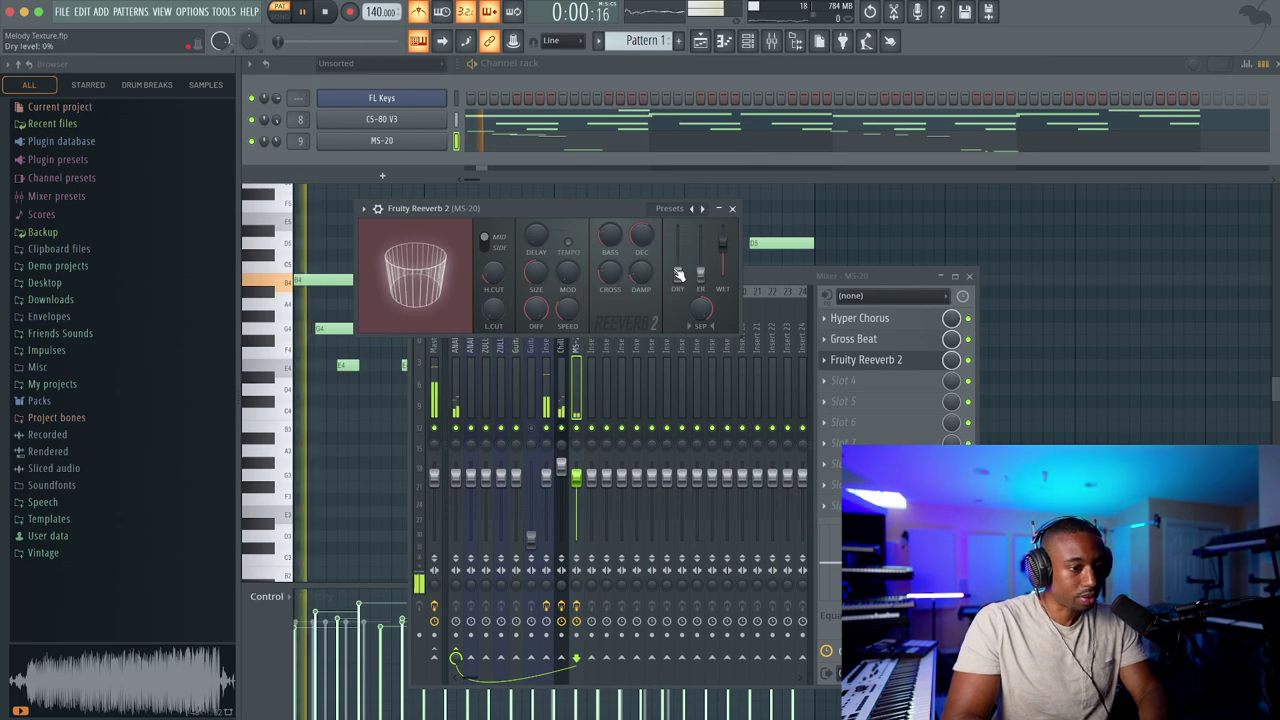
key("space")
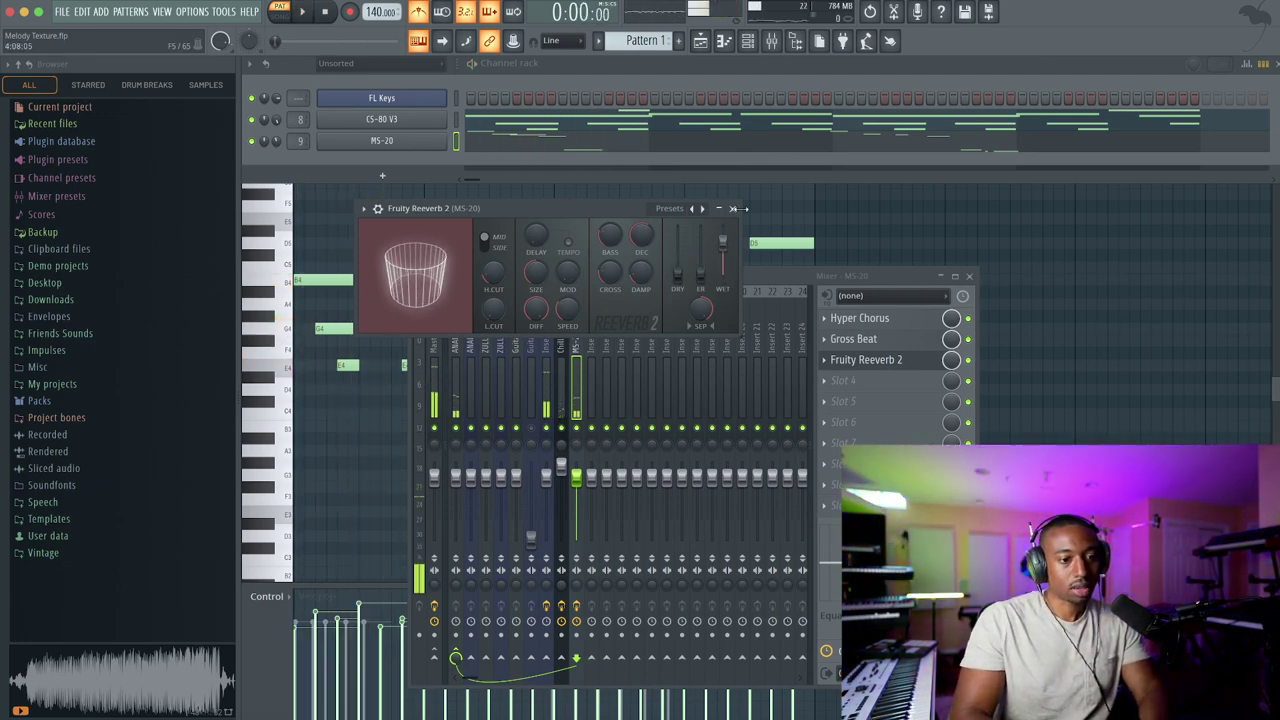
key("space")
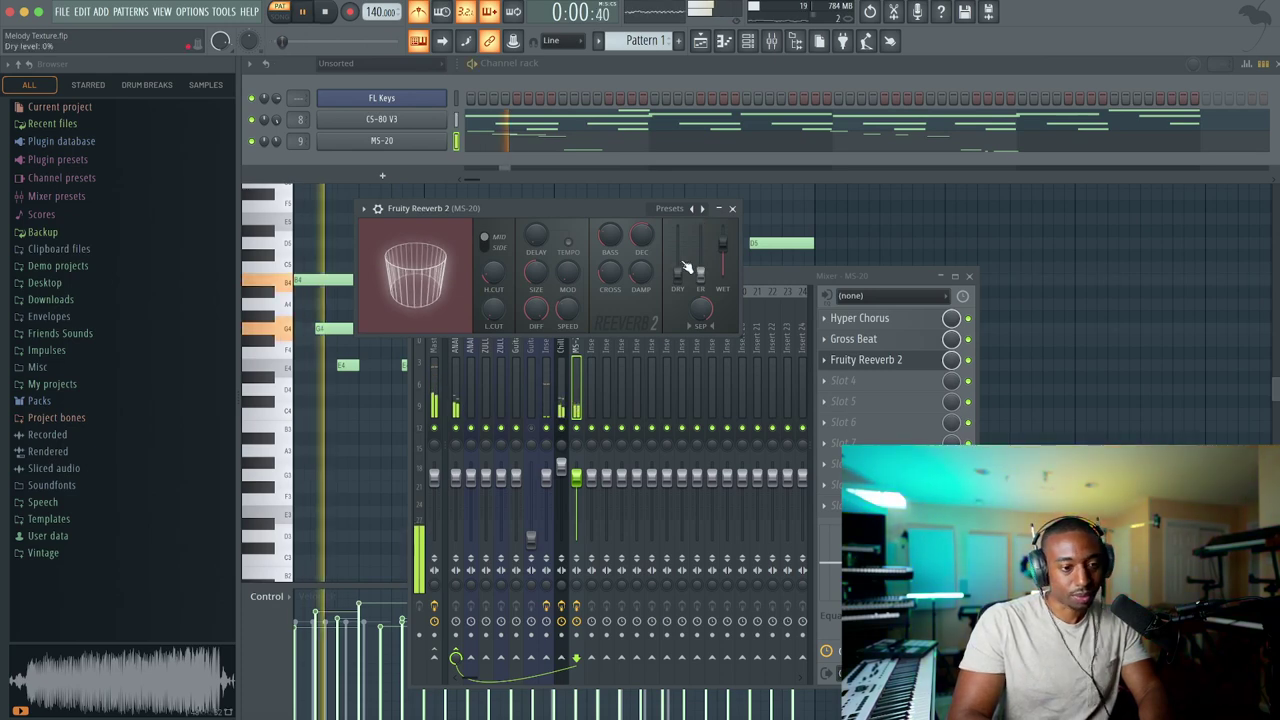
left_click(732, 208)
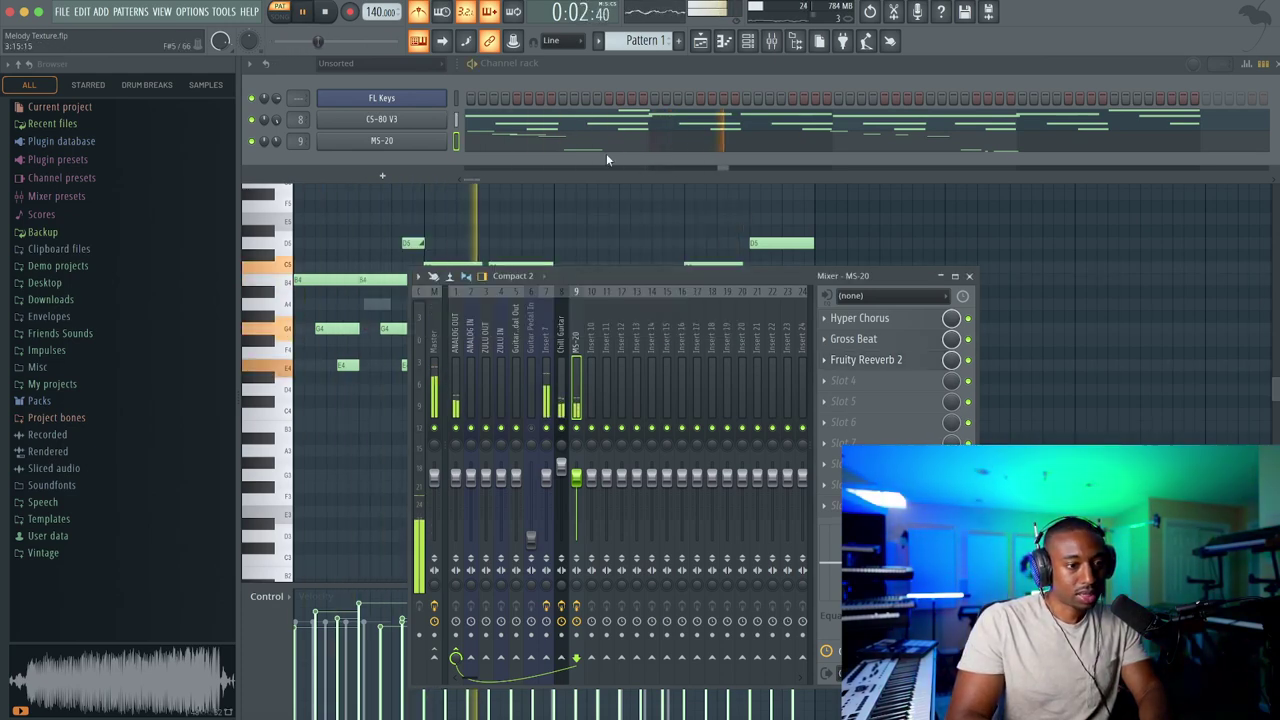
Load LOLCOMP into slot 4 of the MS-20 mixer track
left_click(870, 387)
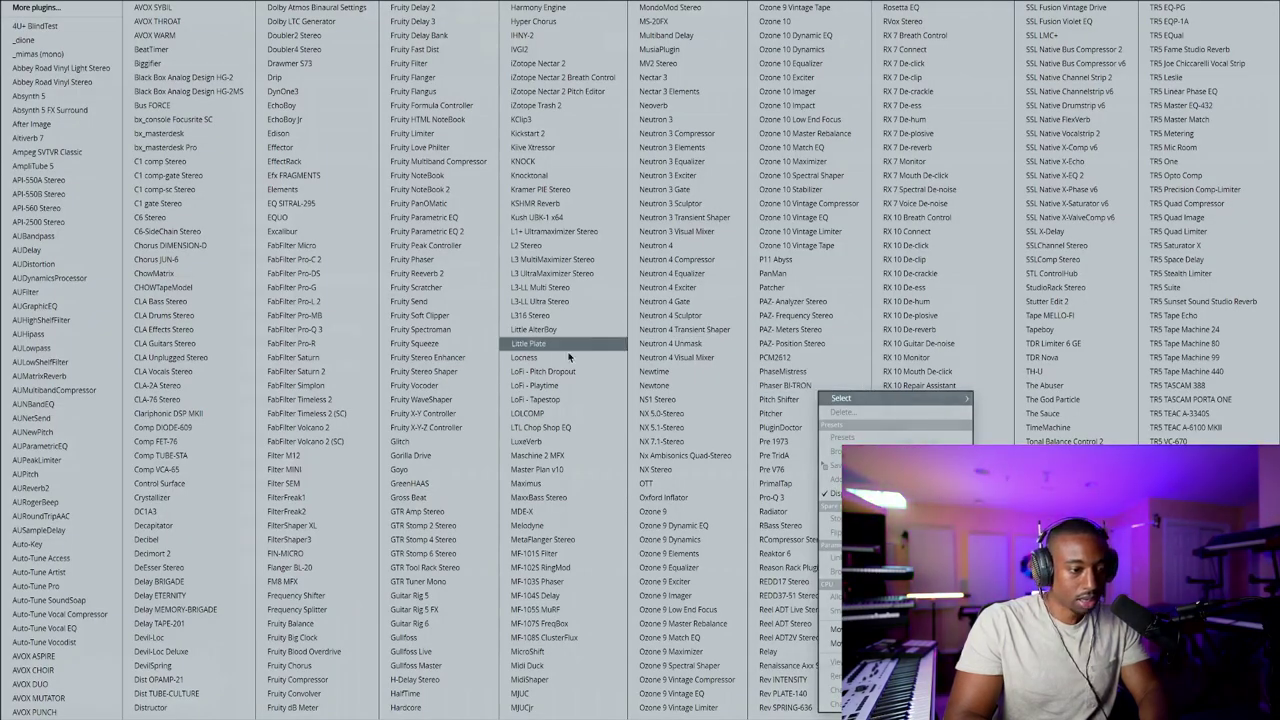
left_click(552, 415)
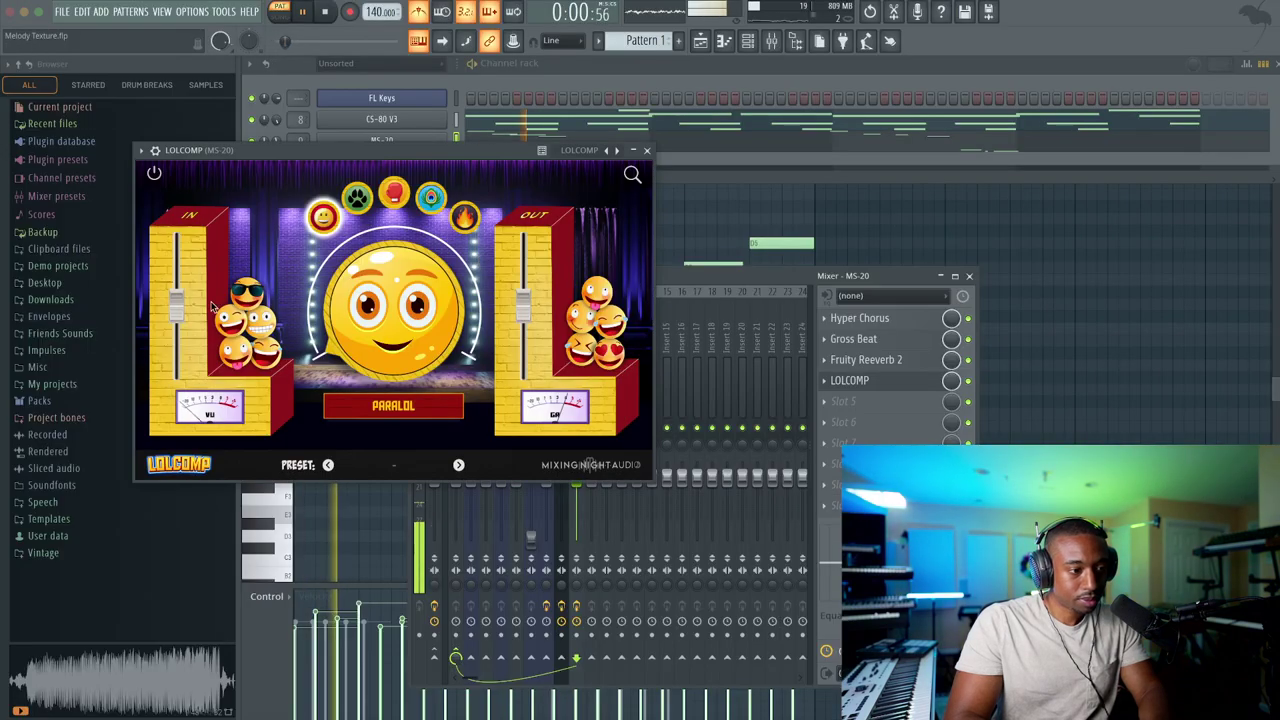
Raise LOLCOMP's input gain, lower its output to -6.7 dB, and set the central compression dial to about the middle
left_click_drag(178, 312, 178, 278)
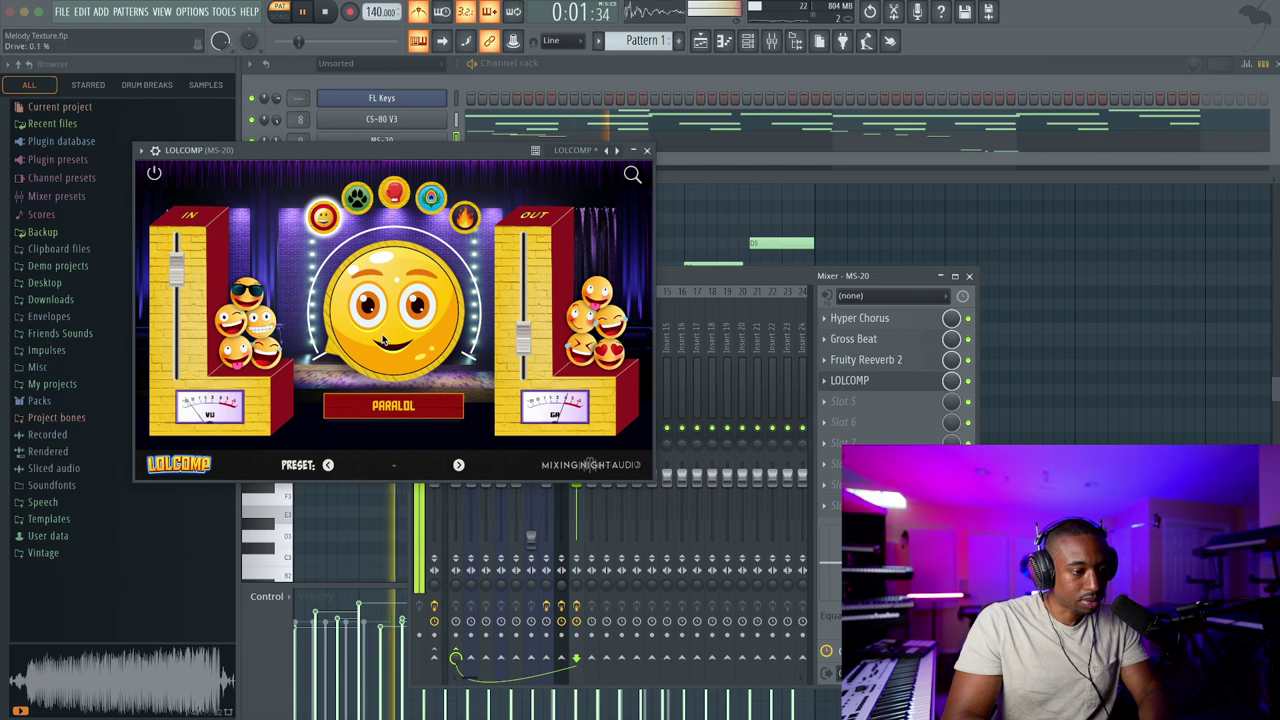
left_click_drag(370, 213, 362, 165)
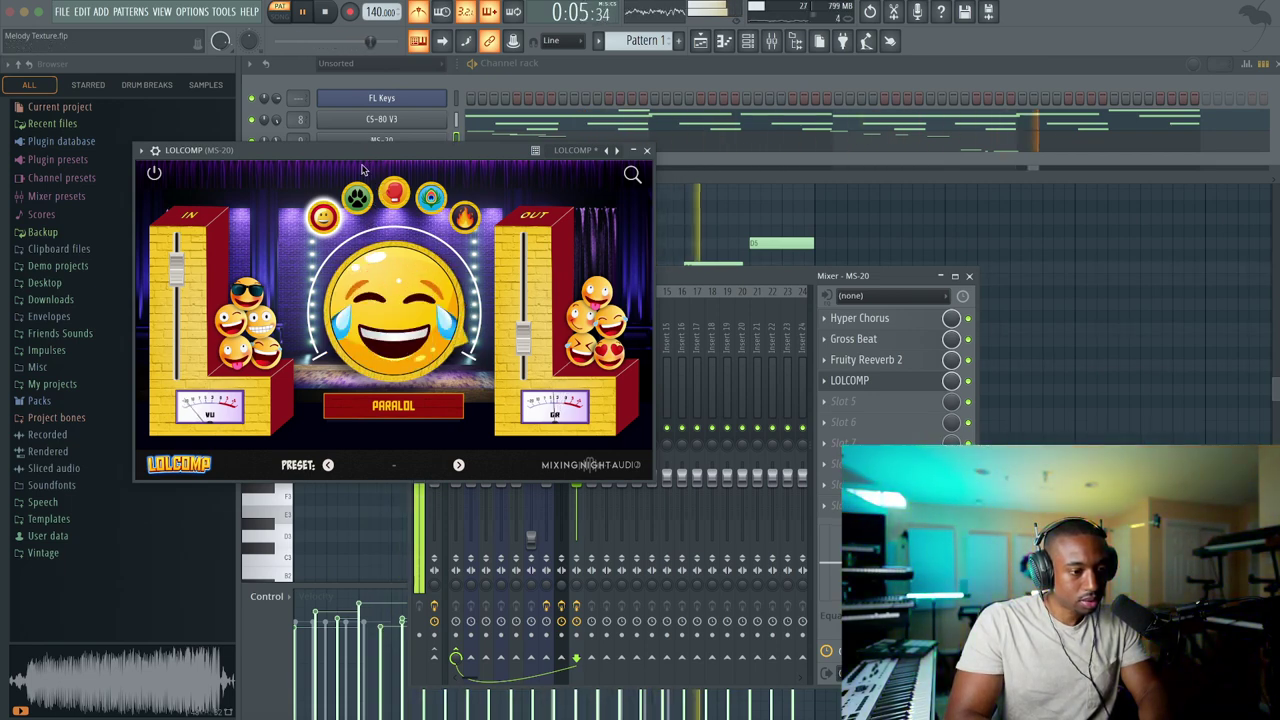
left_click_drag(397, 298, 396, 356)
Compare LOLCOMP's other modes, including Panda, Punch and Dragon, return to the smiley mode, and close the plugin
left_click(357, 197)
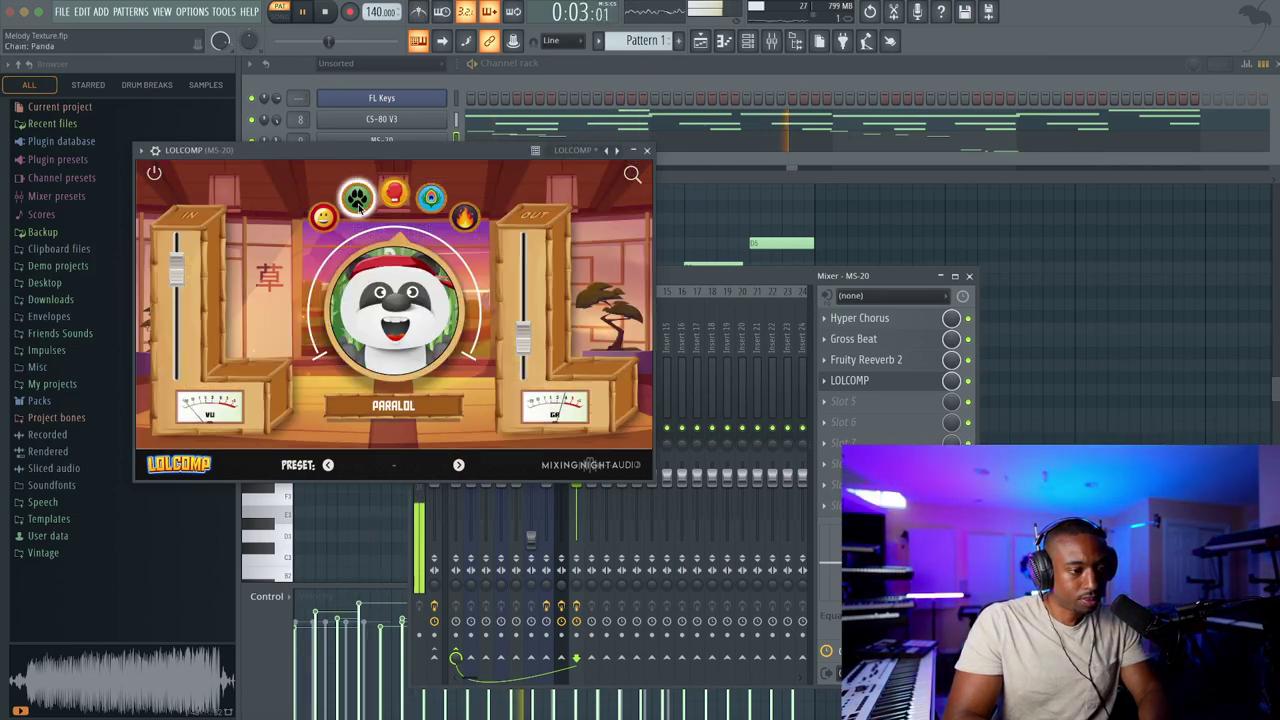
left_click(395, 197)
key("space")
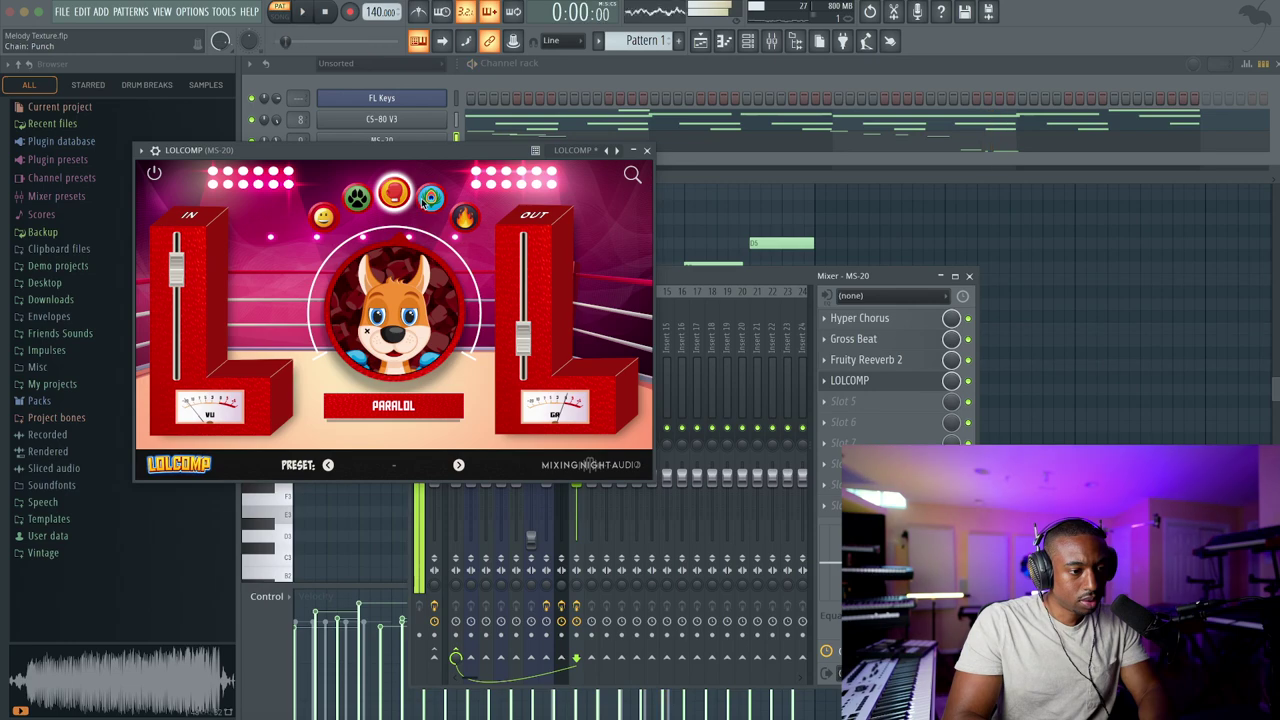
left_click(431, 198)
left_click(464, 218)
key("space")
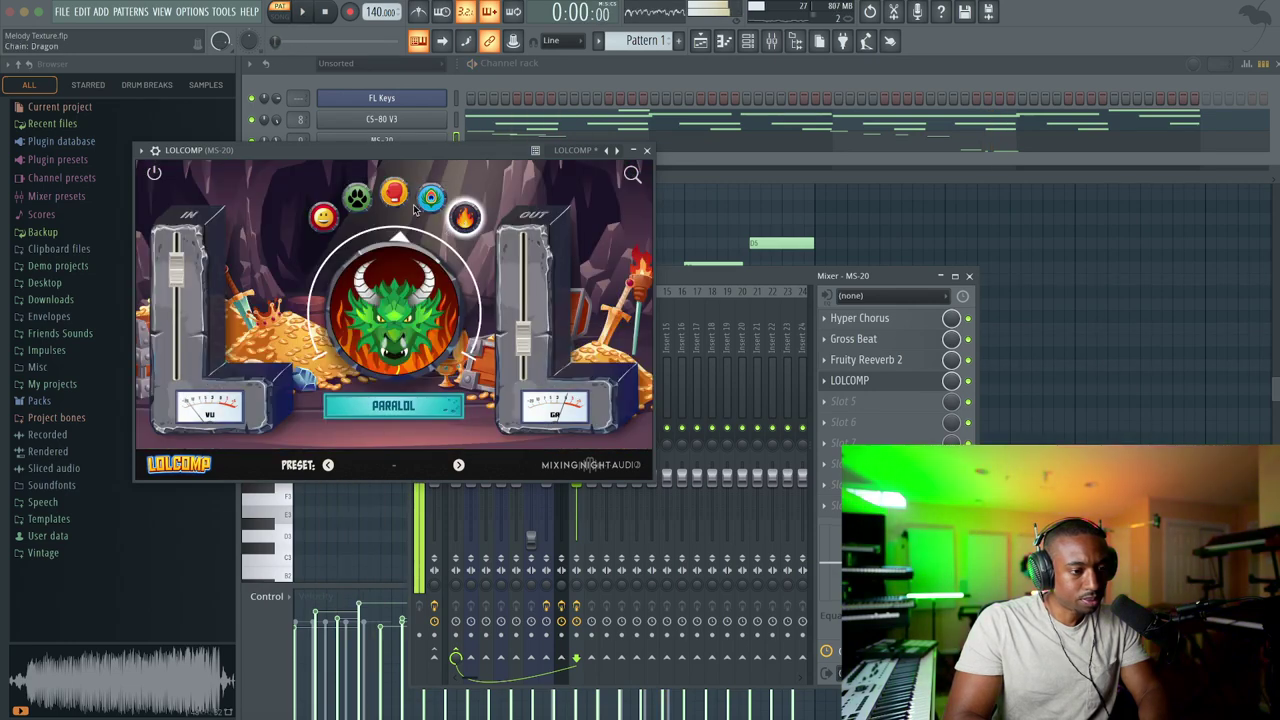
left_click(357, 198)
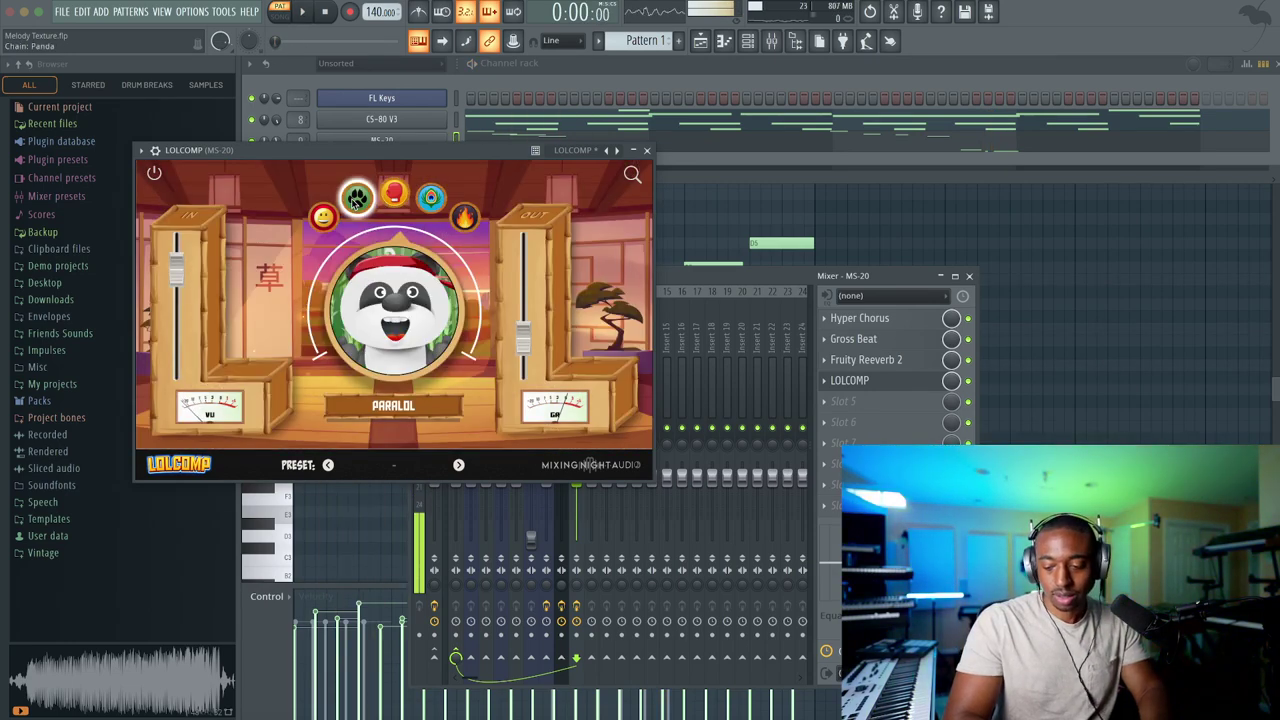
key("space")
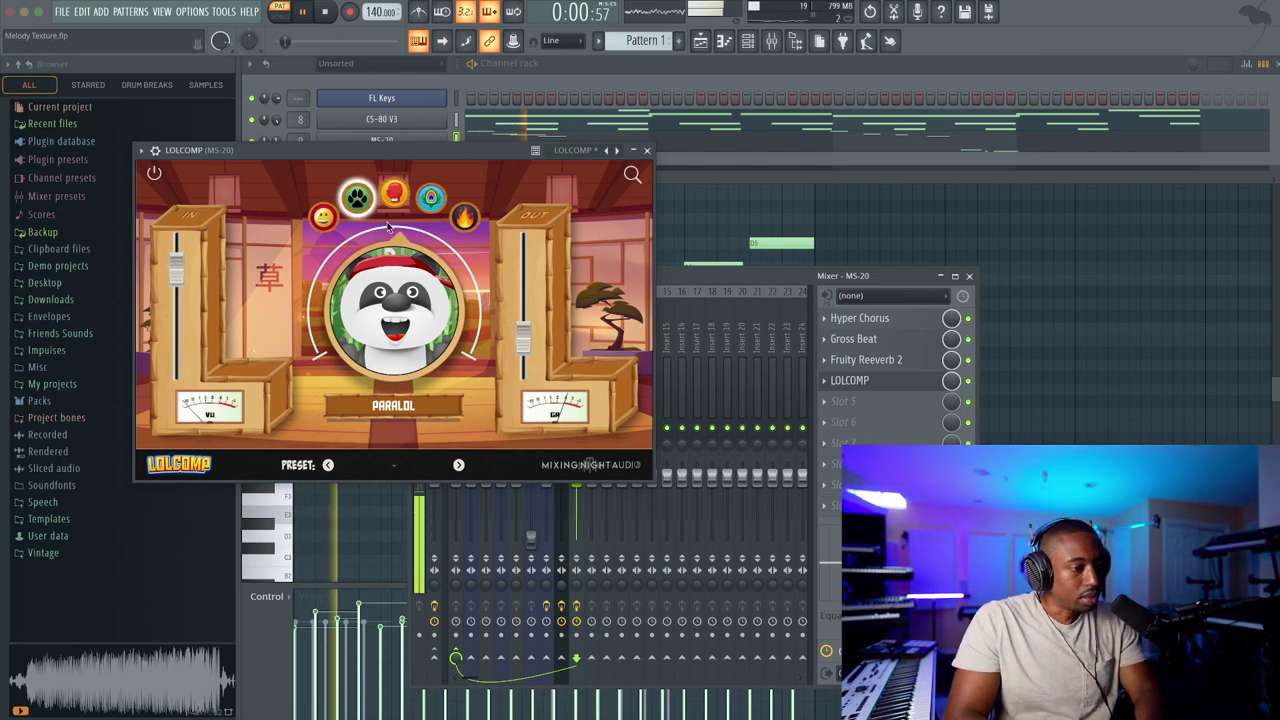
left_click(330, 218)
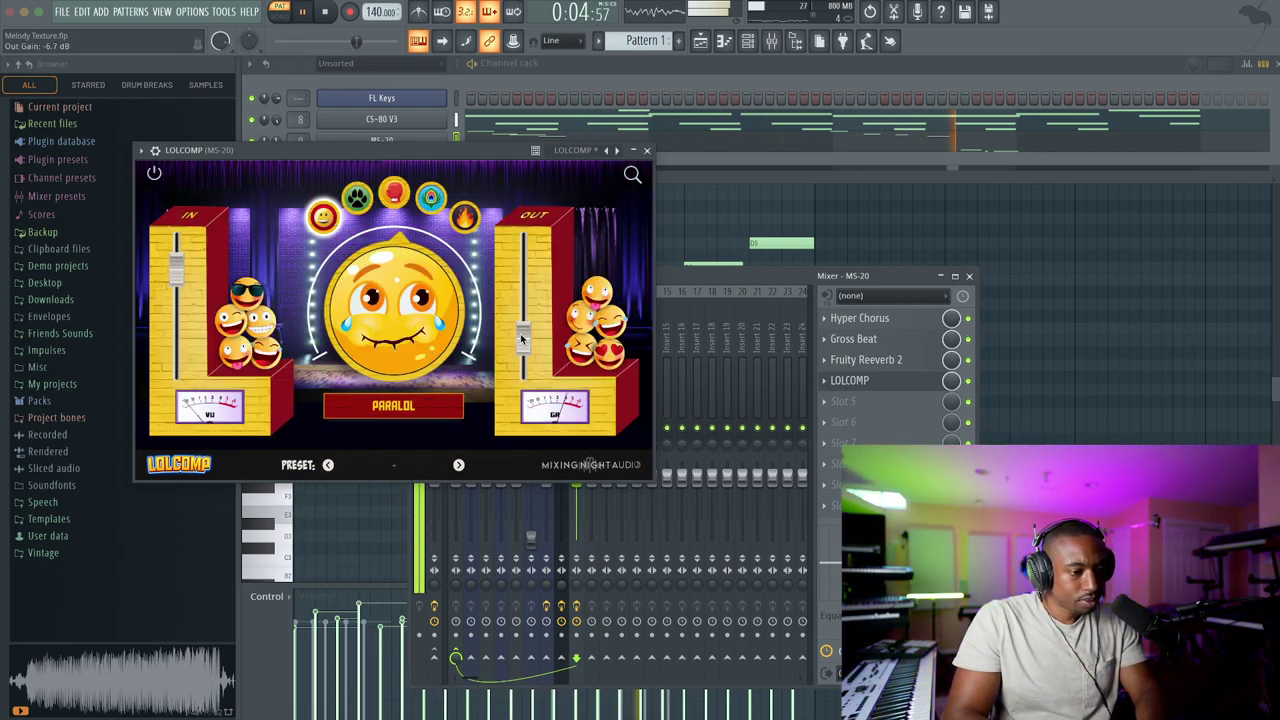
key("space")
key("Escape")
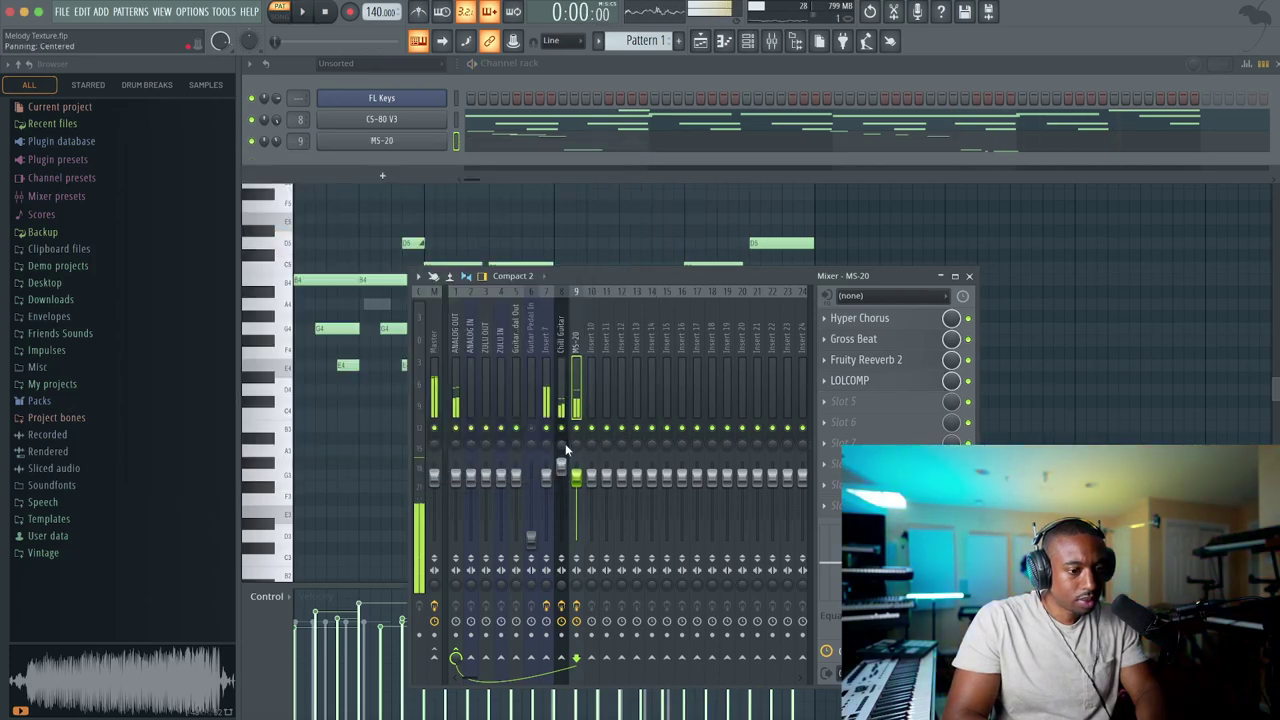
During playback, lower the MS-20 mixer fader to about -9.6 dB, raise Chill Guitar slightly, and close the mixer
key("space")
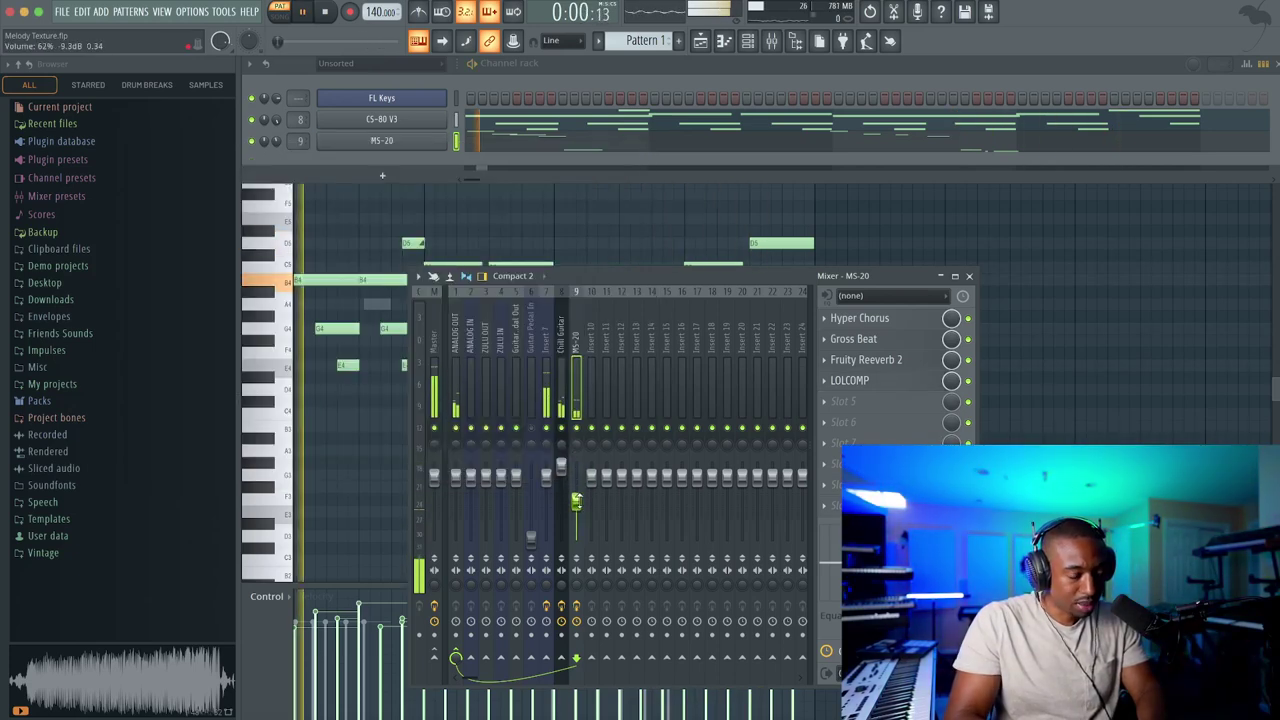
left_click(562, 464)
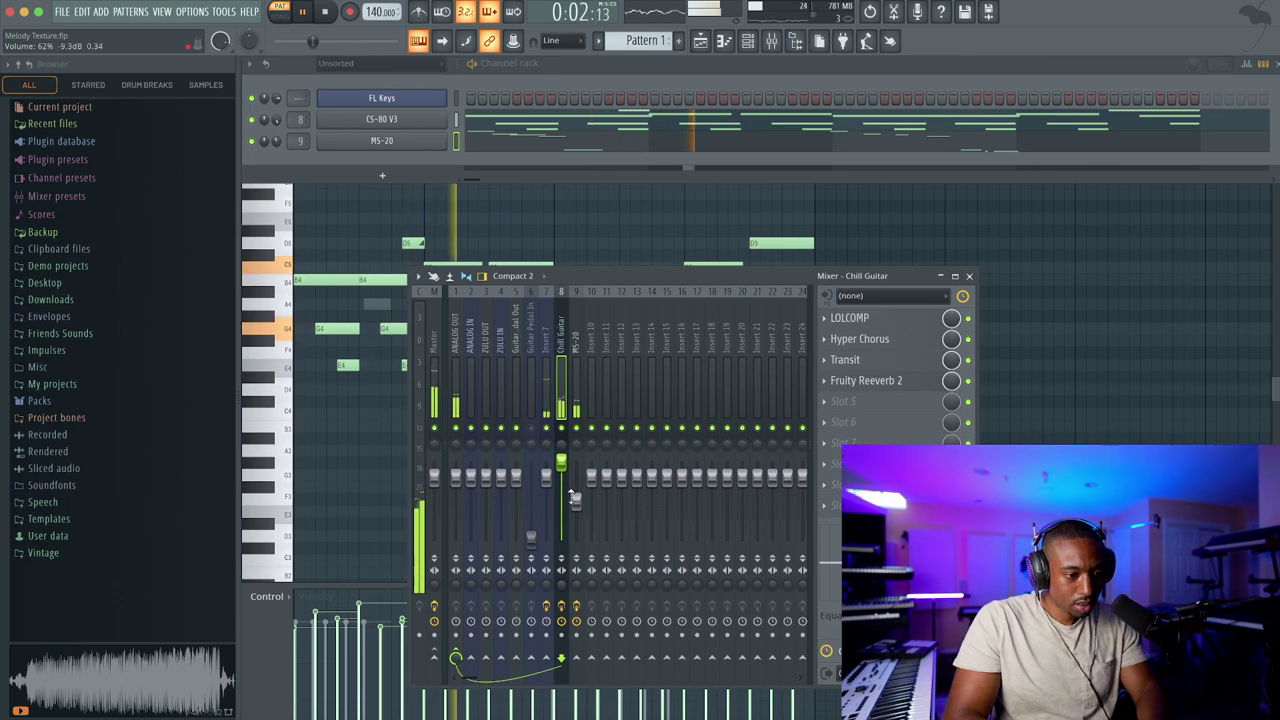
left_click(576, 495)
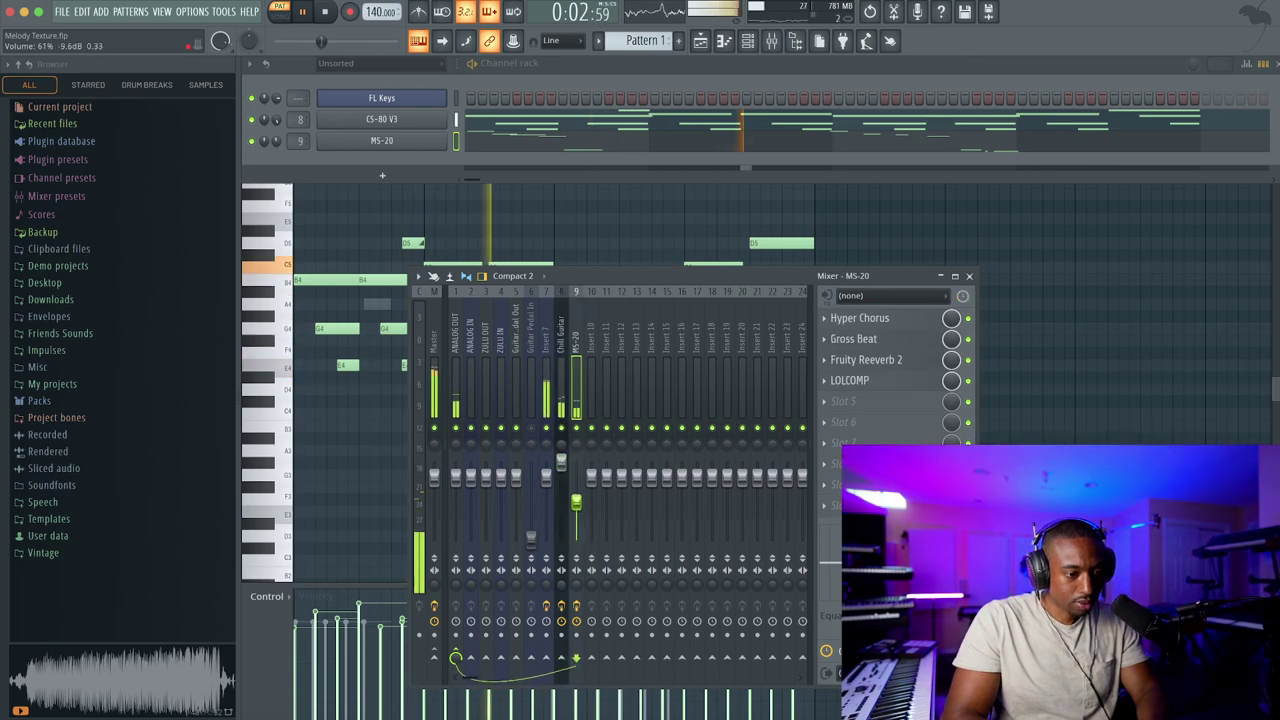
left_click(968, 276)
Place two Pattern 1 clips back to back on playlist Track 1 and hide the browser
left_click(749, 42)
left_click(702, 43)
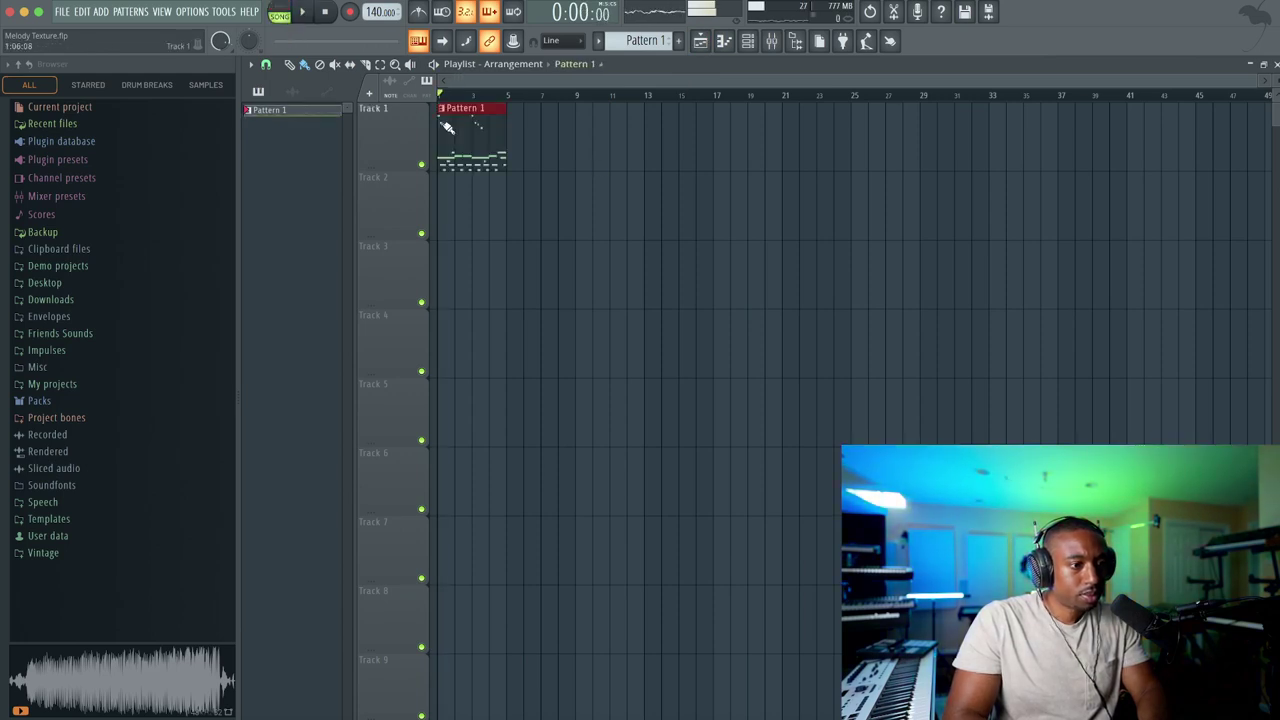
left_click(448, 128)
left_click(525, 127)
scroll(540, 127, "up", 3)
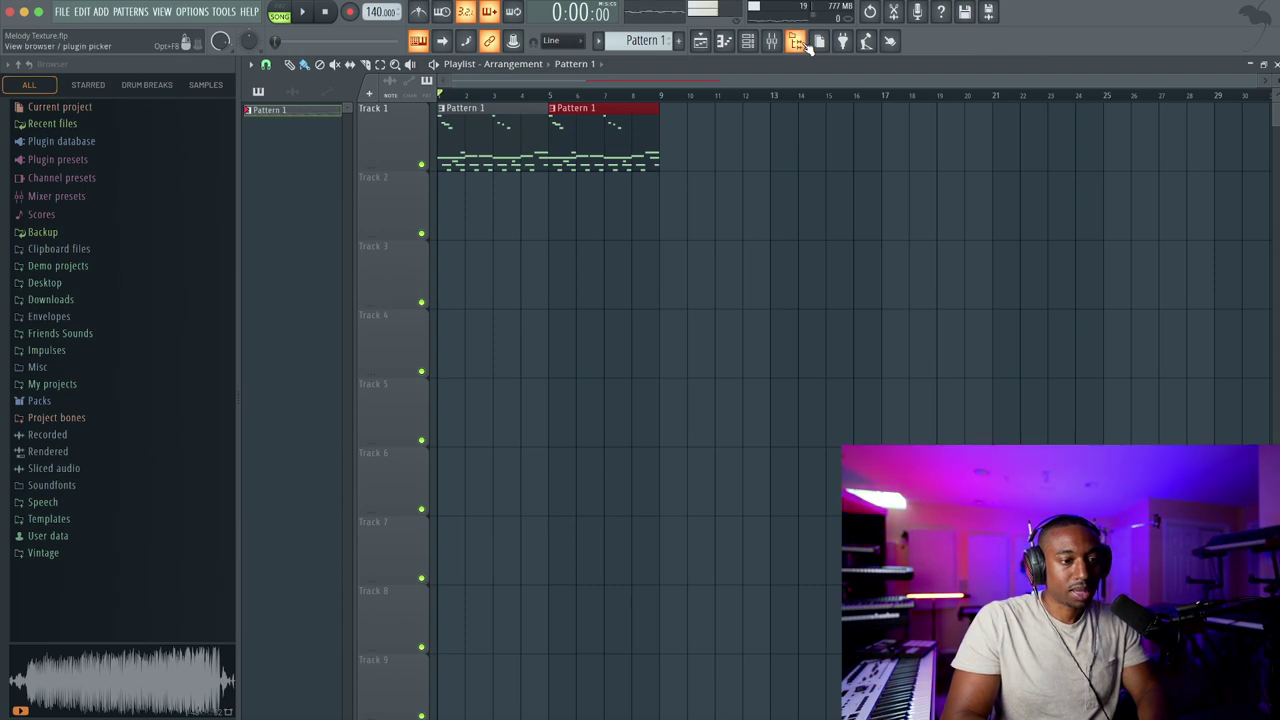
left_click(800, 43)
Duplicate the Pattern 1 clips and delete the excess, leaving four in a row over 16 bars, and save the project
left_click_drag(391, 104, 280, 170)
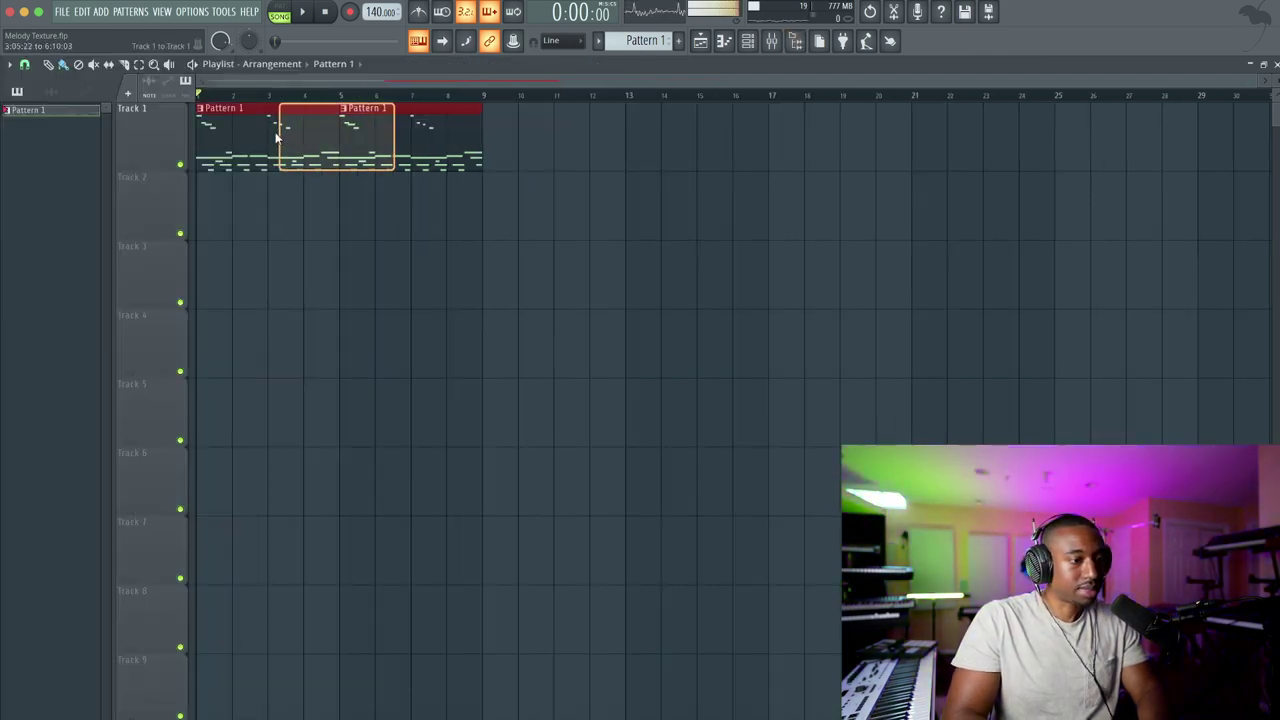
key("ctrl+b")
key("ctrl+b")
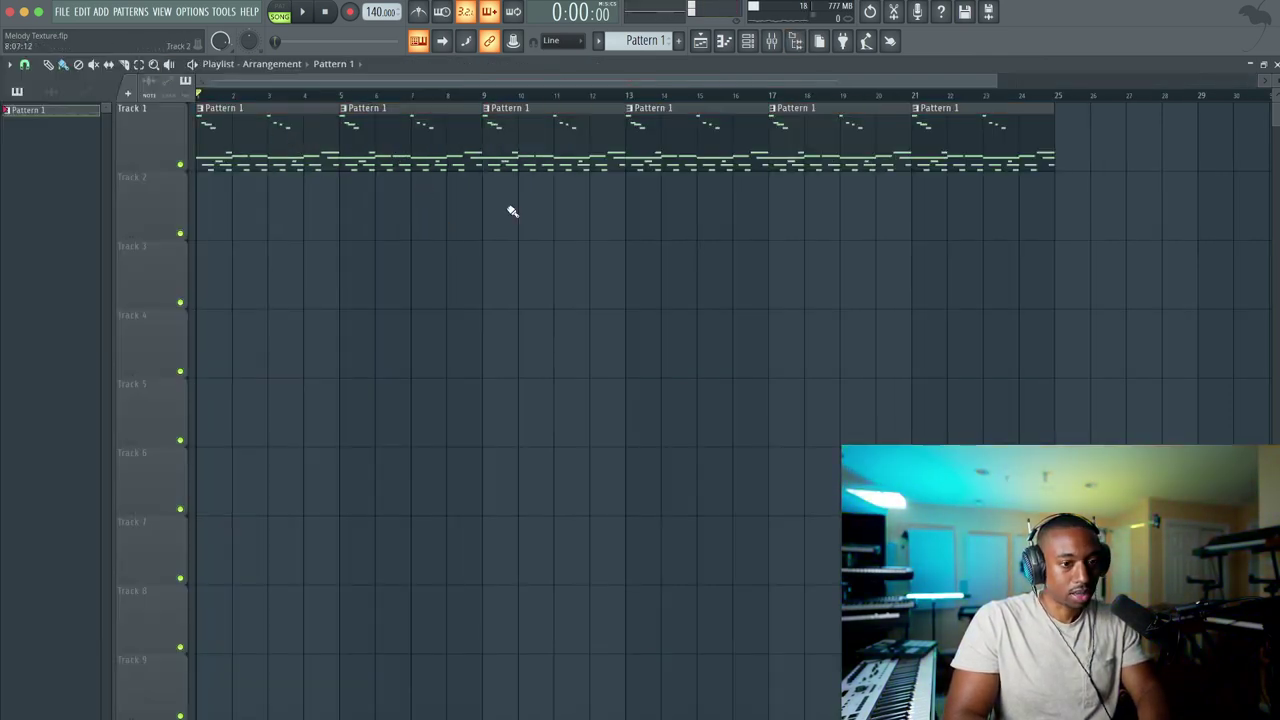
key("Delete")
key("ctrl+s")
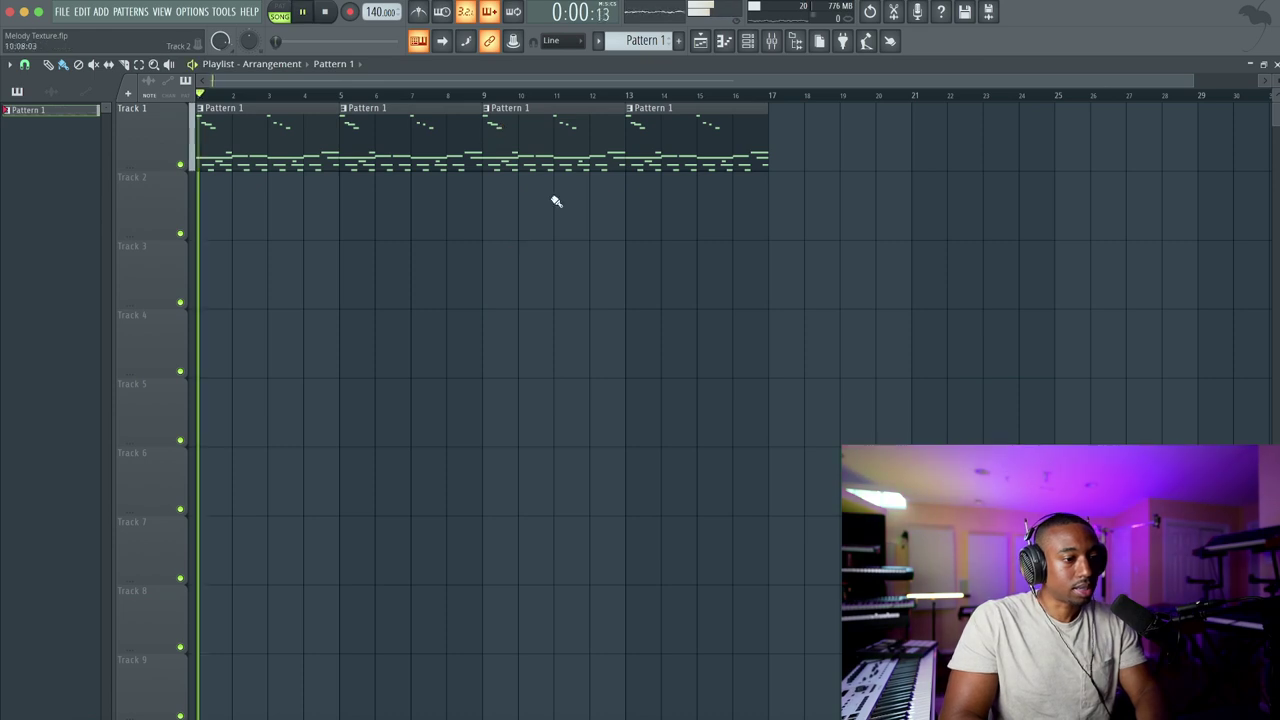
Add a Fruity DX10 channel, load its Log Drum preset, and close the plugin window
left_click(747, 40)
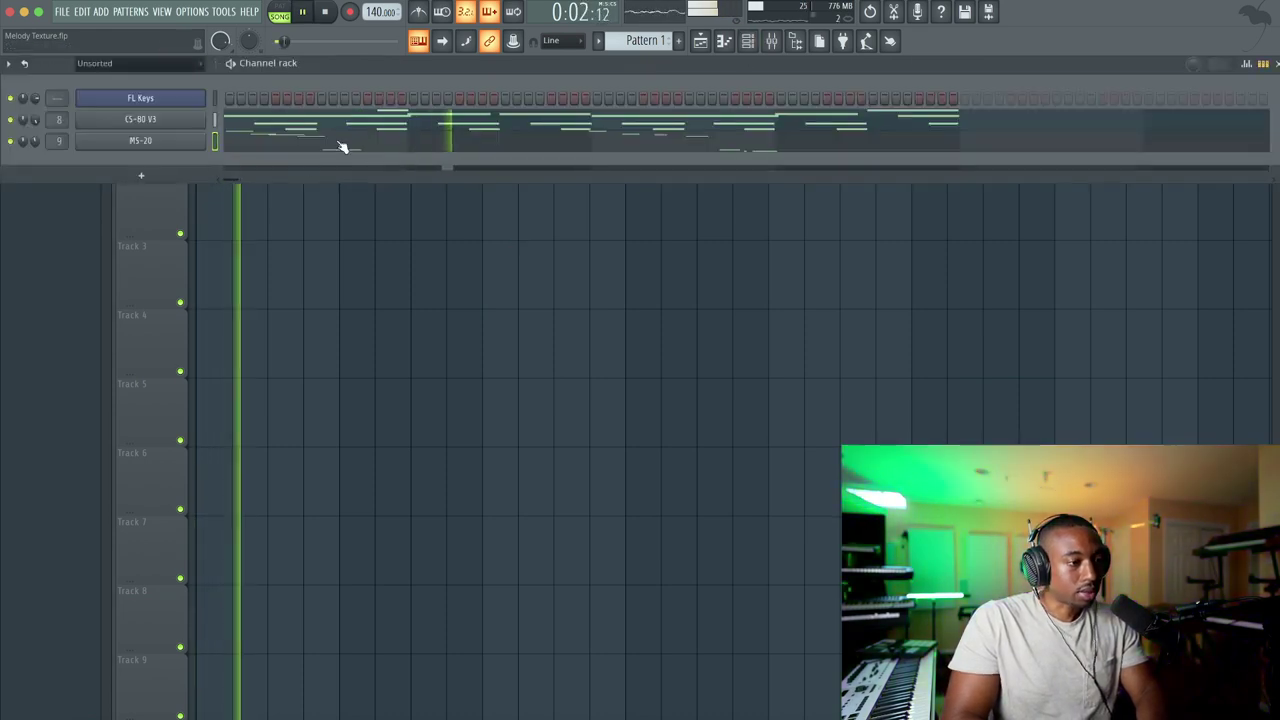
left_click(160, 176)
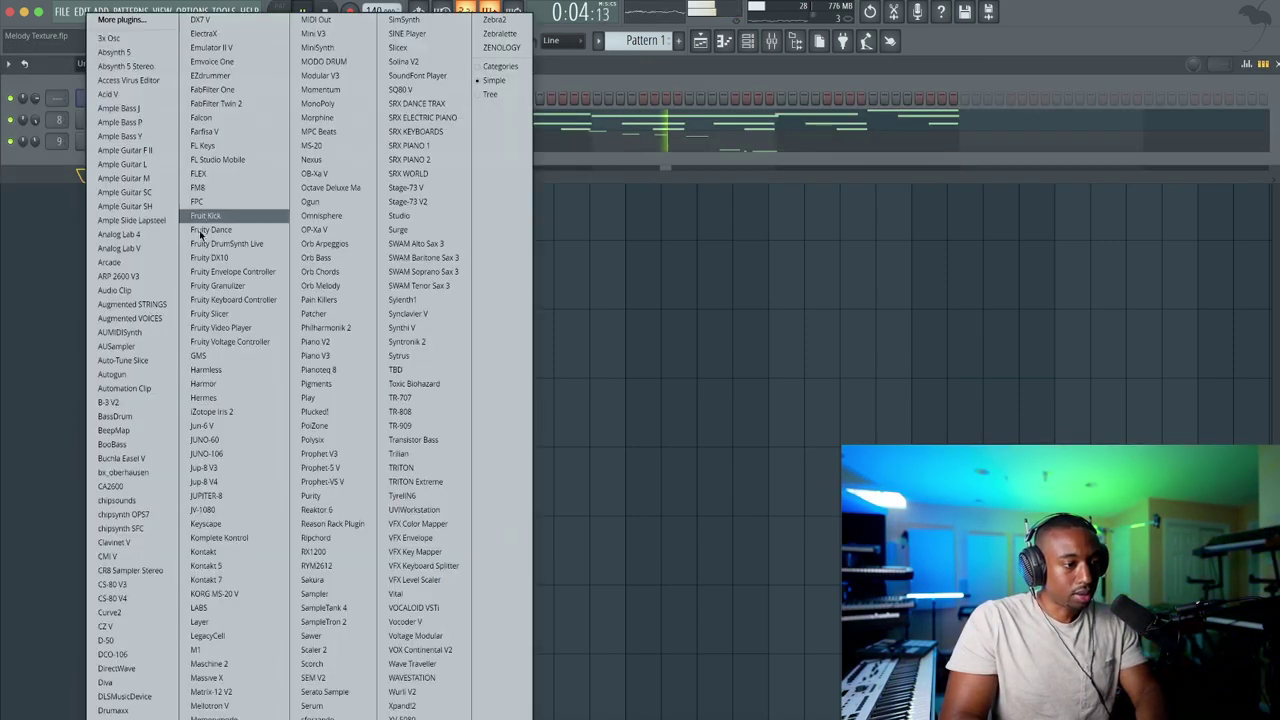
left_click(245, 257)
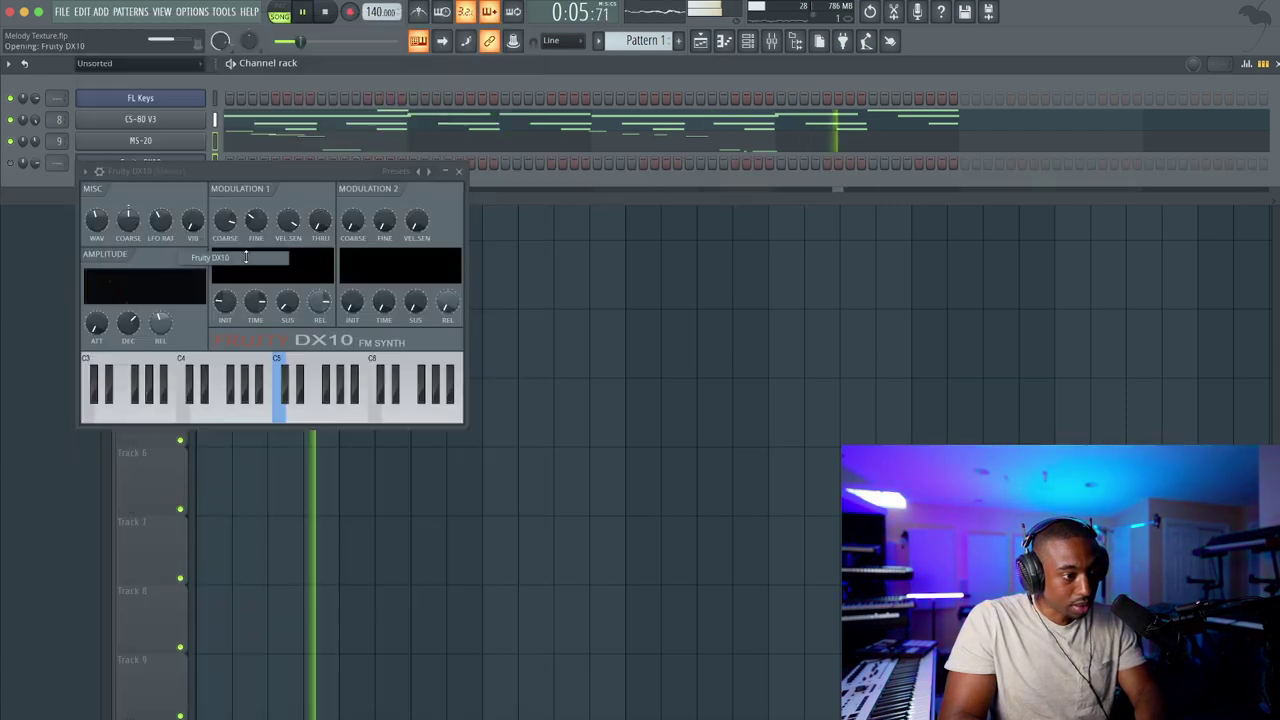
left_click(420, 171)
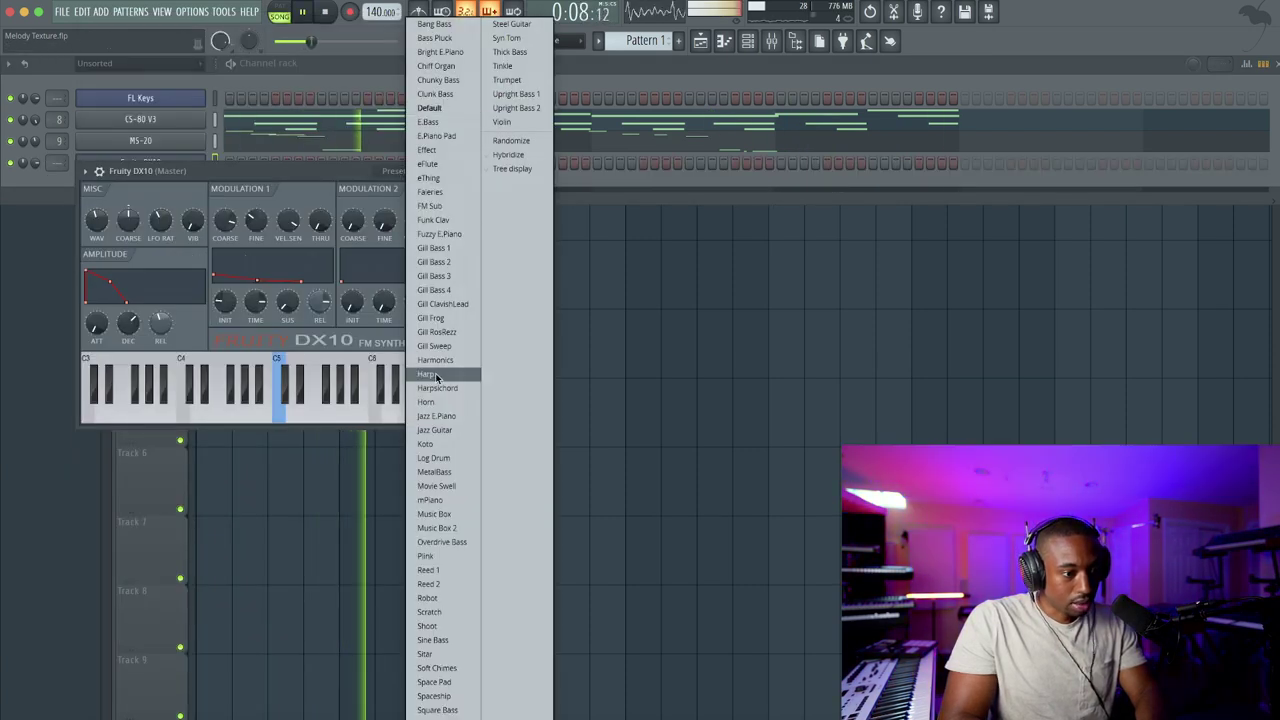
left_click(434, 458)
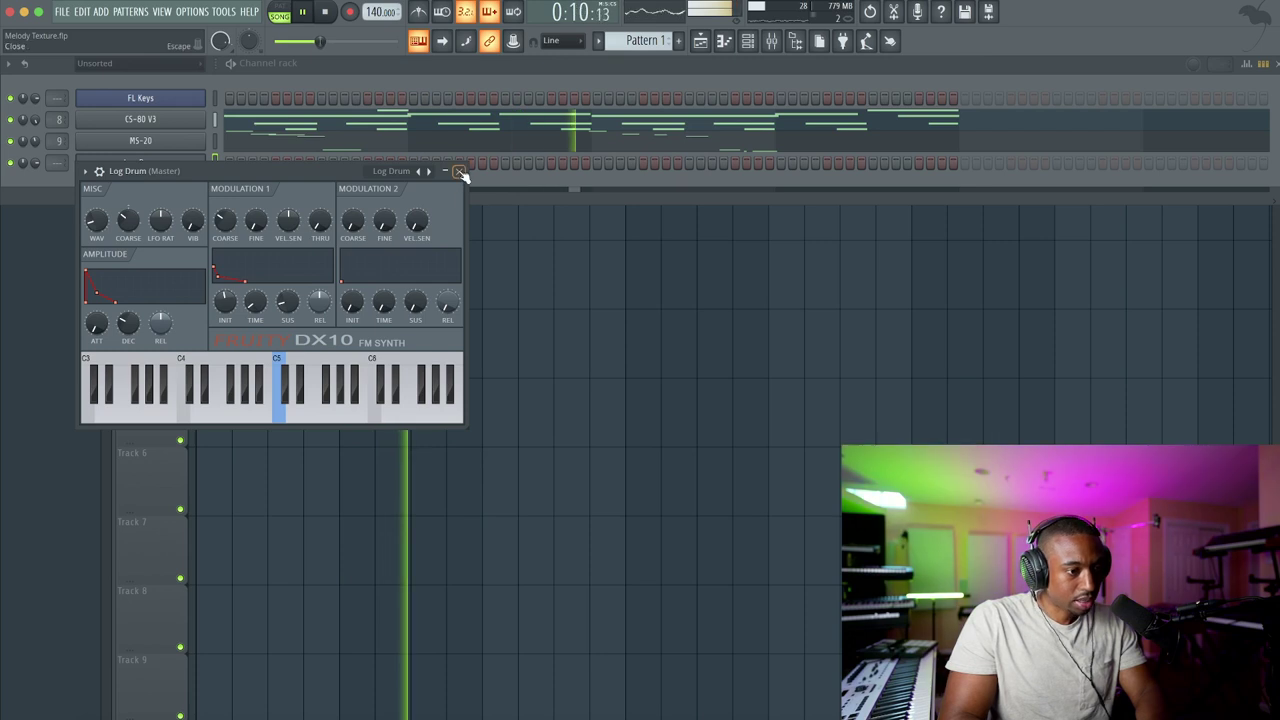
left_click(460, 173)
Route Log Drum to mixer track 10 and record a live-played part into the new Pattern 2 over the arrangement
key("F9")
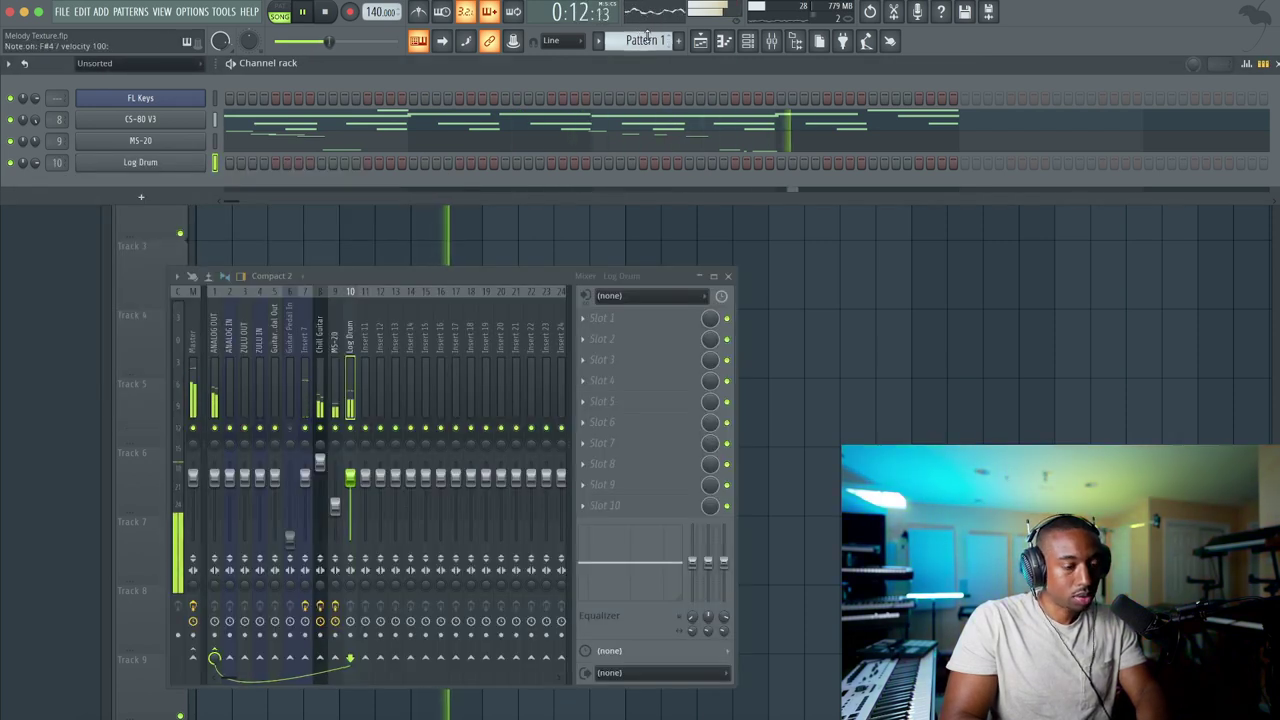
key("F4")
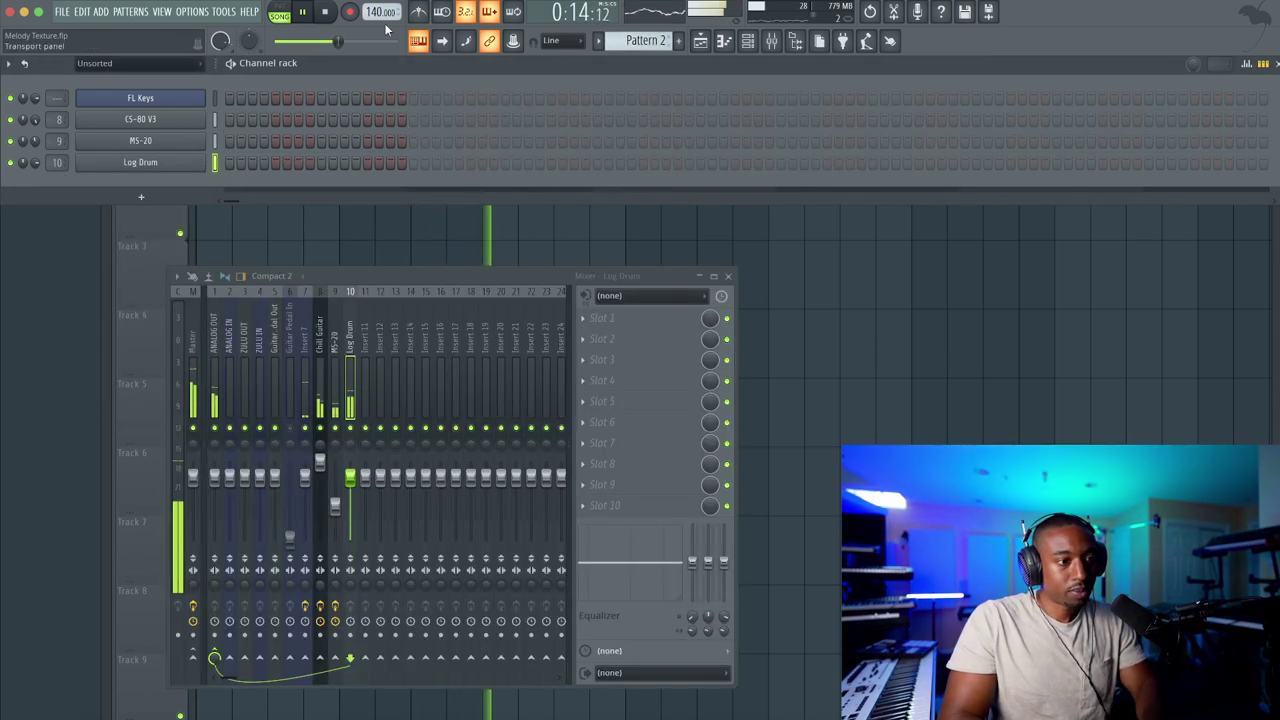
left_click(350, 12)
left_click(671, 441)
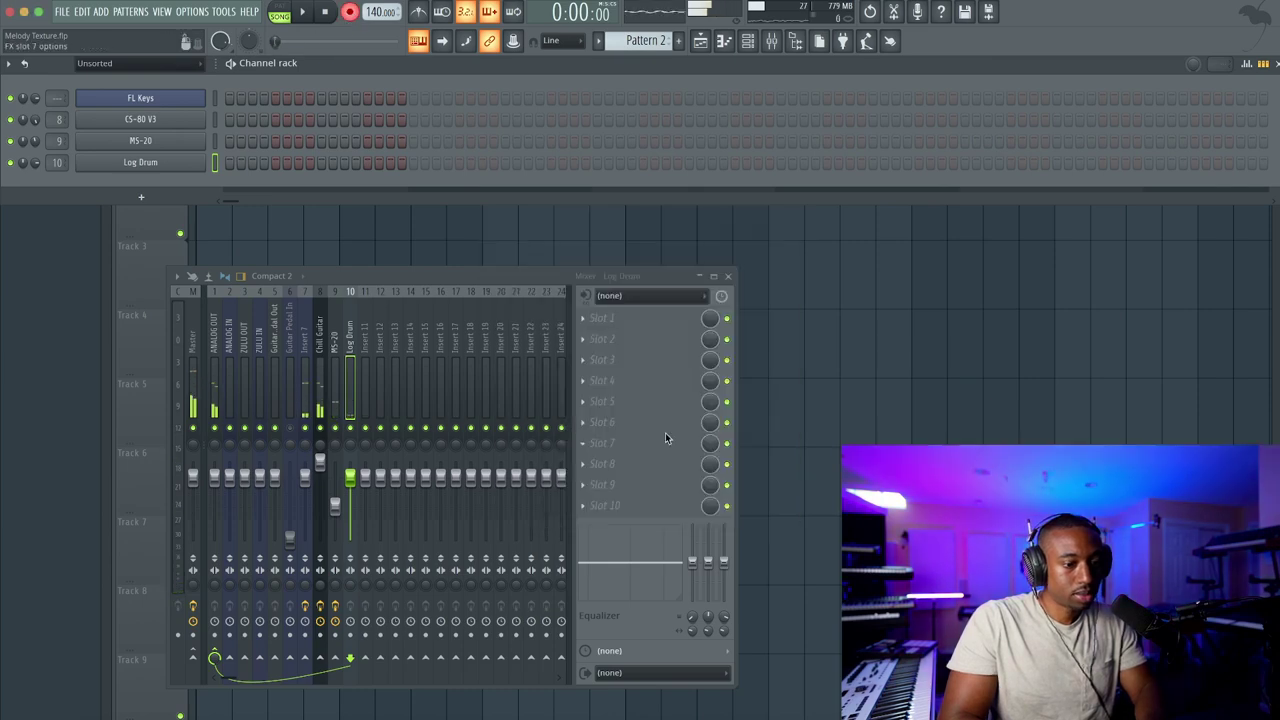
key("space")
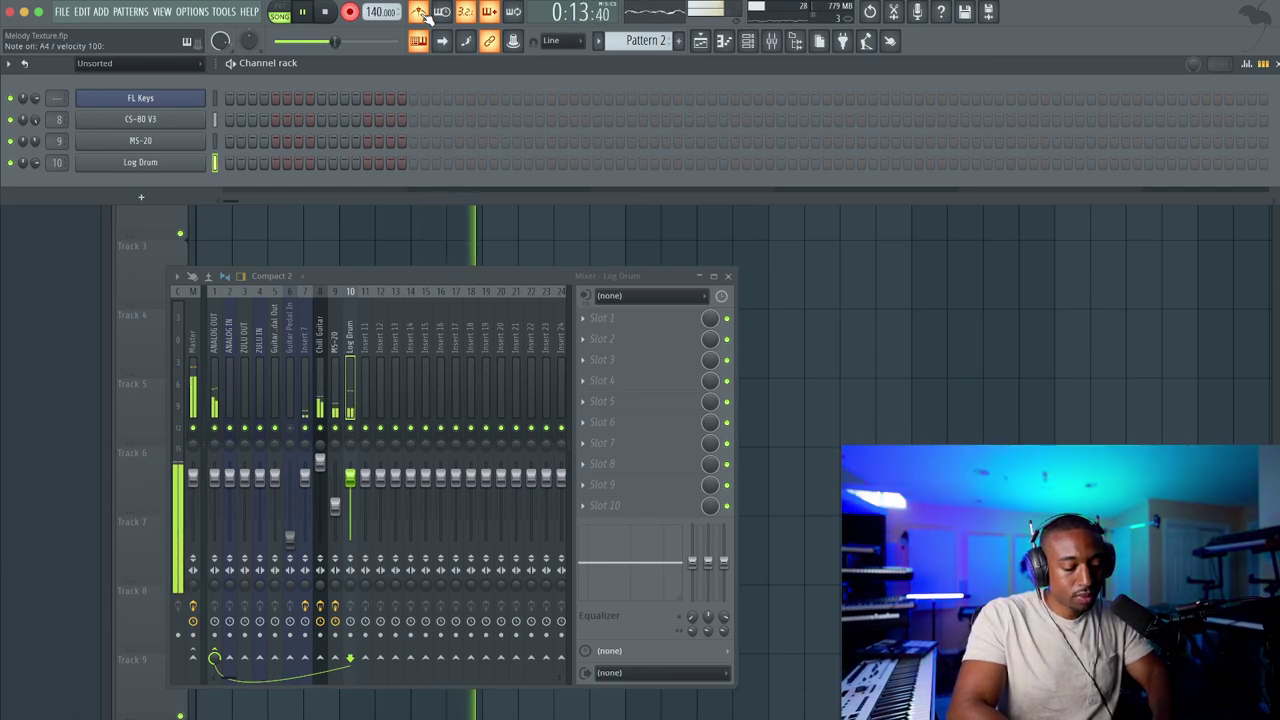
key("space")
Re-quantize the recorded Log Drum notes to a 1/4 beat snap in the piano roll and transpose them down an octave
left_click(283, 163)
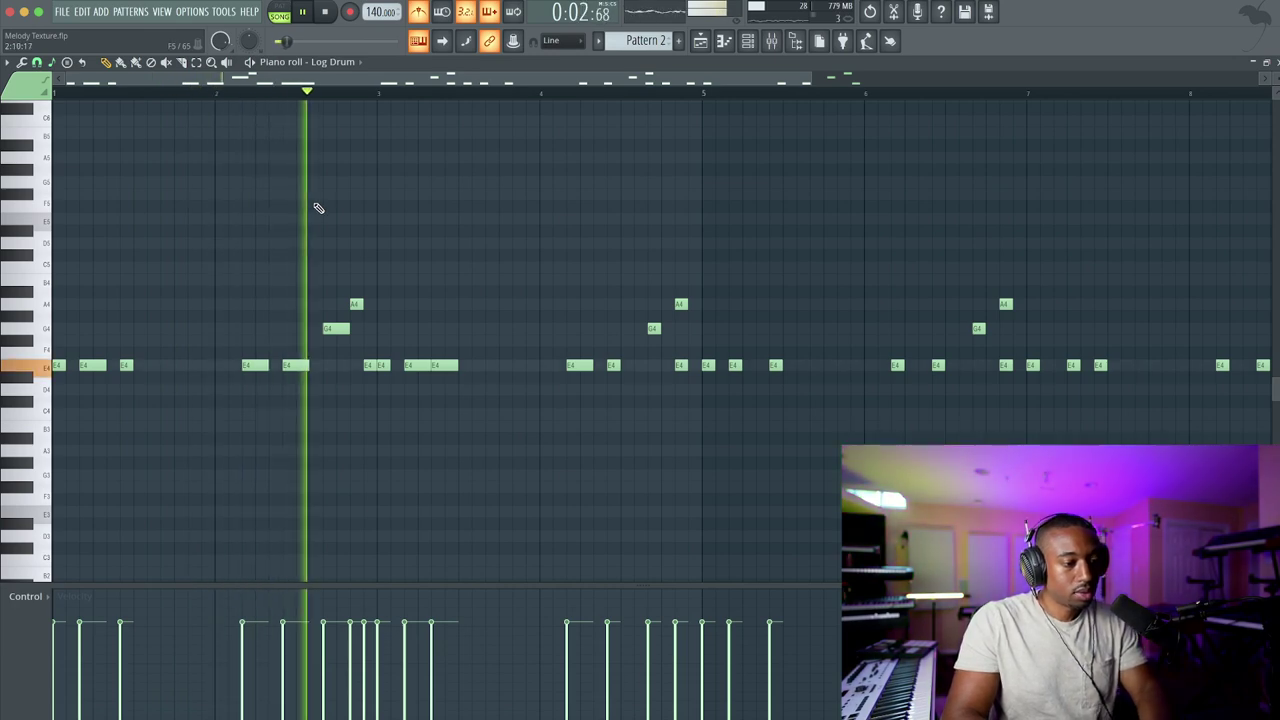
key("space")
key("ctrl+q")
left_click(37, 62)
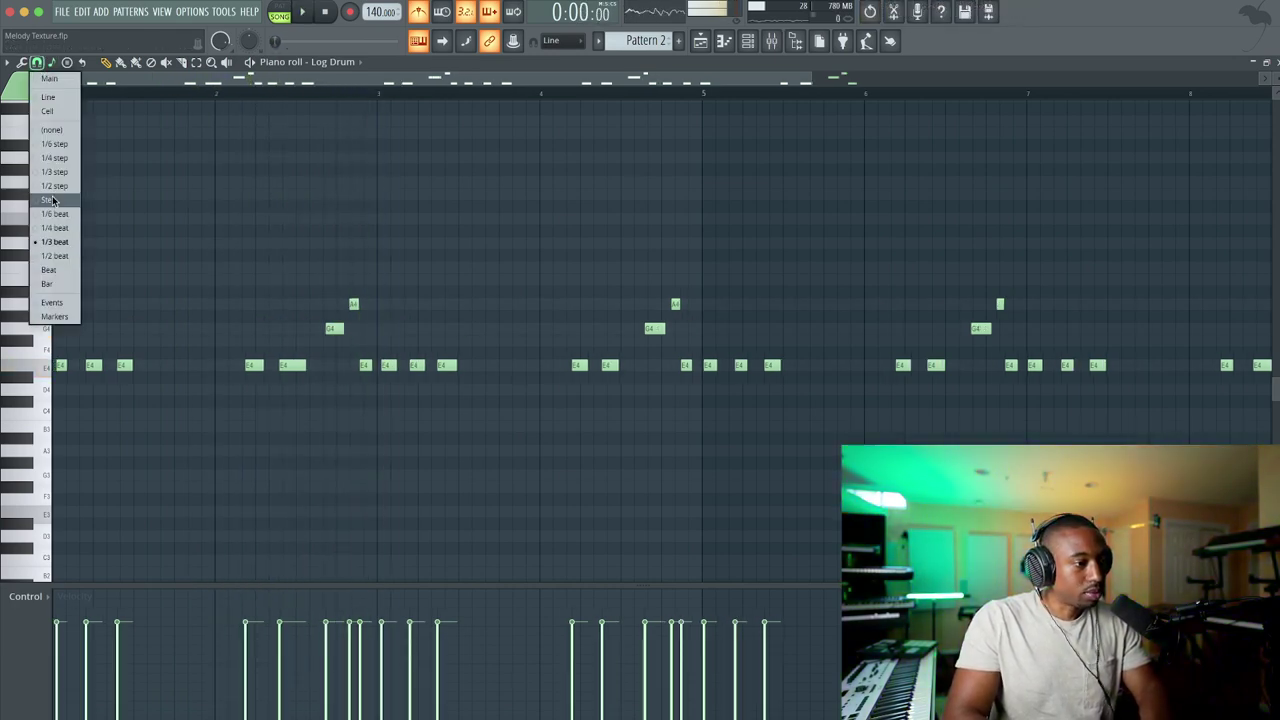
left_click(55, 256)
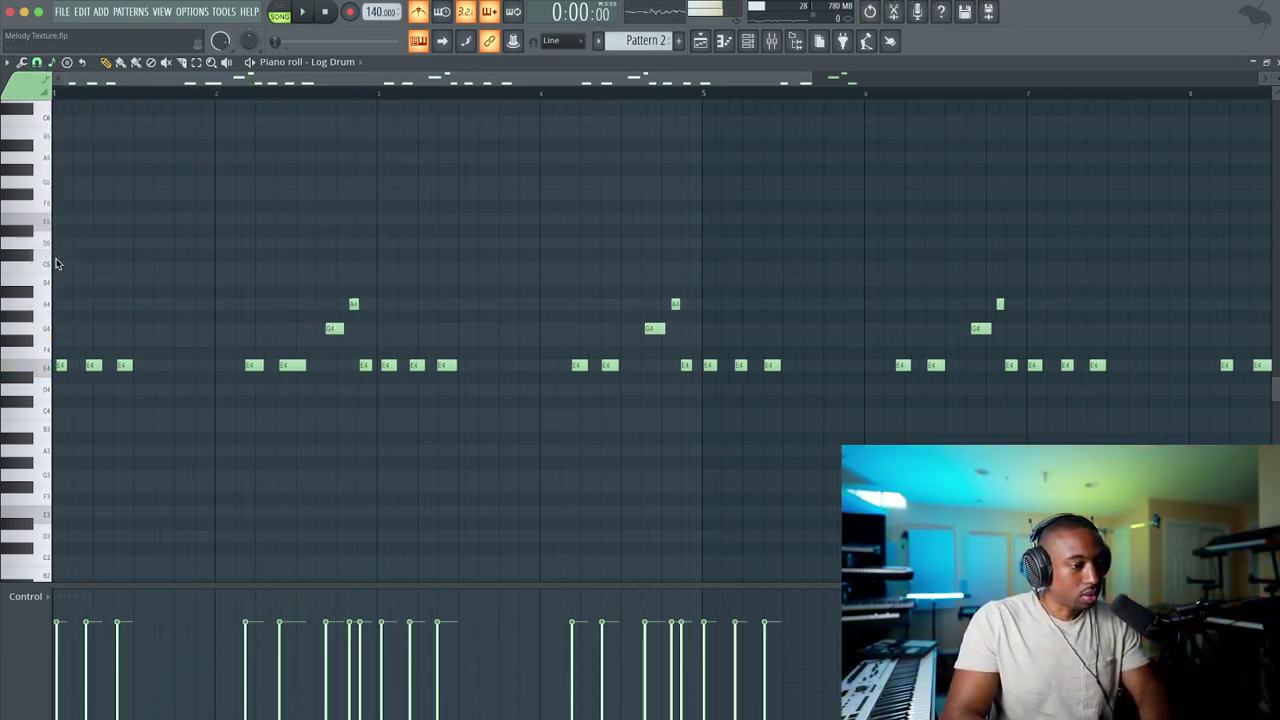
left_click(37, 62)
left_click(55, 222)
key("ctrl+q")
key("space")
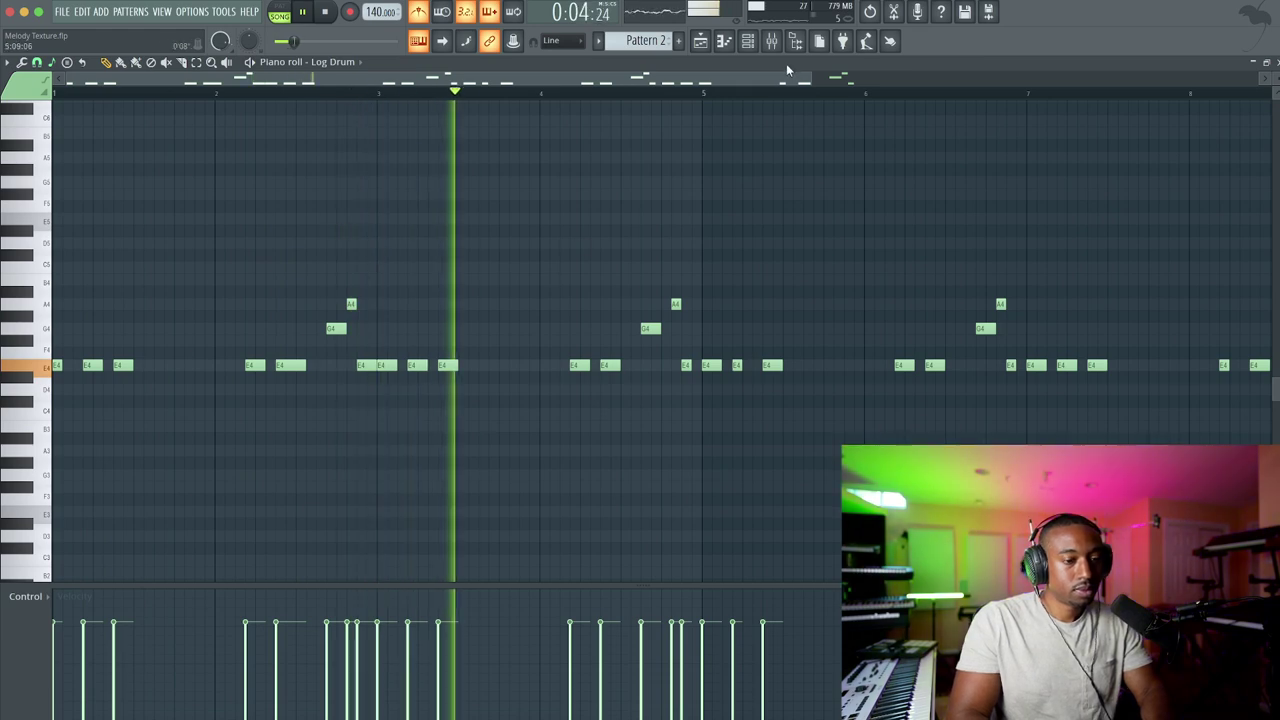
Route the Log Drum channel to mixer track 11 and save the project
left_click(747, 40)
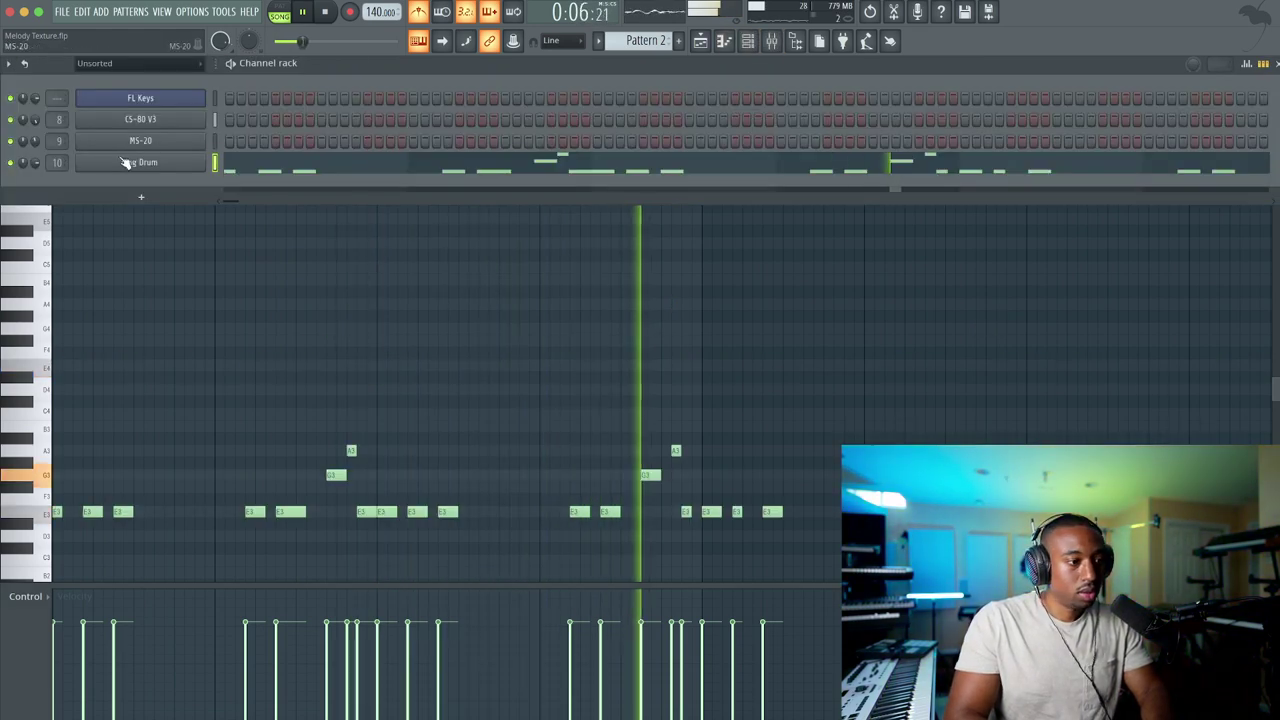
key("F9")
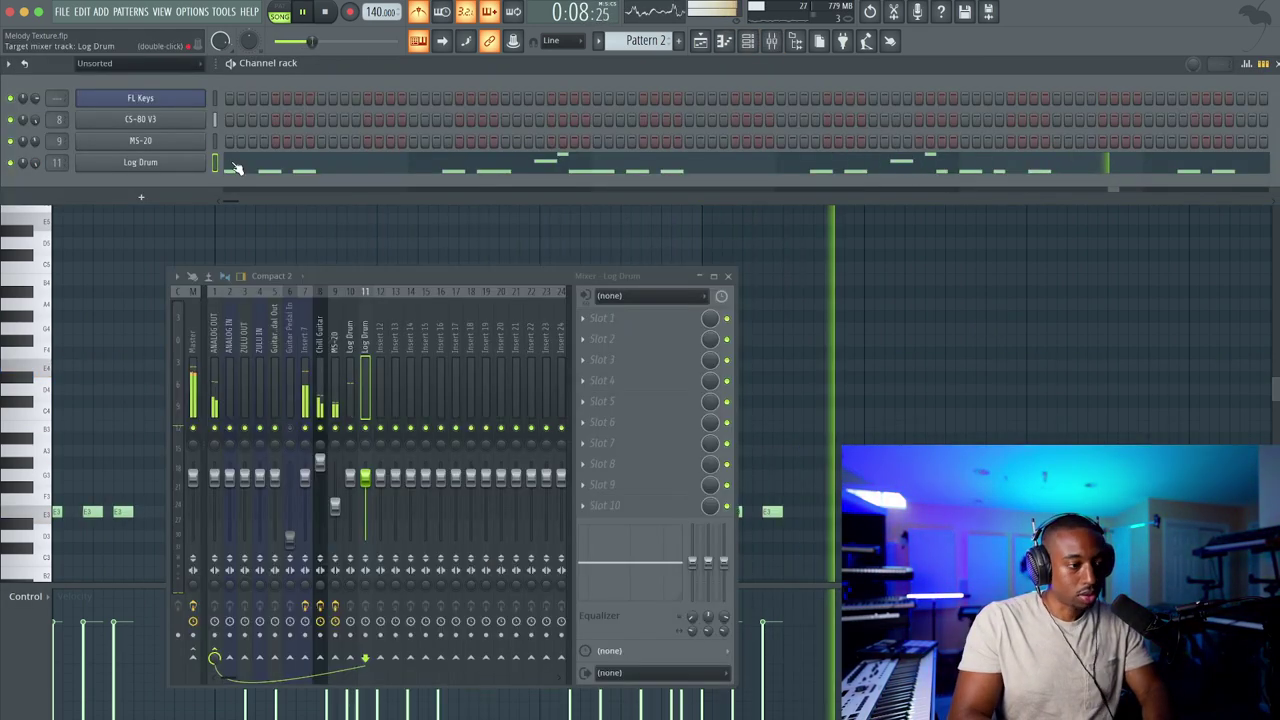
key("ctrl+s")
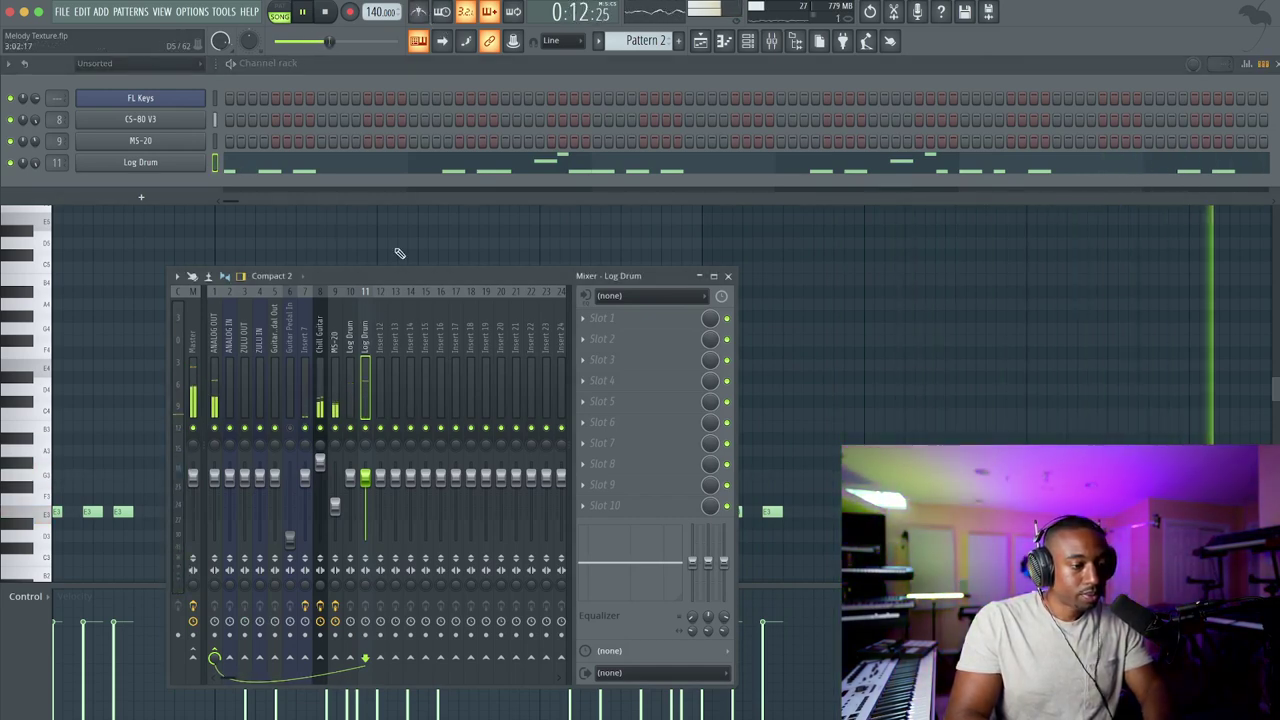
Raise the Log Drum channel's level-adjustment volume multiplier to 122% and close its plugin window
left_click(127, 166)
key("space")
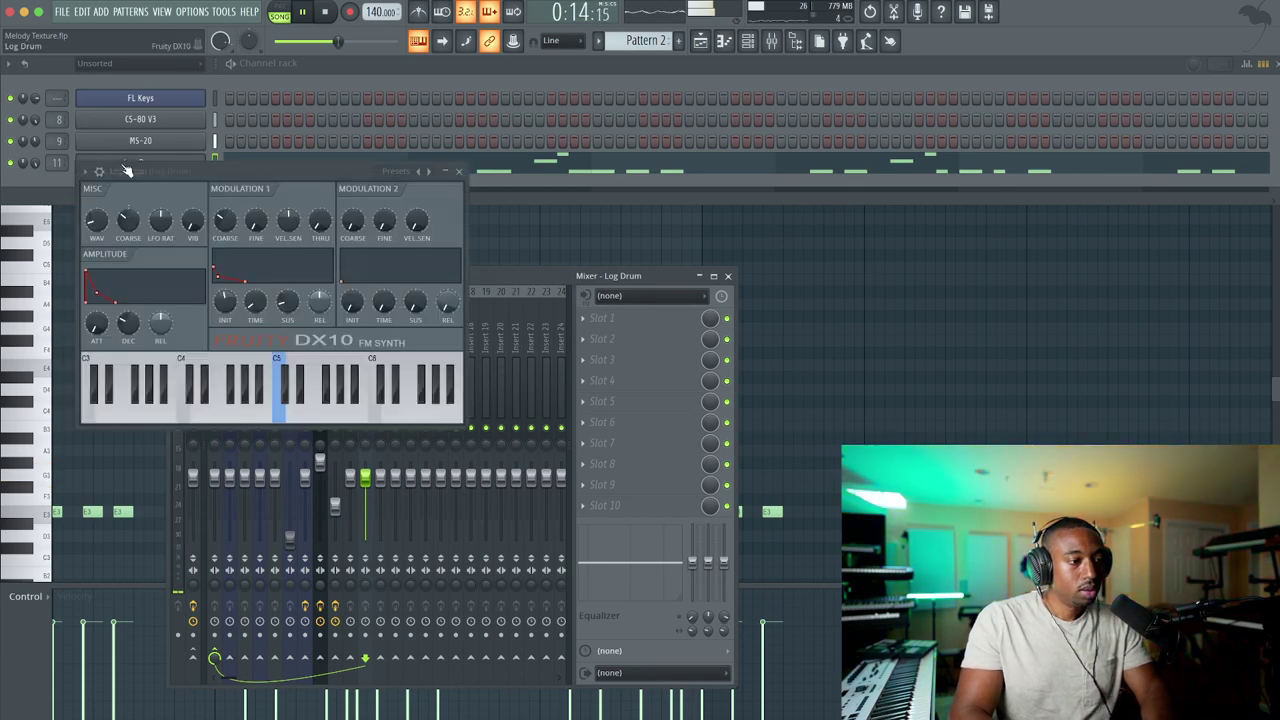
left_click(108, 181)
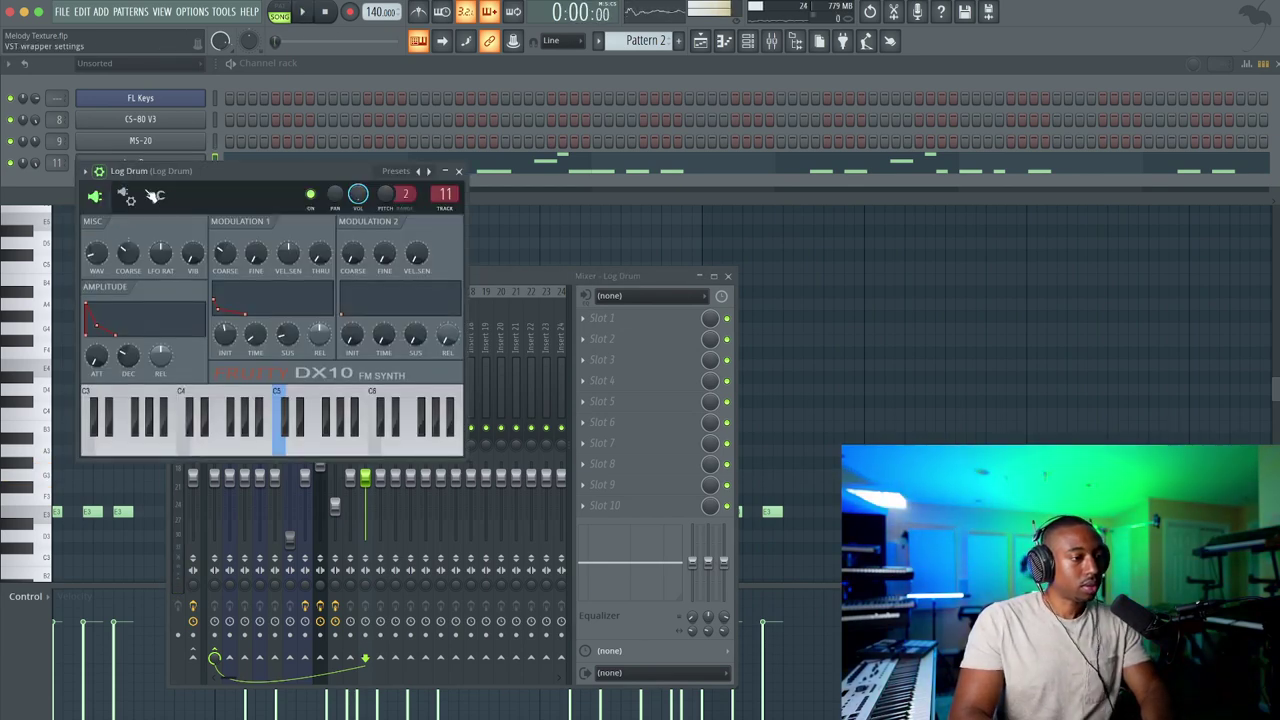
left_click(160, 197)
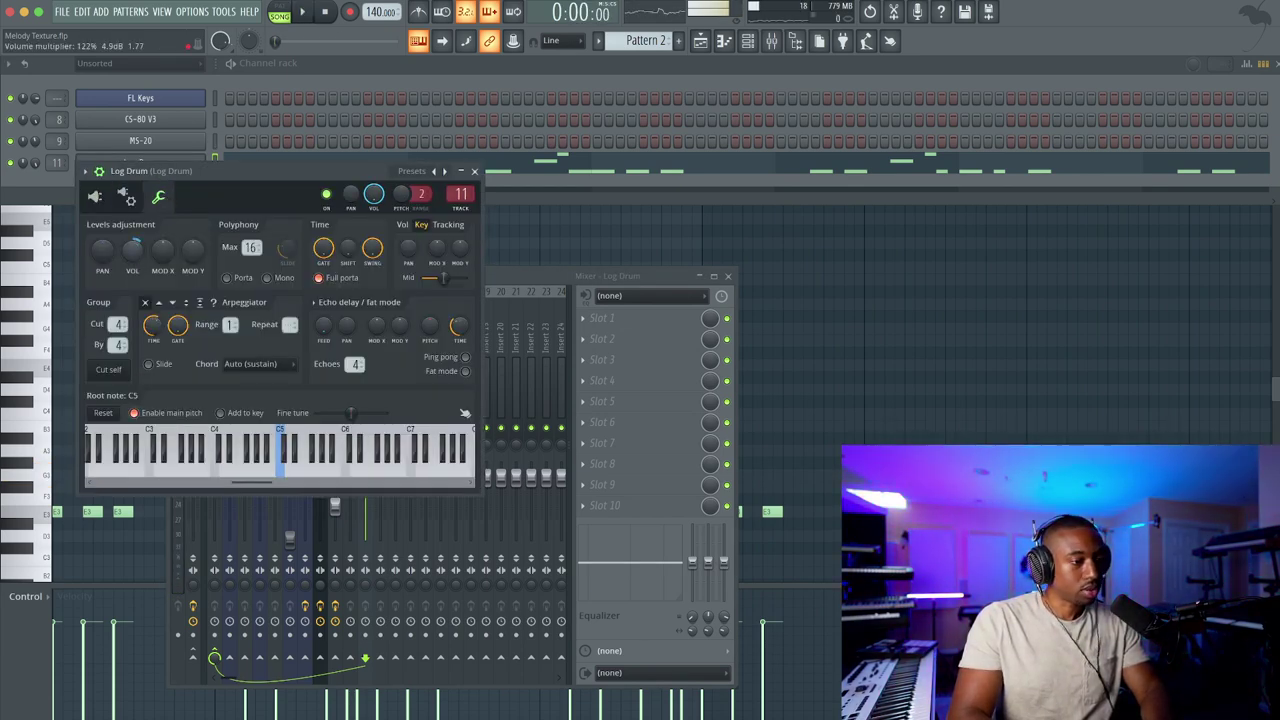
key("space")
left_click(474, 171)
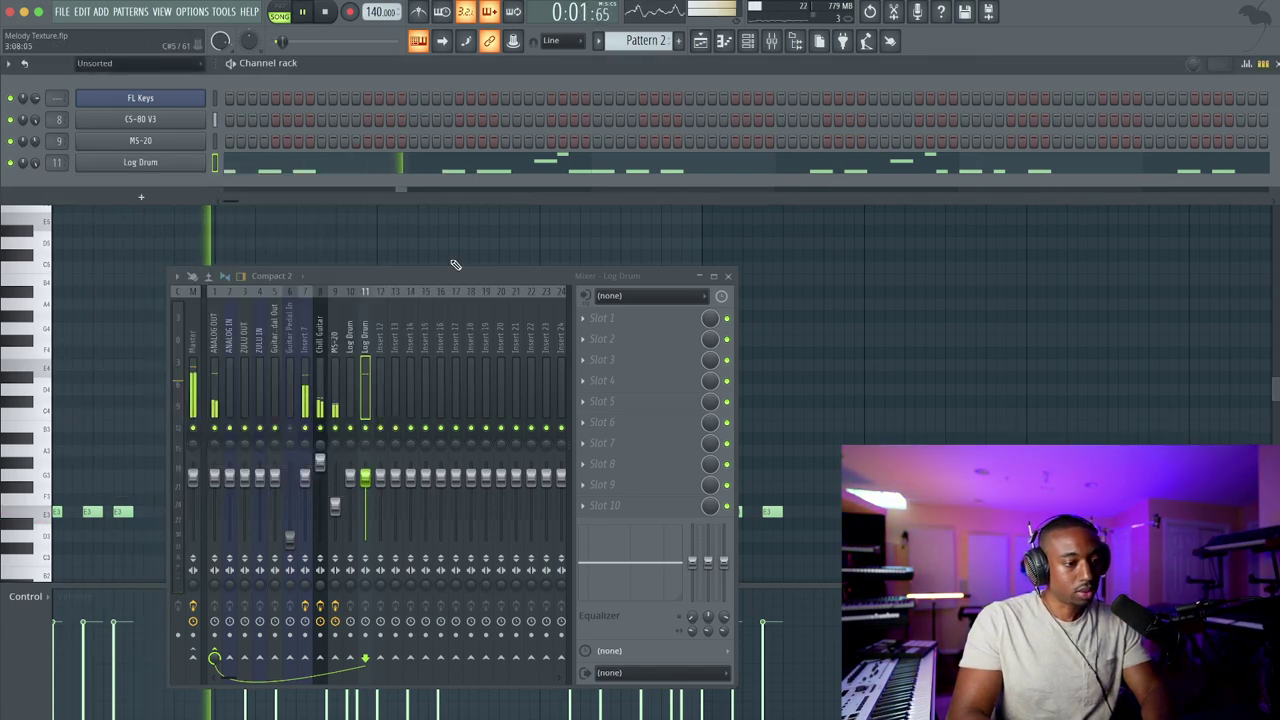
Load LOLCOMP in the Log Drum track's first effect slot, use its panda mode with raised input, and lower the track fader slightly
left_click(617, 327)
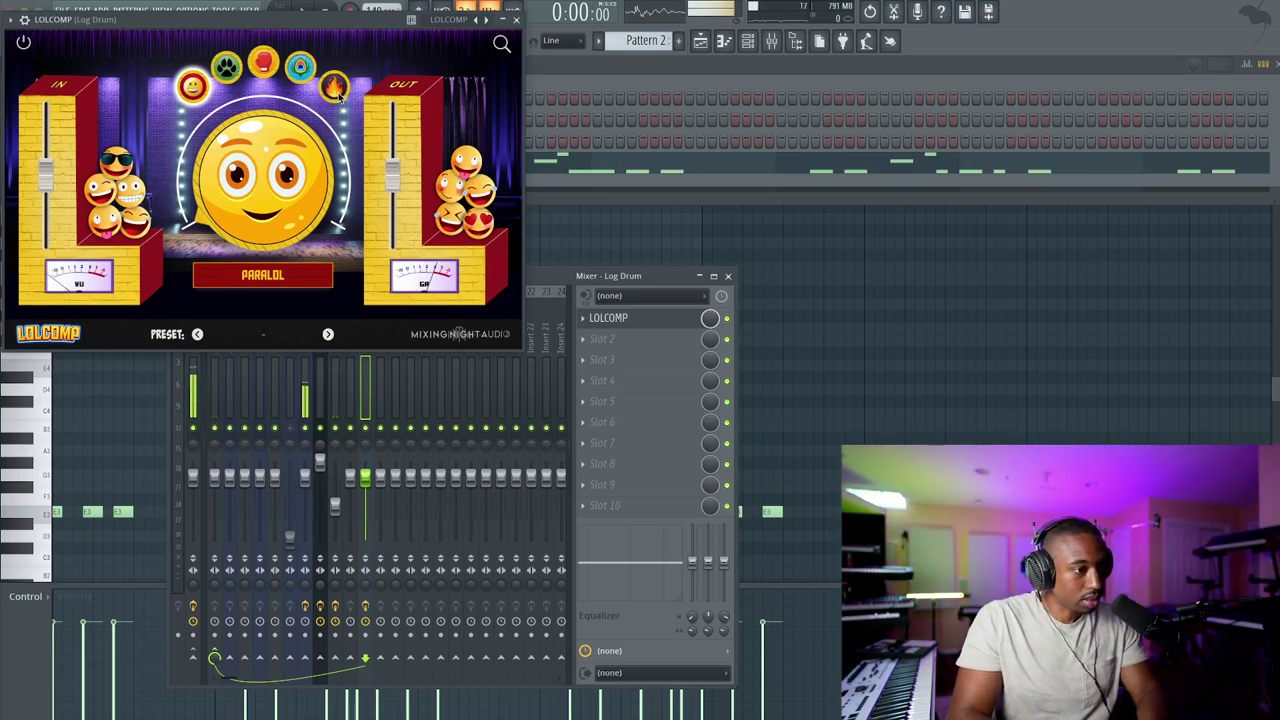
left_click(226, 76)
key("space")
left_click_drag(48, 172, 51, 143)
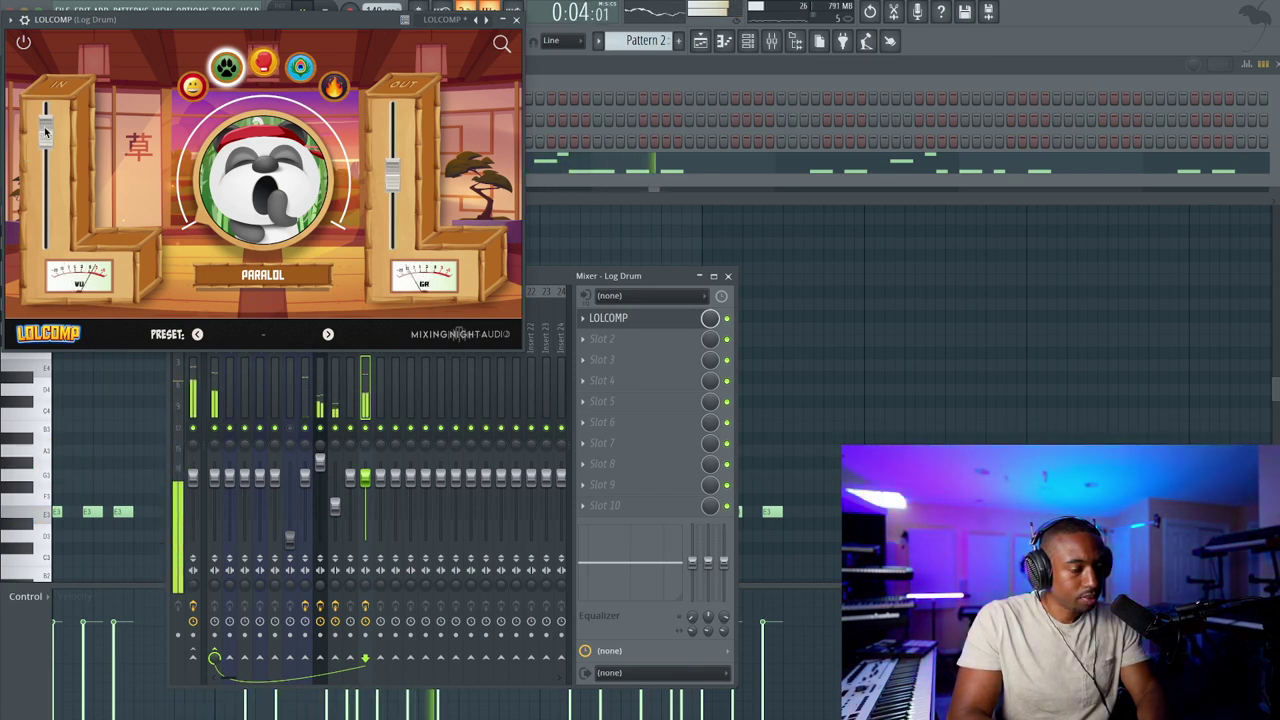
left_click(516, 20)
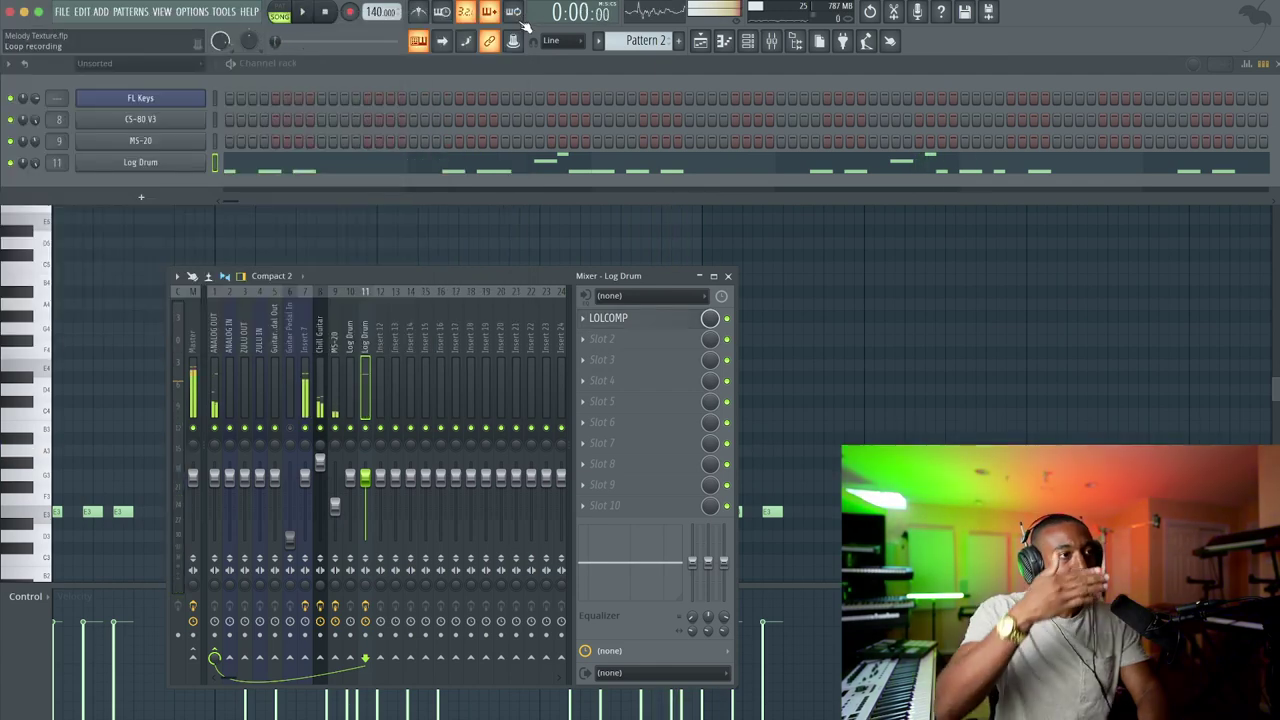
key("space")
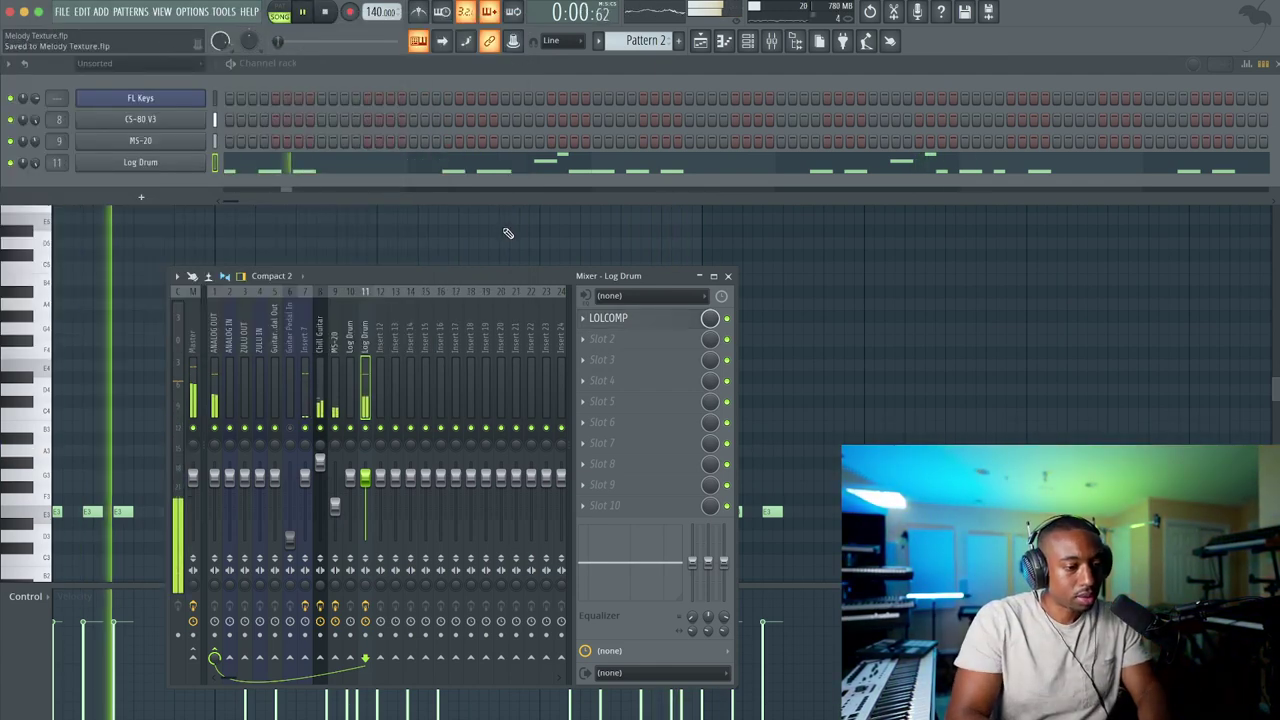
left_click_drag(366, 477, 369, 481)
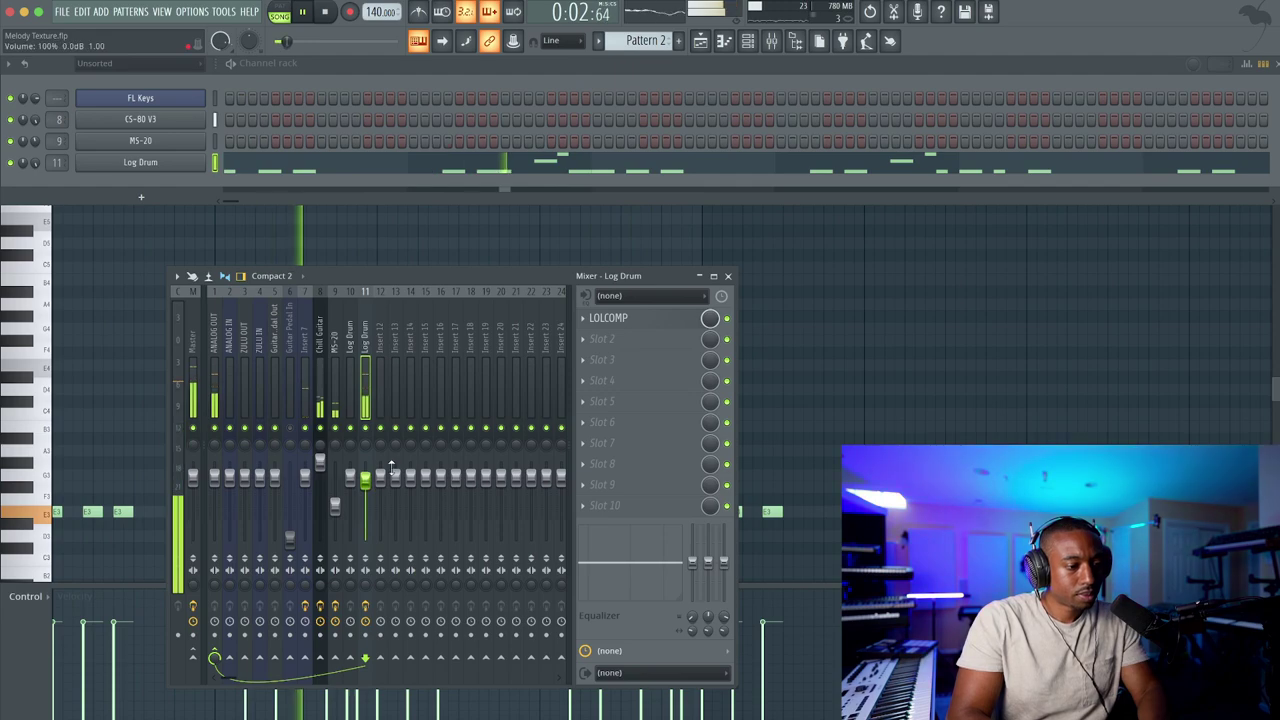
Load Hyper Chorus in the Log Drum track's second effect slot, set its mix to 100% wet, and bypass the effect
left_click(645, 345)
left_click(538, 21)
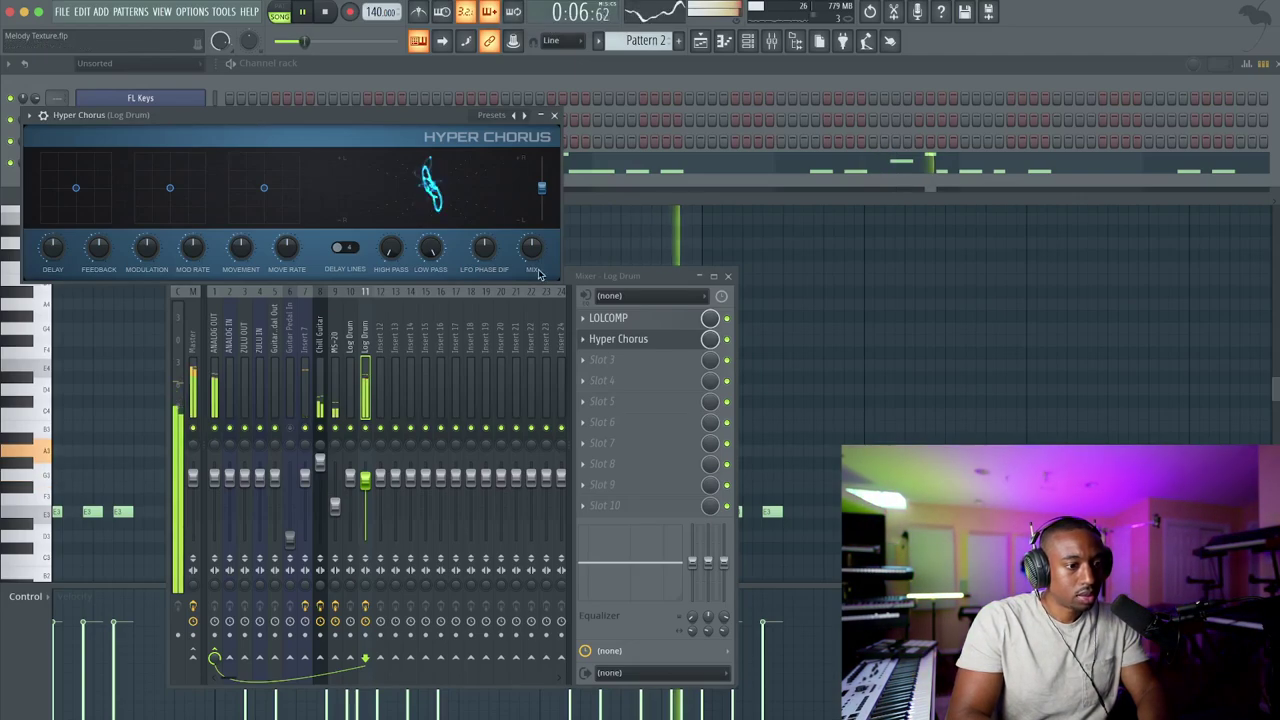
left_click_drag(531, 246, 531, 220)
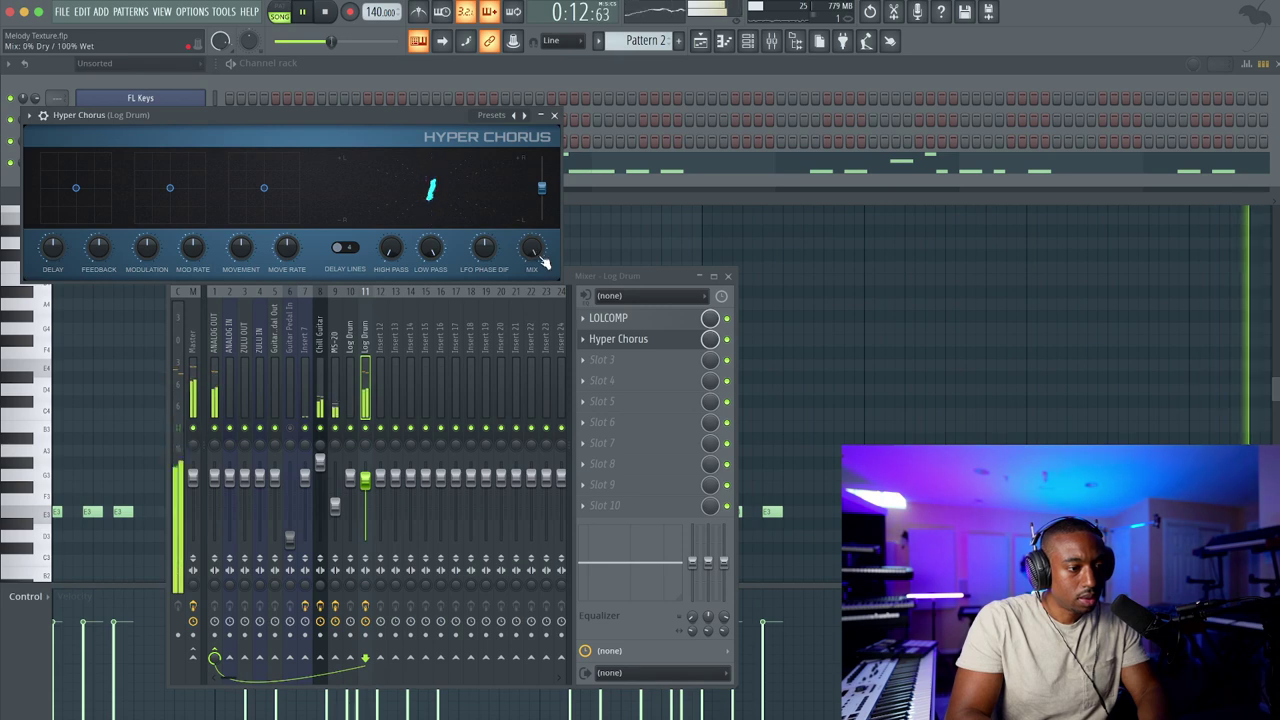
key("space")
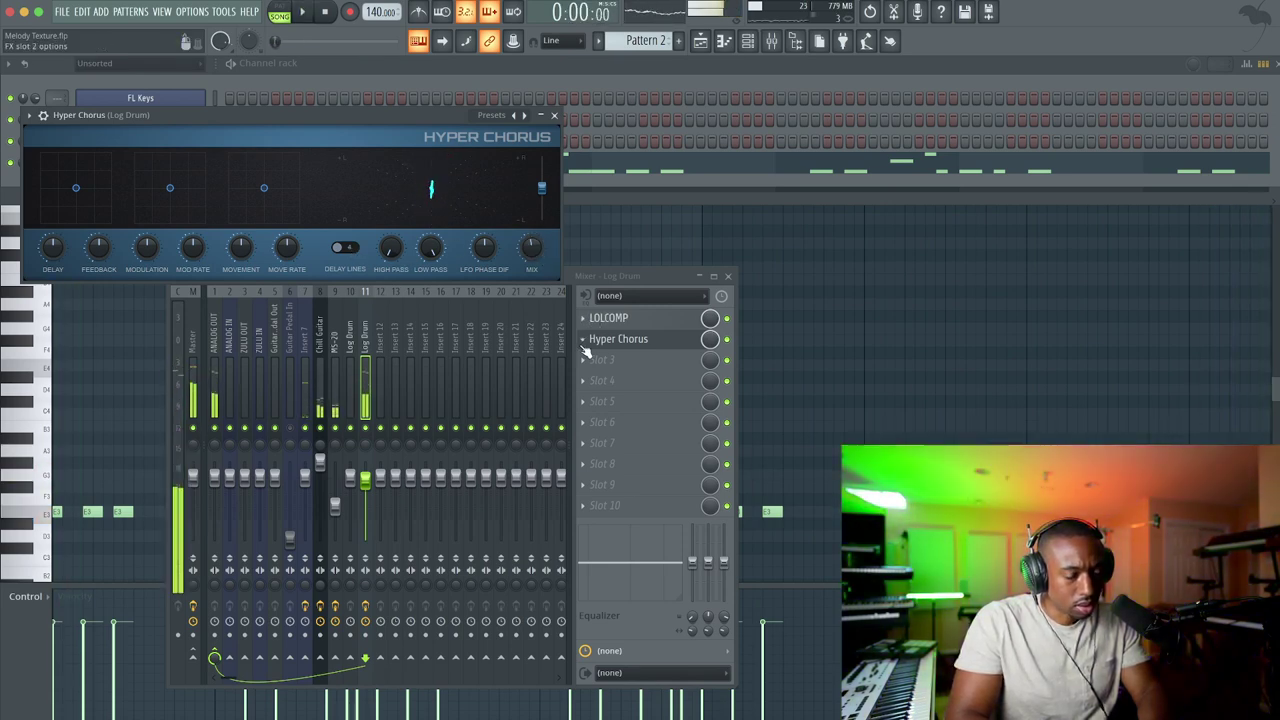
left_click(728, 340)
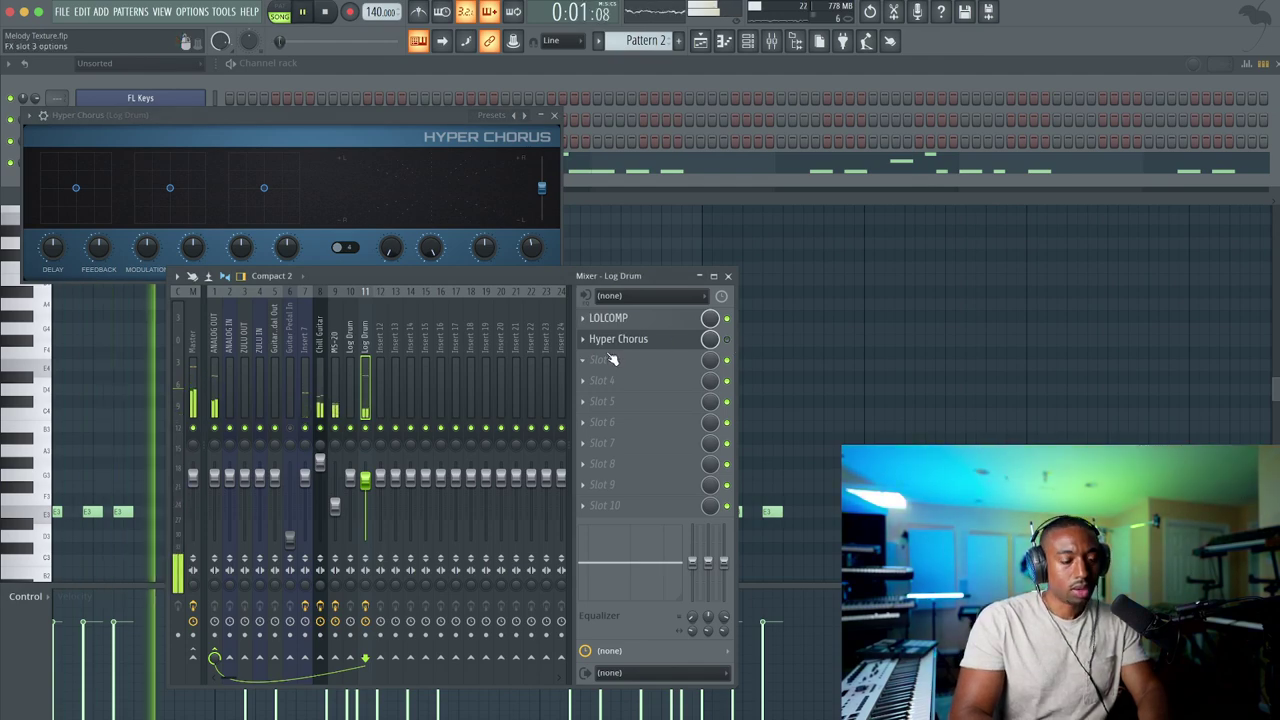
Load Fruity Stereo Enhancer in the Log Drum track's third slot, turn its phase offset to the right, and save the project
left_click(605, 362)
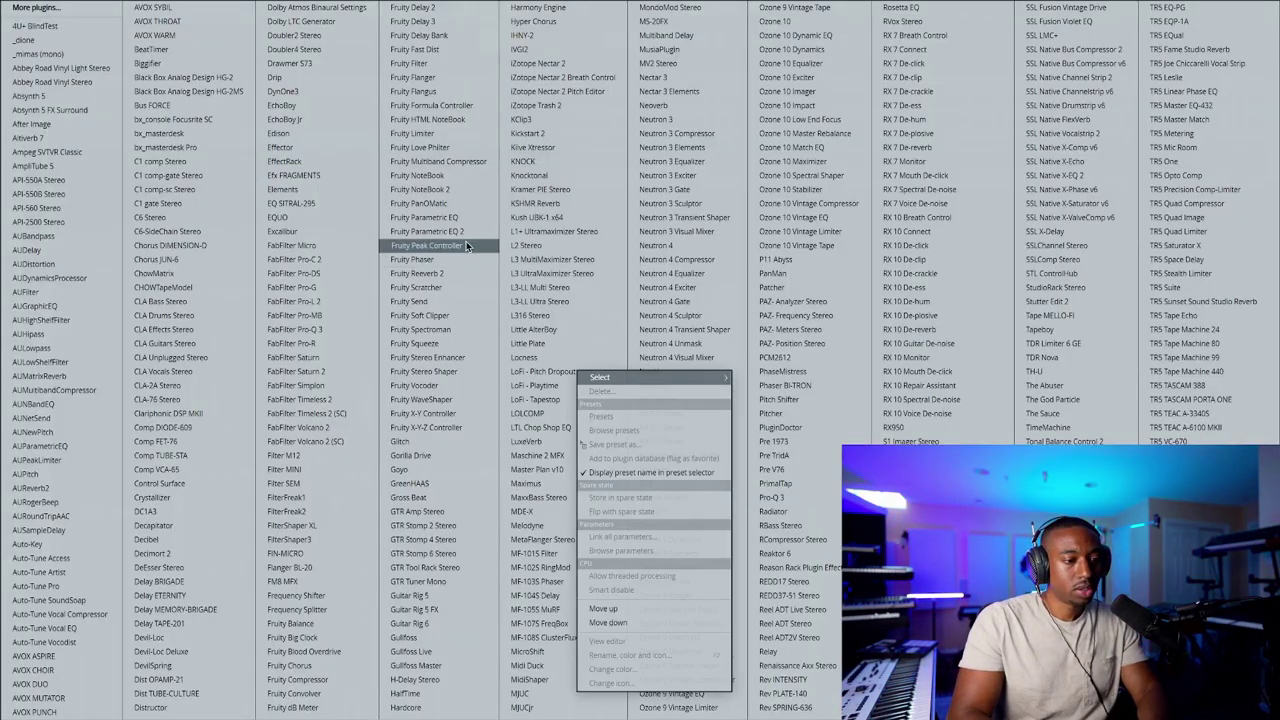
left_click(463, 357)
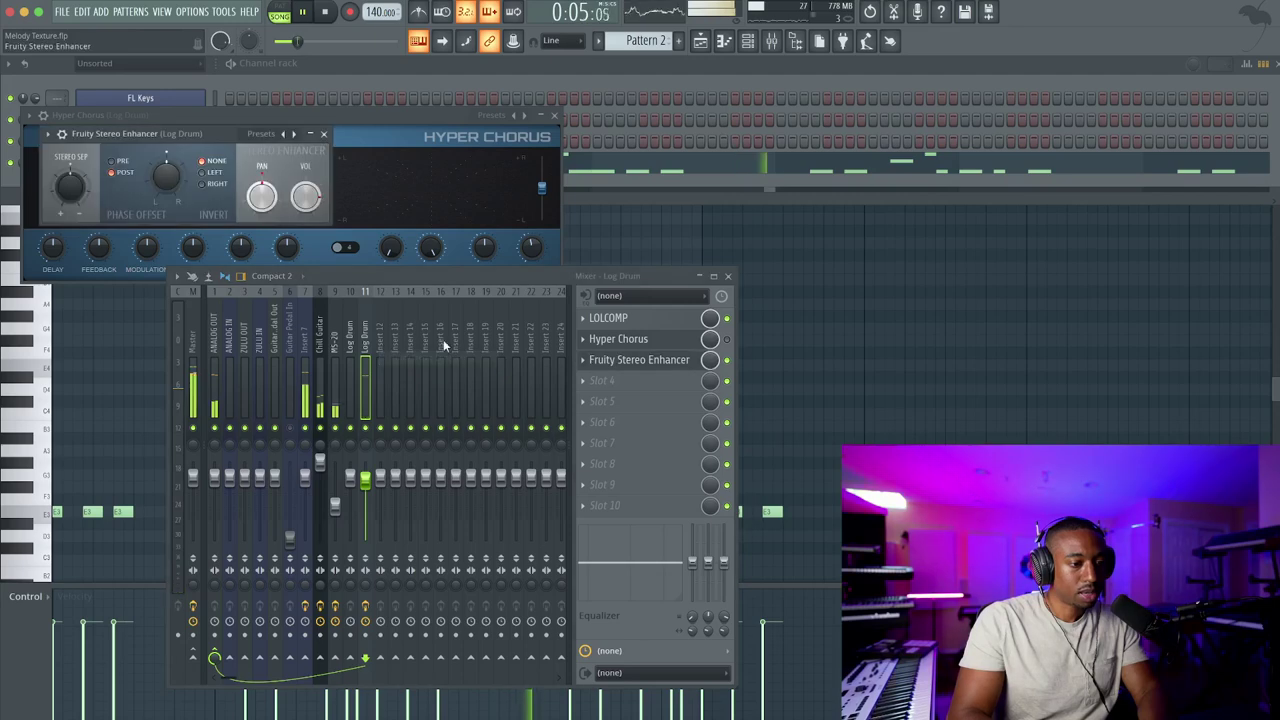
key("space")
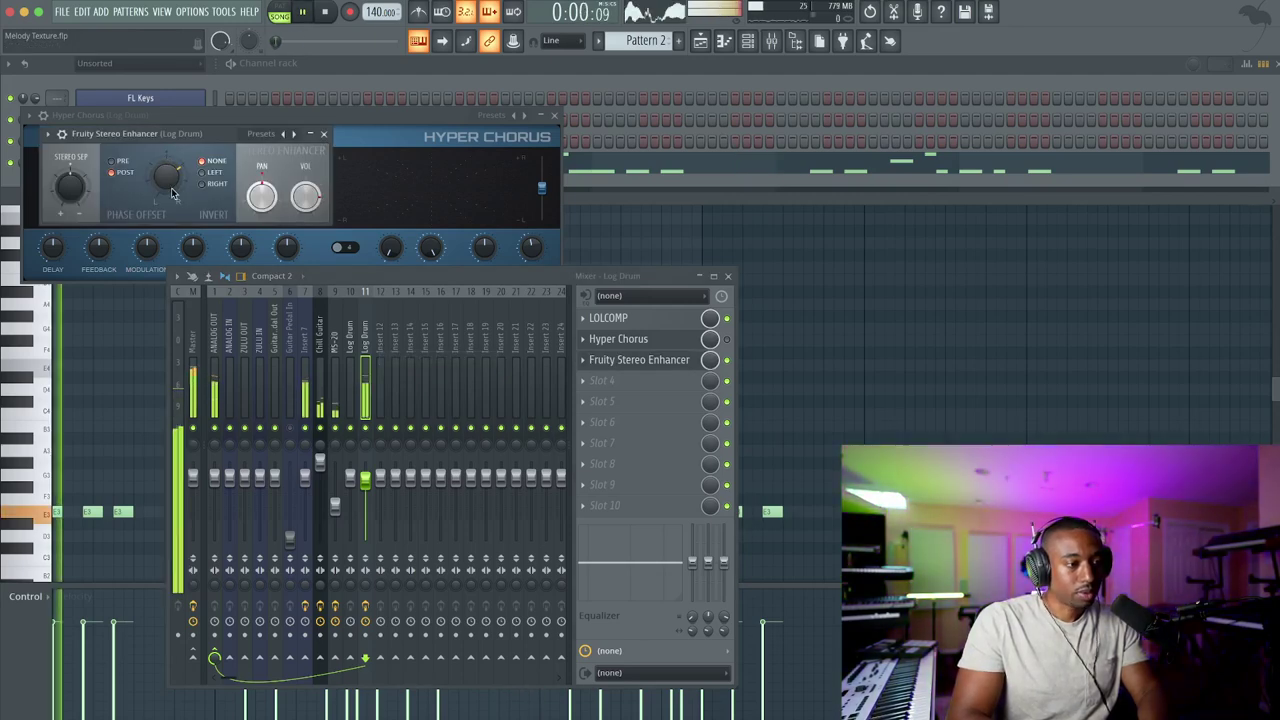
left_click(321, 135)
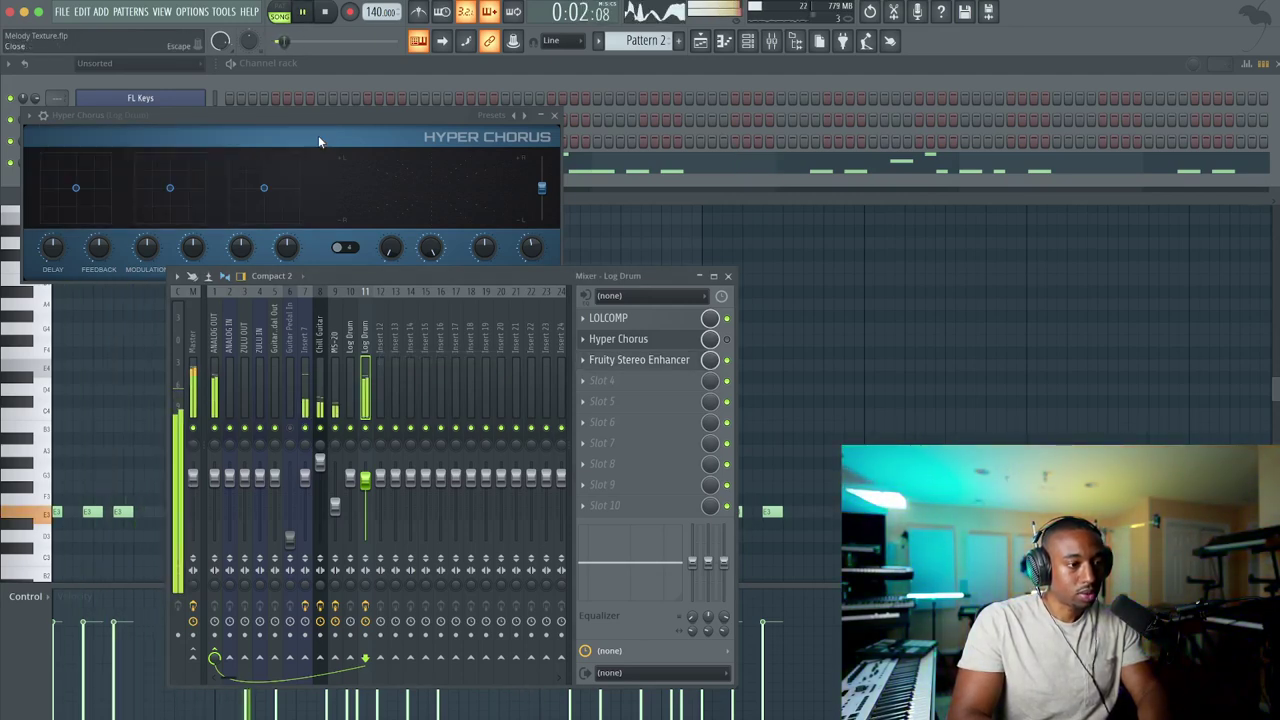
left_click(551, 115)
key("ctrl+s")
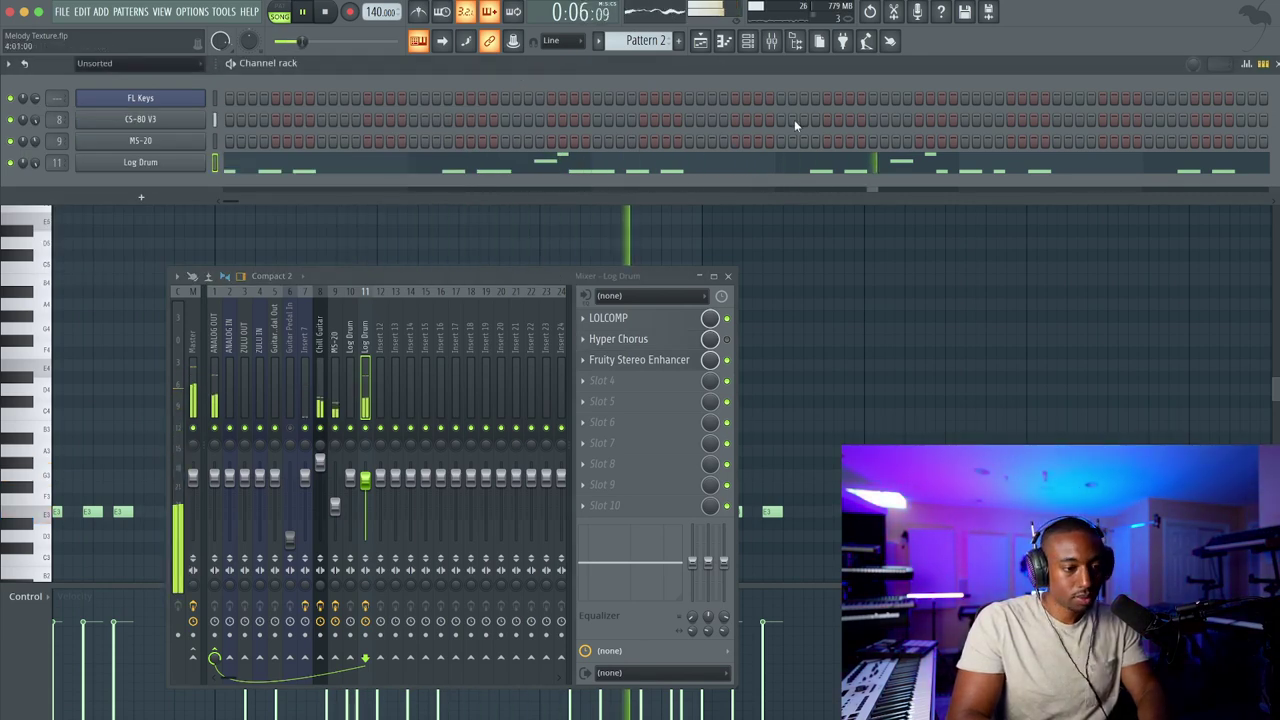
Duplicate the Pattern 2 clip on playlist Track 2 so it continues from bar 9 to bar 17
left_click(700, 40)
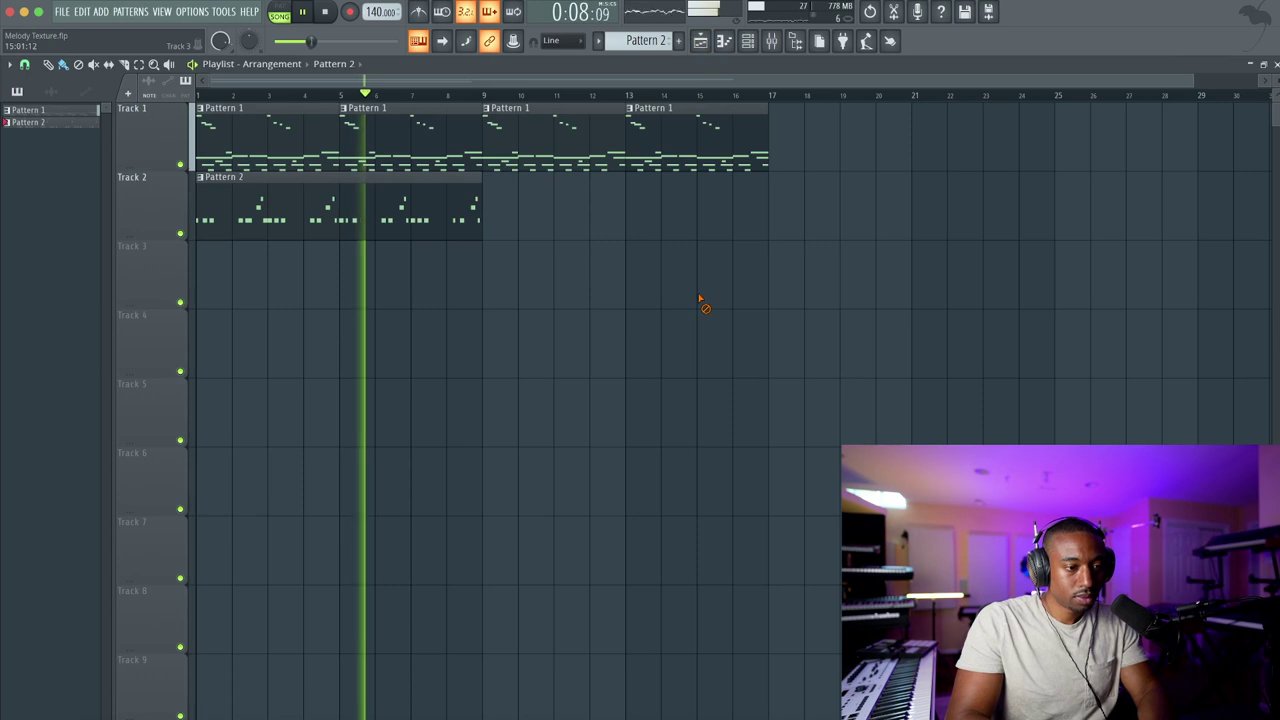
left_click_drag(522, 217, 200, 190)
key("ctrl+b")
left_click(591, 277)
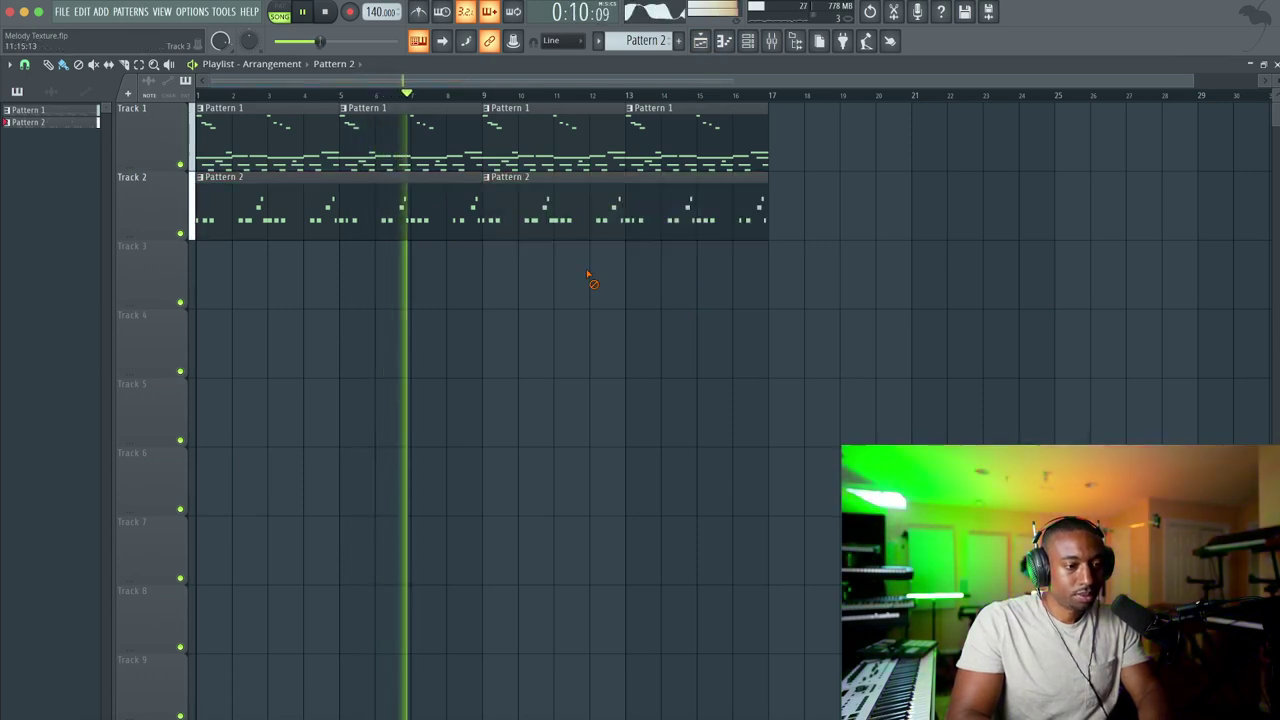
Browse Friends Sounds to KSHMR's Sounds of KSHMR Vol 4 and expand the Dance Drum Loops folder under Drum Loops - By Genre
left_click(795, 40)
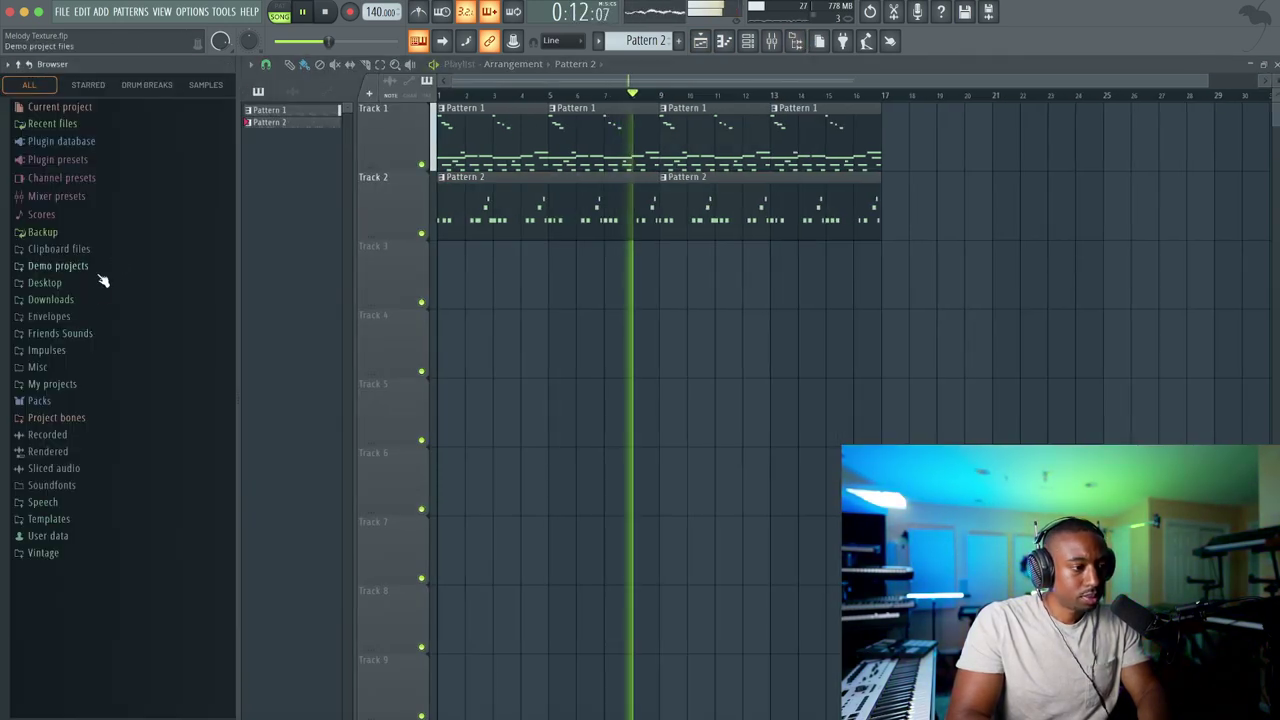
left_click(88, 333)
scroll(88, 362, "down", 10)
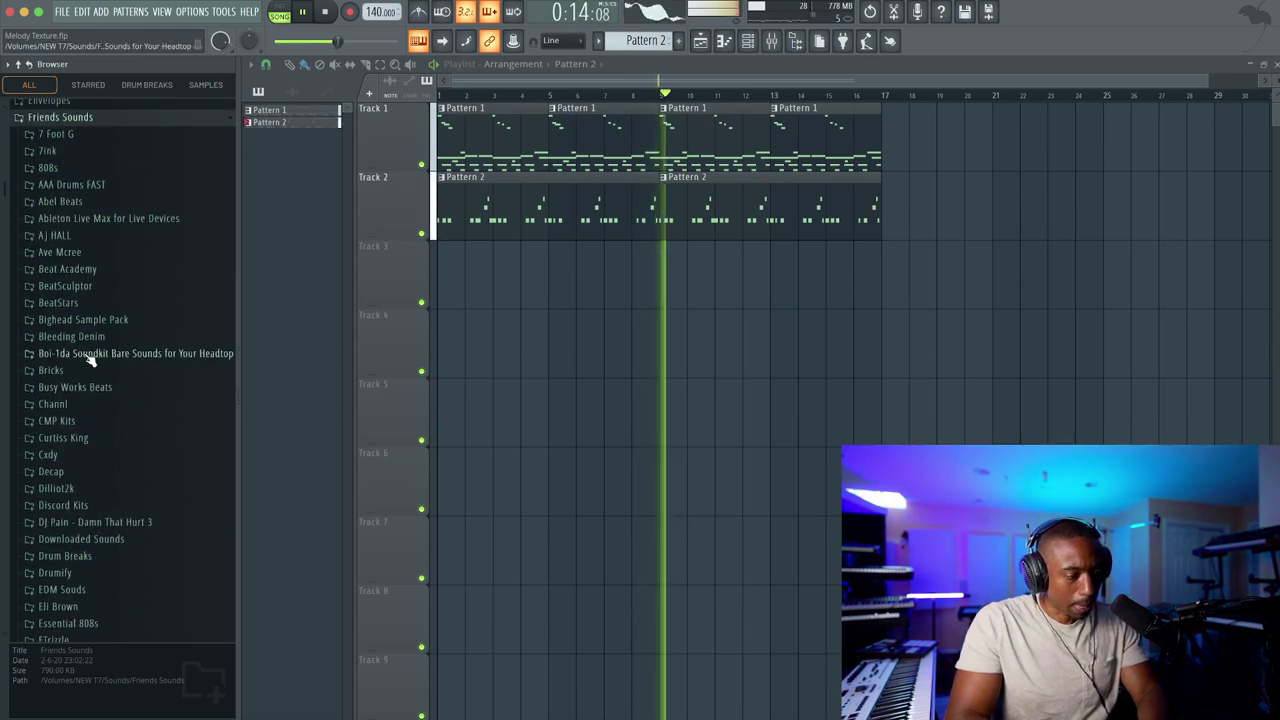
scroll(85, 370, "down", 3)
scroll(83, 378, "up", 8)
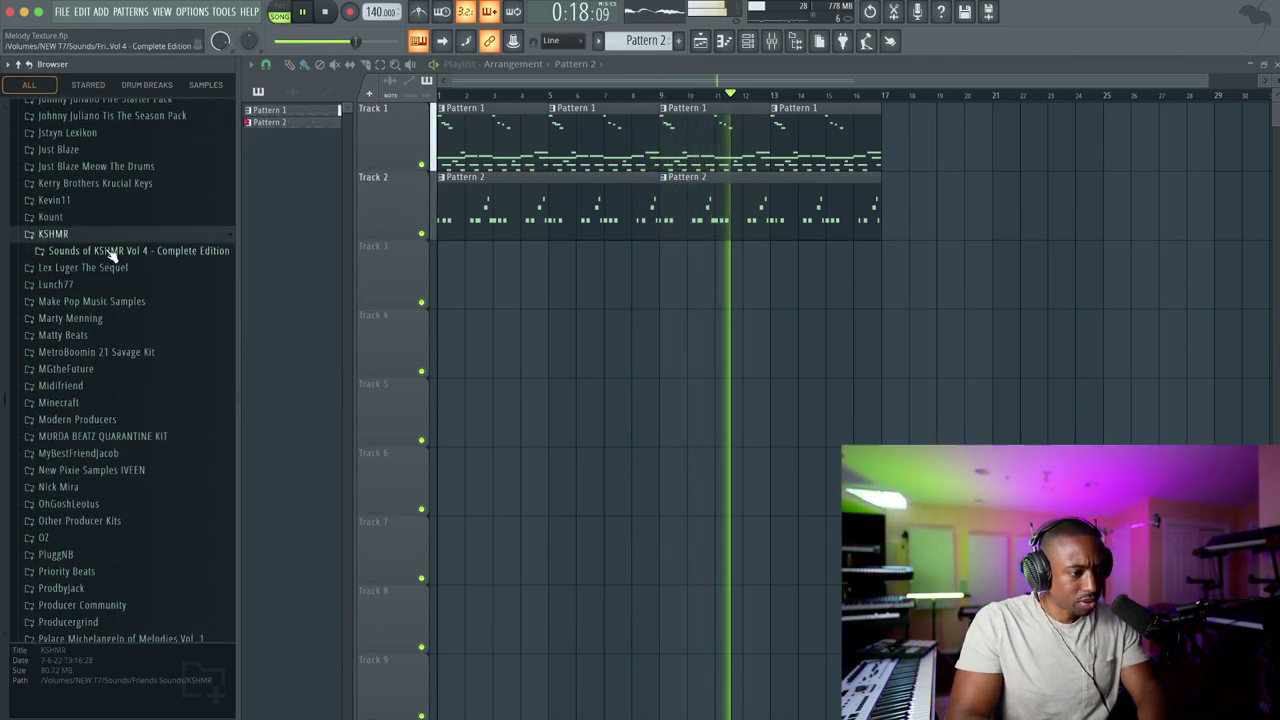
left_click(100, 251)
left_click(112, 268)
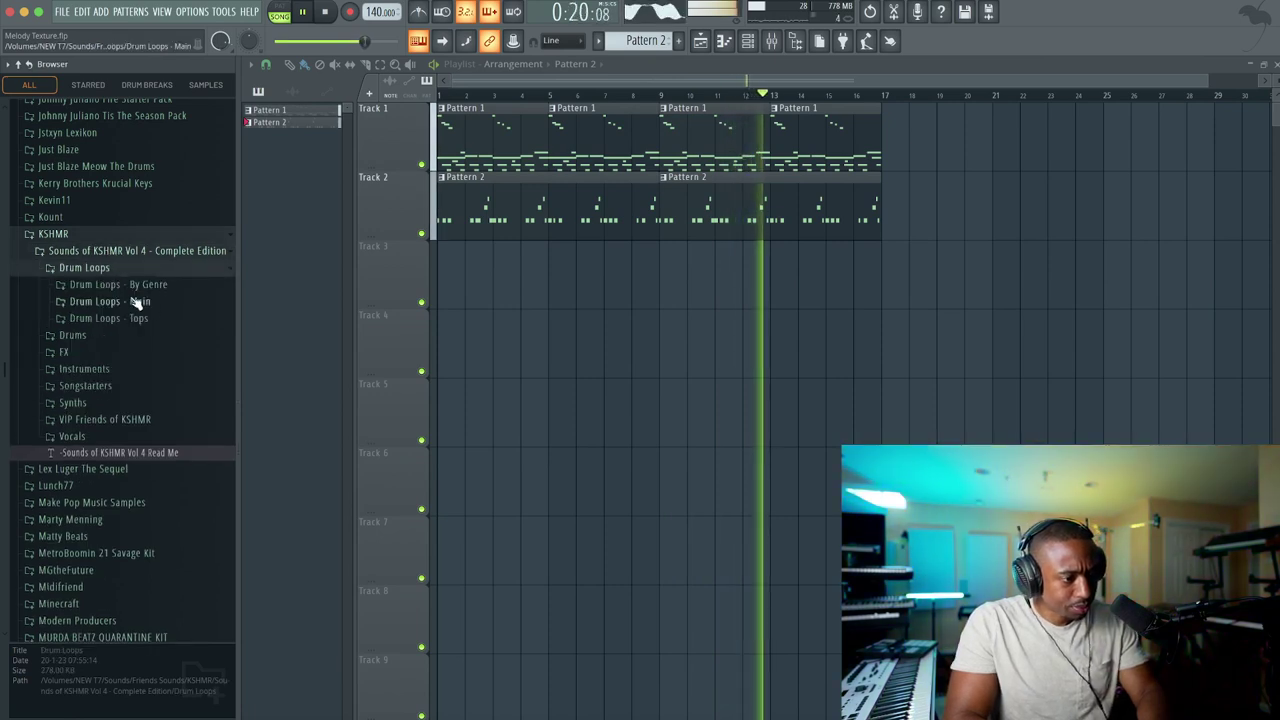
left_click(160, 285)
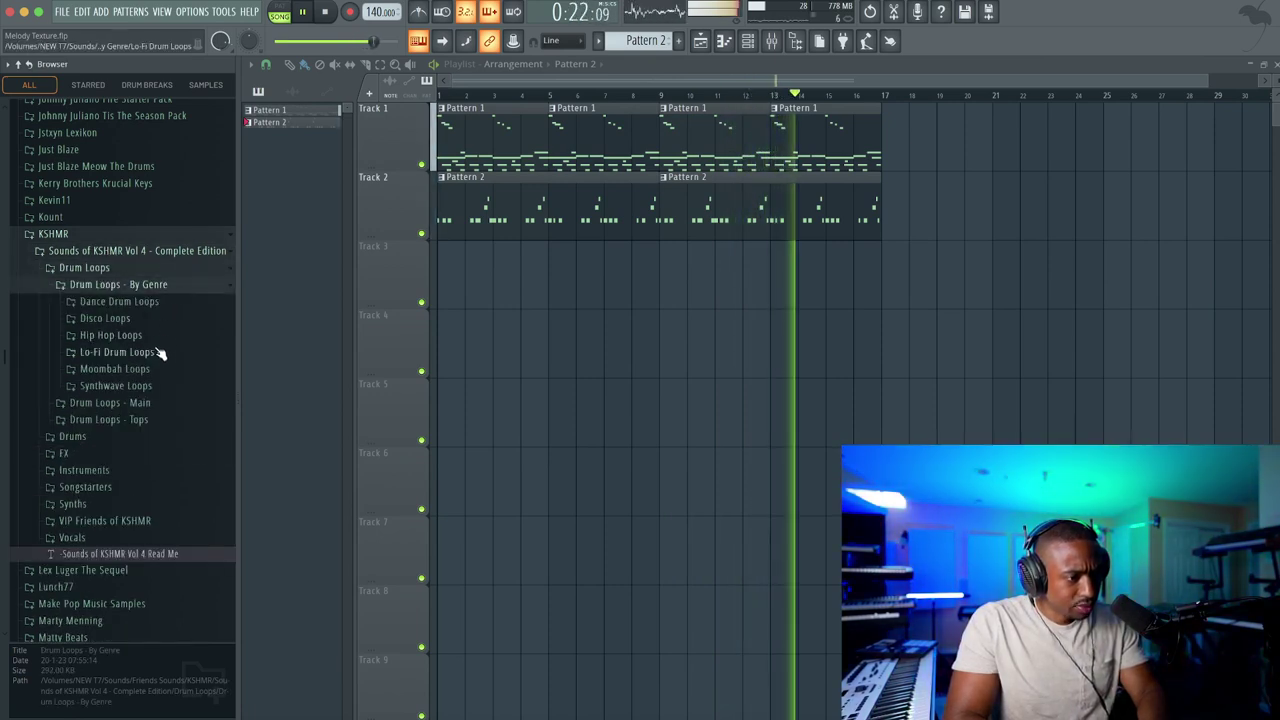
left_click(148, 304)
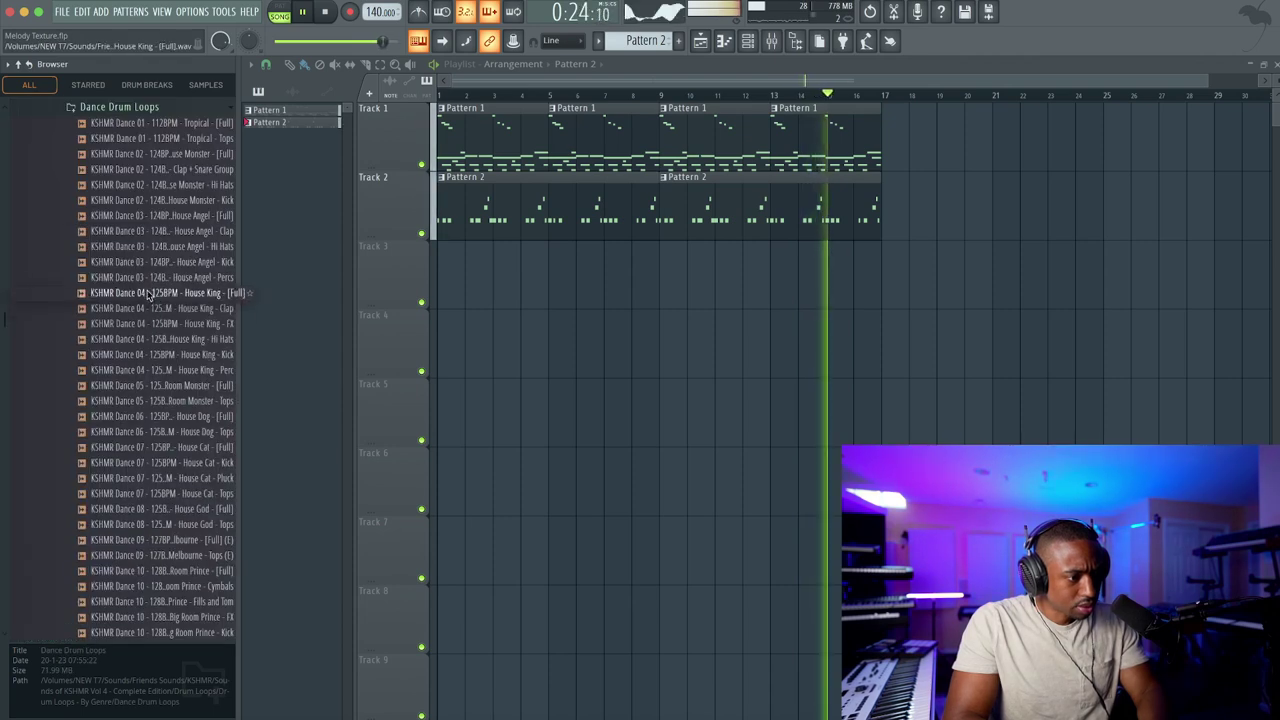
Stop playback and audition the KSHMR Dance 04 House King clap and full loops
key("space")
left_click(170, 308)
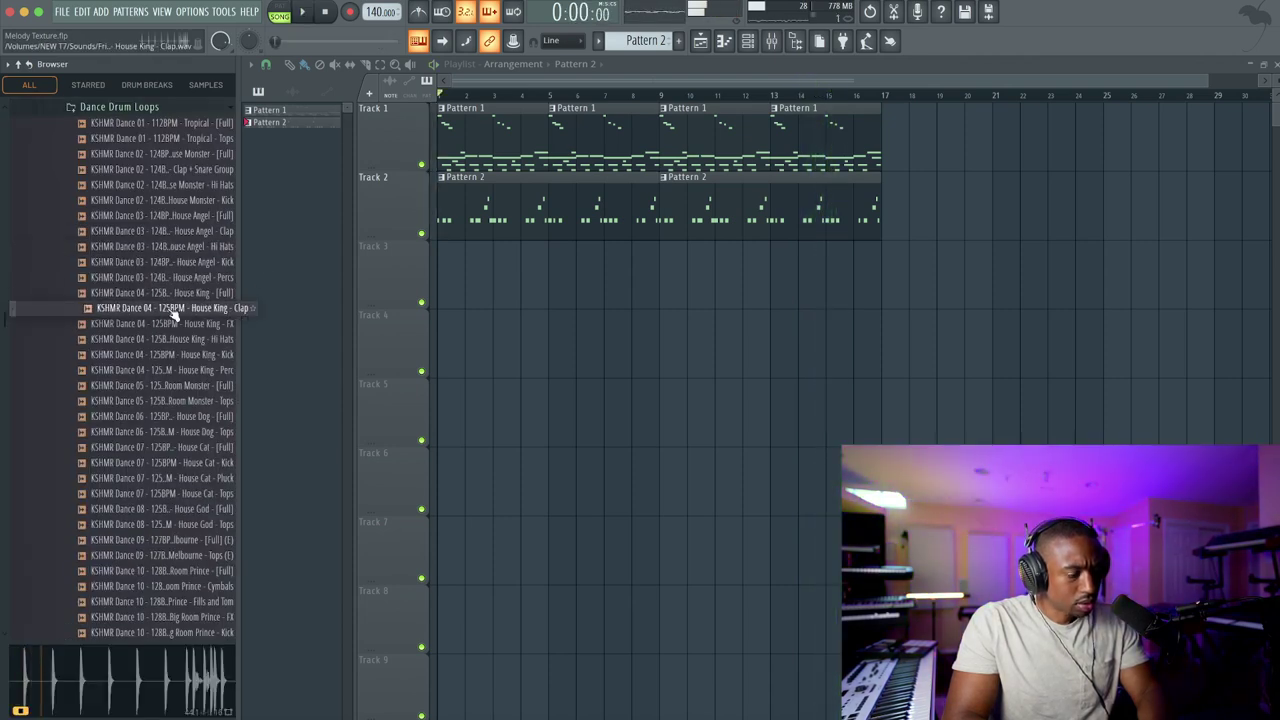
left_click(174, 294)
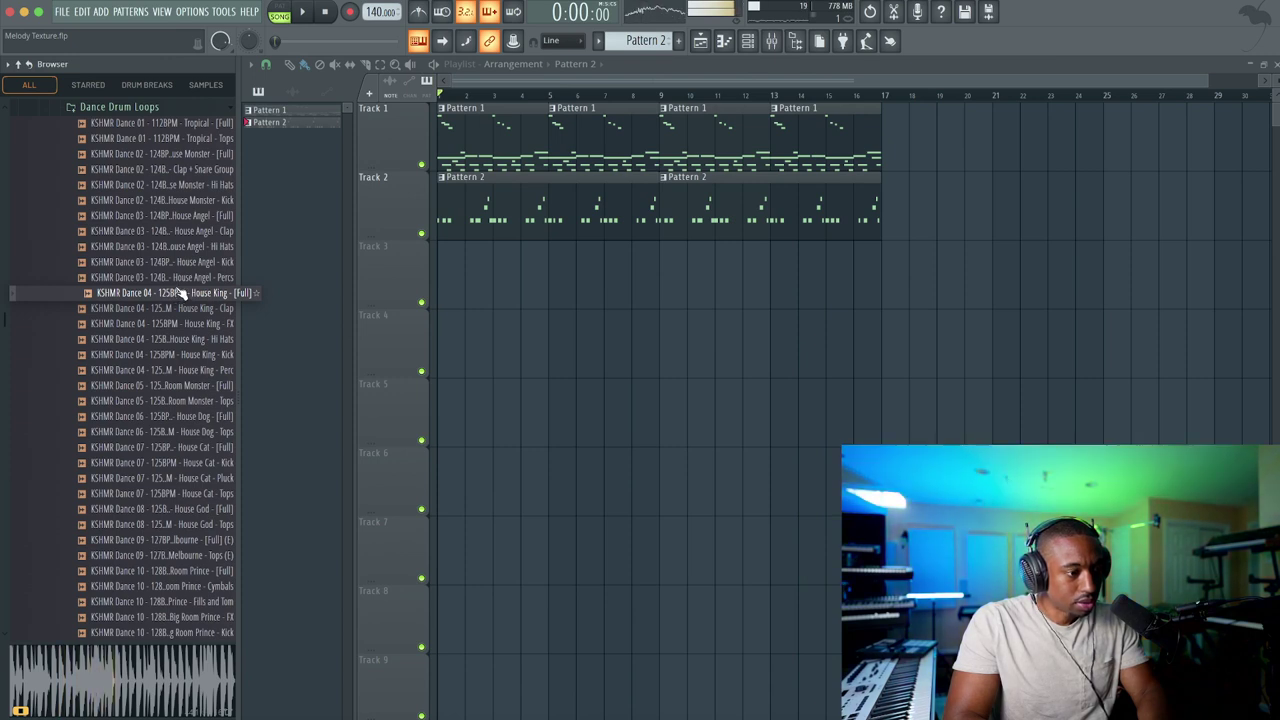
Place the KSHMR Dance 04 House King full loop at the start of playlist Track 3 and set its time-stretching mode to Stretch
left_click_drag(176, 292, 449, 266)
double_click(482, 266)
left_click(695, 260)
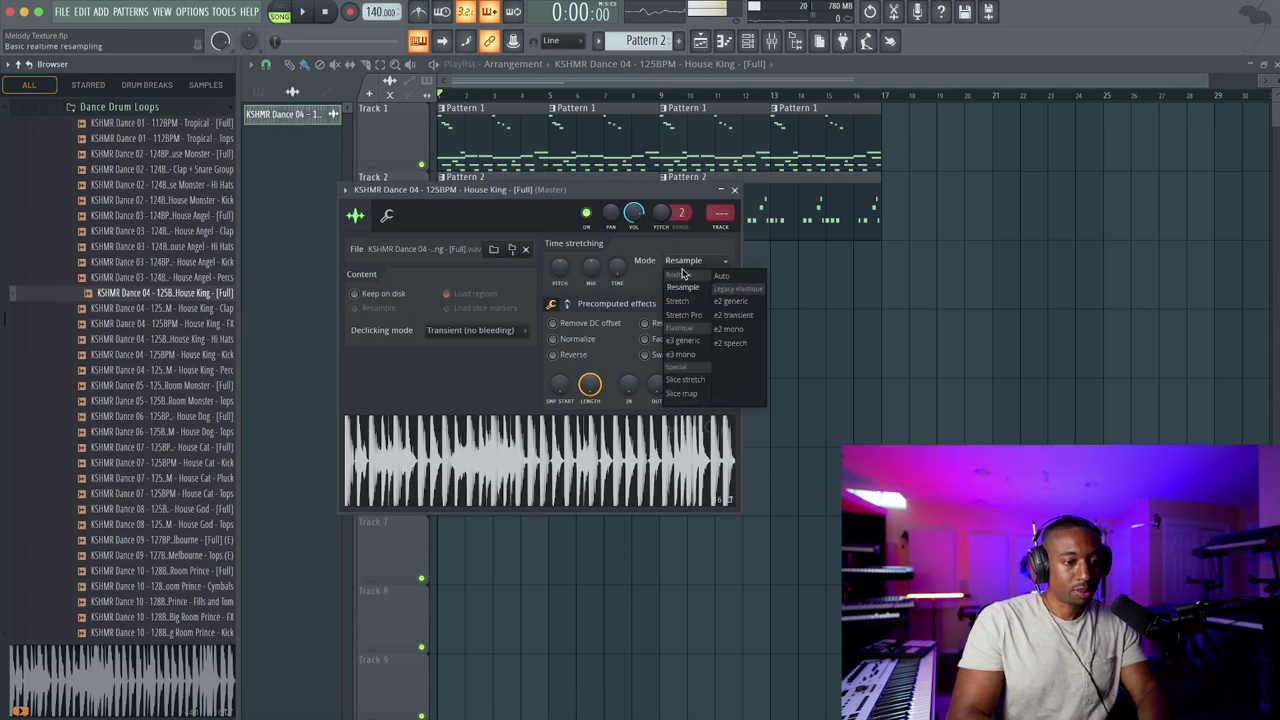
left_click(690, 286)
Lower the House King loop's channel volume to about 18%, time-stretch it to 4 bars, and close its settings
left_click_drag(623, 196, 623, 391)
left_click_drag(617, 462, 617, 422)
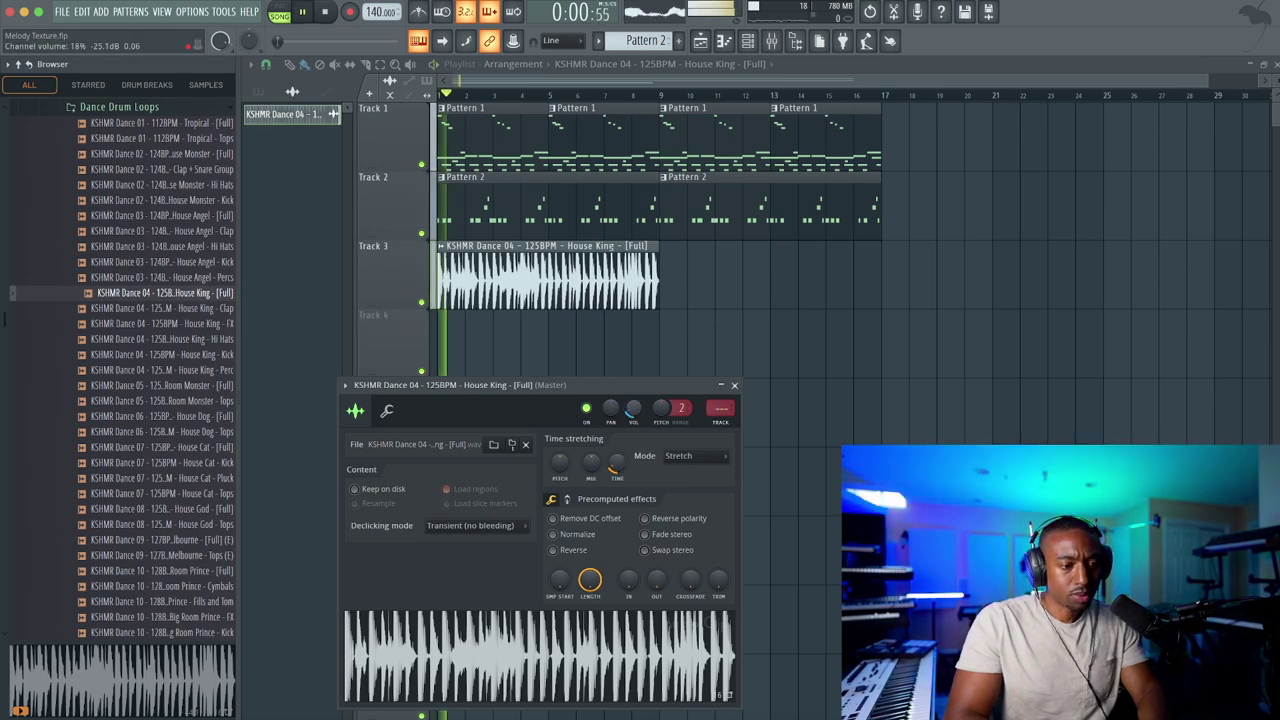
left_click_drag(620, 462, 620, 506)
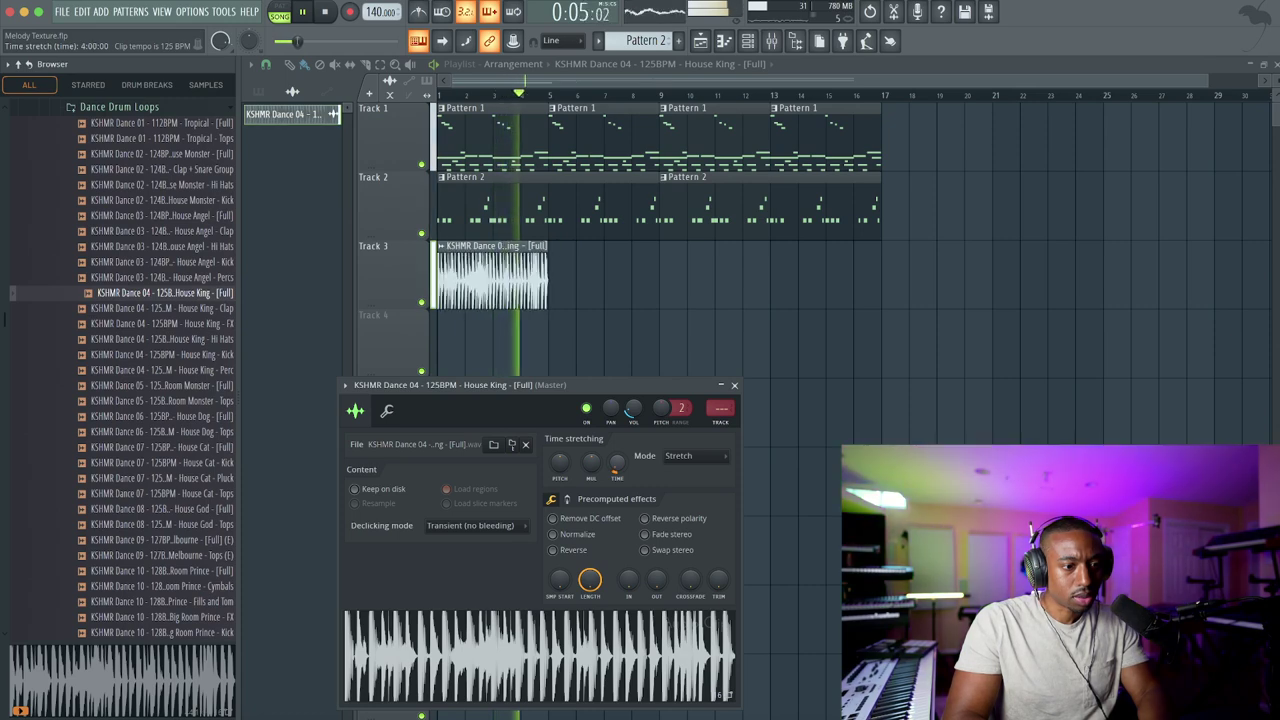
left_click(735, 385)
Set the project tempo to 124 BPM and duplicate the House King loop three times along Track 3 up to bar 17
left_click_drag(380, 11, 380, 30)
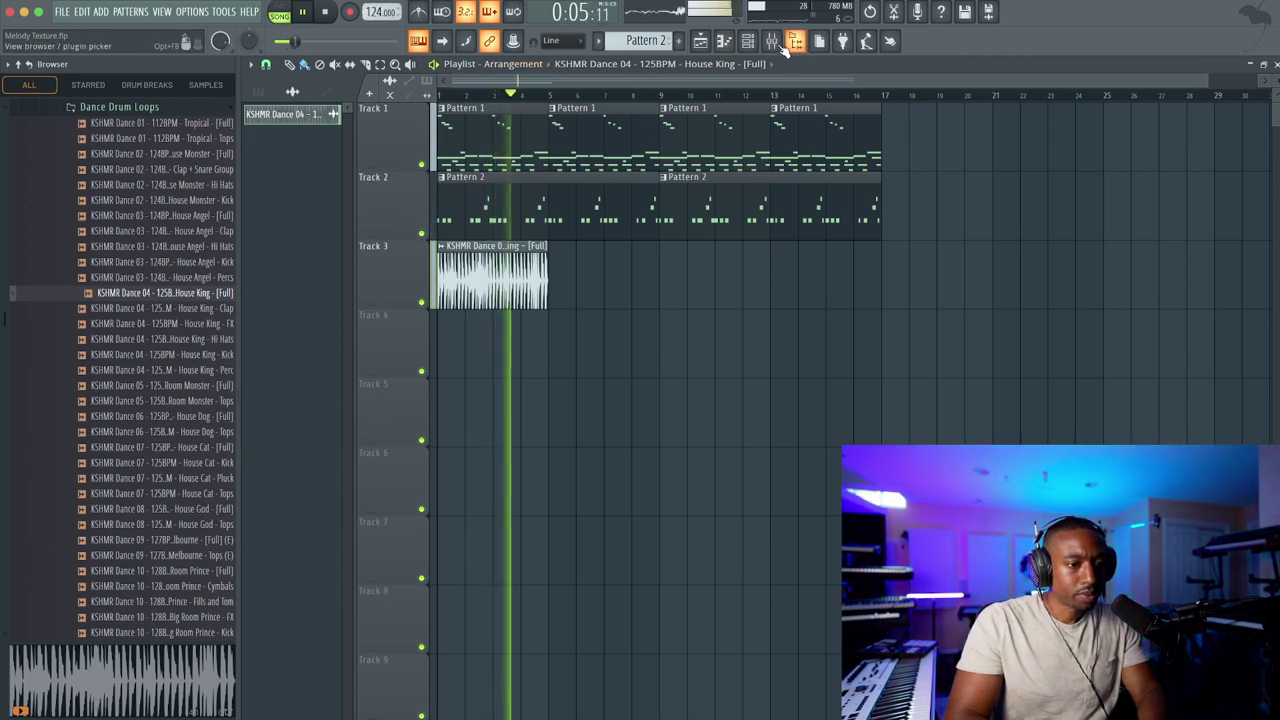
left_click_drag(617, 232, 434, 306)
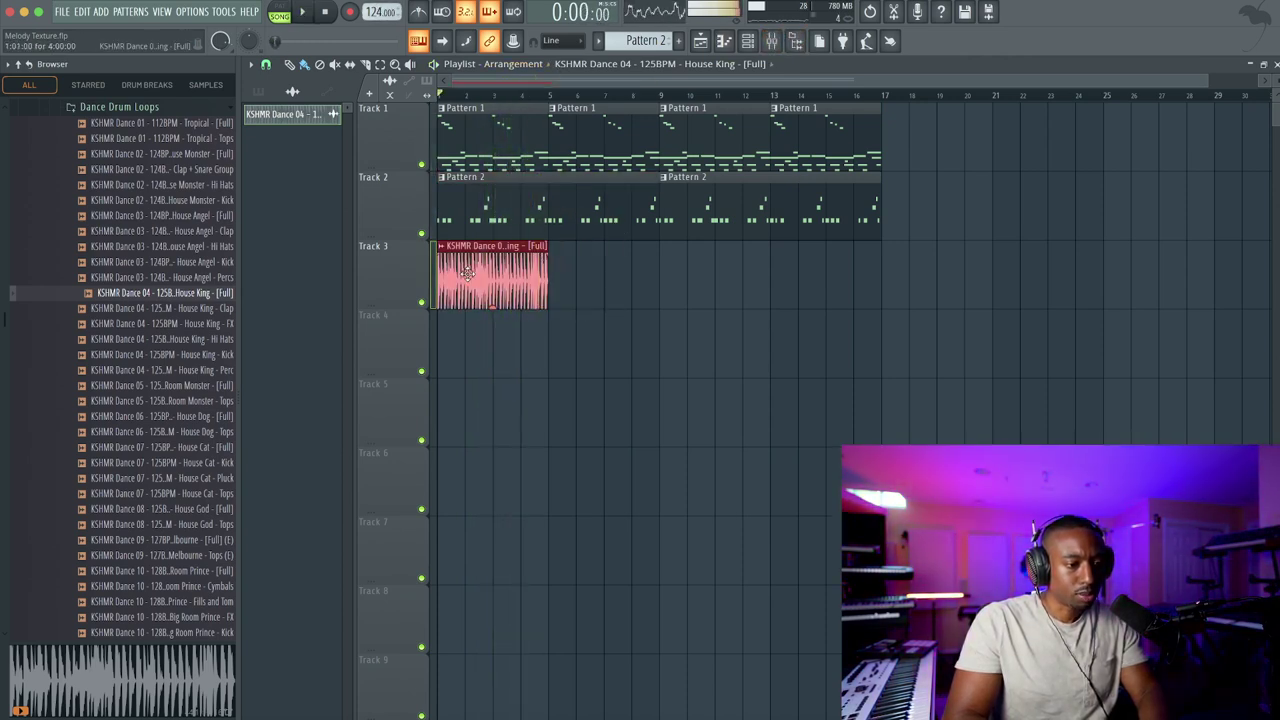
key("ctrl+b")
key("ctrl+b")
key("space")
key("ctrl+b")
key("space")
left_click(714, 371)
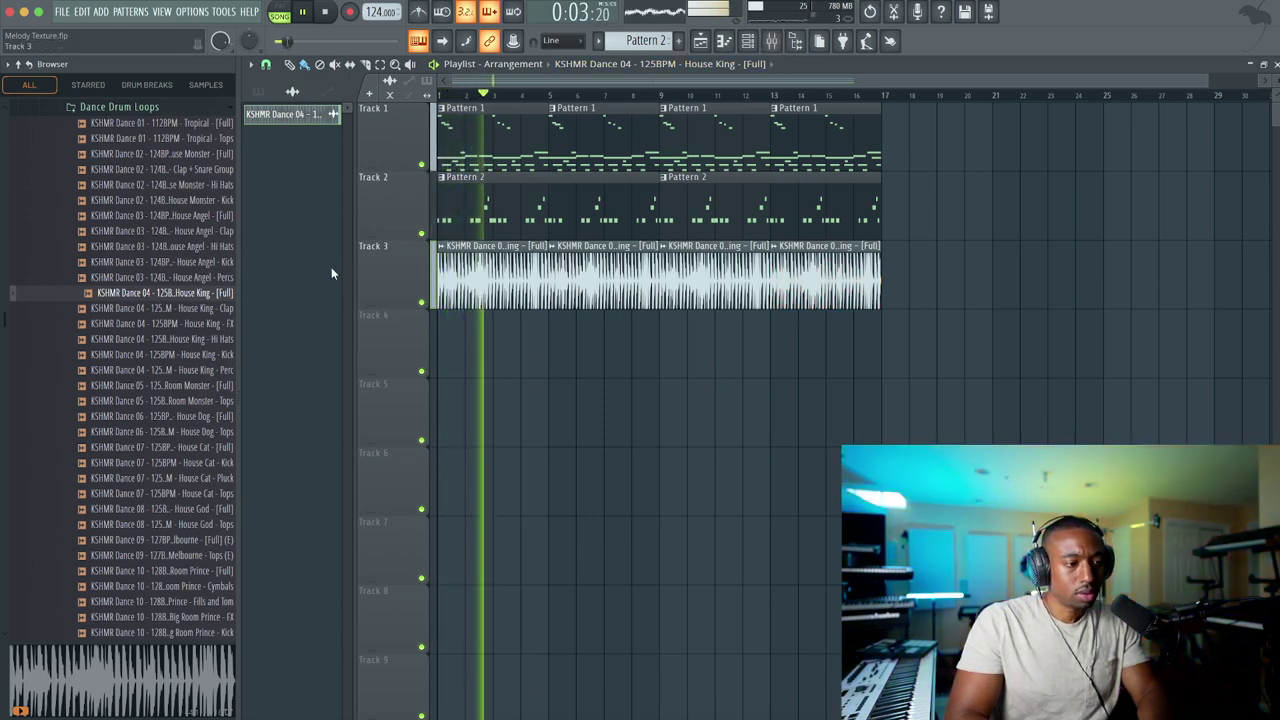
Disable Hyper Chorus on the Log Drum mixer track and compare playback with Fruity Stereo Enhancer switched off
left_click(773, 42)
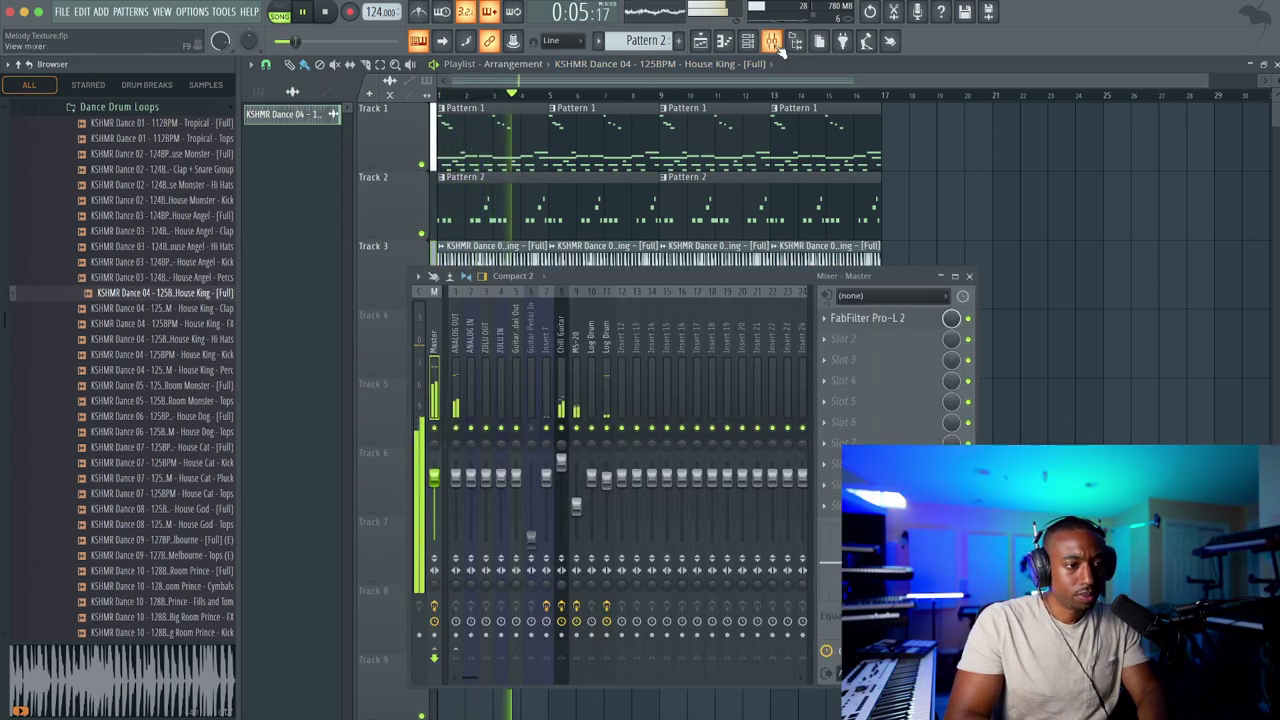
left_click(605, 330)
key("space")
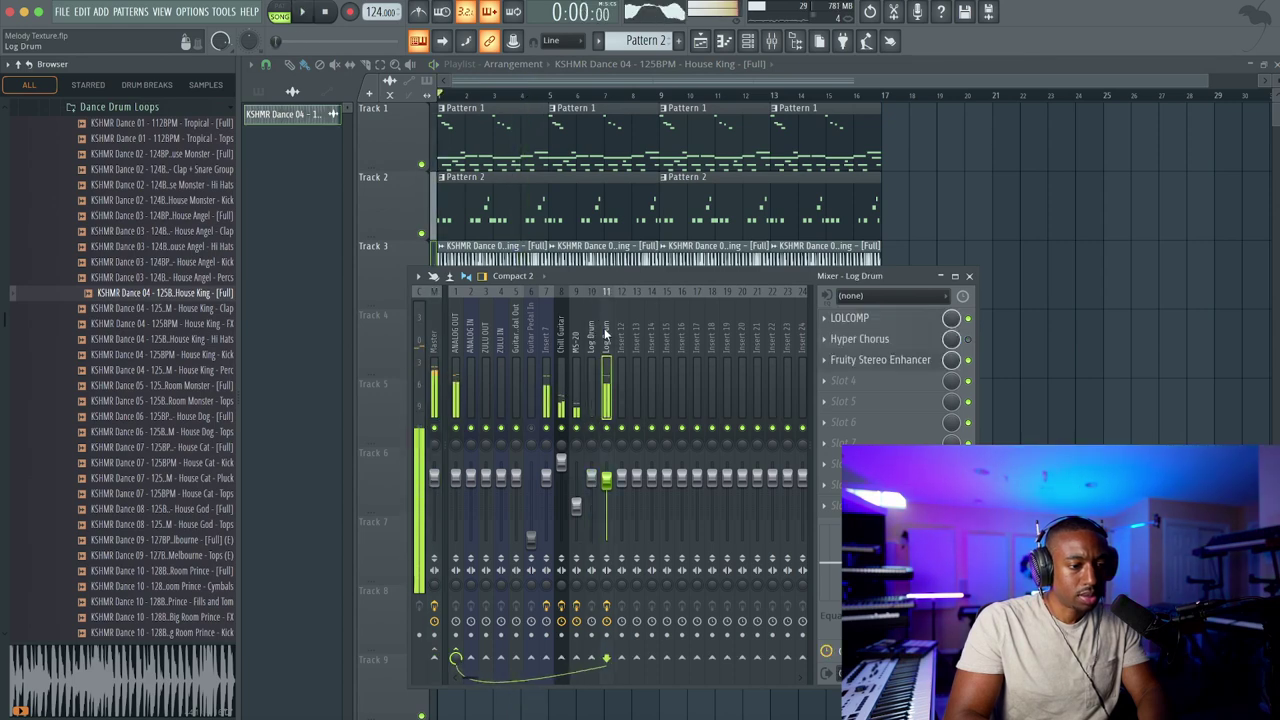
left_click(968, 339)
key("space")
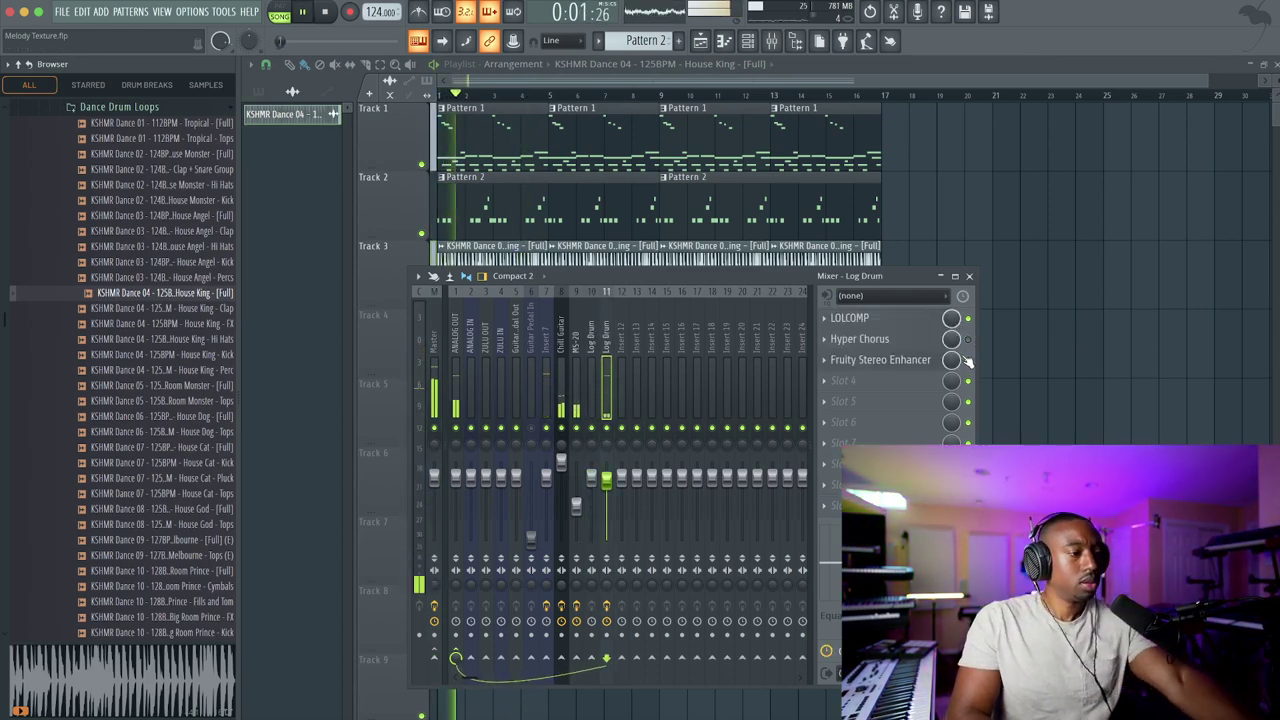
left_click(967, 360)
key("space")
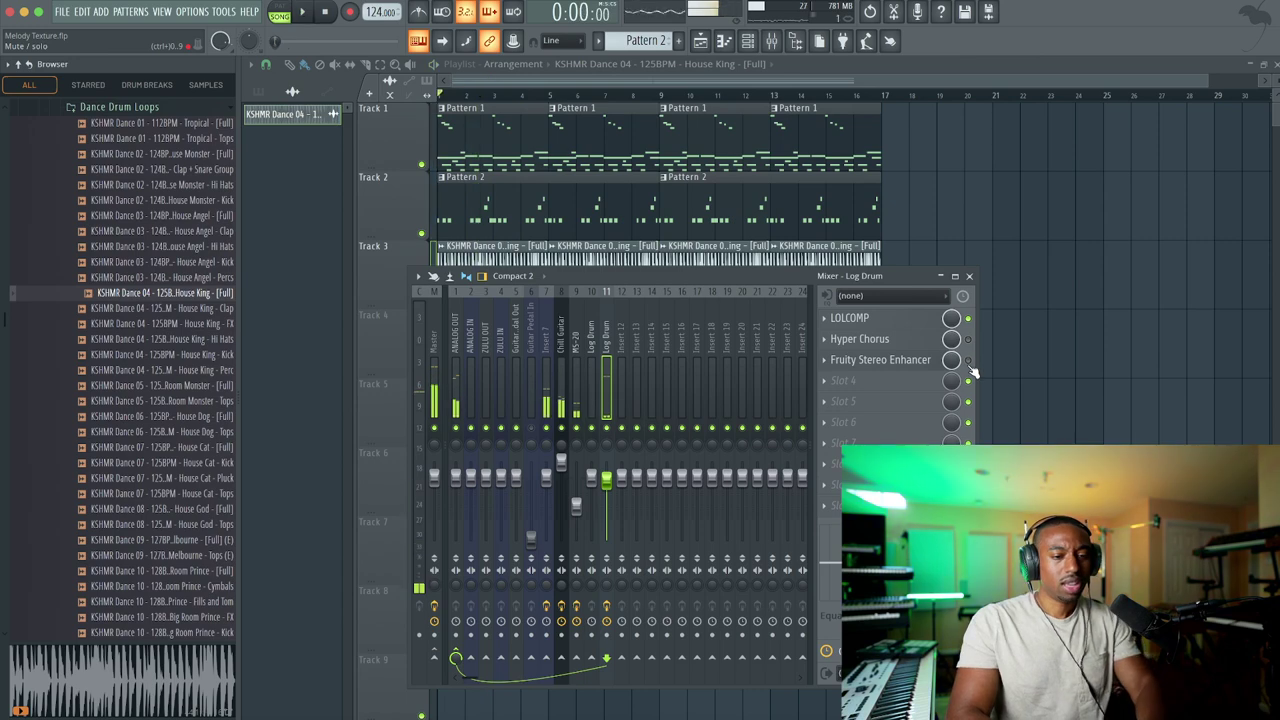
key("F9")
key("space")
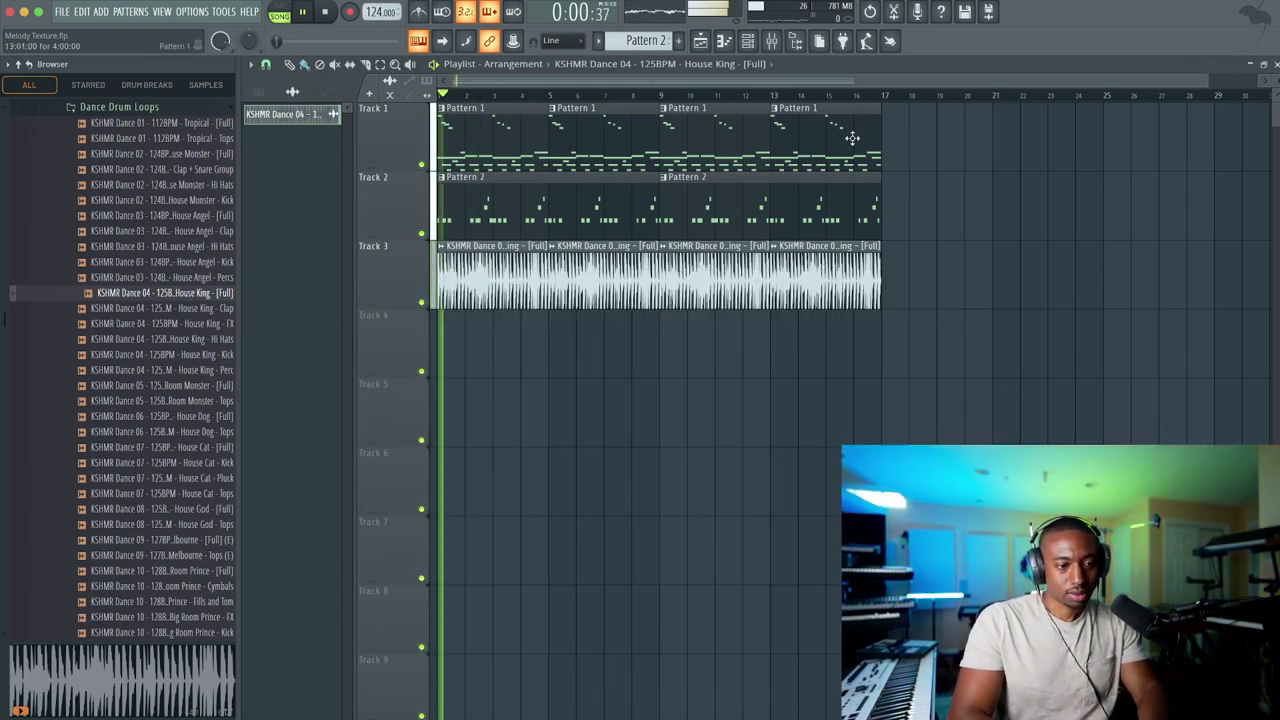
Display all channels in the channel rack and route the KSHMR House King loop to mixer track 12
left_click(755, 44)
left_click(765, 44)
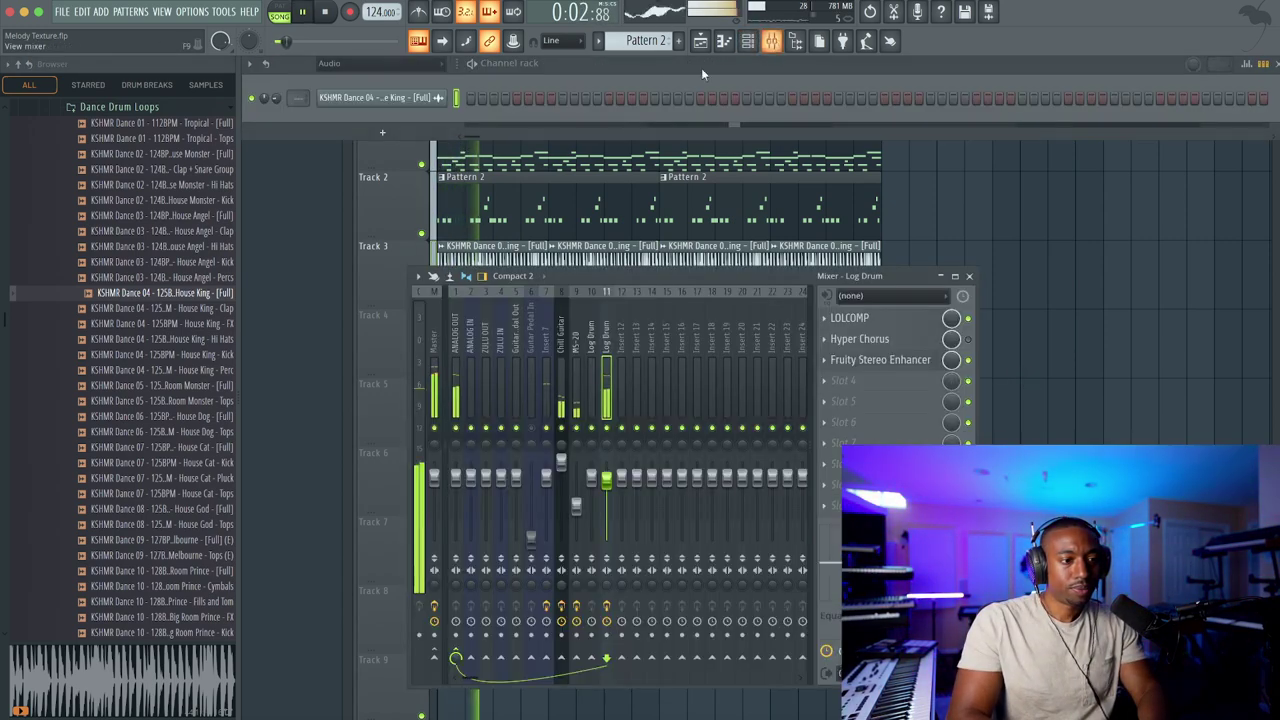
left_click(329, 63)
left_click(330, 95)
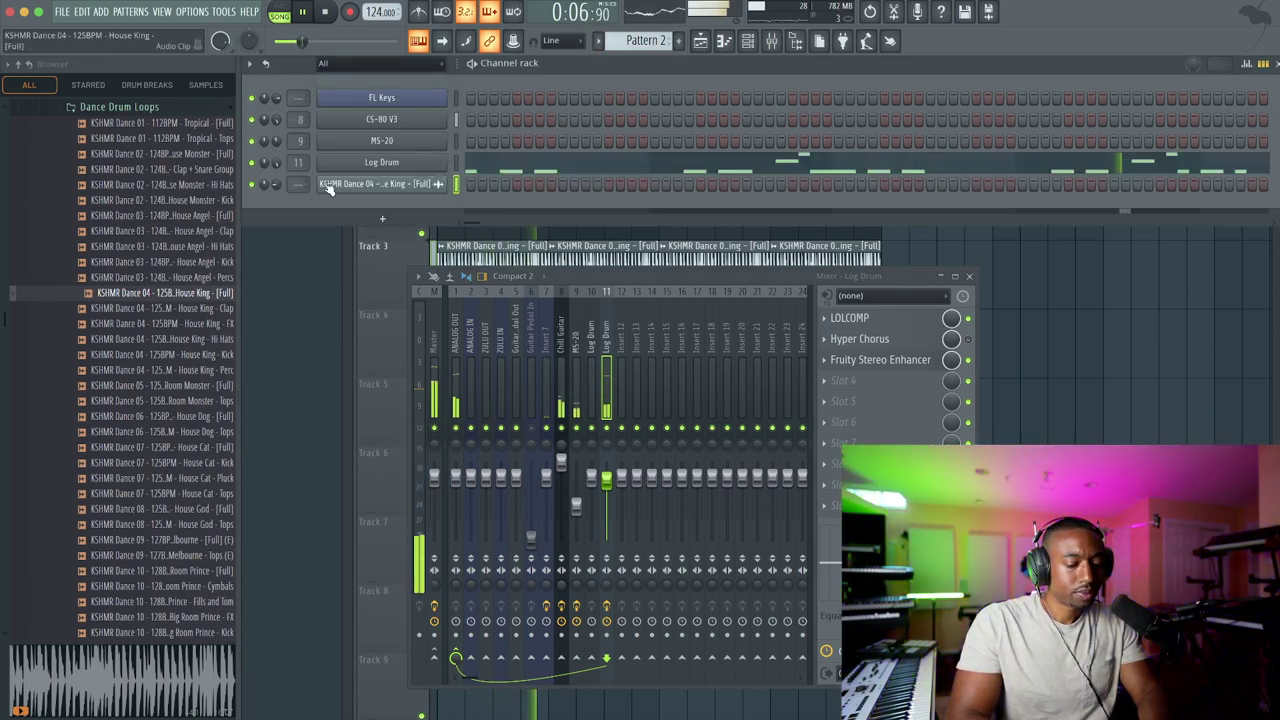
key("ctrl+l")
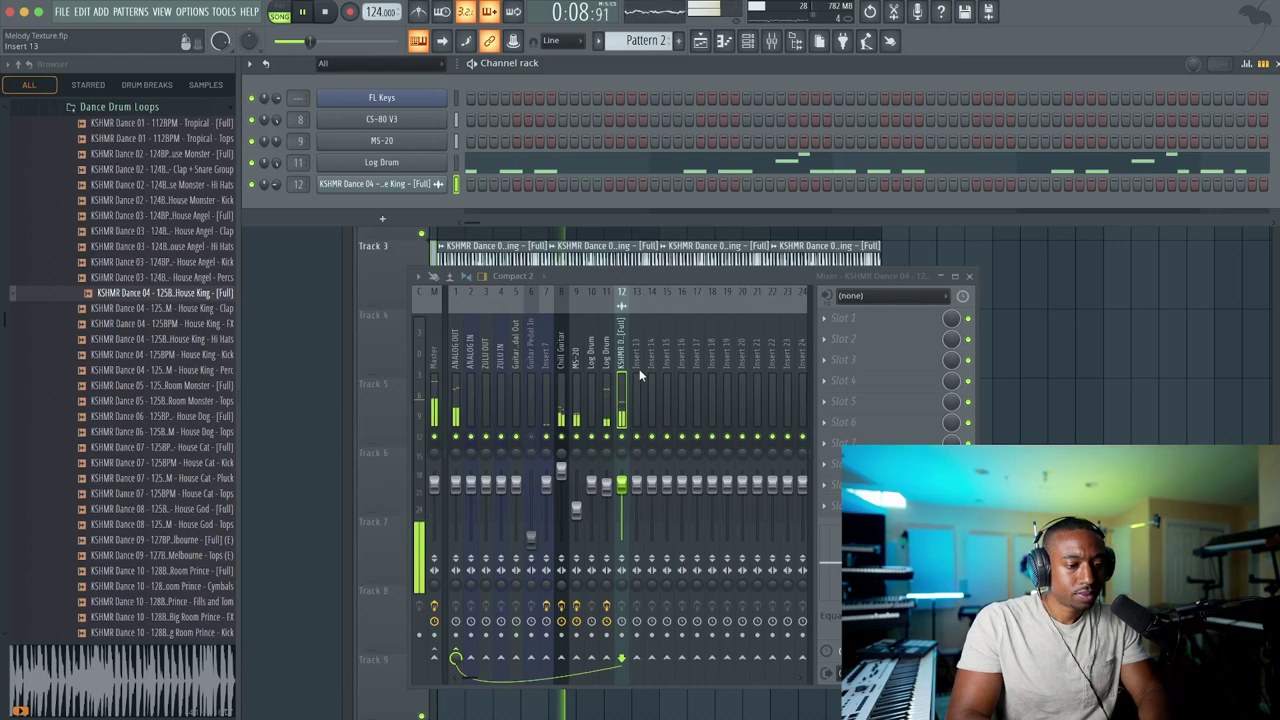
key("F12")
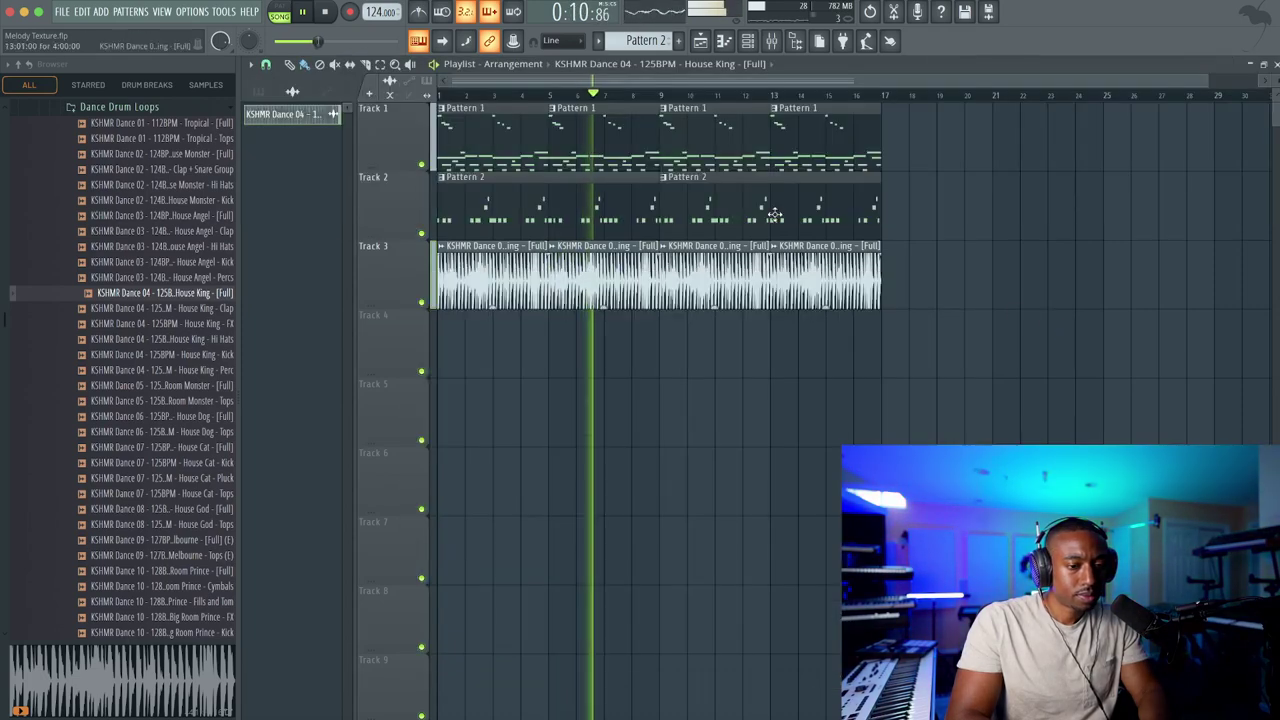
Lower the Log Drum mixer track's volume to 80% (-4.8 dB) and close the mixer
left_click(771, 44)
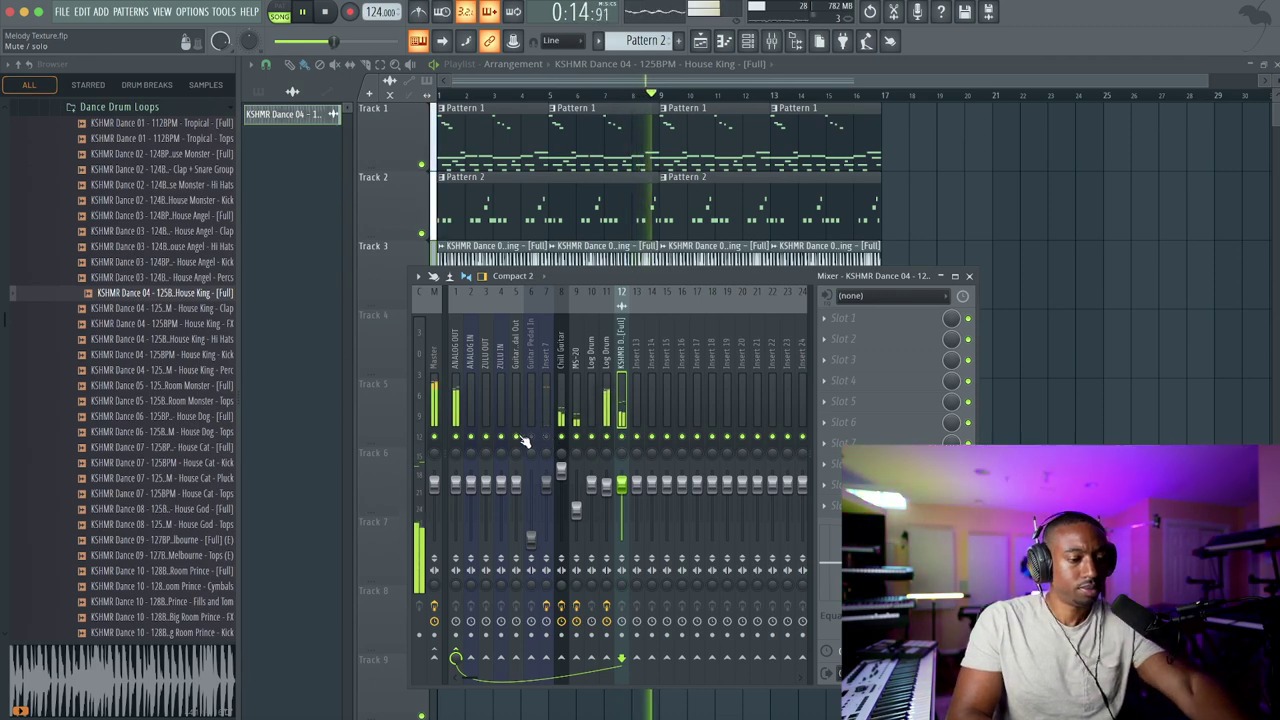
left_click(605, 480)
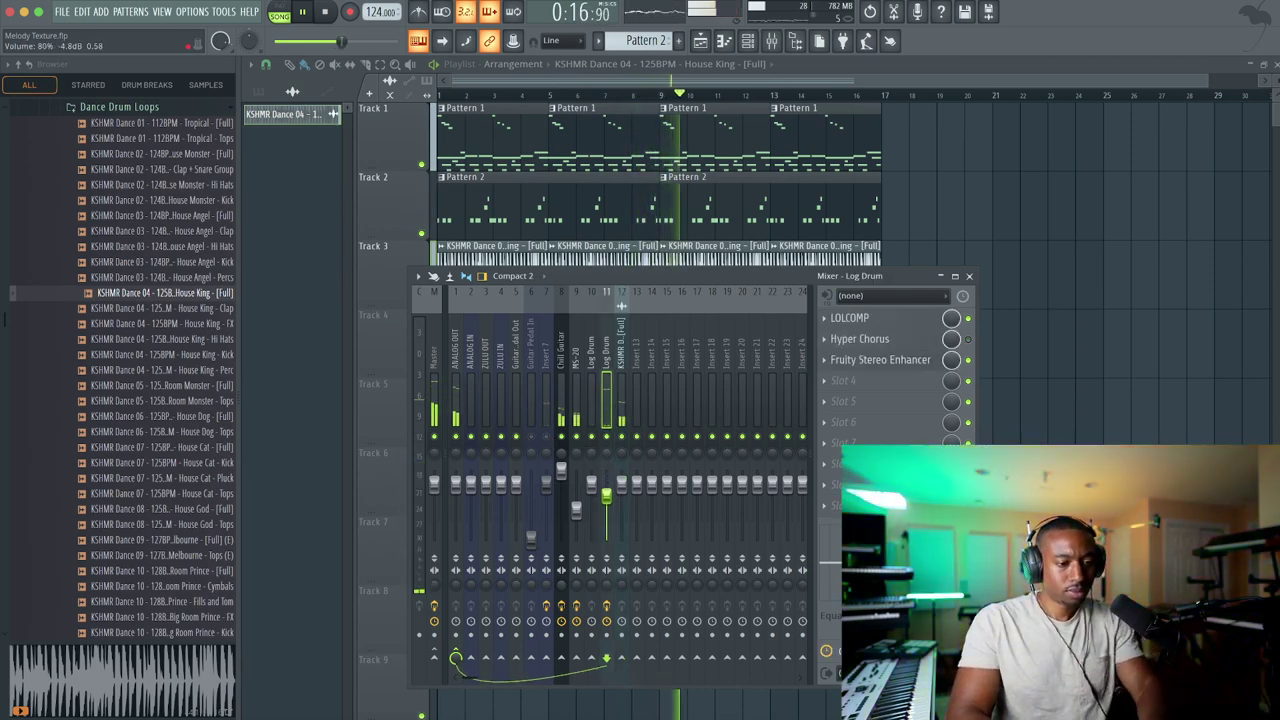
left_click(969, 276)
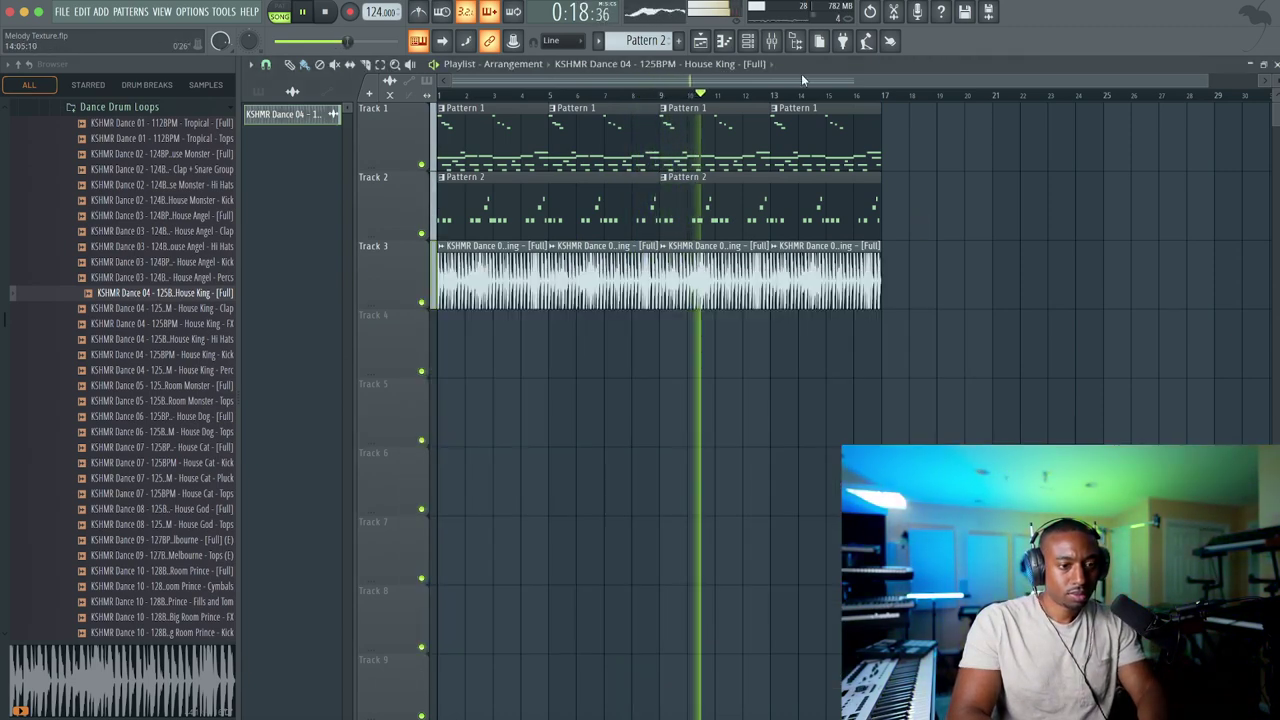
Open the Log Drum's Fruity DX10 synth and replay the arrangement from the start with its settings in view
left_click(747, 40)
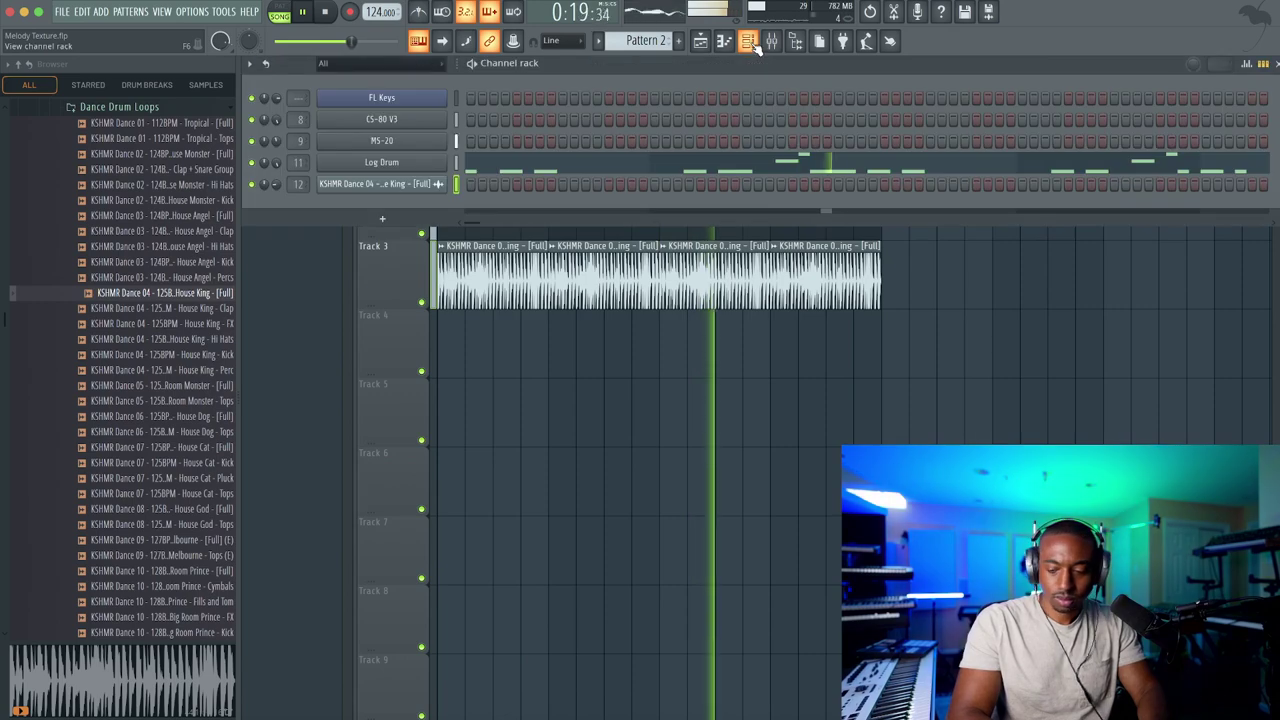
left_click(411, 162)
left_click(336, 197)
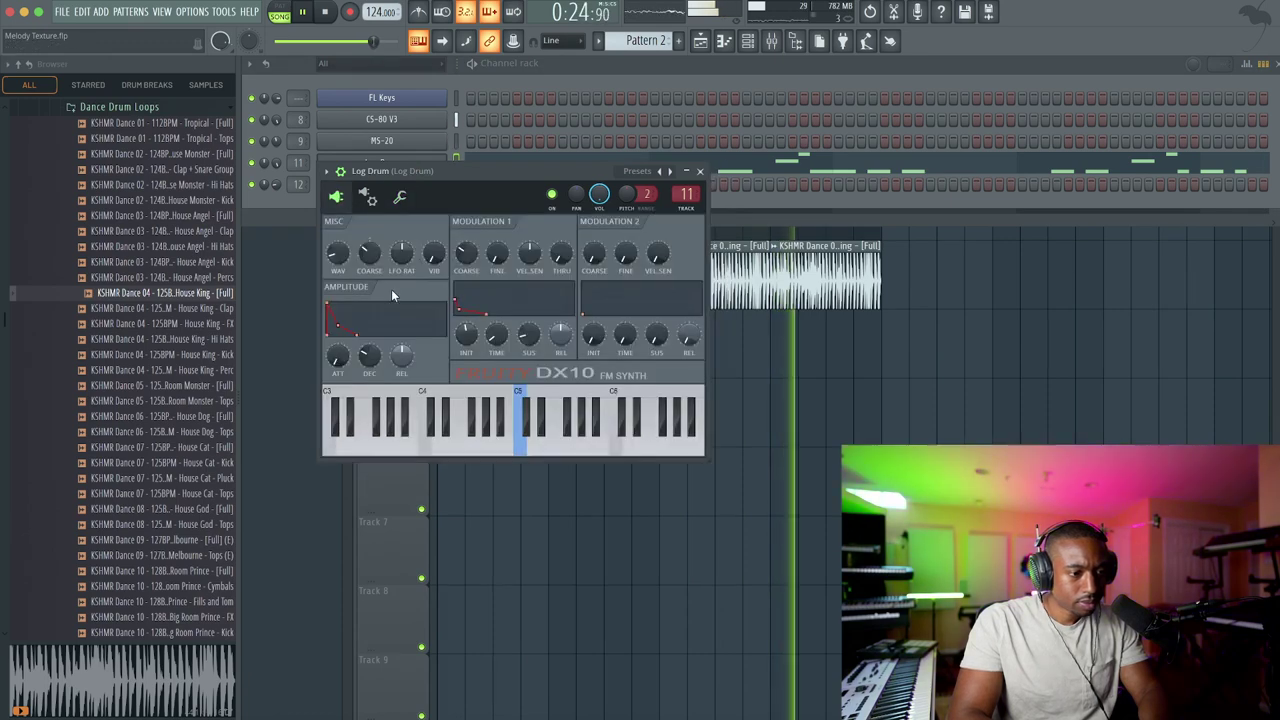
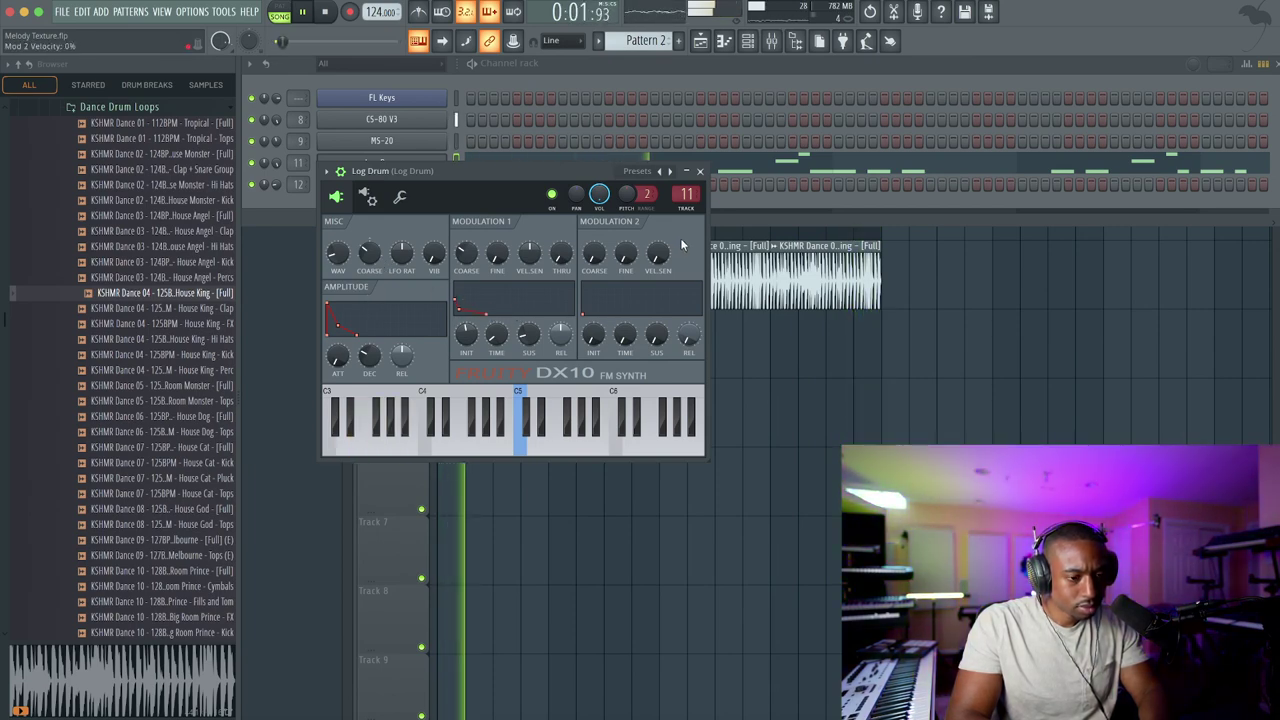
key("space")
left_click(773, 42)
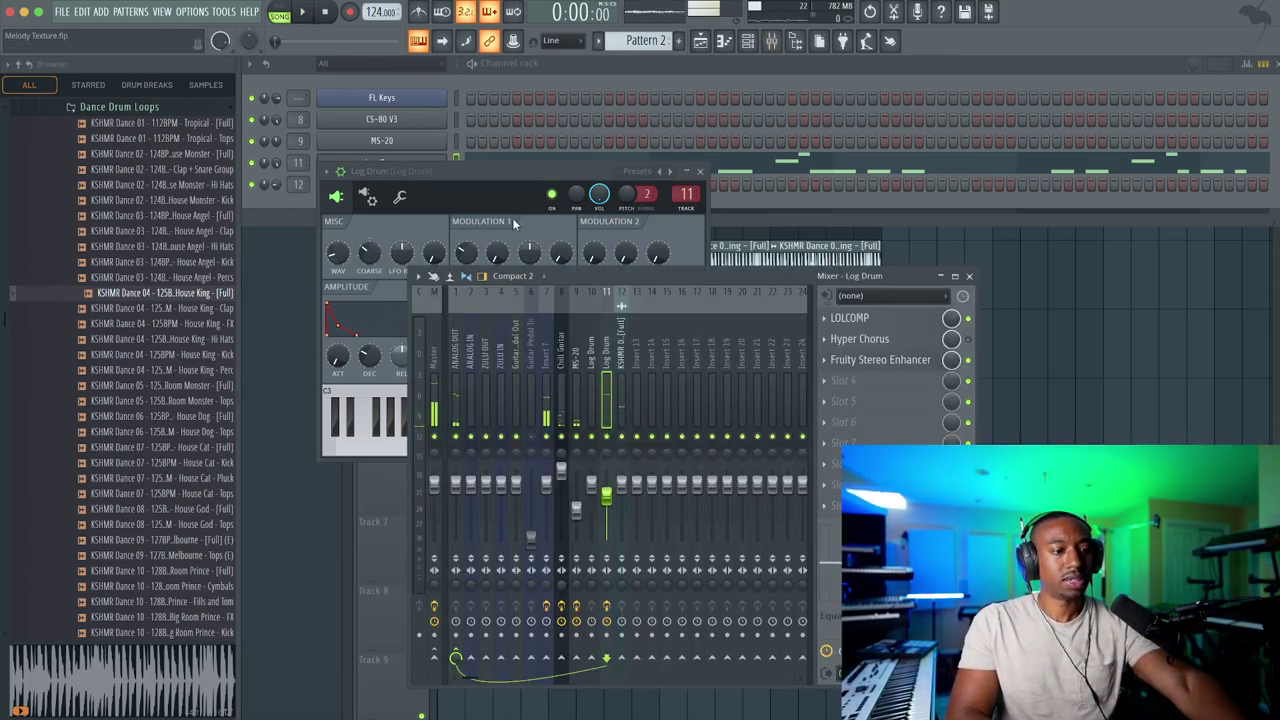
left_click(505, 180)
key("space")
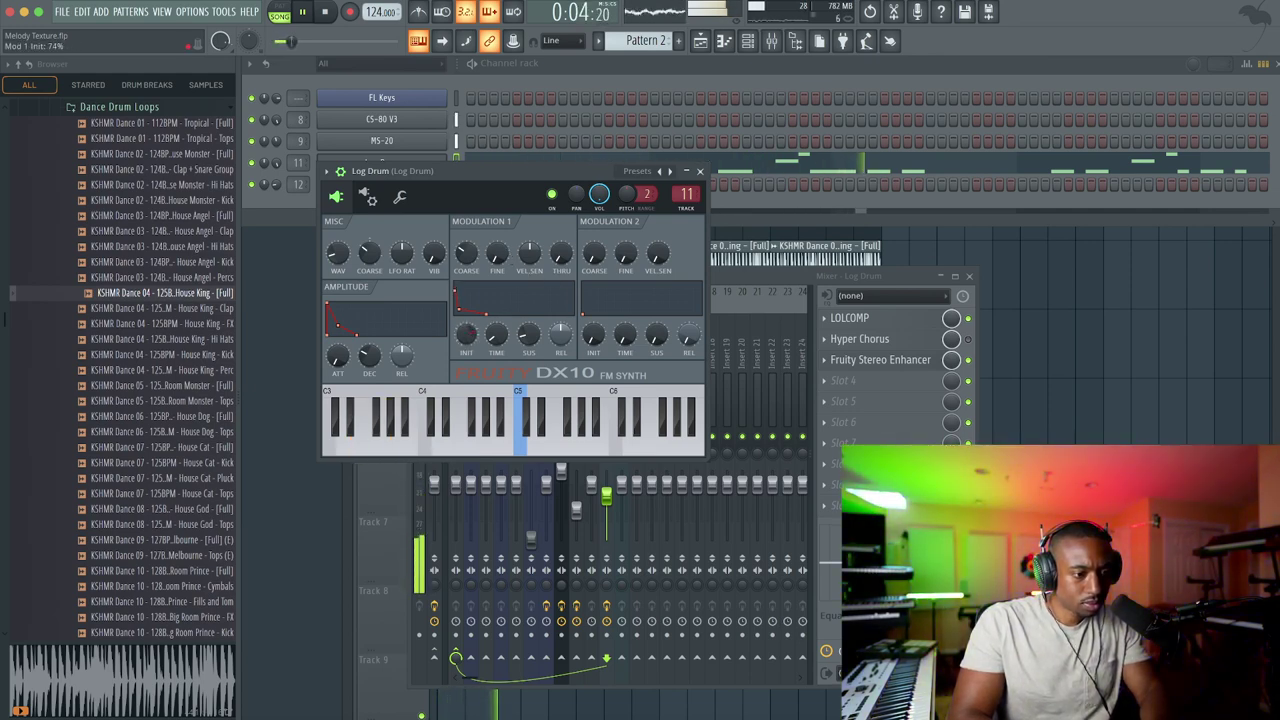
Try different Modulation 1 Init, Modulation 1 Coarse and Vibrato settings on the Log Drum synth during playback, and close it
left_click_drag(466, 335, 466, 350)
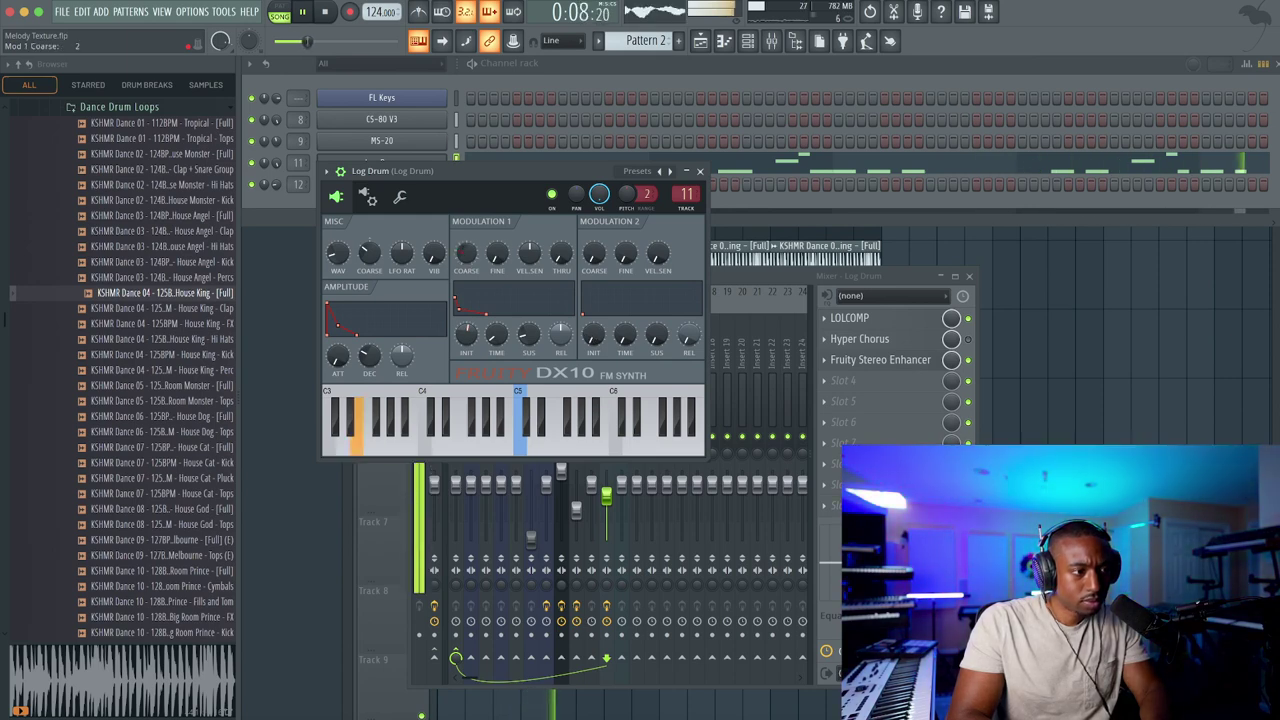
left_click(399, 197)
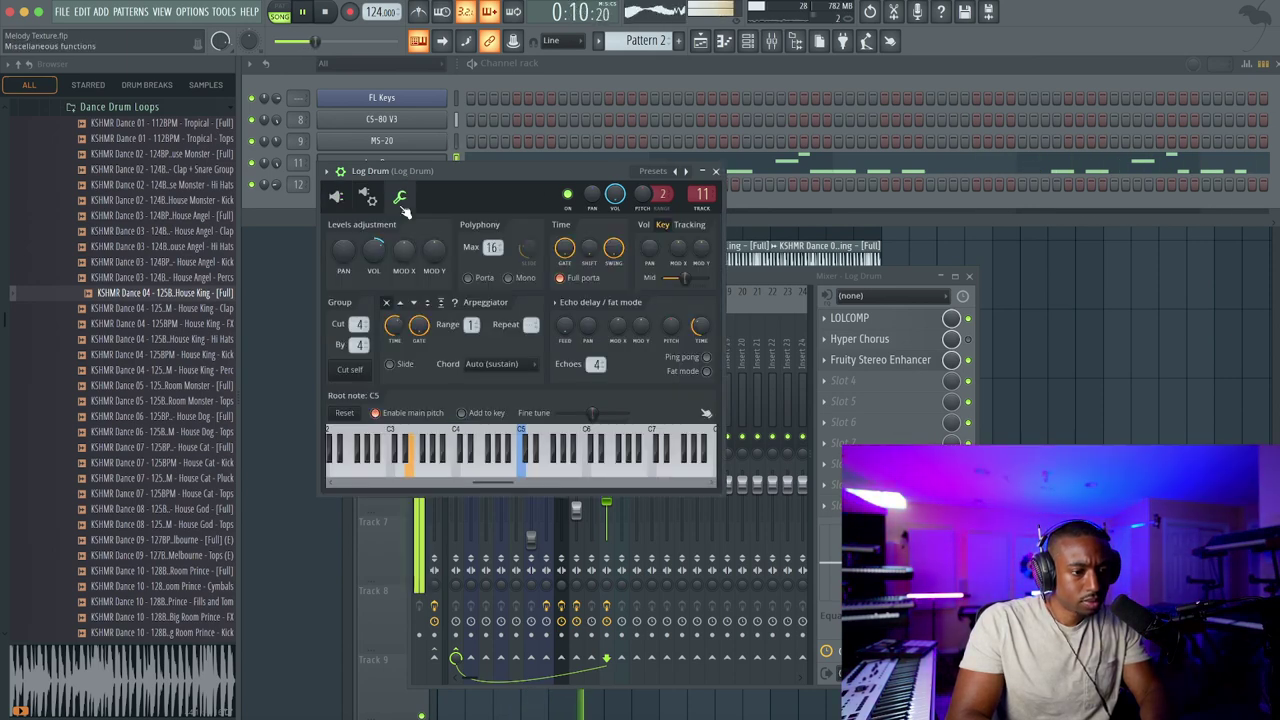
left_click(338, 198)
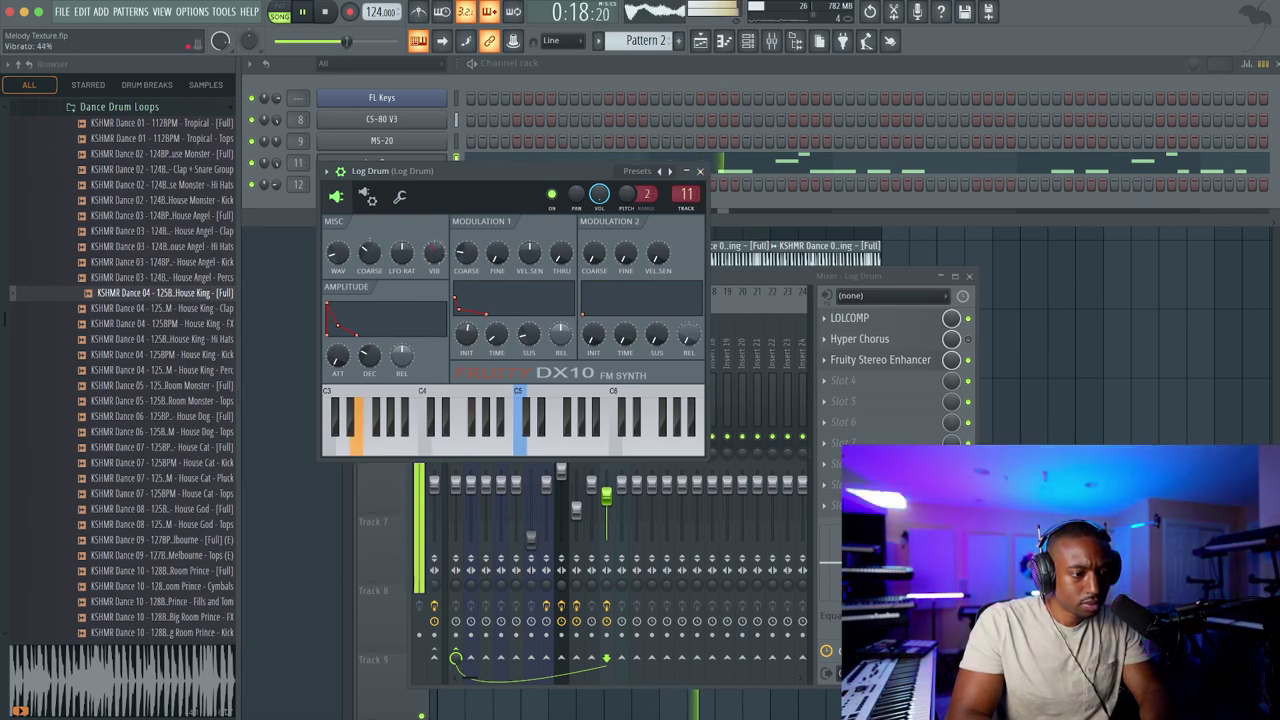
left_click(701, 172)
left_click(1040, 343)
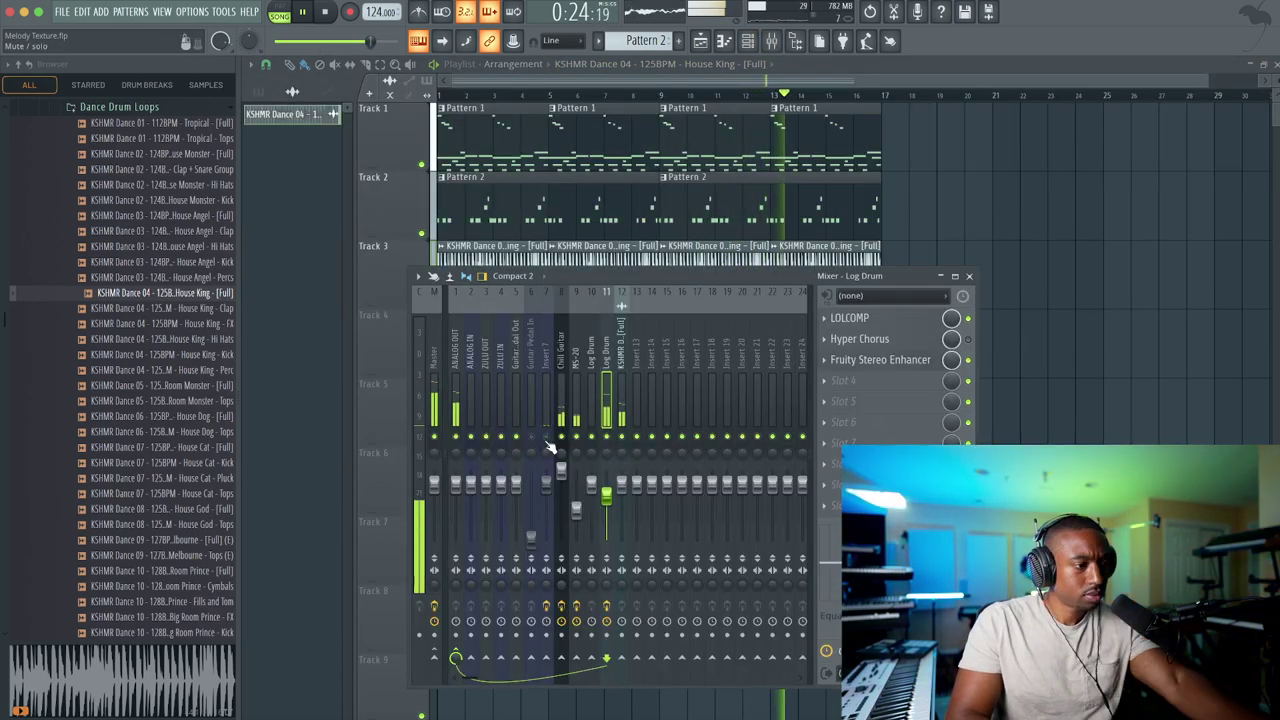
Check the House King channel and the Log Drum synth settings once more and close the synth window
left_click(750, 44)
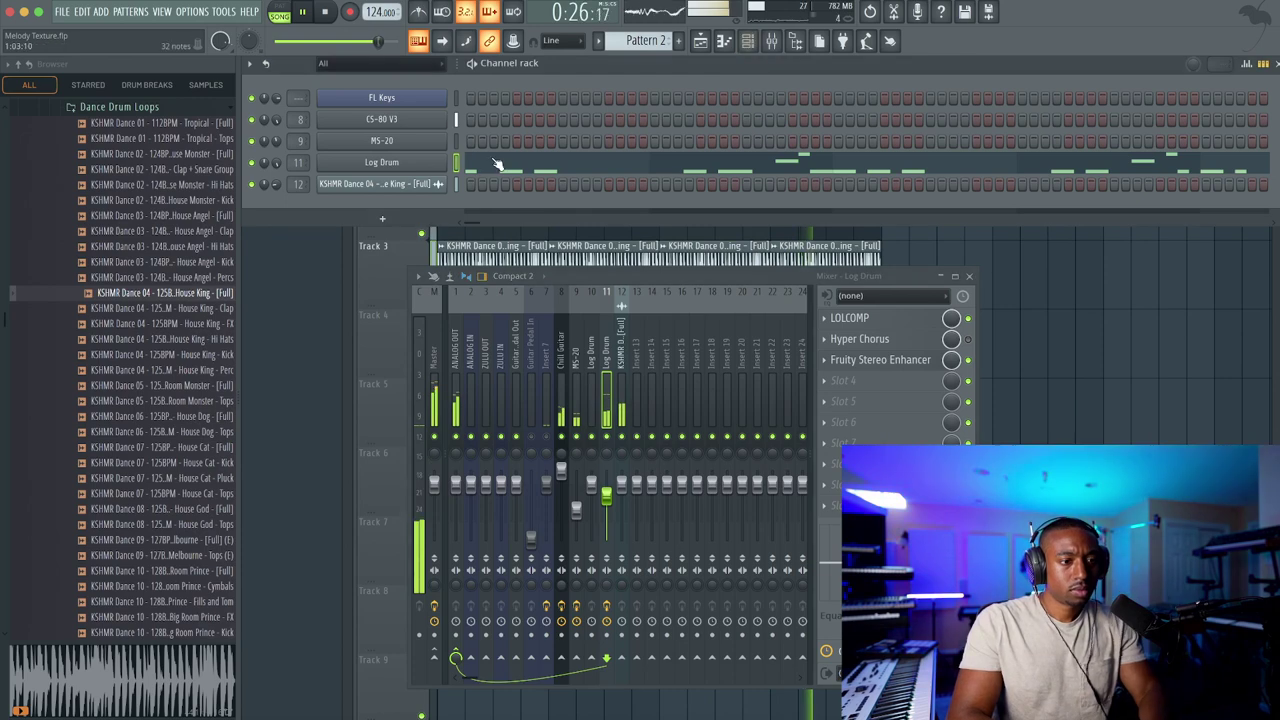
left_click(418, 185)
left_click(381, 162)
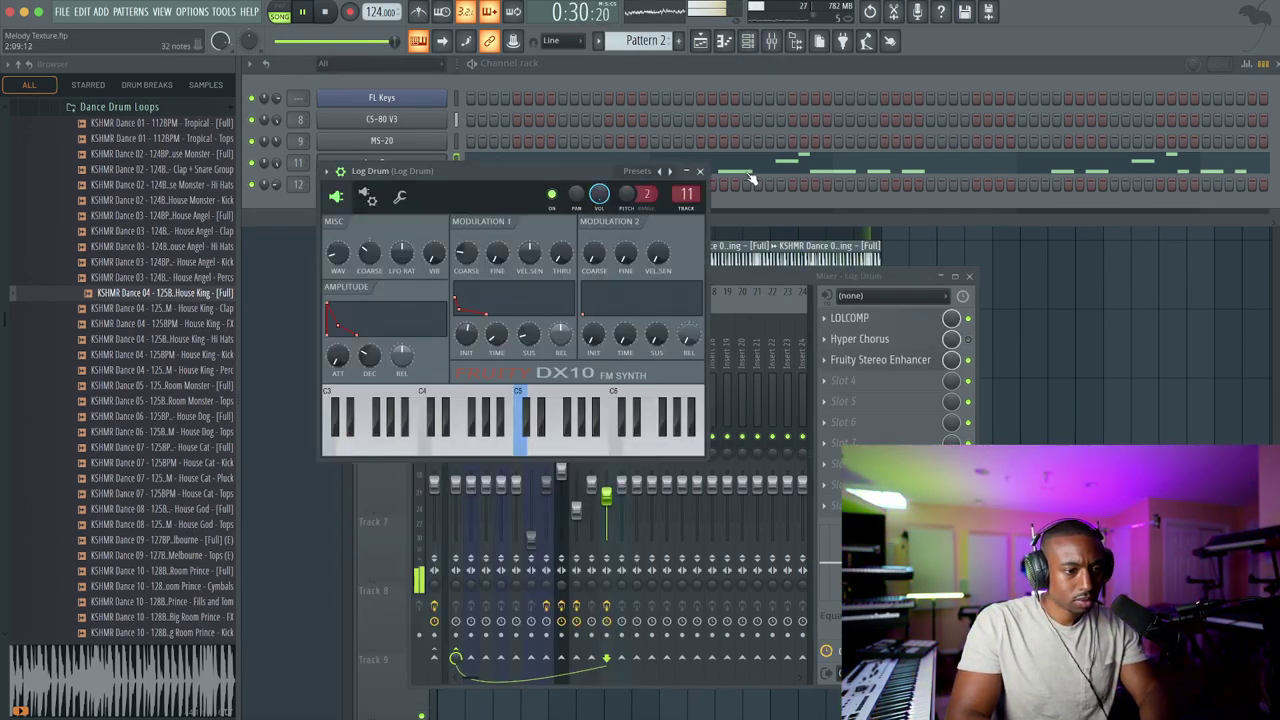
left_click(703, 172)
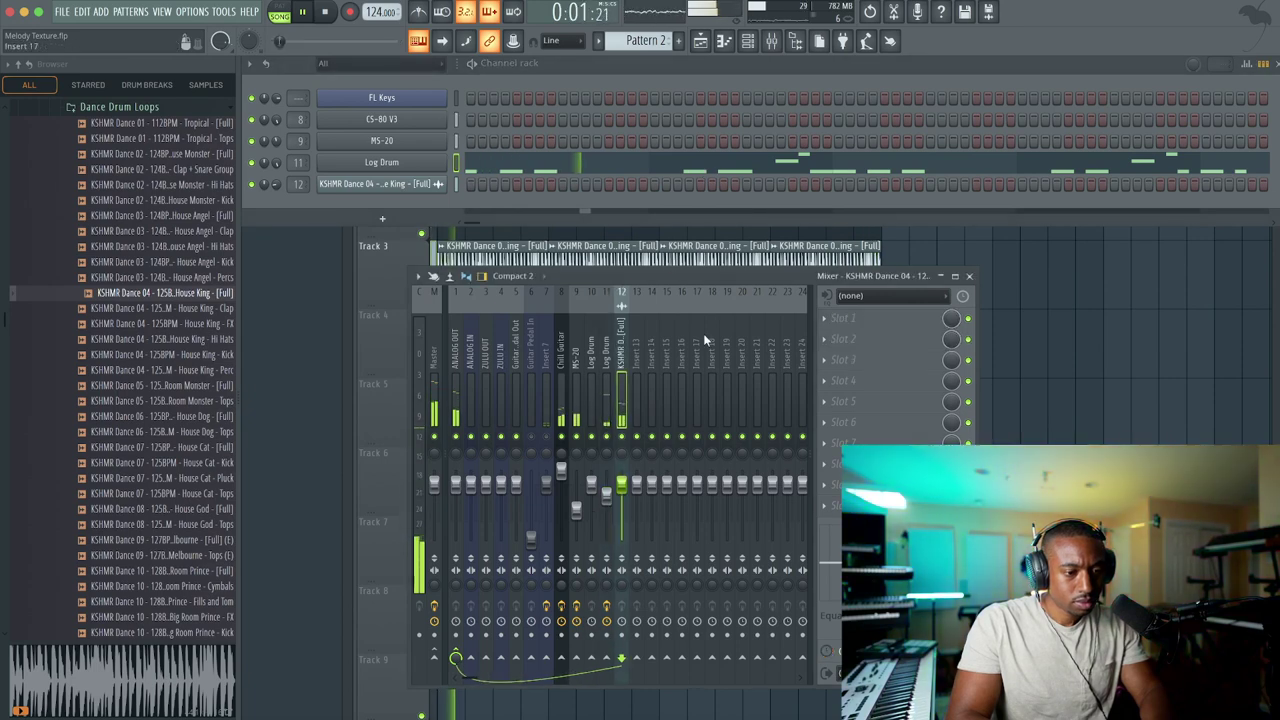
Load Kickstart 2 into the first effect slot of the House King loop's mixer track and close its window
left_click(876, 325)
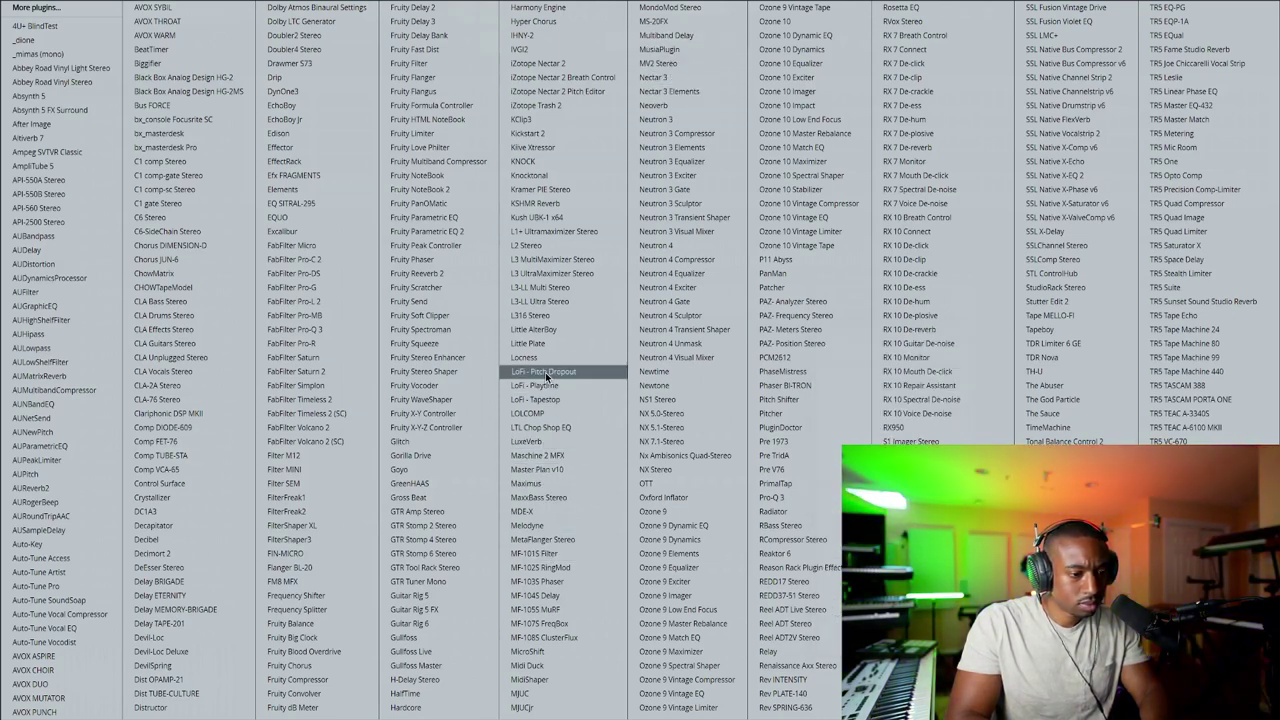
left_click(559, 134)
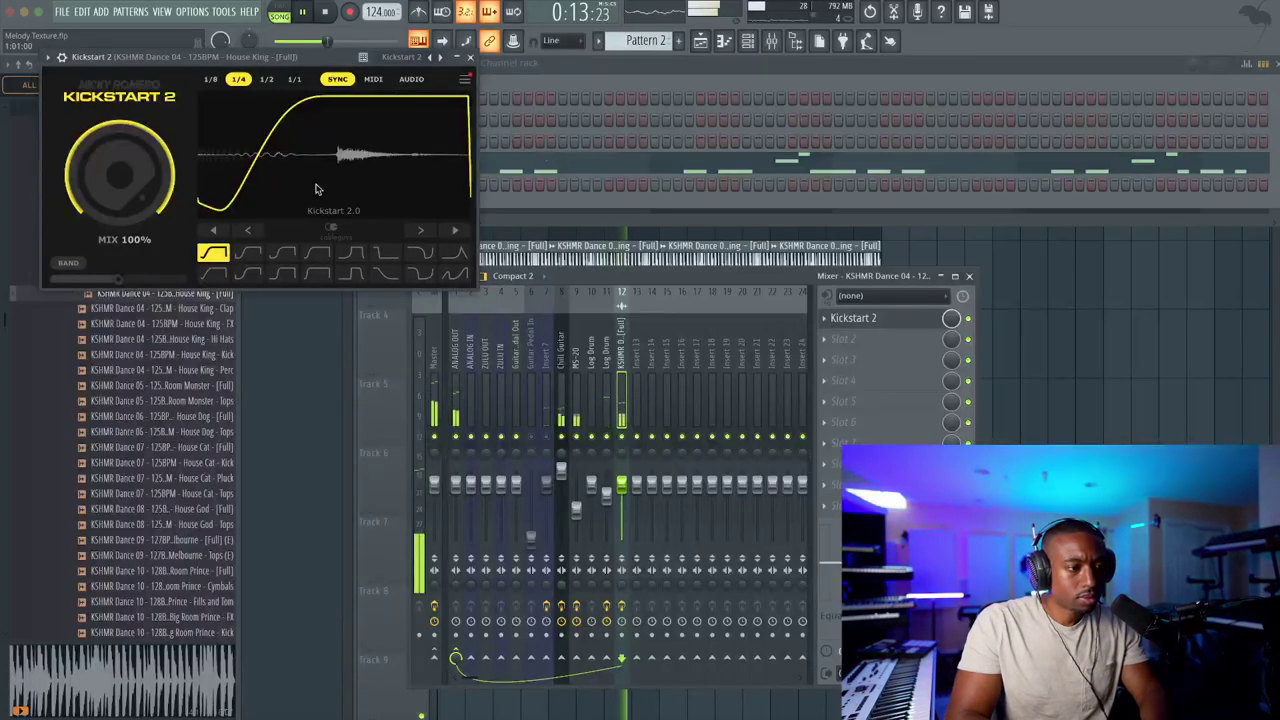
key("F5")
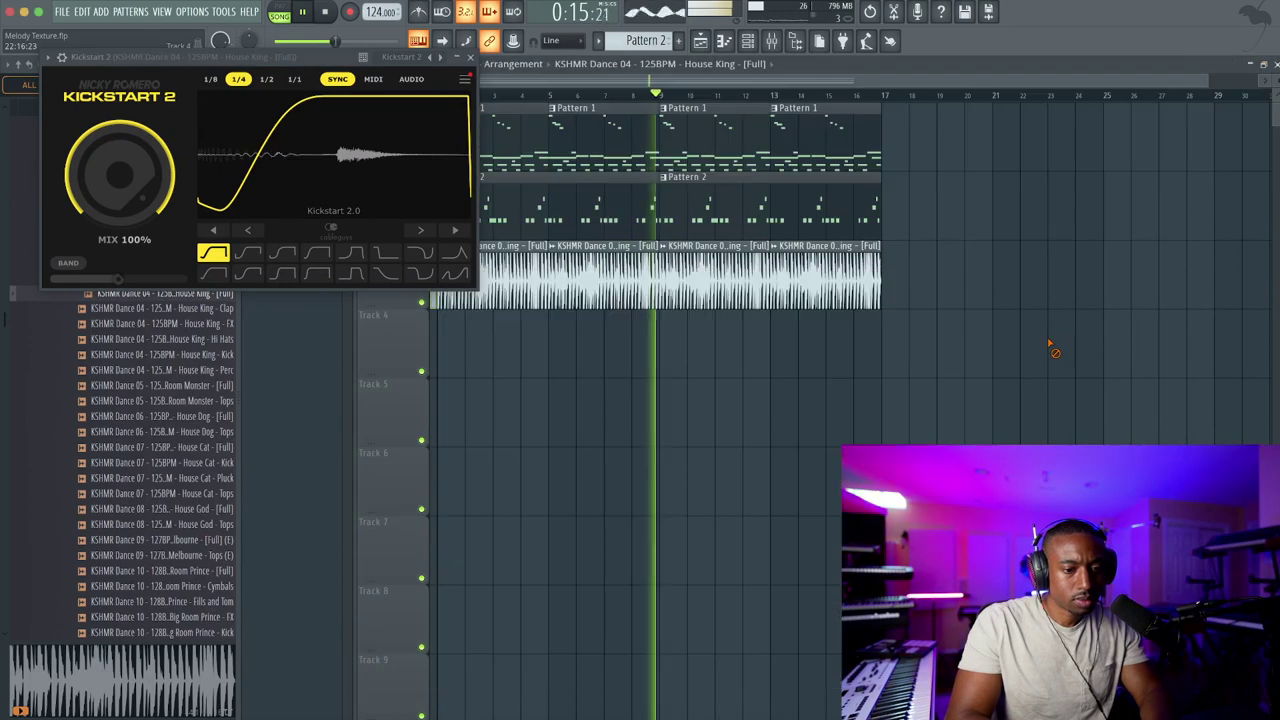
left_click(490, 80)
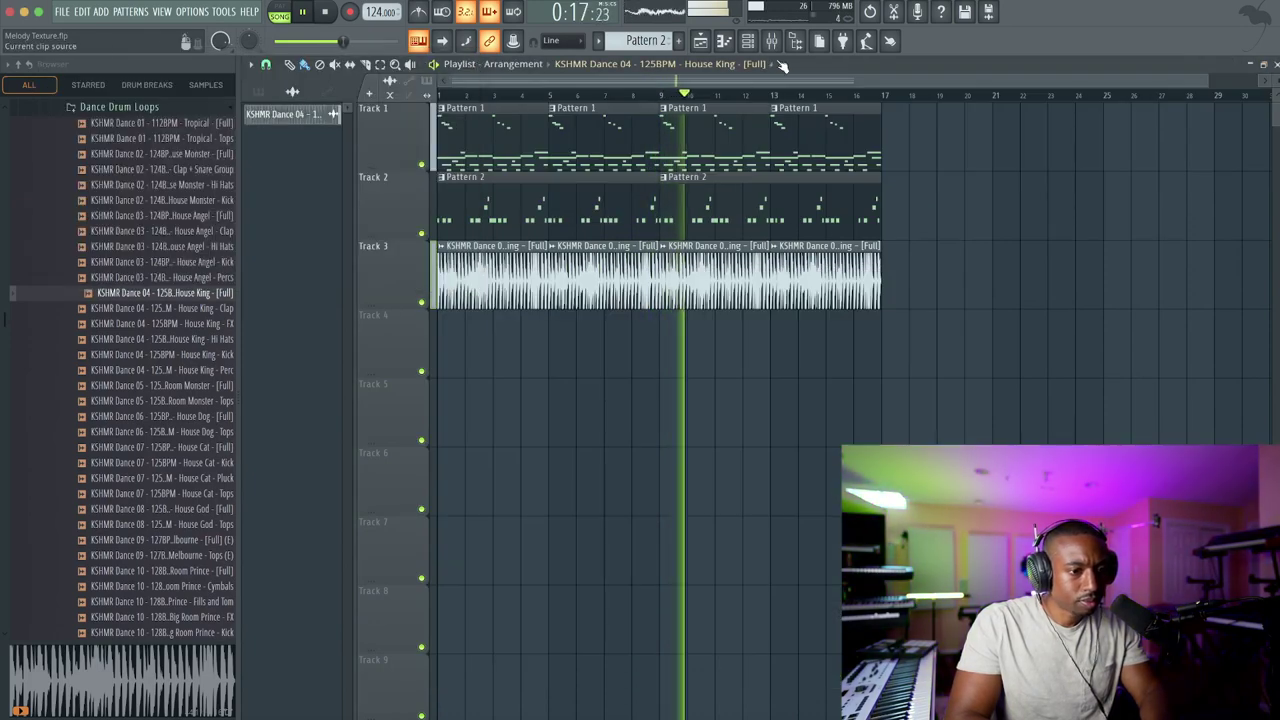
Create an automation clip for Kickstart 2's mix level on the House King track, holding it at zero until bar 9 and full from there
left_click(771, 40)
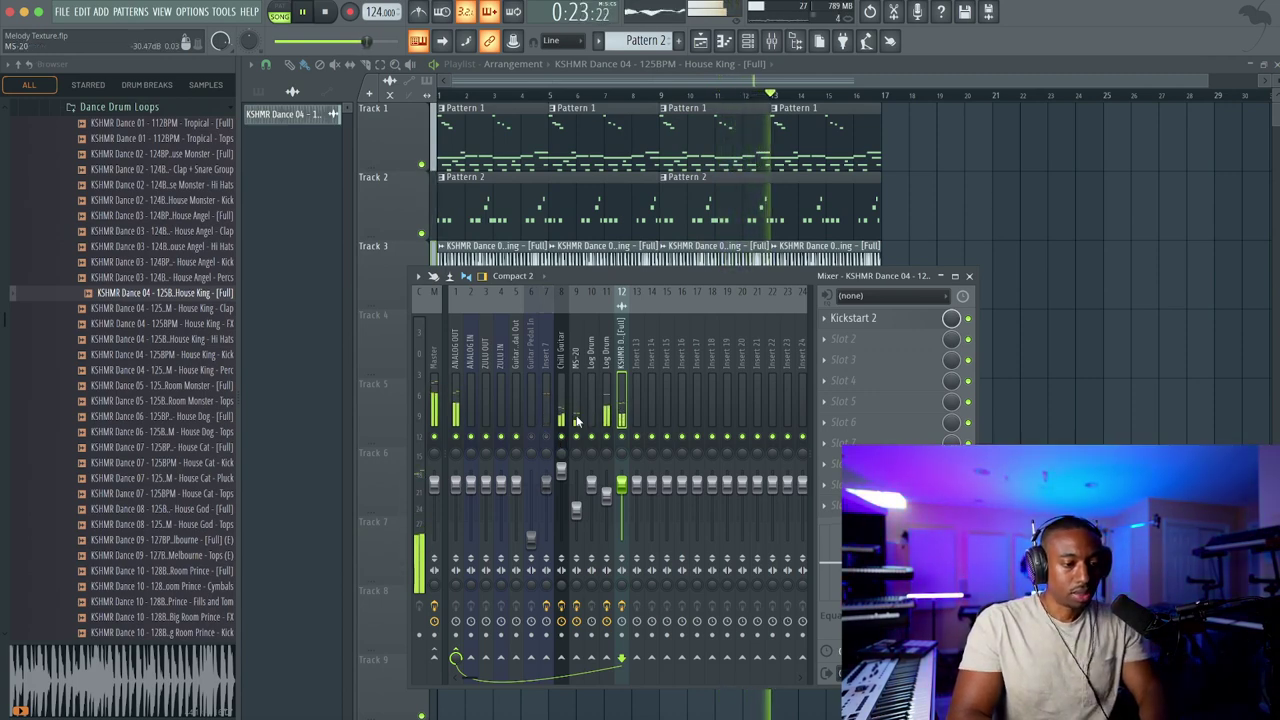
left_click(606, 390)
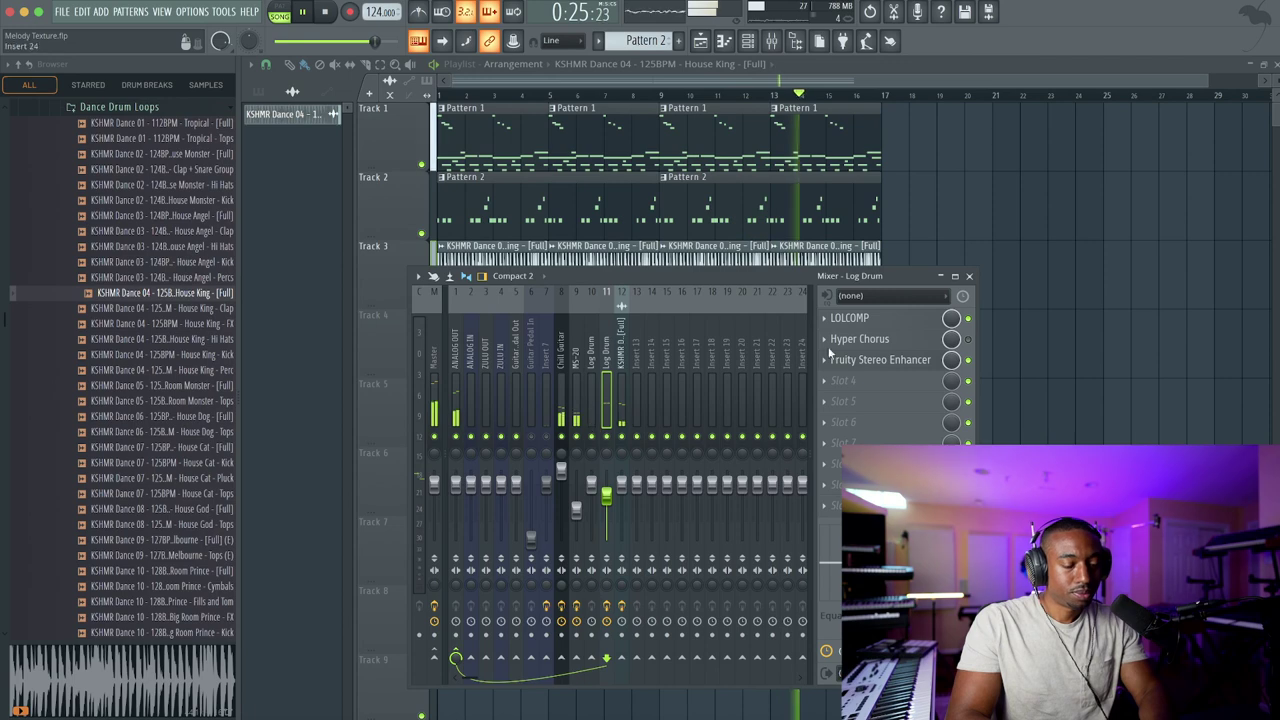
left_click(622, 390)
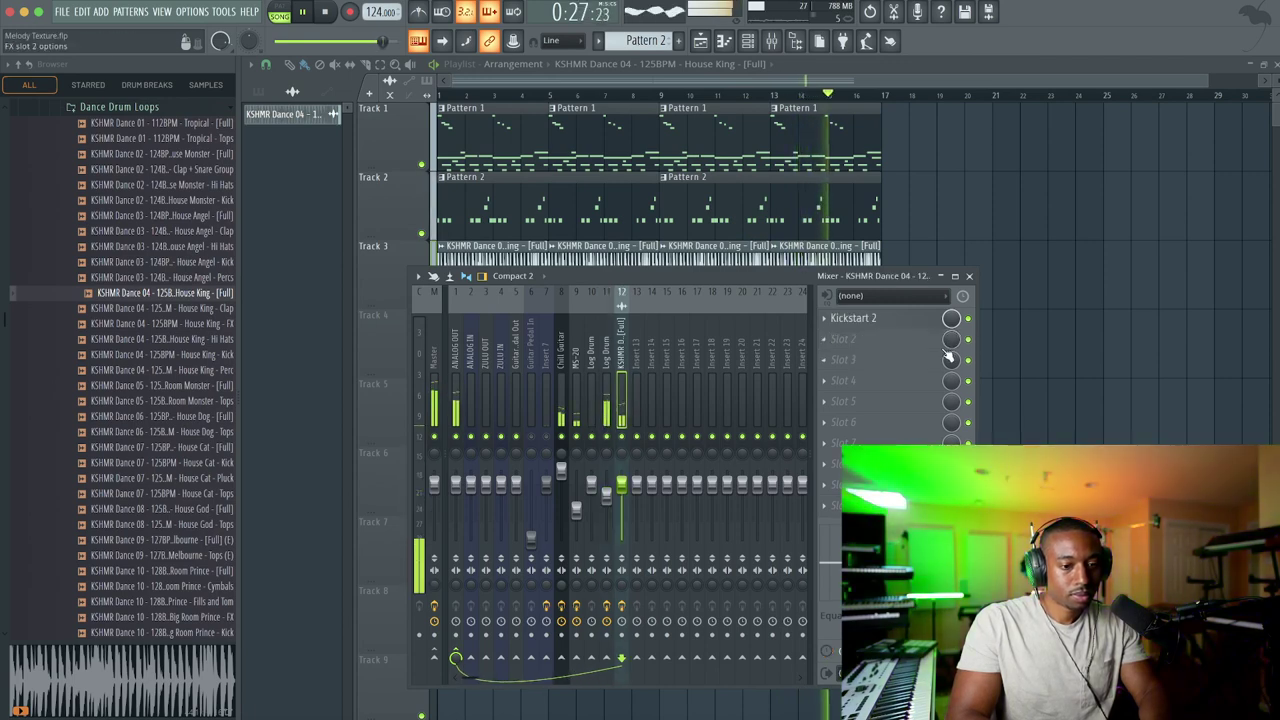
right_click(951, 318)
left_click(982, 431)
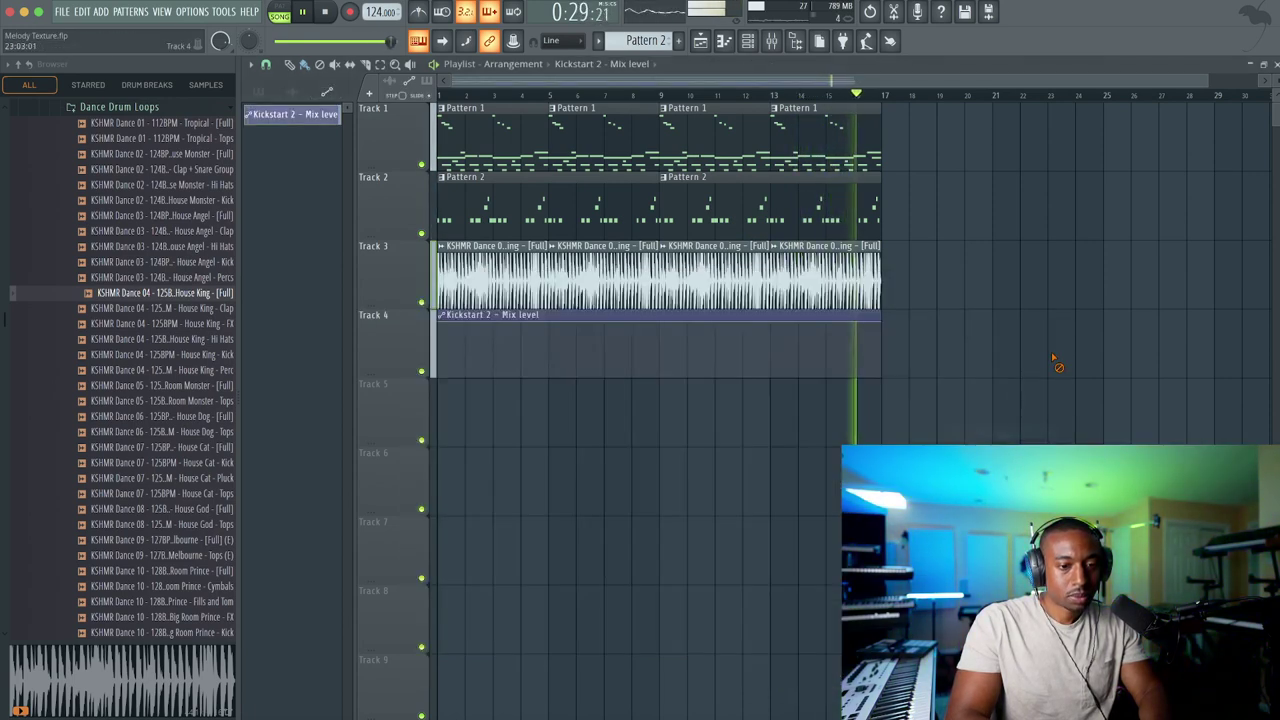
left_click_drag(443, 322, 491, 423)
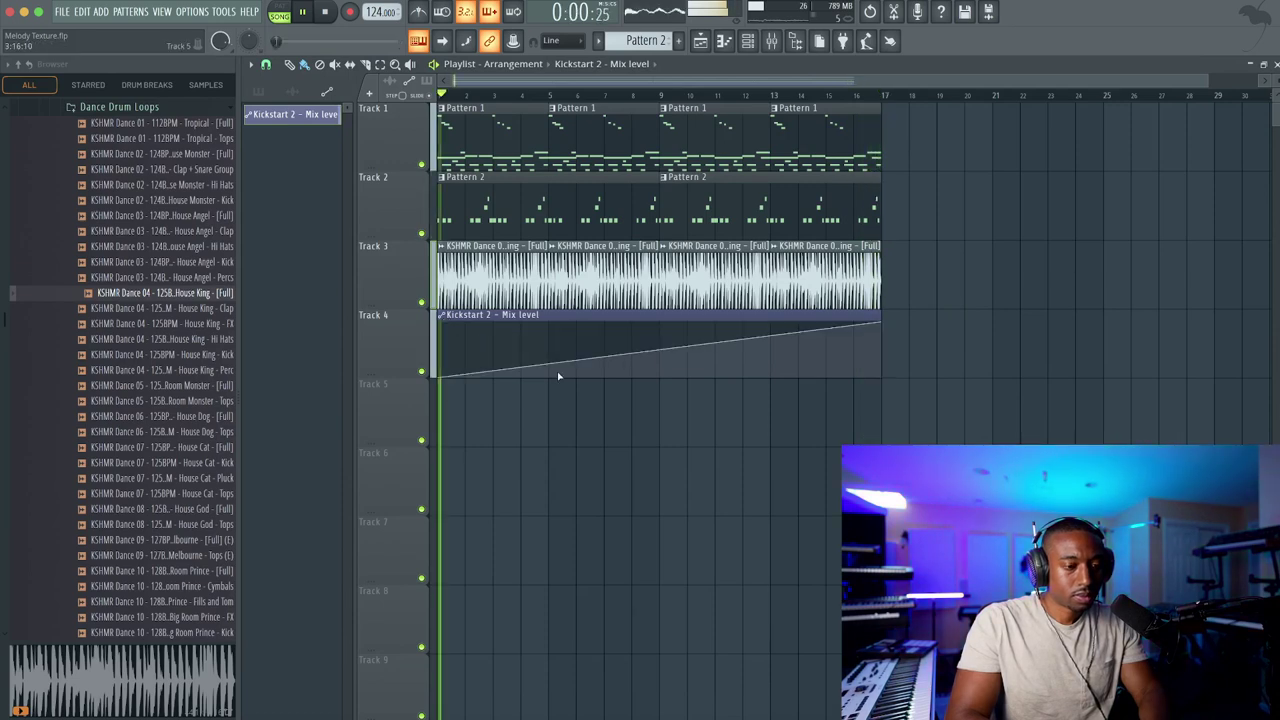
left_click_drag(659, 351, 661, 391)
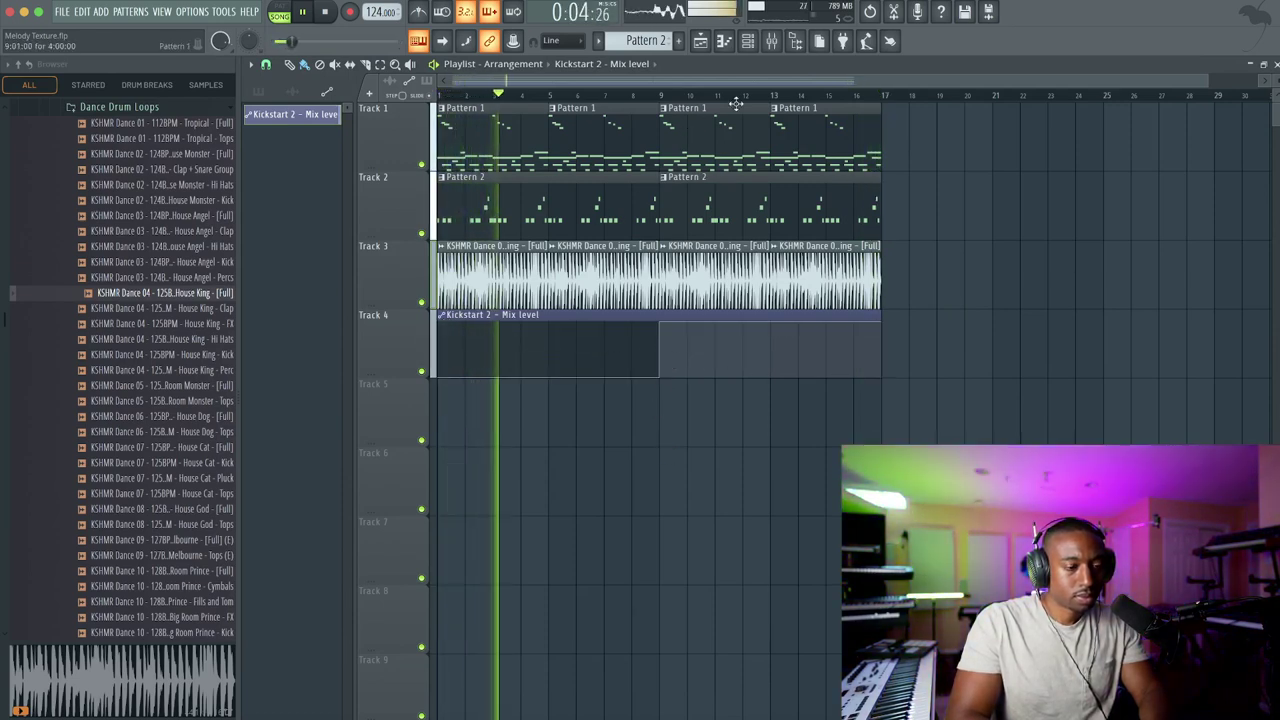
Display all channels in the channel rack and load LOLCOMP into the first effect slot of the ANALOG OUT mixer track
left_click(750, 46)
left_click(340, 63)
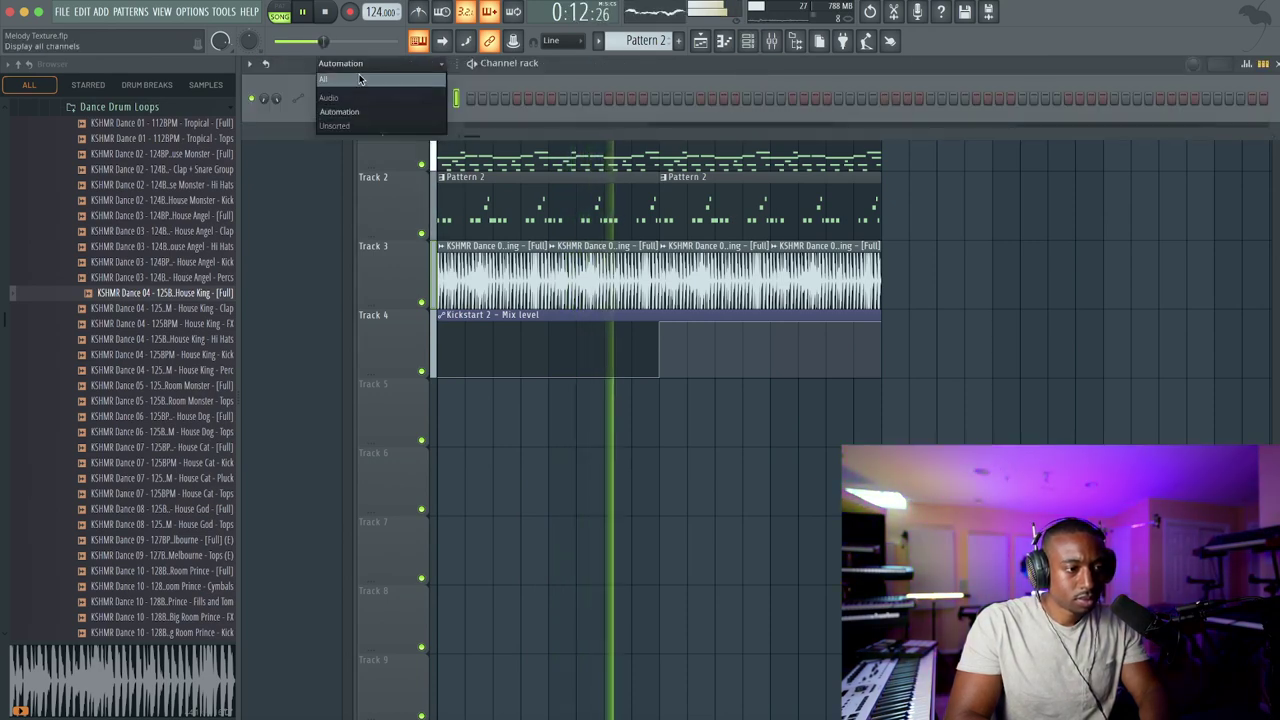
left_click(375, 97)
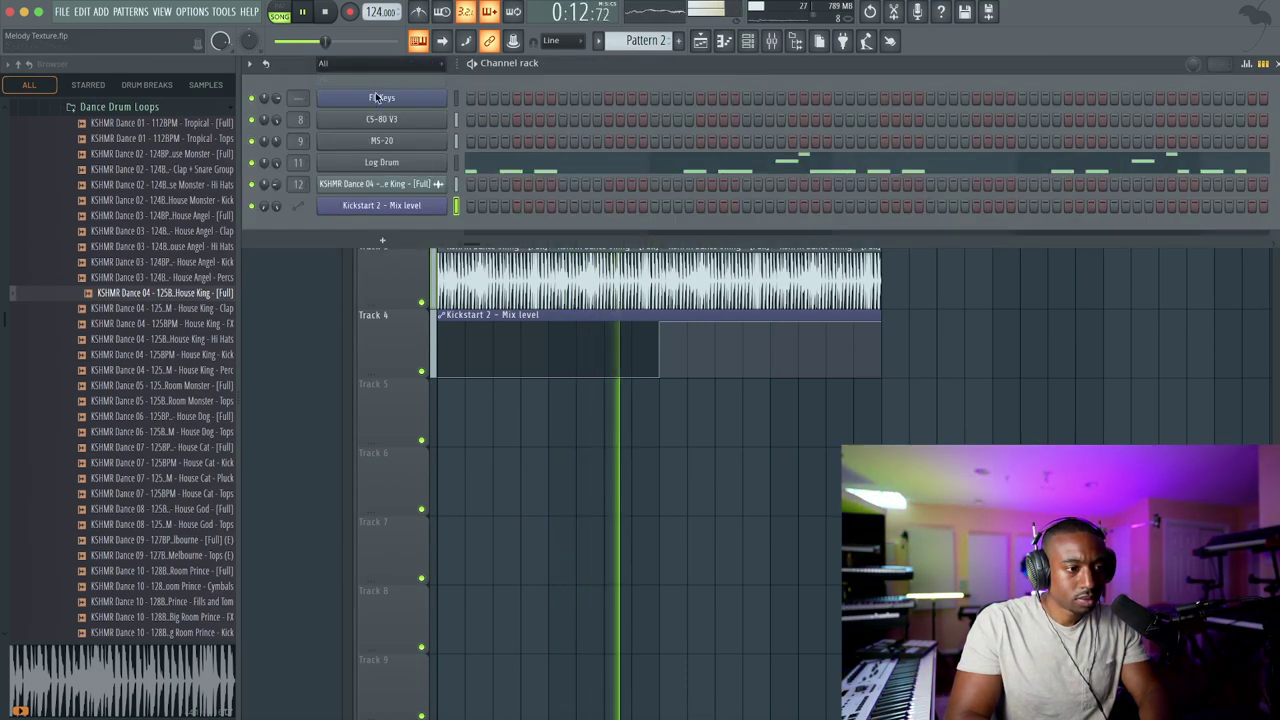
left_click(771, 40)
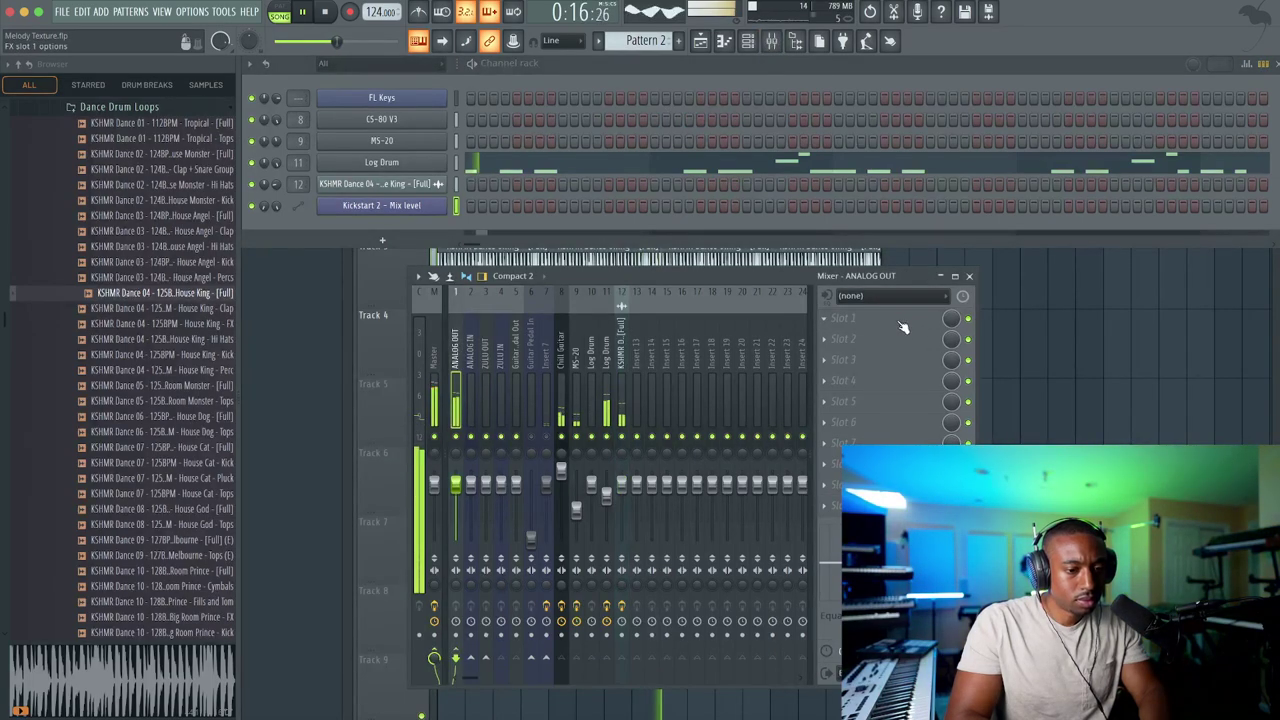
left_click(903, 328)
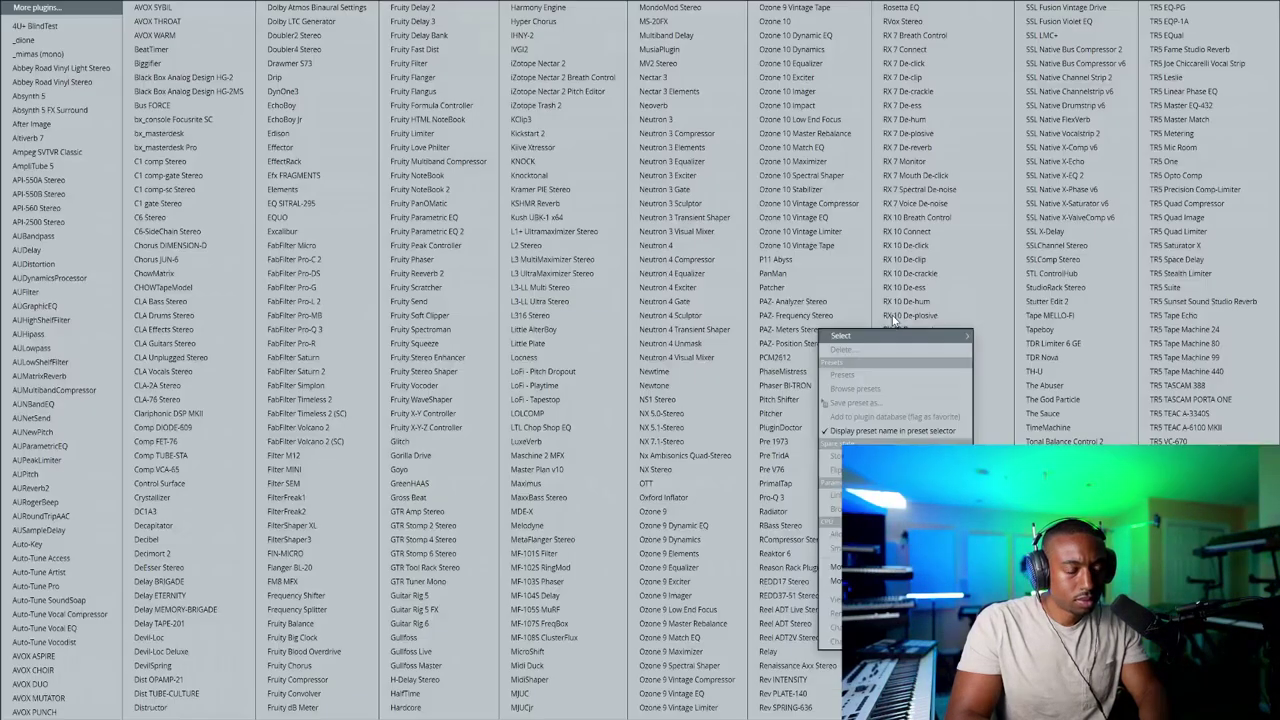
left_click(546, 413)
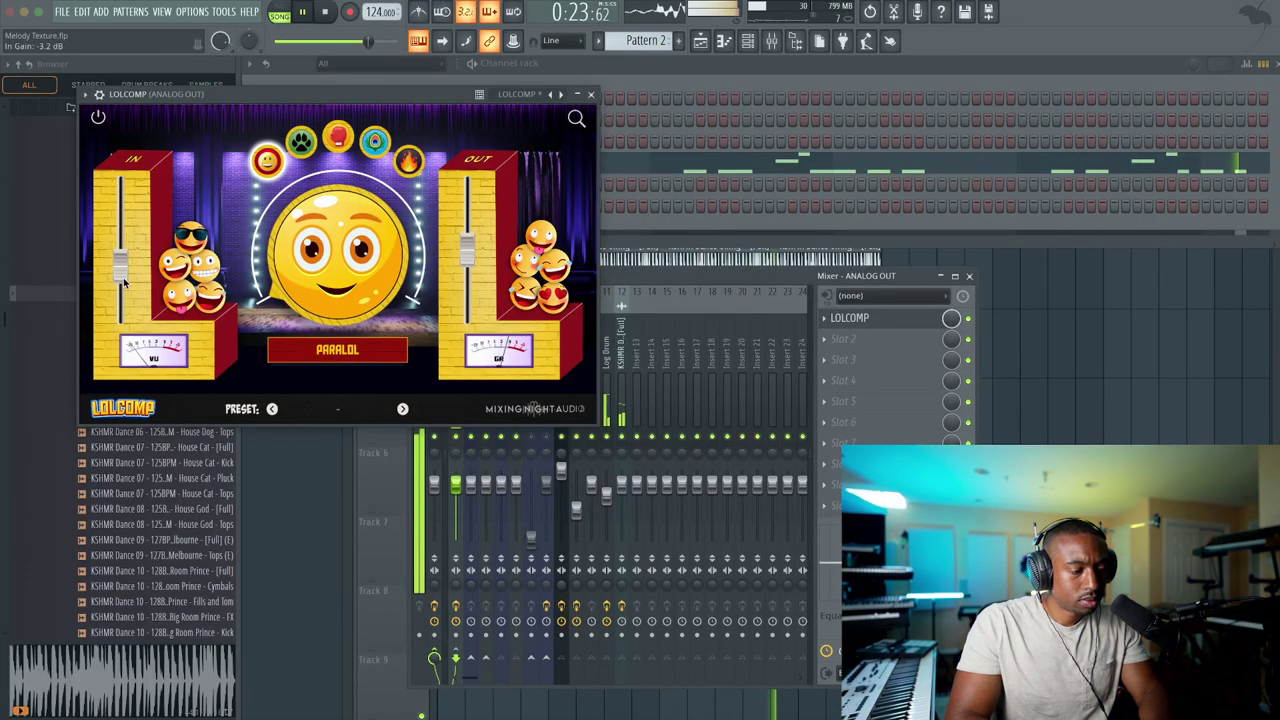
Adjust LOLCOMP's compression on ANALOG OUT, set its input gain to about -1.2 dB, slightly lower its output gain, and close it
left_click_drag(338, 224, 342, 297)
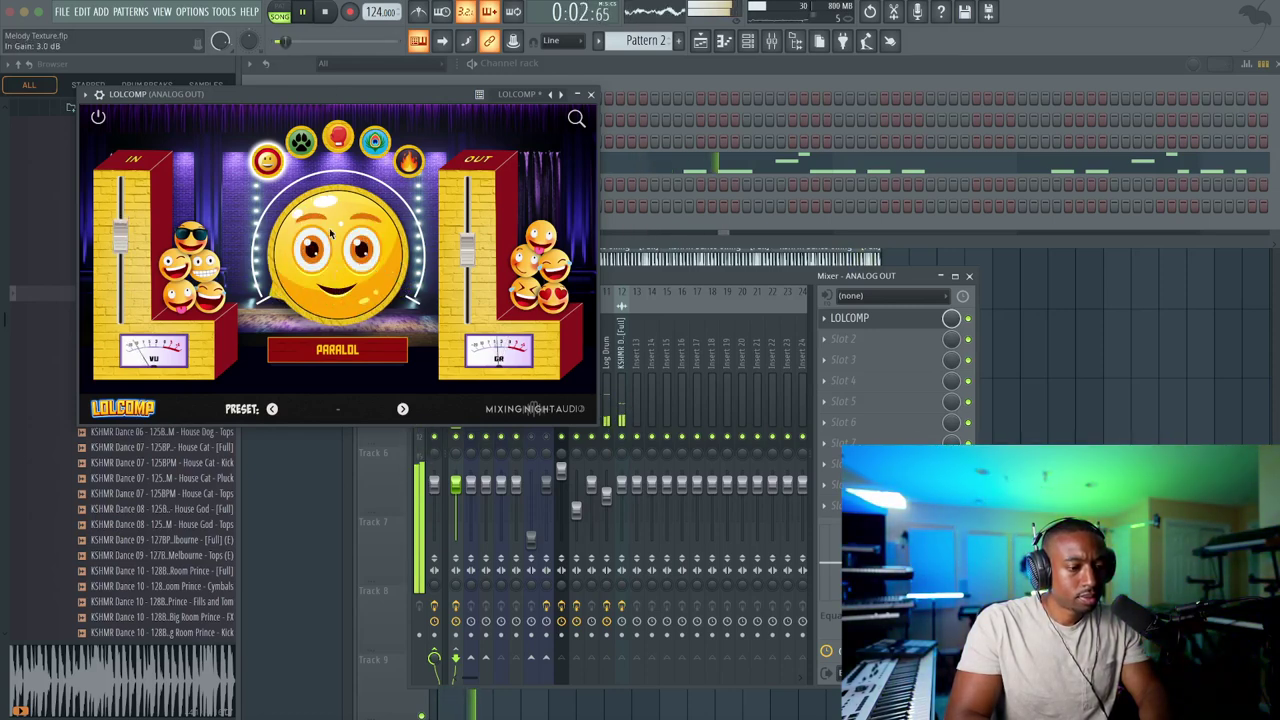
left_click_drag(478, 255, 474, 276)
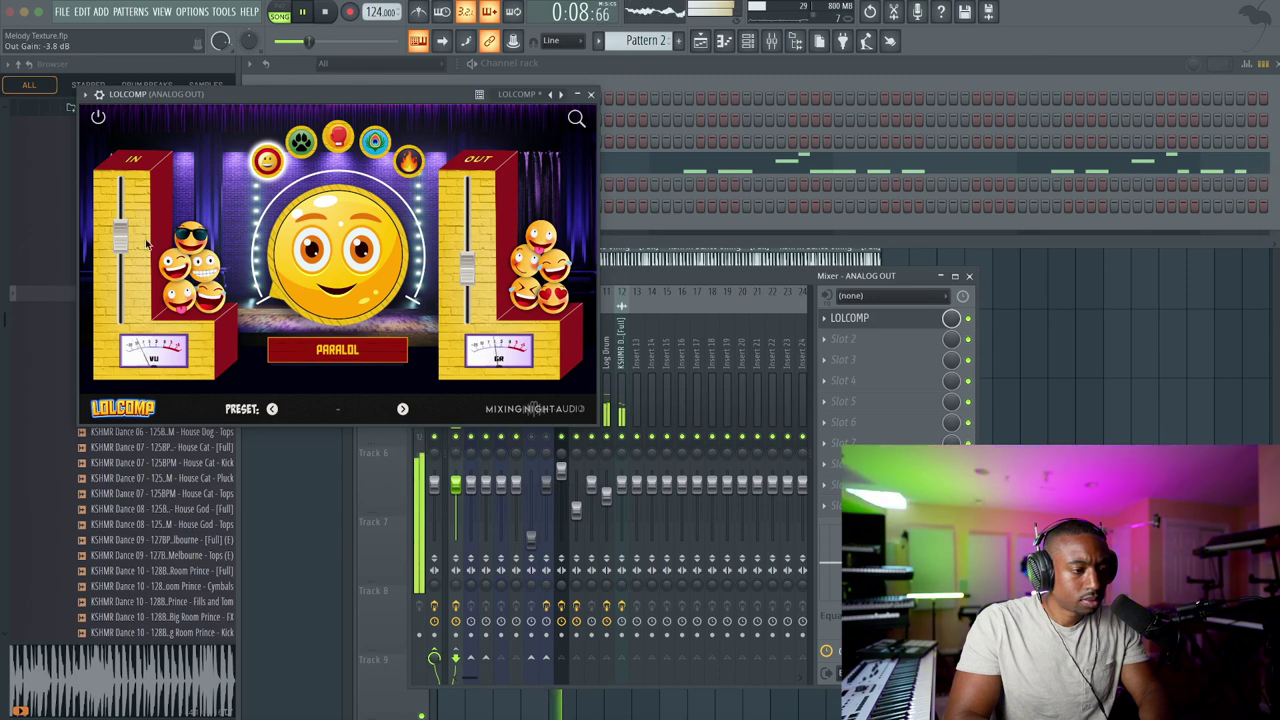
left_click_drag(120, 238, 120, 256)
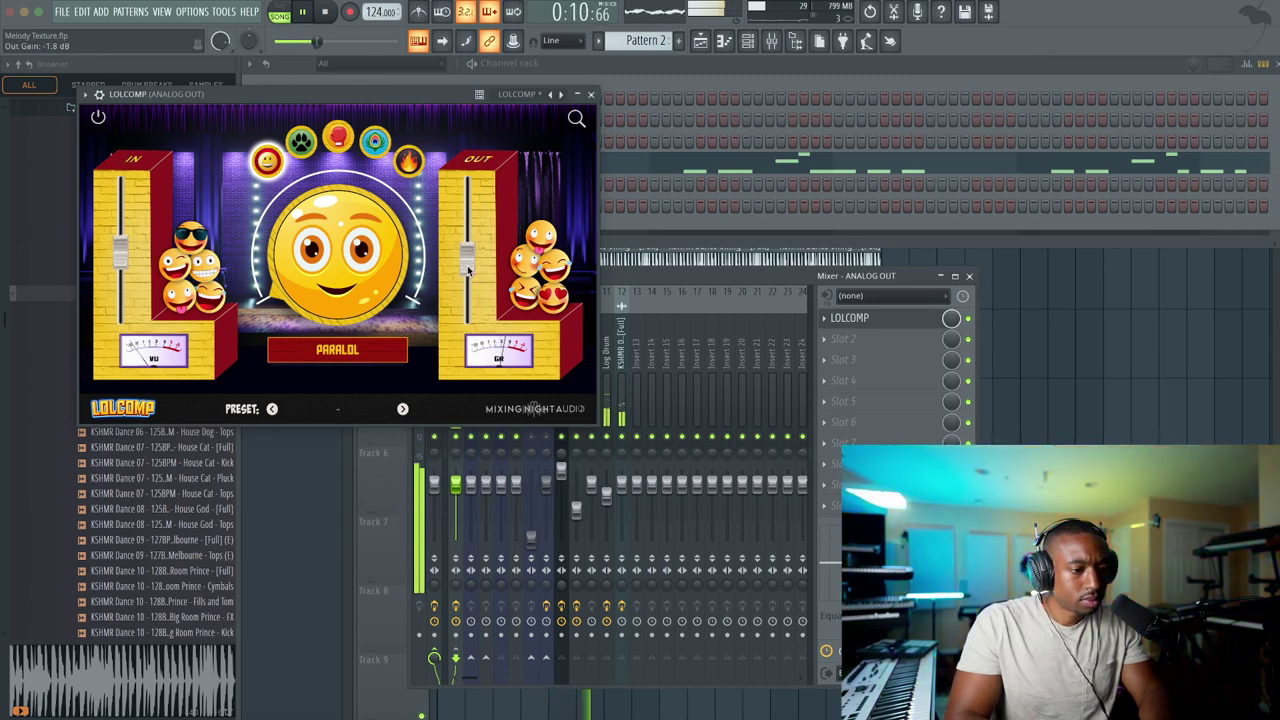
left_click_drag(467, 265, 467, 268)
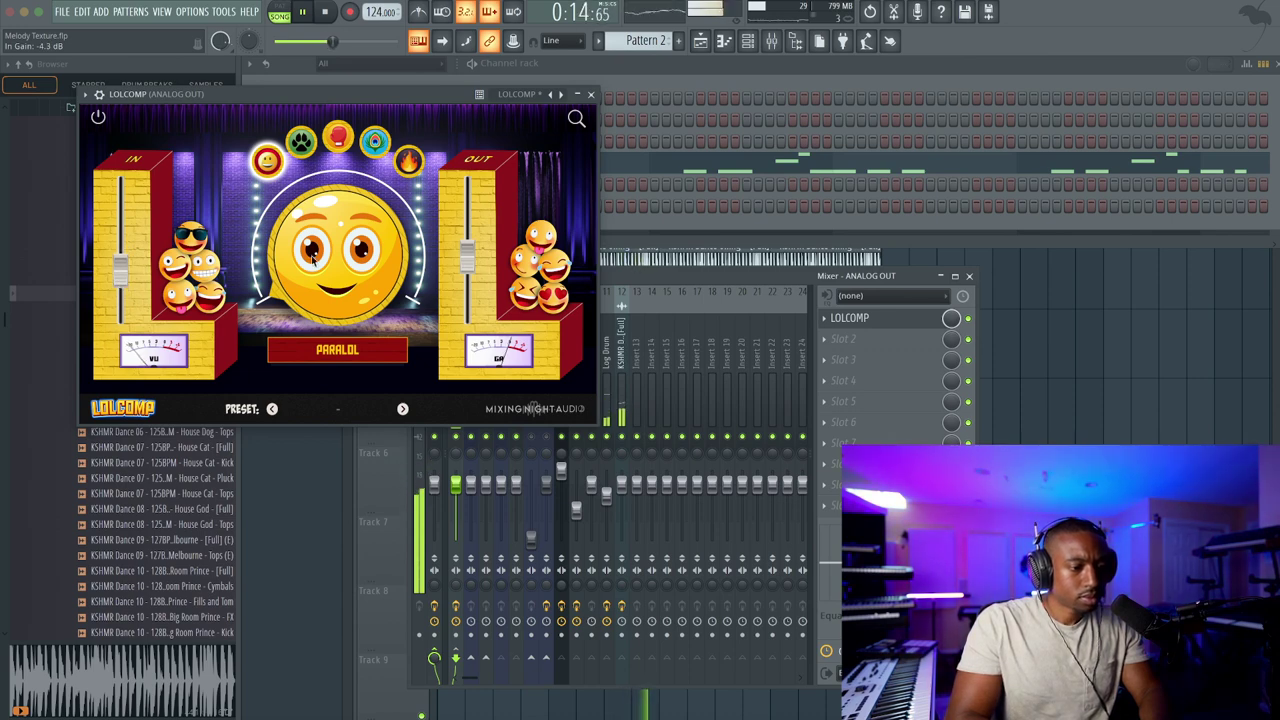
left_click_drag(120, 273, 121, 265)
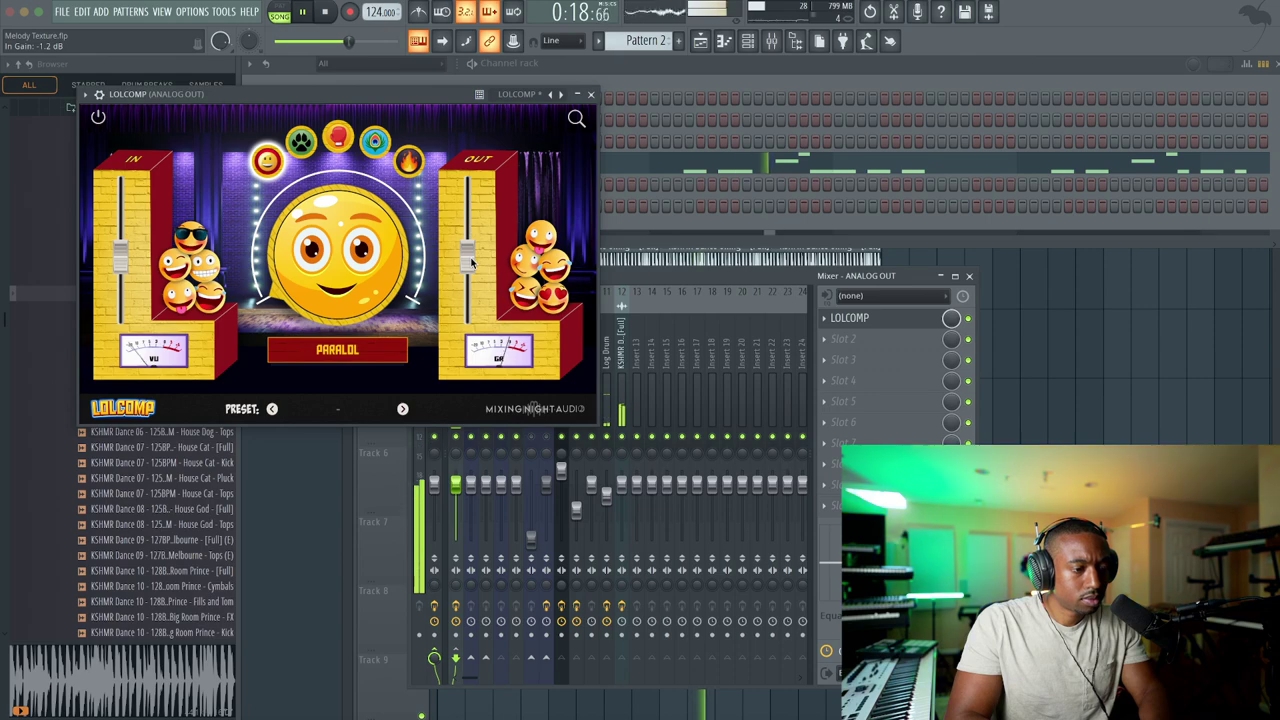
left_click(590, 95)
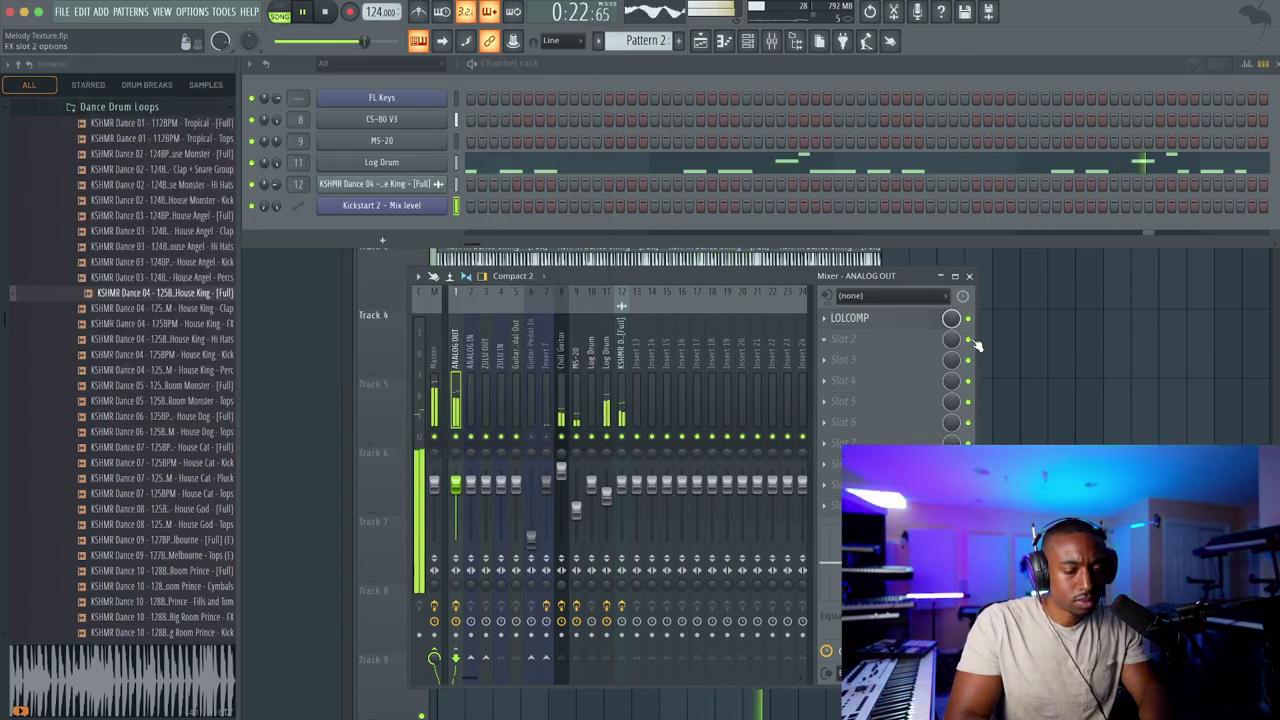
Delete the first Pattern 2 clip from Track 2 so the log drum starts at bar 9, and save the project
left_click(1005, 357)
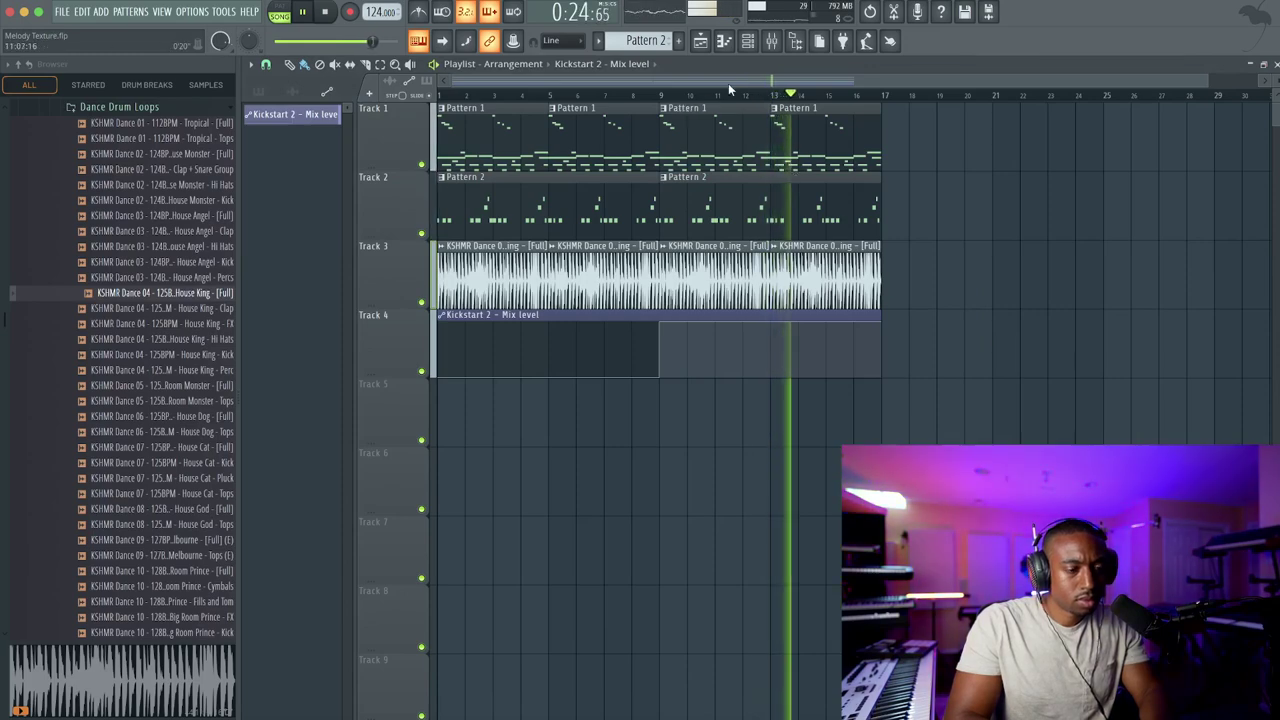
key("F6")
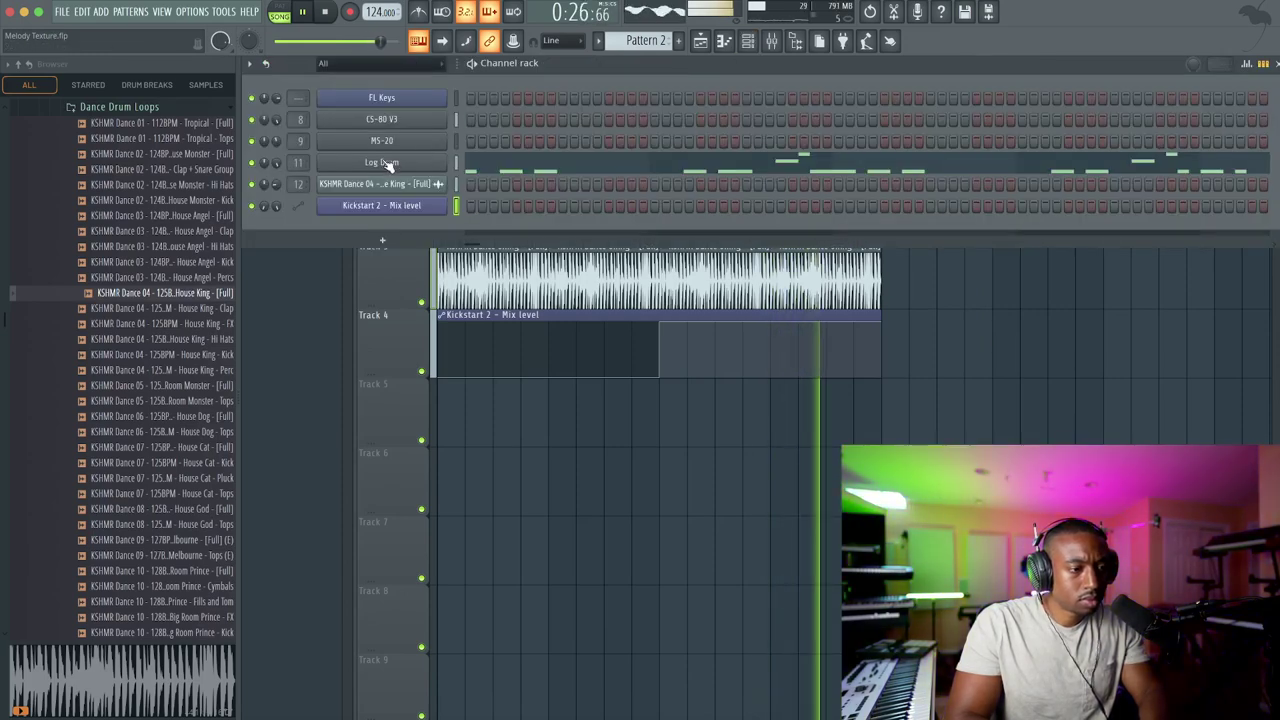
left_click(380, 246)
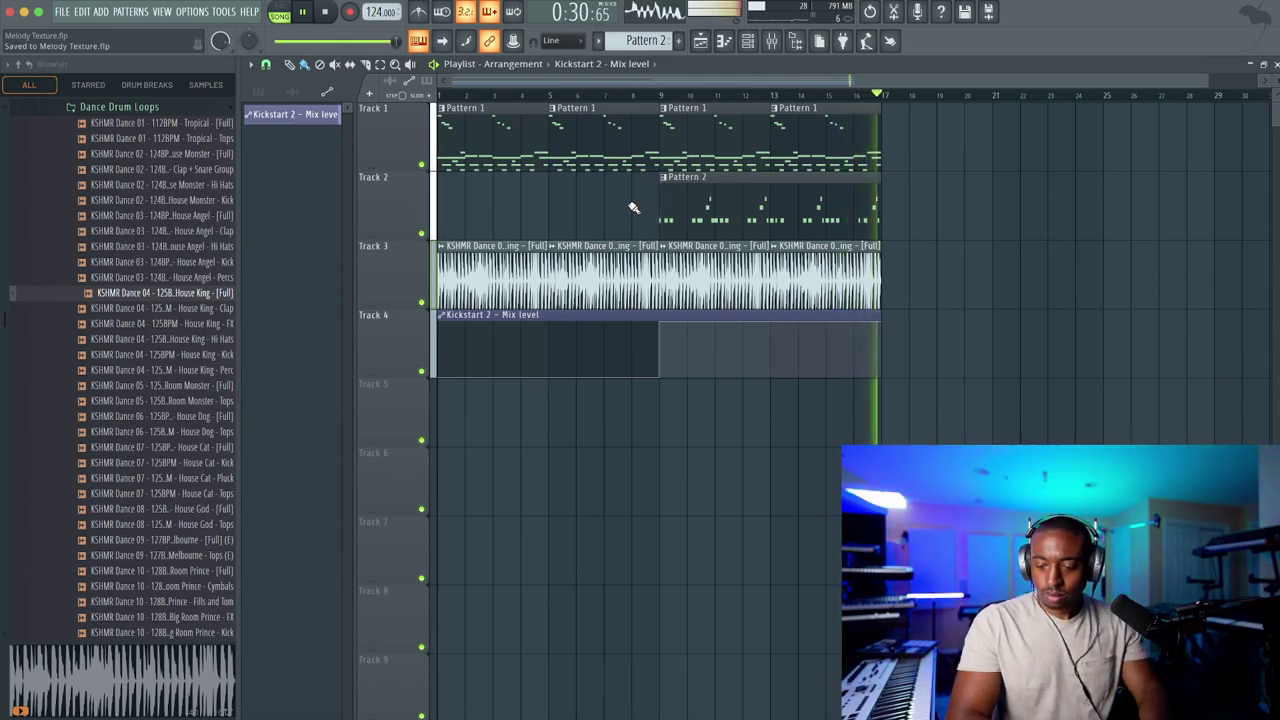
key("ctrl+s")
Load Fruity Love Philter into the second effect slot of the House King loop's mixer track
left_click(749, 41)
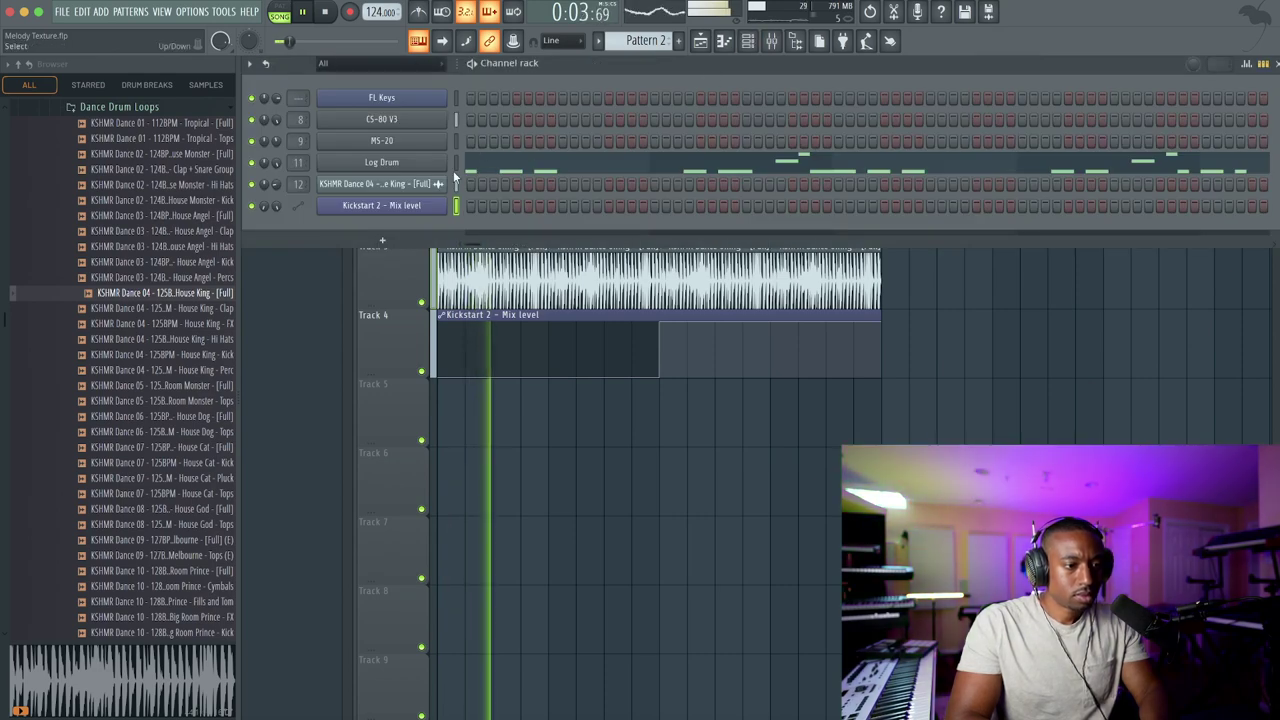
left_click(570, 437)
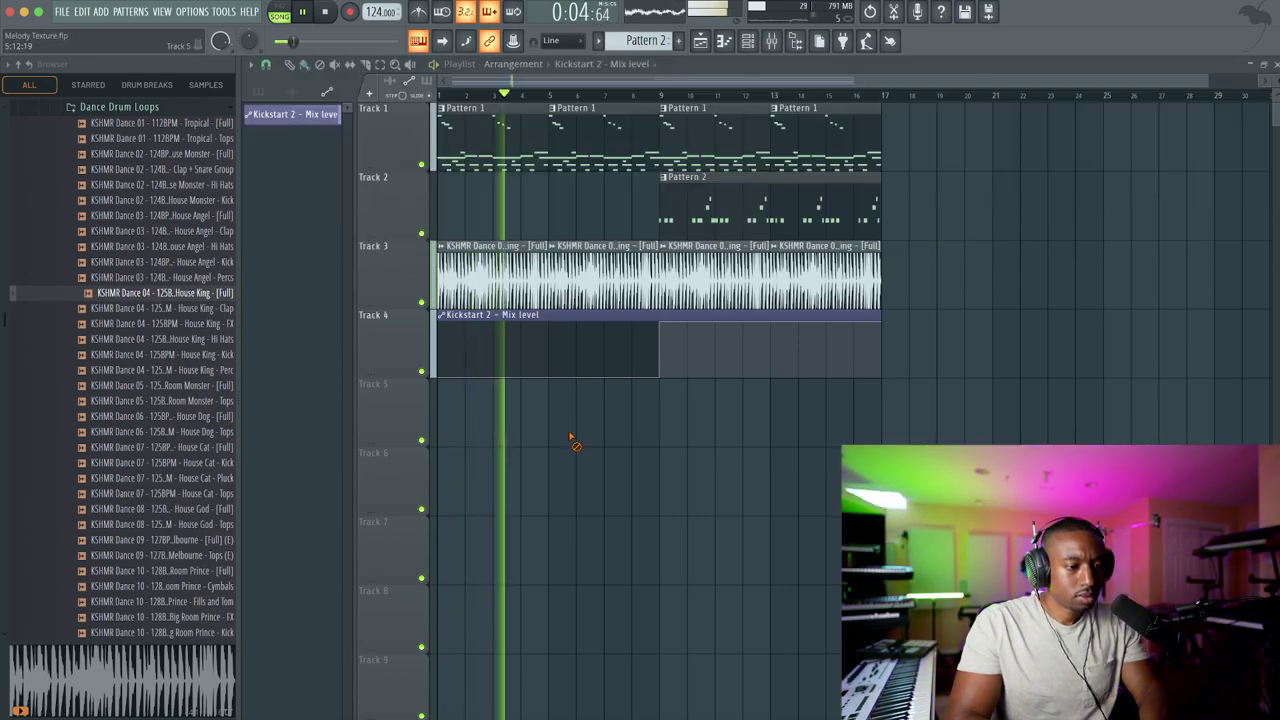
left_click(771, 41)
left_click(621, 345)
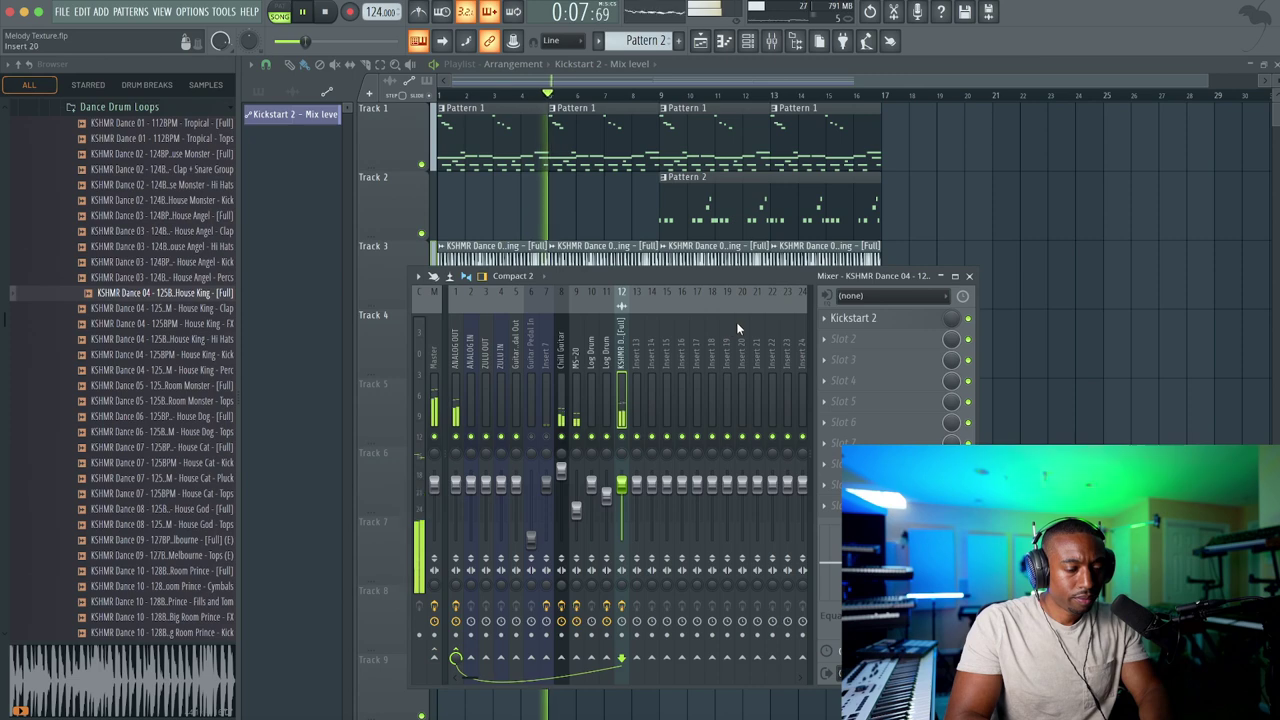
key("space")
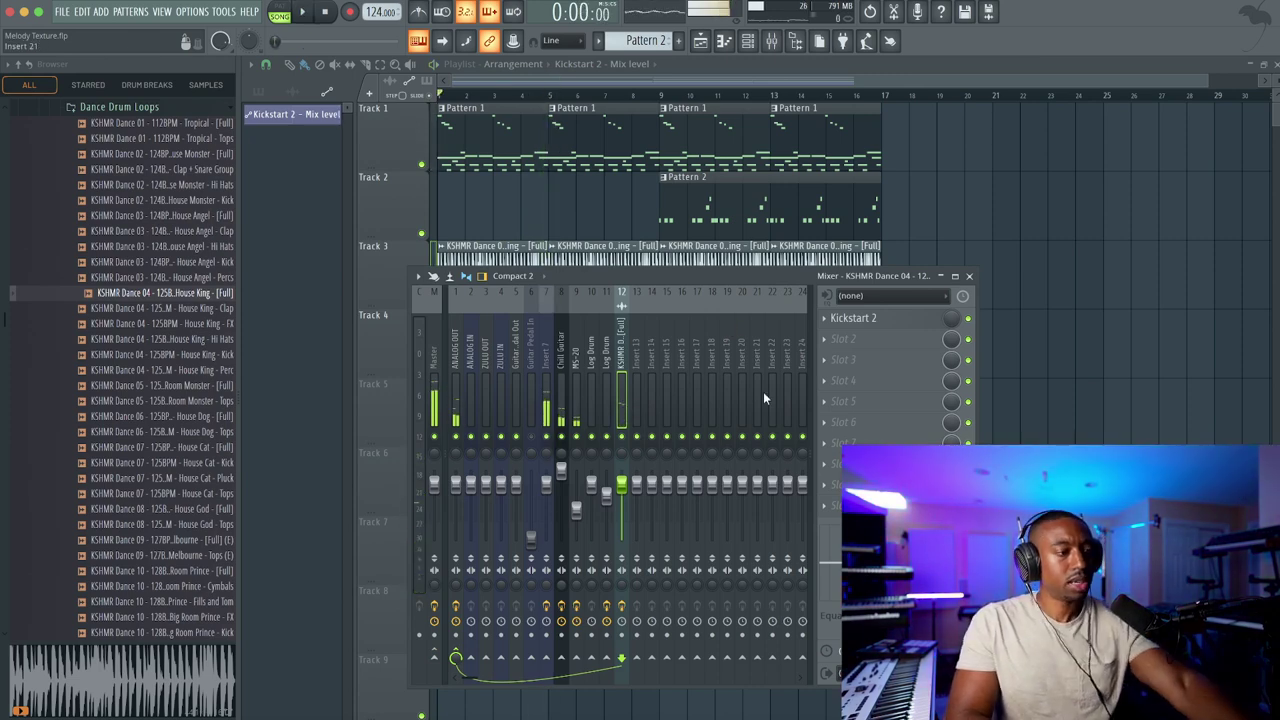
left_click(853, 341)
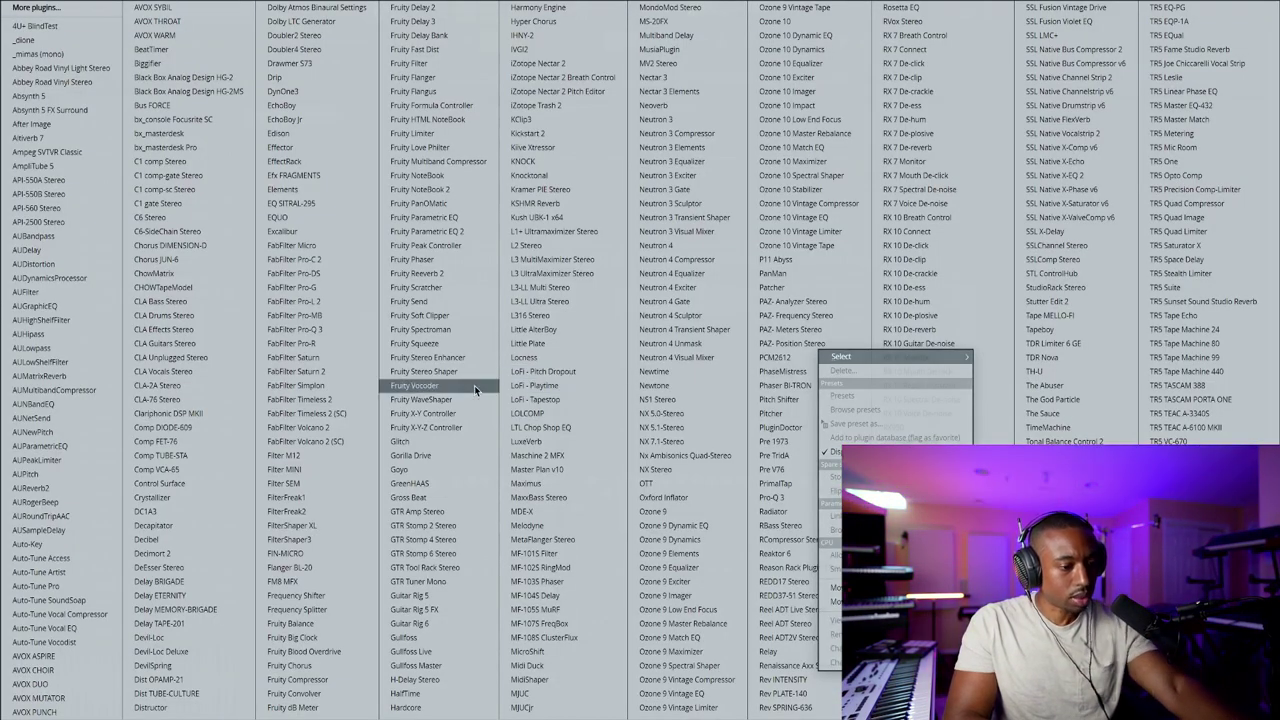
left_click(448, 147)
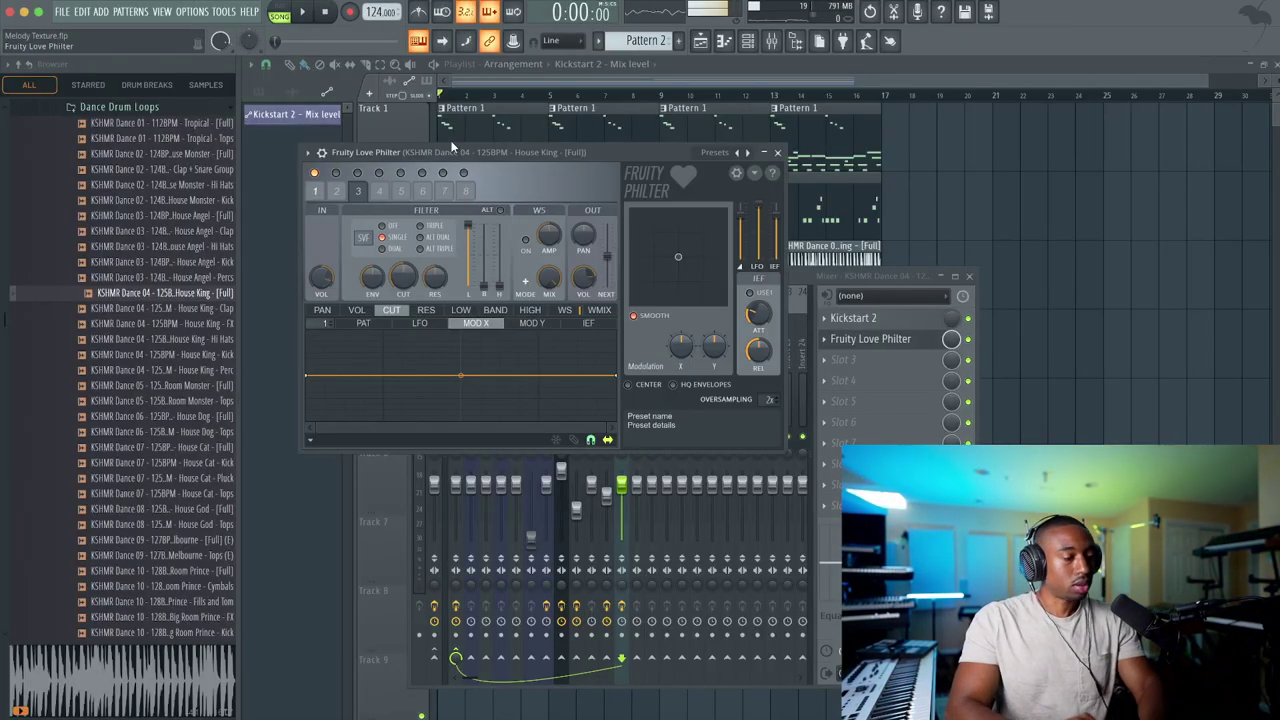
Apply the "10 pattern lowpass with LP LFO" preset to Fruity Love Philter, audition it, and close the plugin window
key("space")
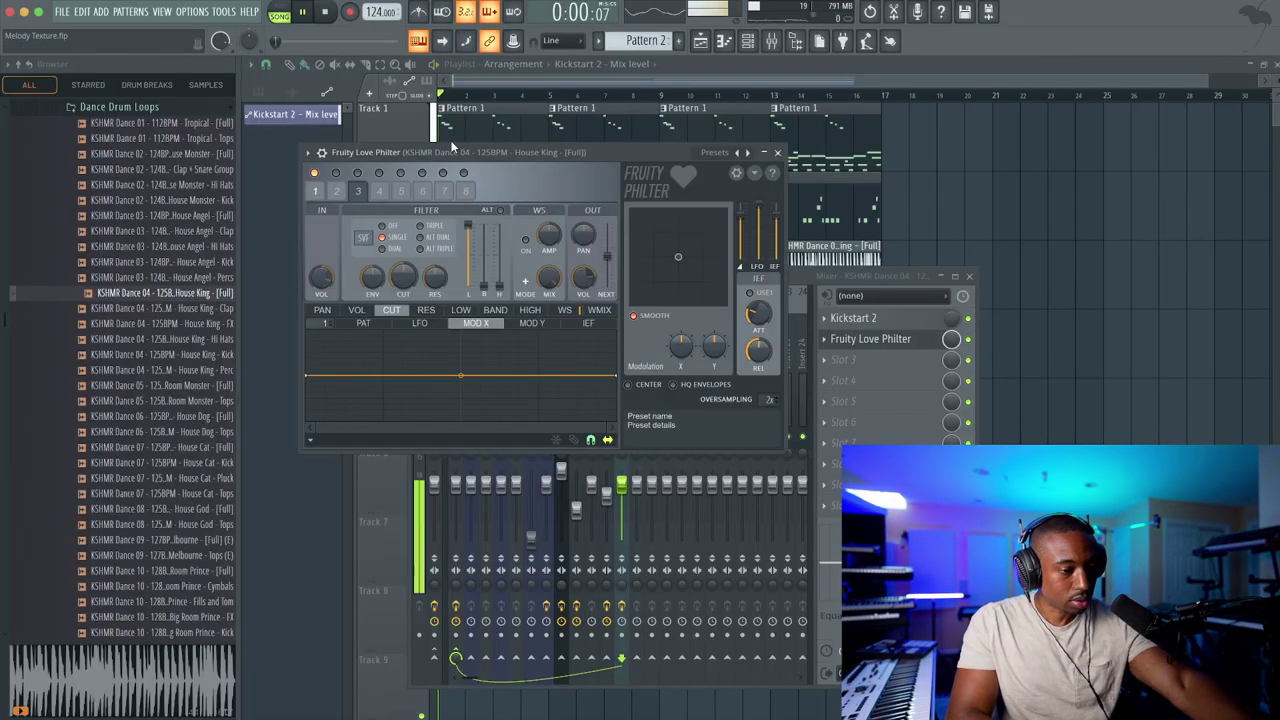
left_click(727, 153)
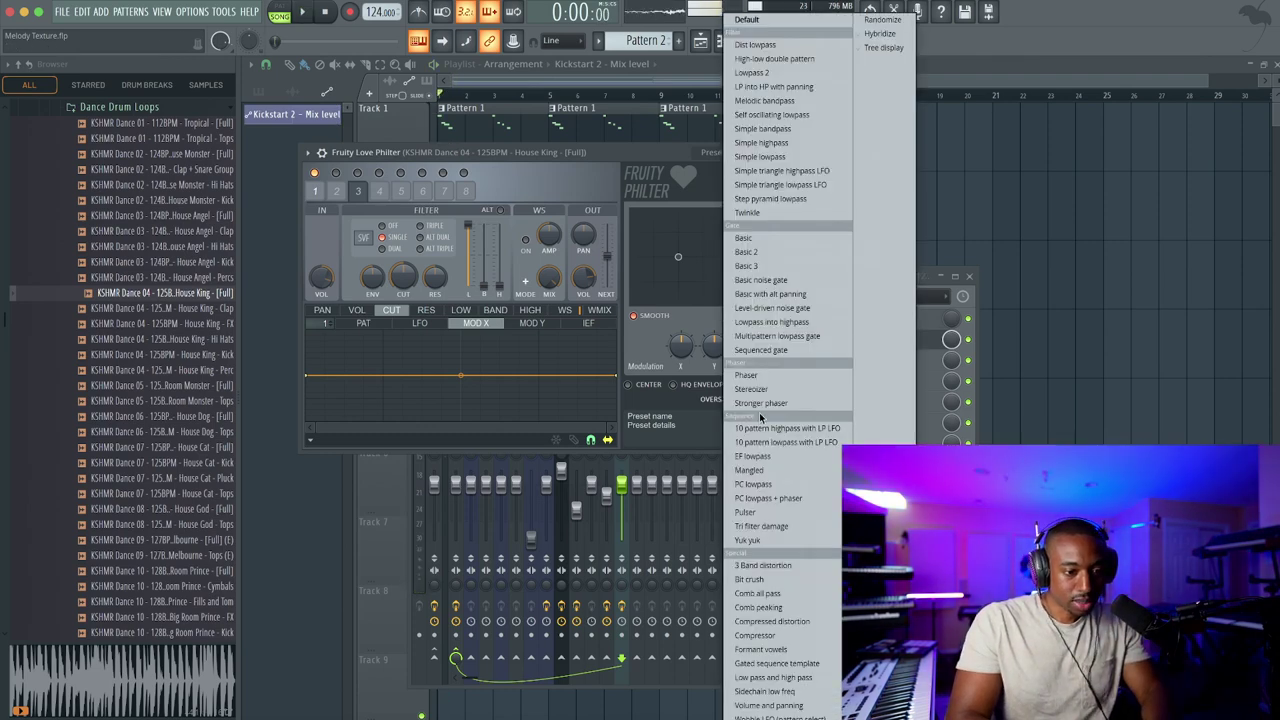
left_click(780, 425)
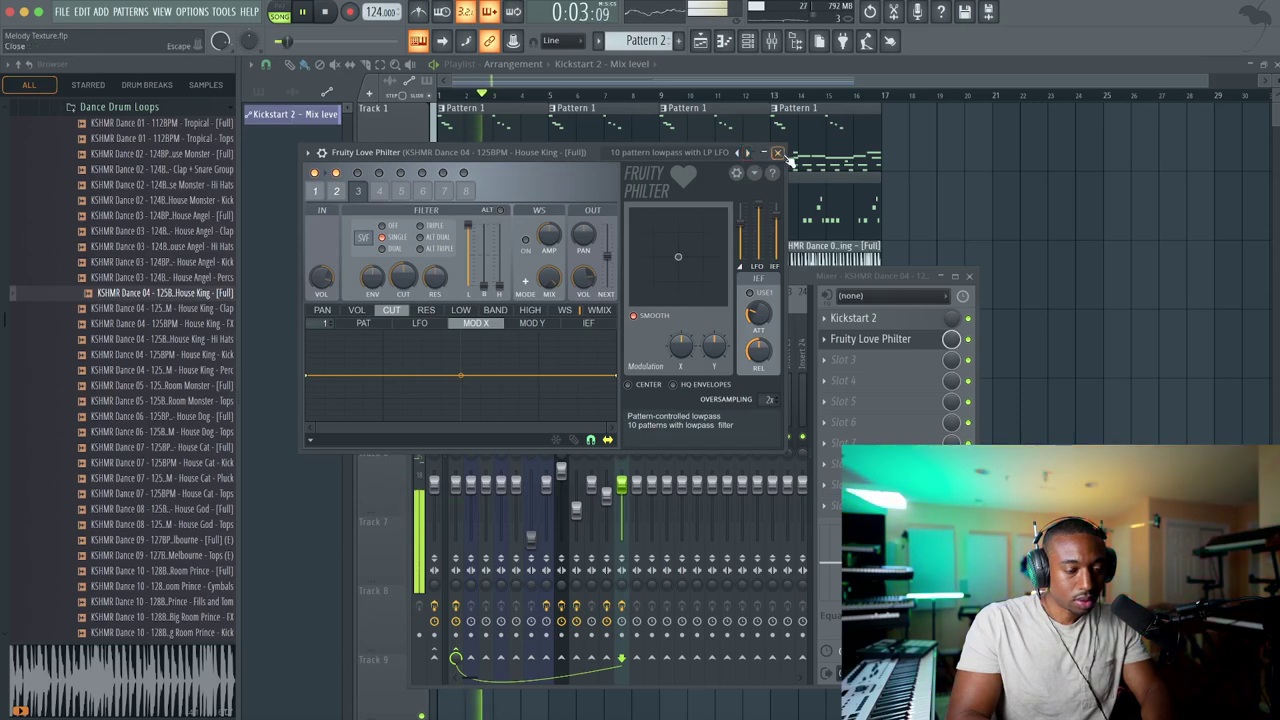
left_click(779, 153)
Create an automation clip for Fruity Love Philter's mix level, falling from full at bar 1 to zero at bar 9 and staying there
right_click(951, 340)
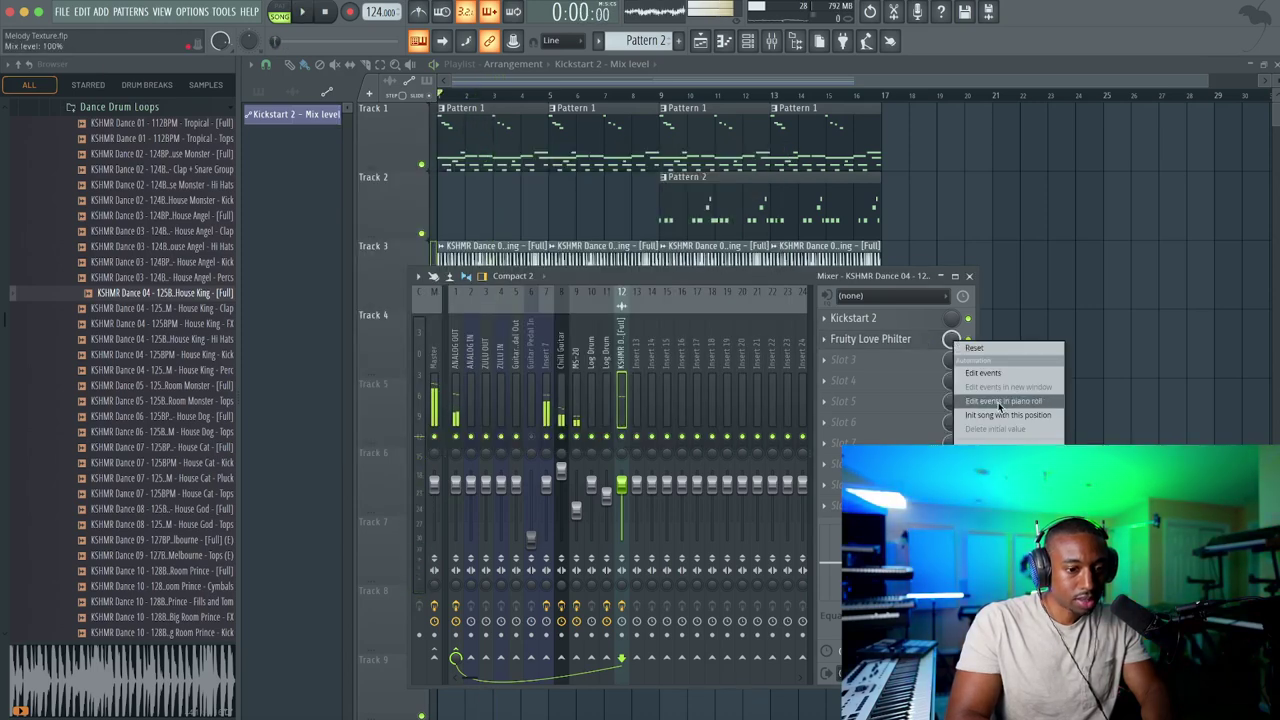
left_click(1000, 403)
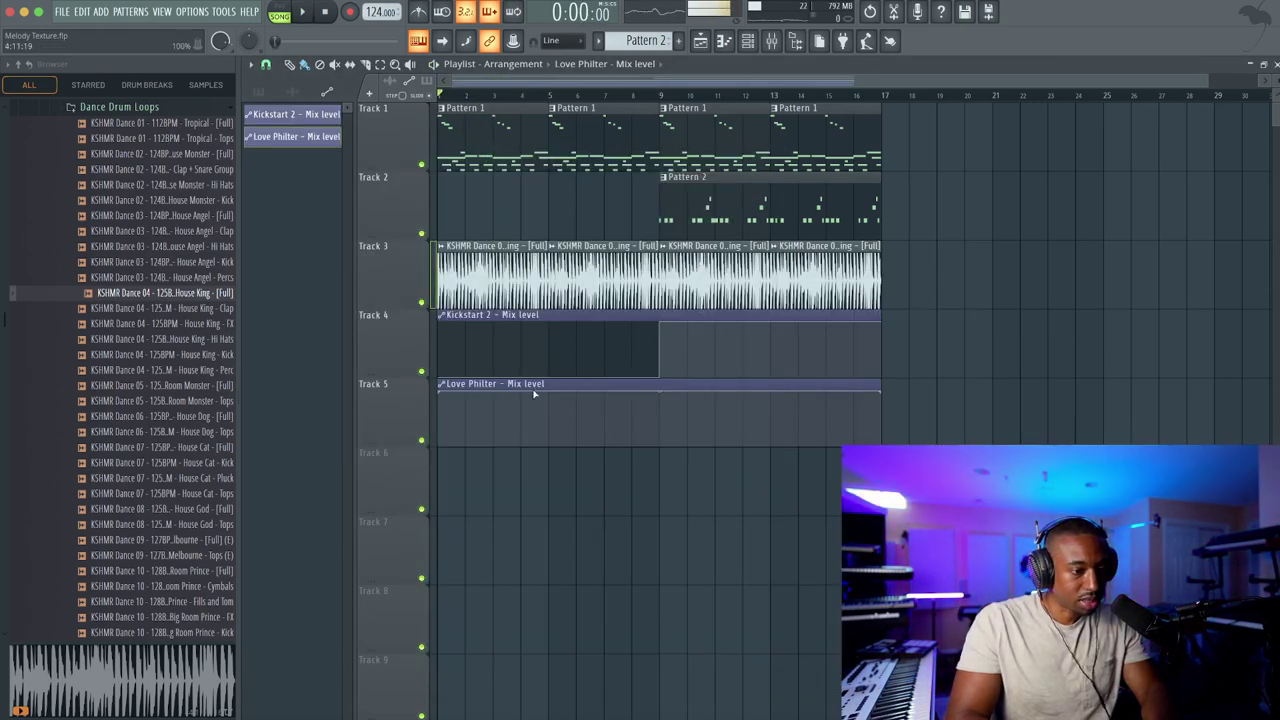
left_click_drag(445, 400, 439, 370)
left_click_drag(658, 428, 671, 491)
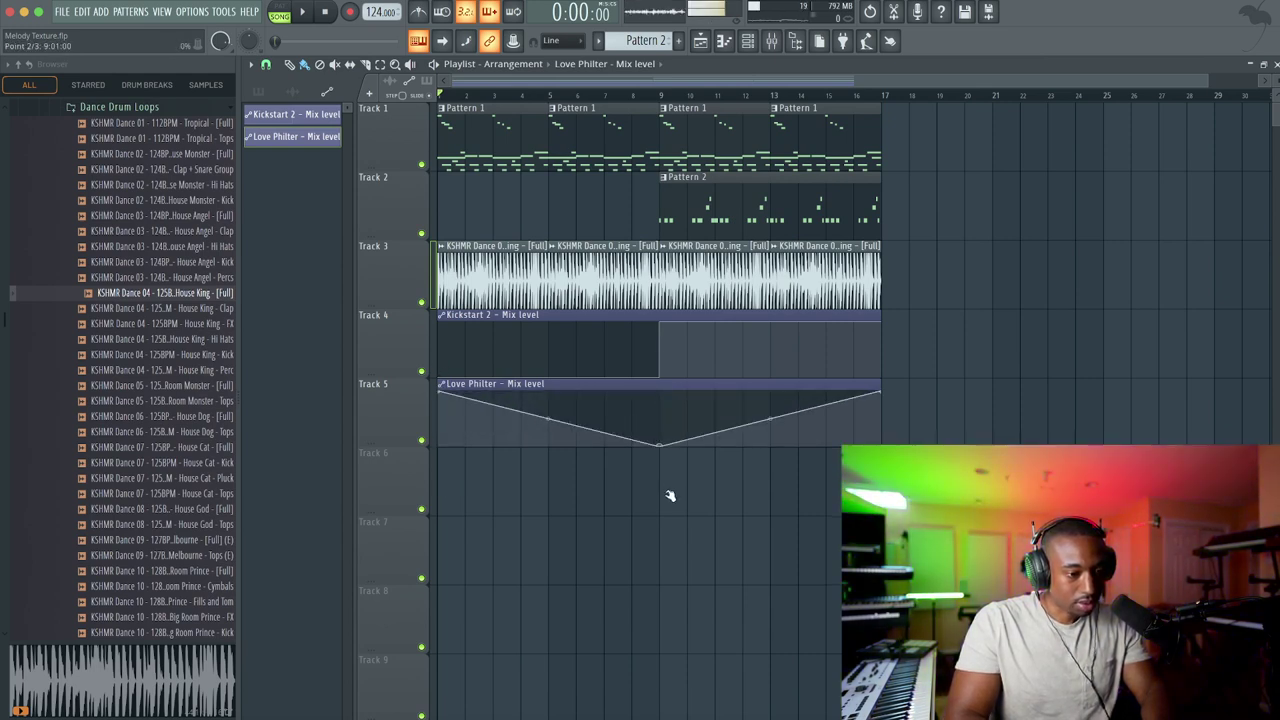
left_click_drag(880, 398, 880, 445)
Play the arrangement and set the MS-20 mixer track's volume to about 68%
key("space")
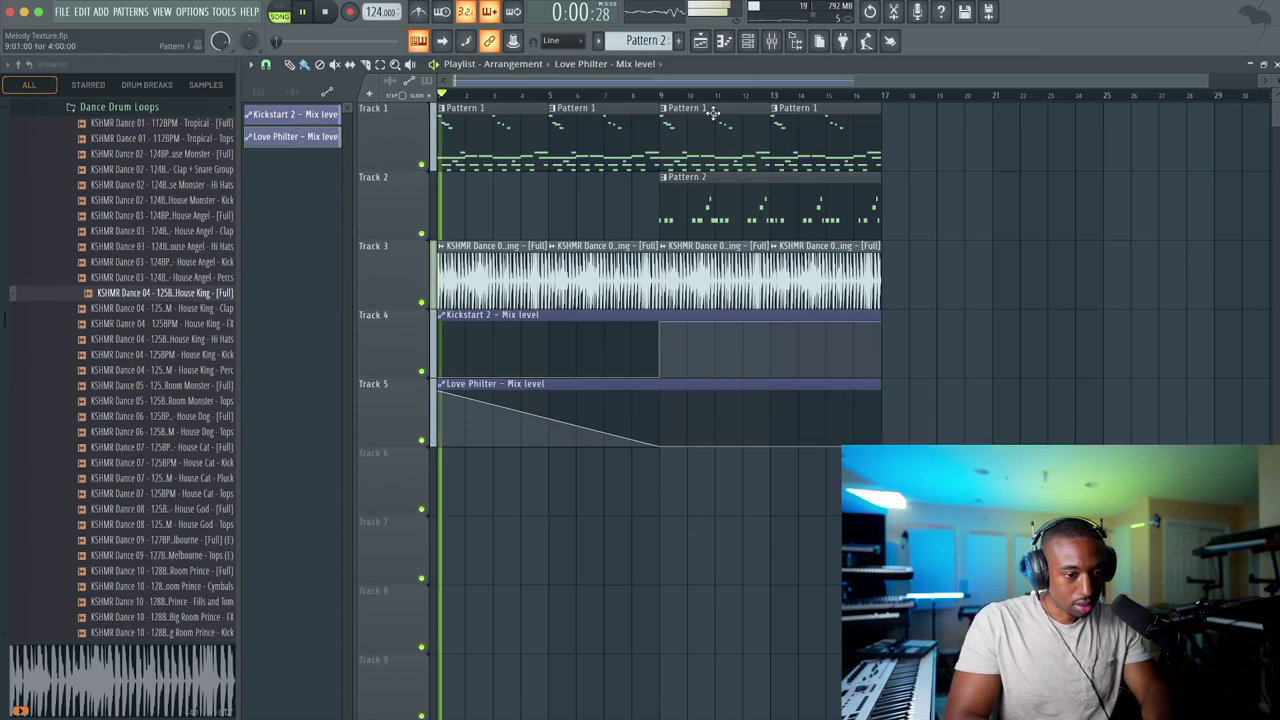
key("F9")
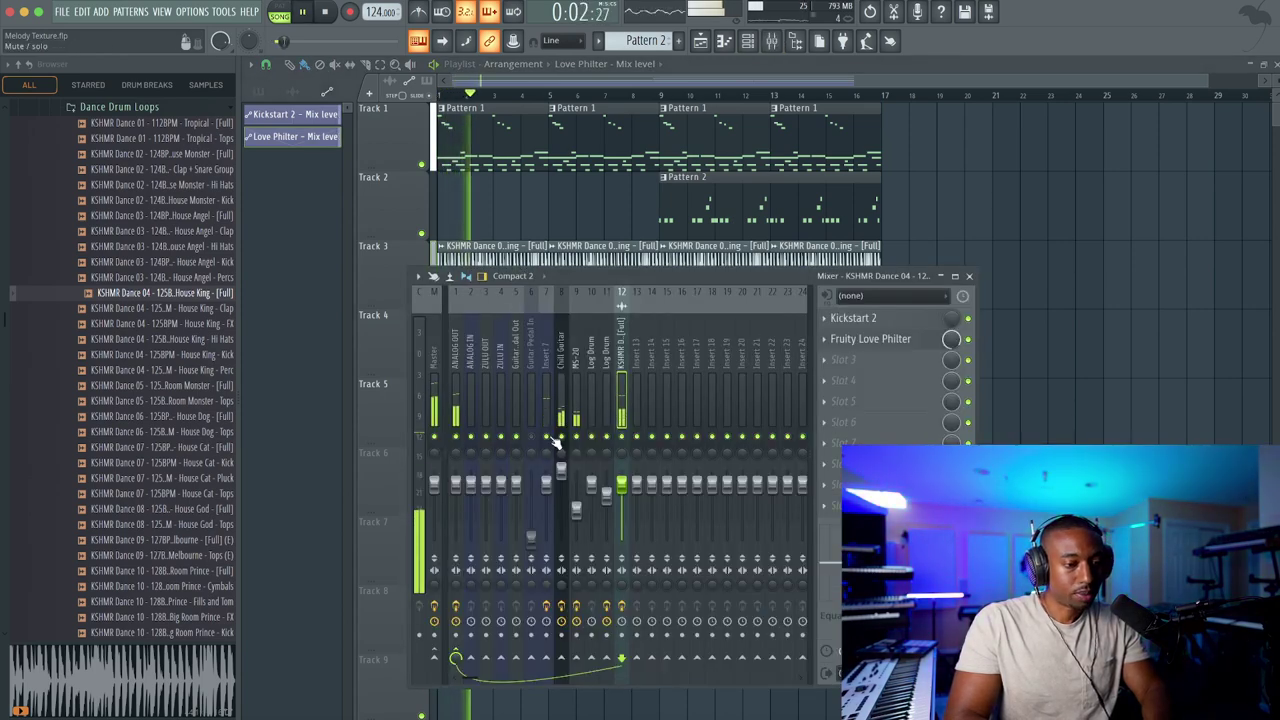
key("F9")
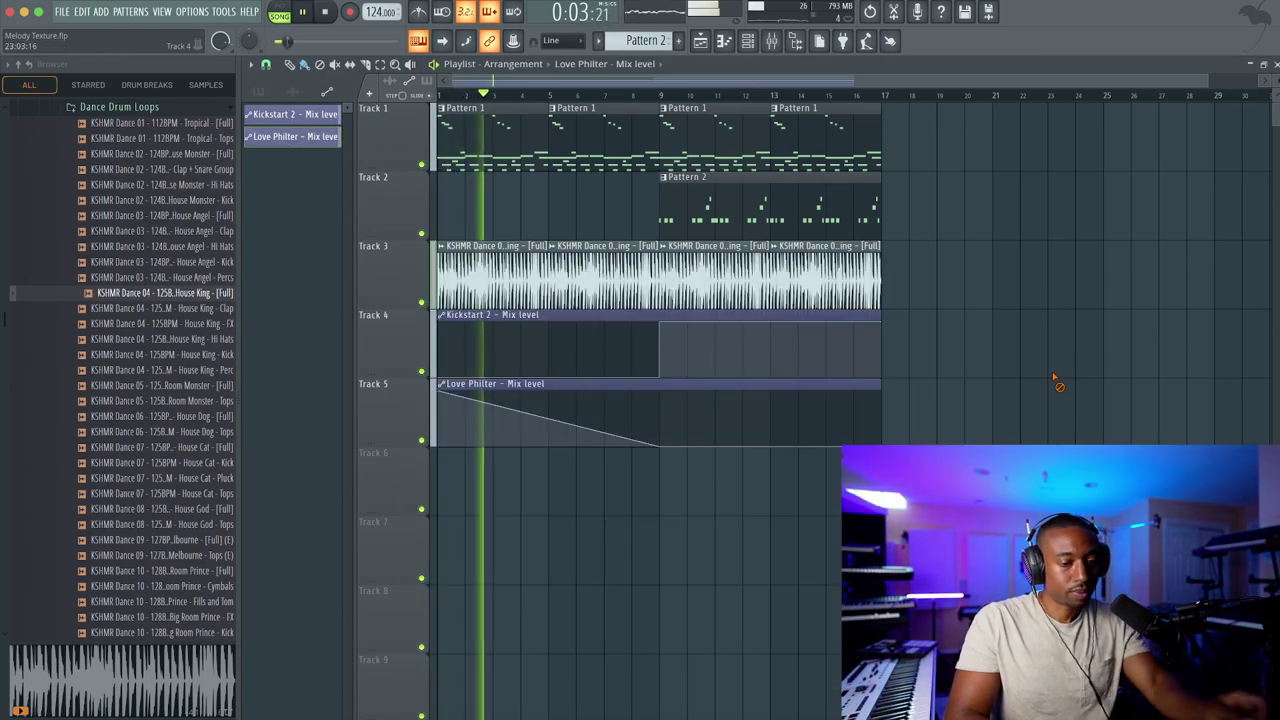
left_click(771, 42)
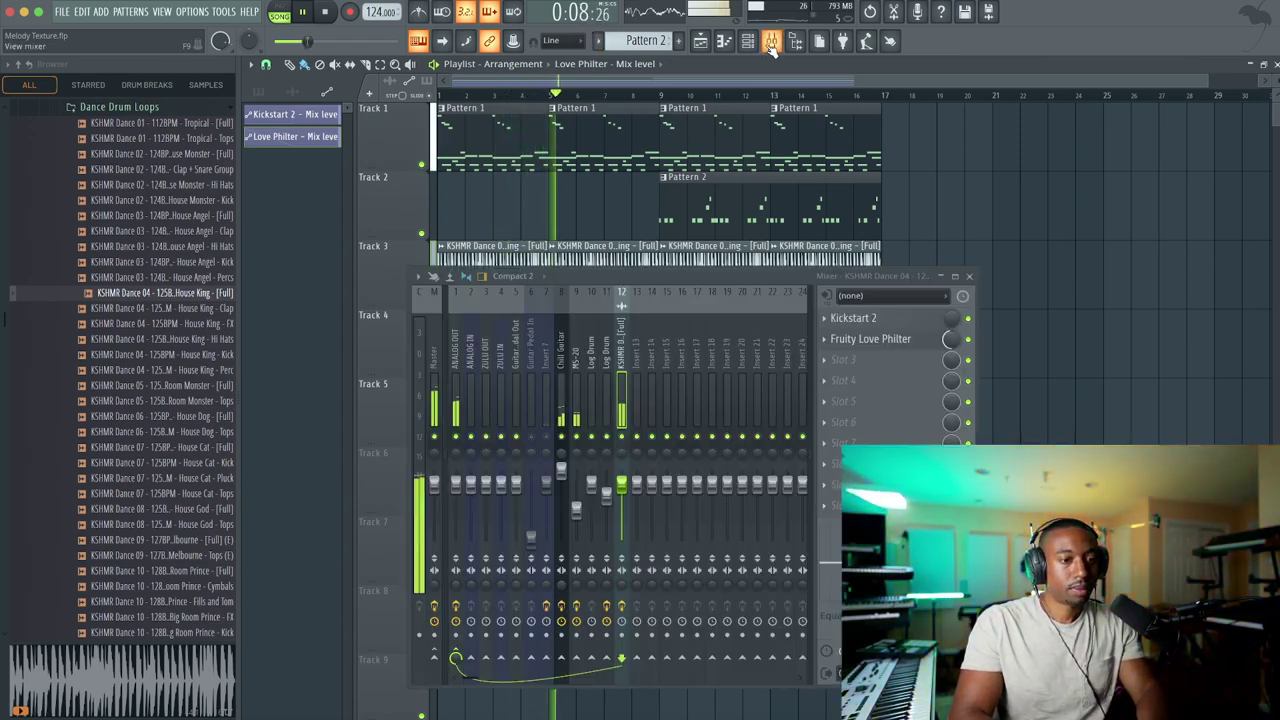
left_click(578, 370)
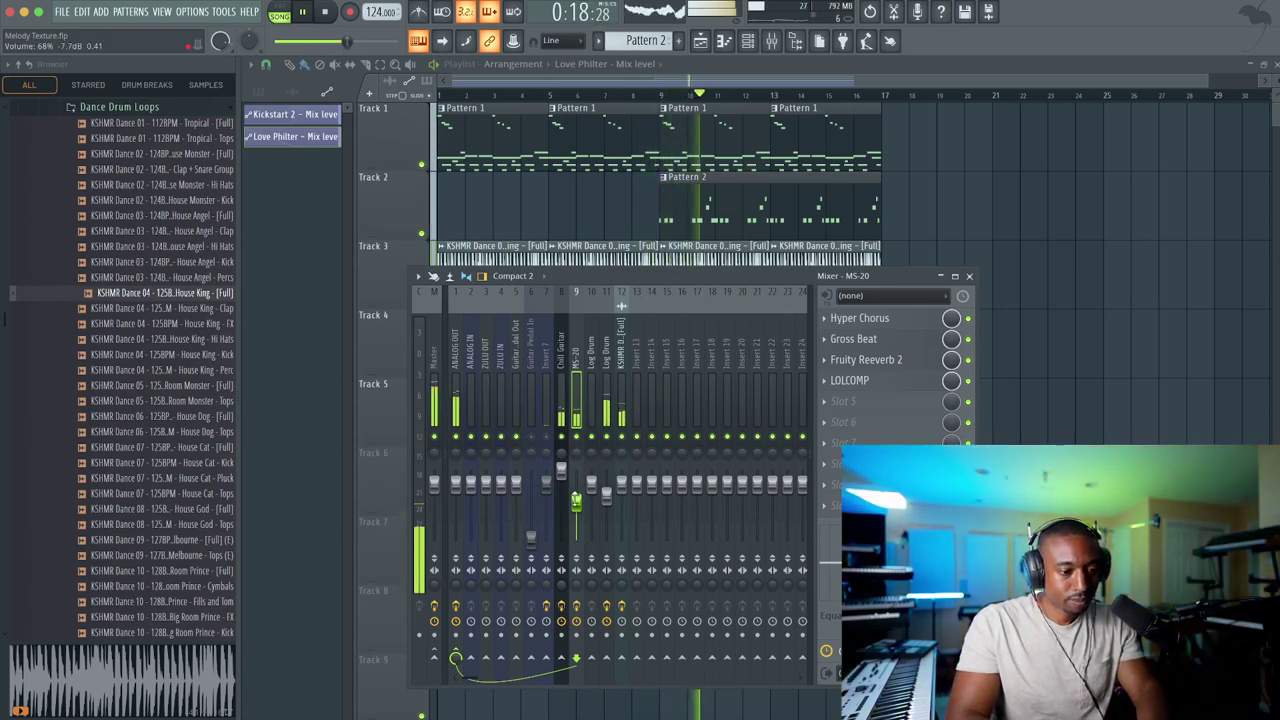
Adjust the Modulation 1 Coarse setting on the Log Drum synth during playback and close the synth window
left_click(748, 41)
left_click(340, 63)
left_click(366, 74)
left_click(381, 162)
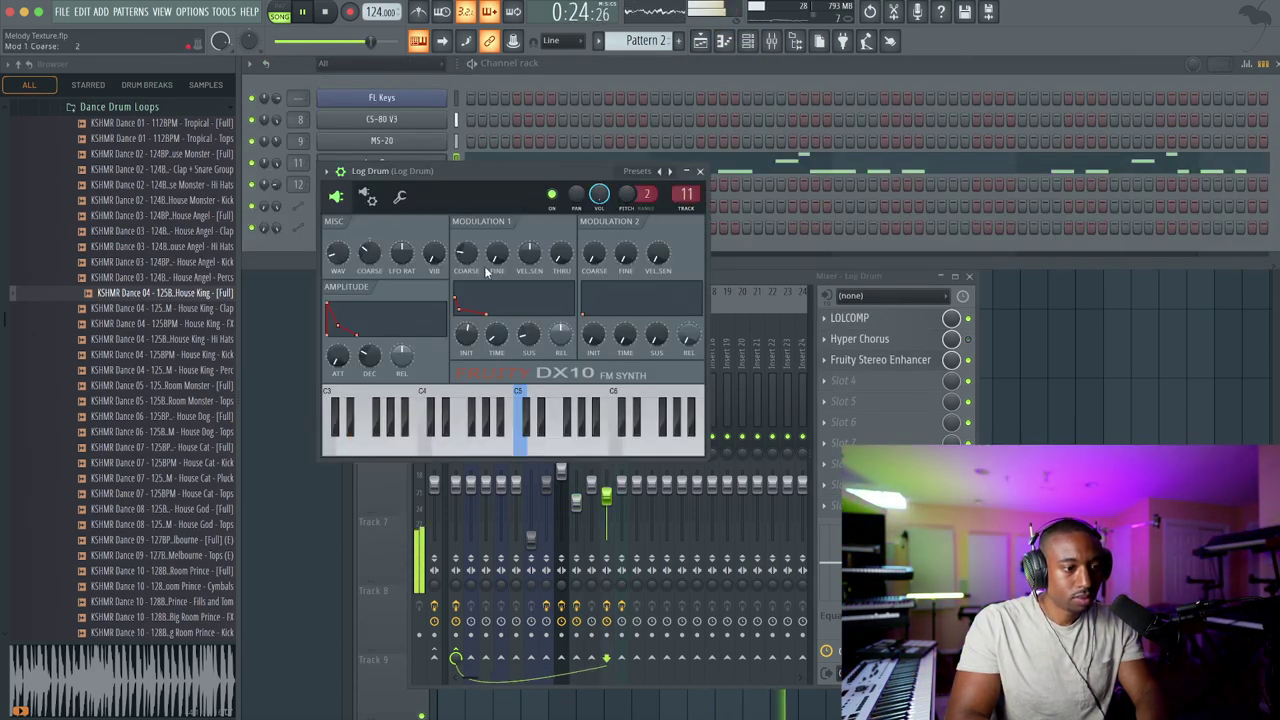
scroll(469, 256, "up", 3)
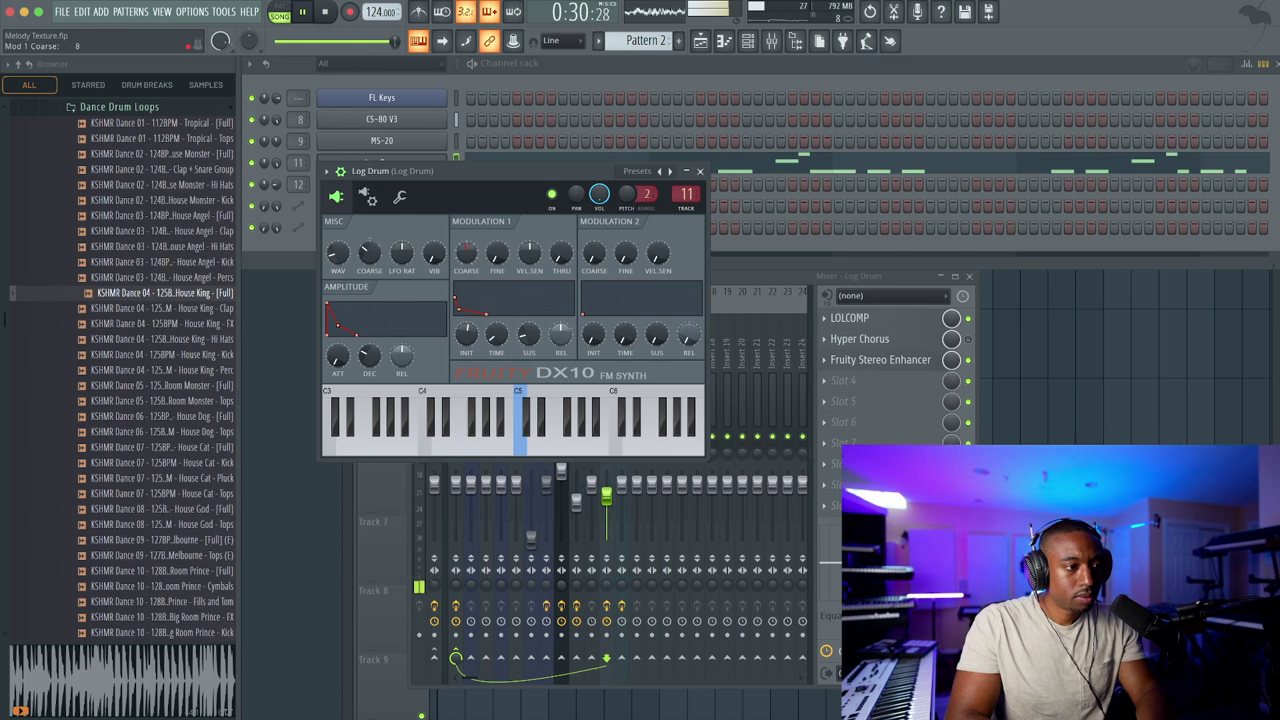
left_click(701, 172)
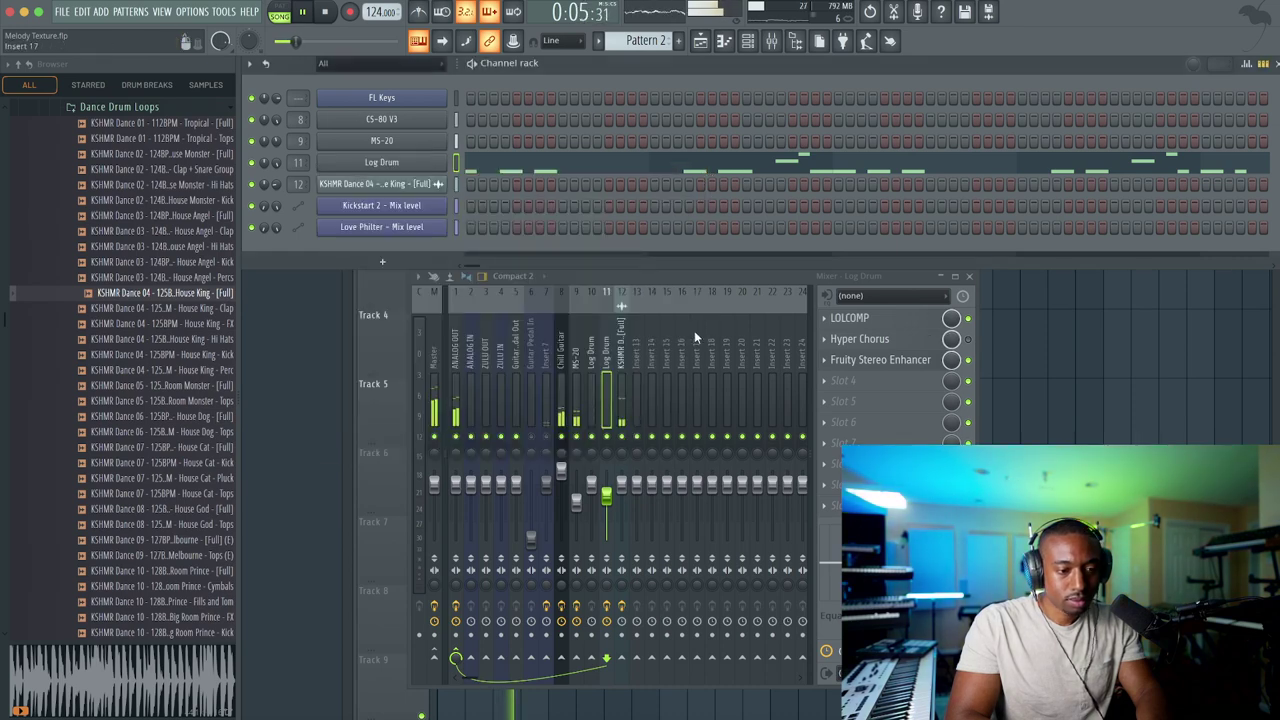
Set the LOLCOMP output gain on the ANALOG OUT mixer track to about 0.7 dB during playback
left_click(622, 361)
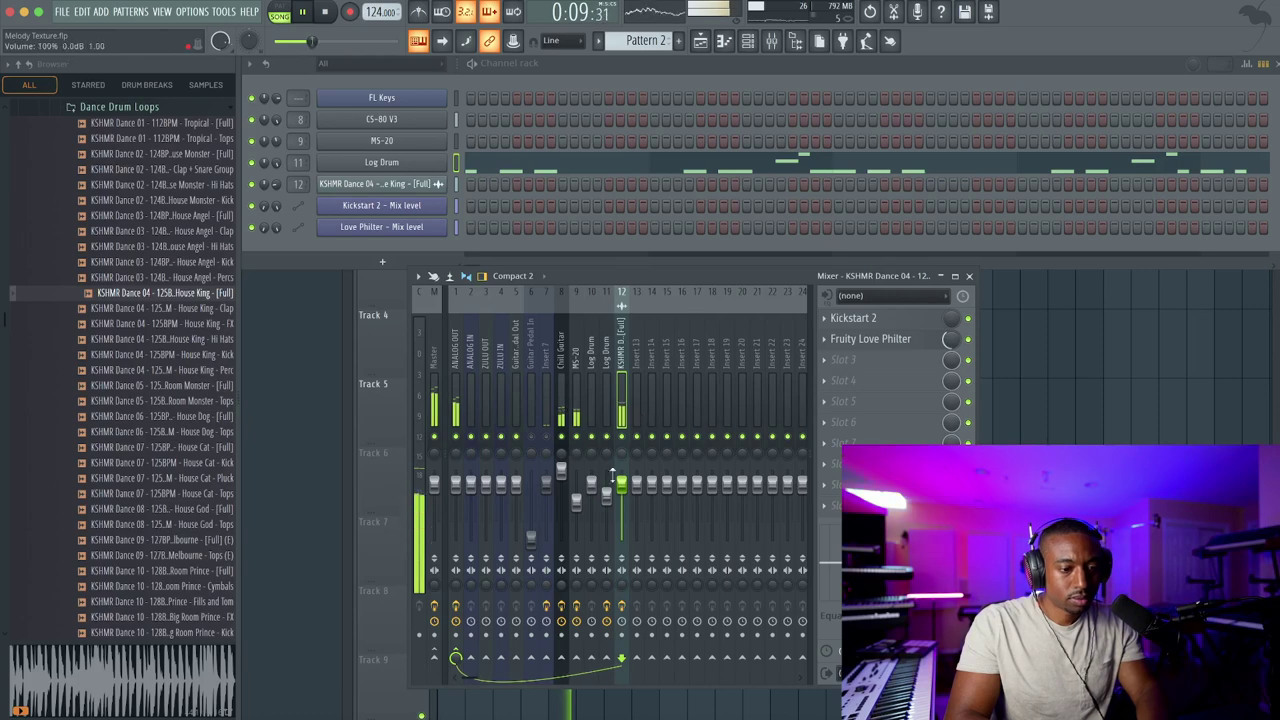
left_click(459, 382)
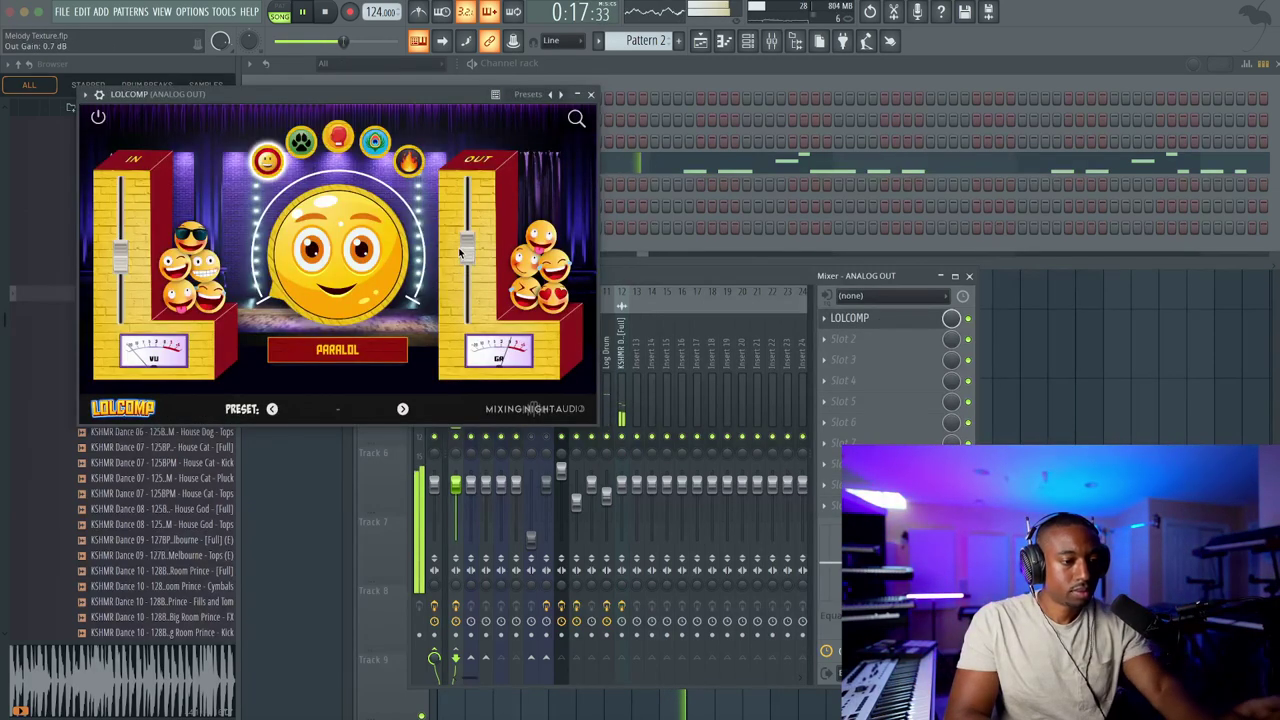
left_click(590, 94)
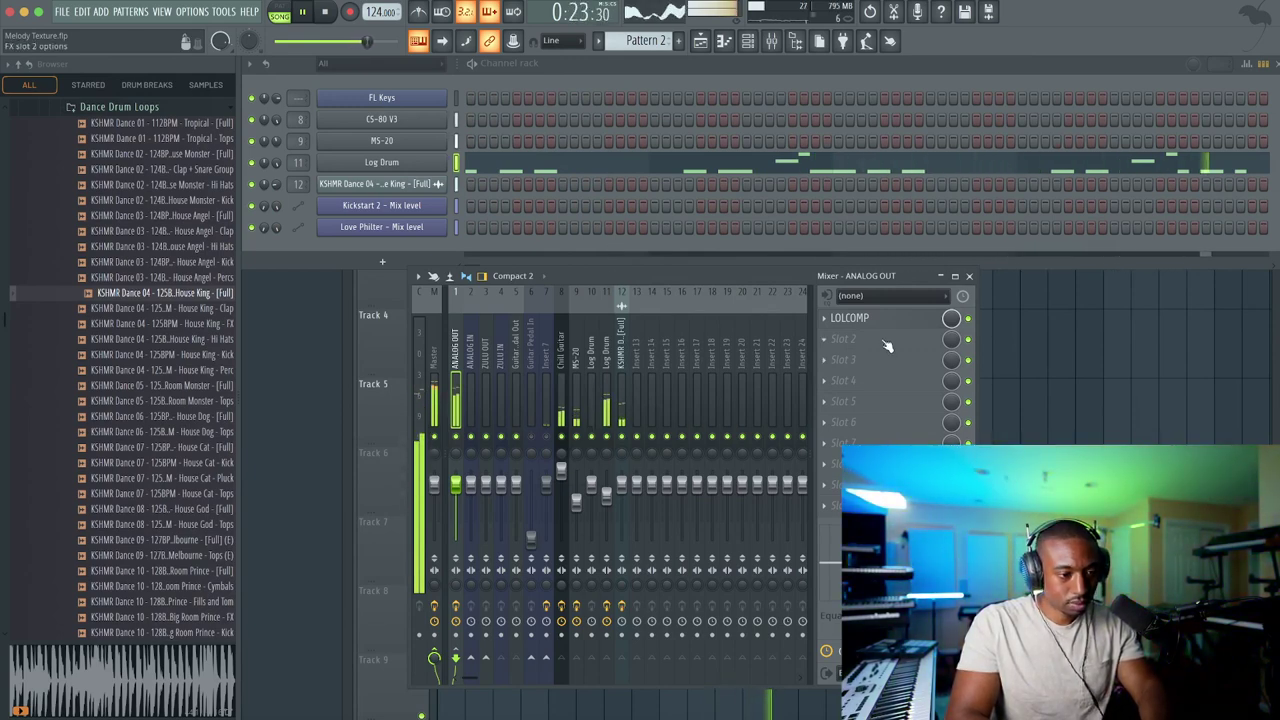
Check the level in FabFilter Pro-L 2 on the Master and set ANALOG OUT's LOLCOMP output gain to about -1.1 dB
left_click(435, 355)
left_click(867, 318)
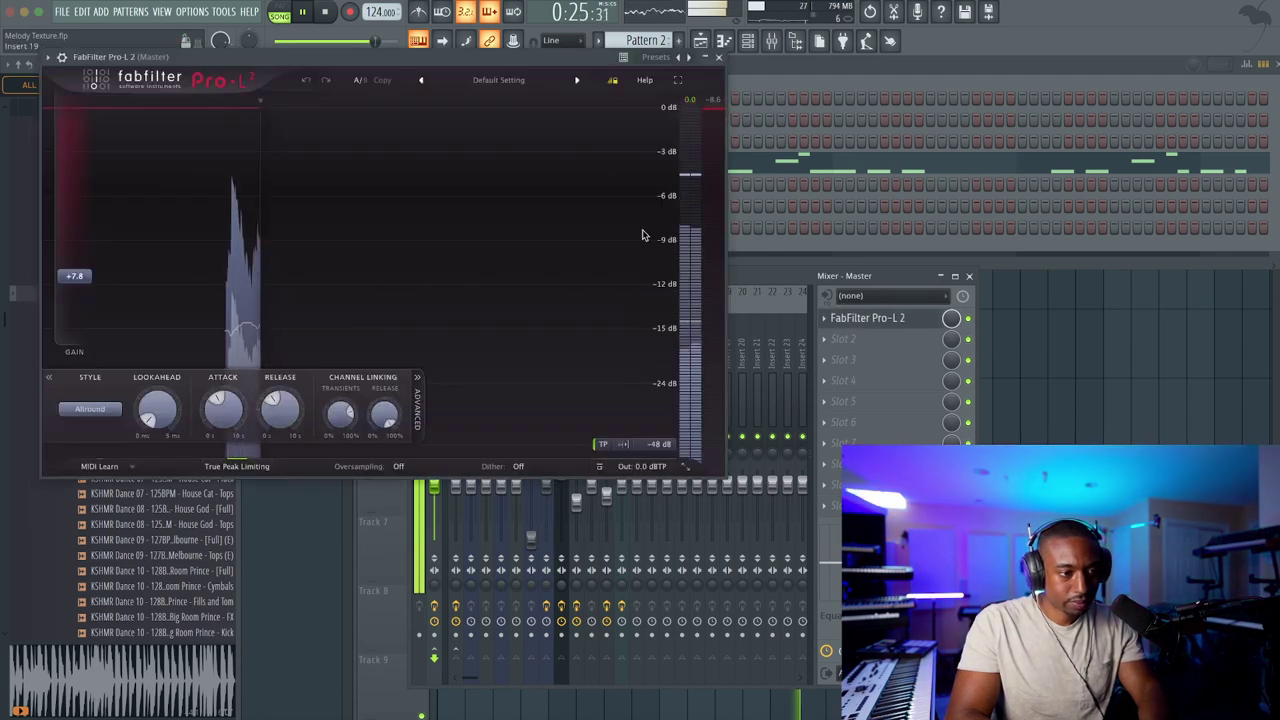
left_click(718, 57)
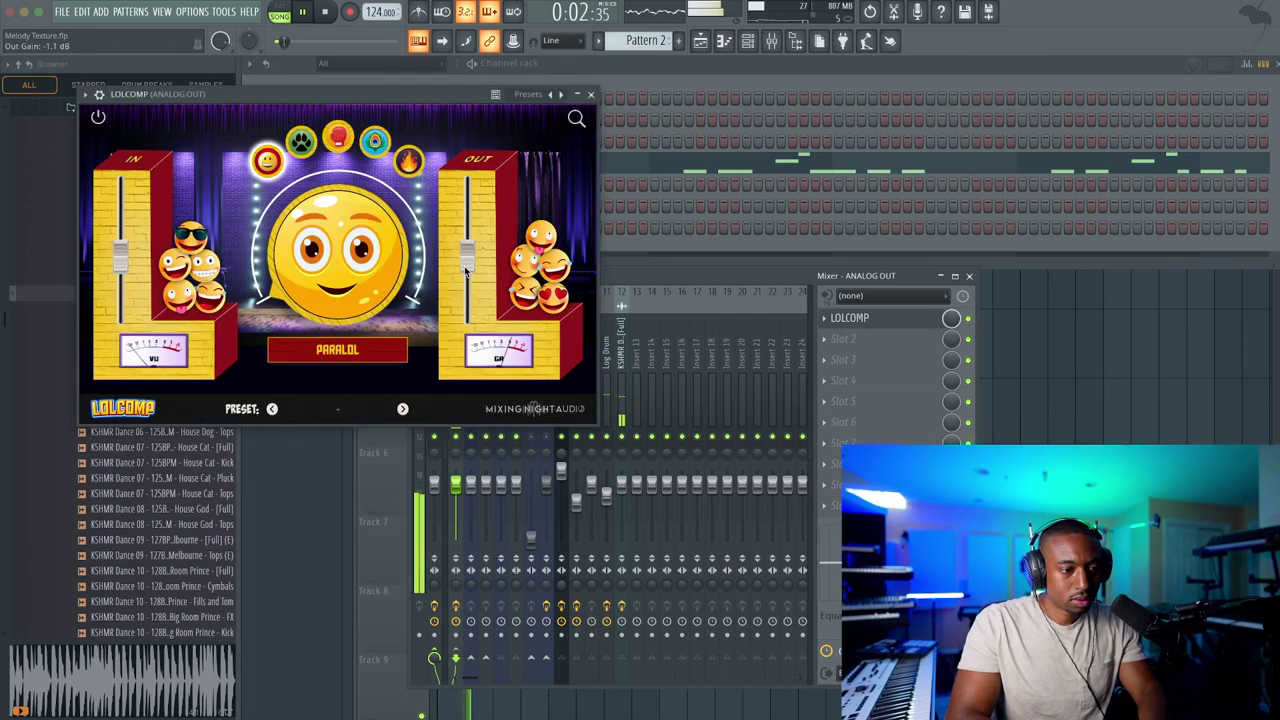
left_click(590, 94)
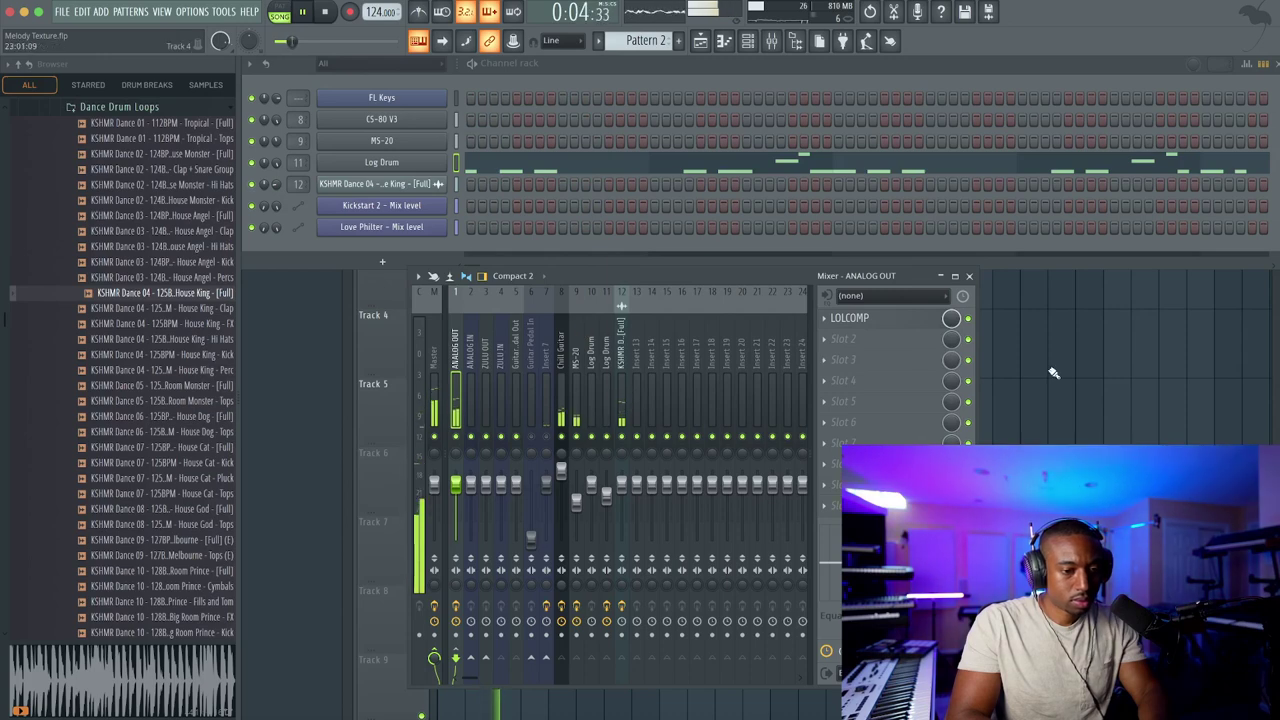
Review the playing arrangement in the playlist and inspect the effect chains of the MS-20 and Chill Guitar mixer tracks
key("F5")
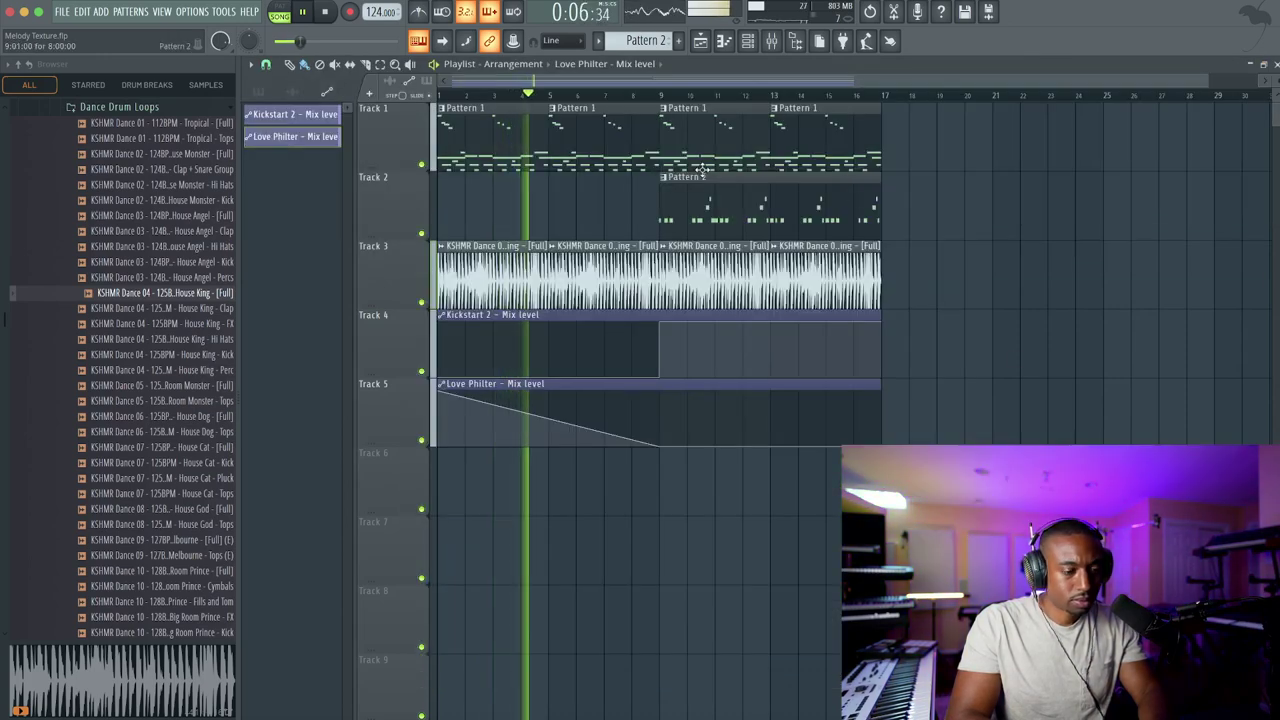
left_click(772, 41)
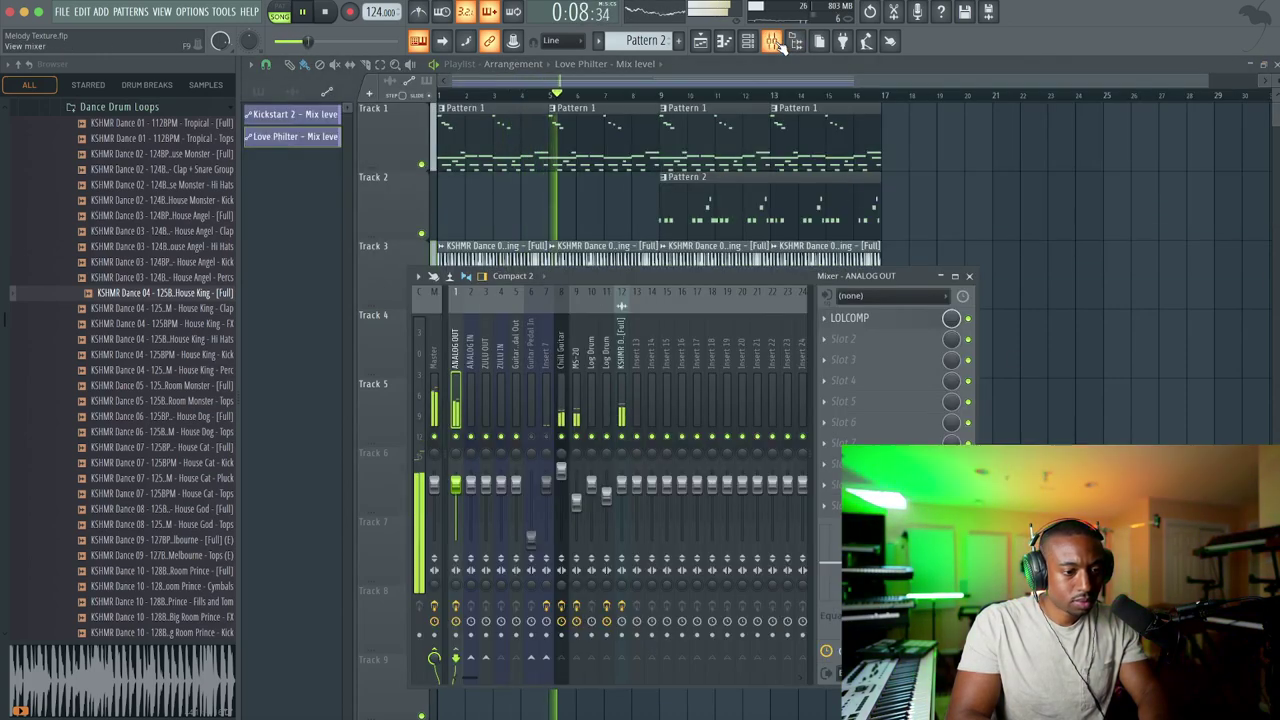
left_click(581, 366)
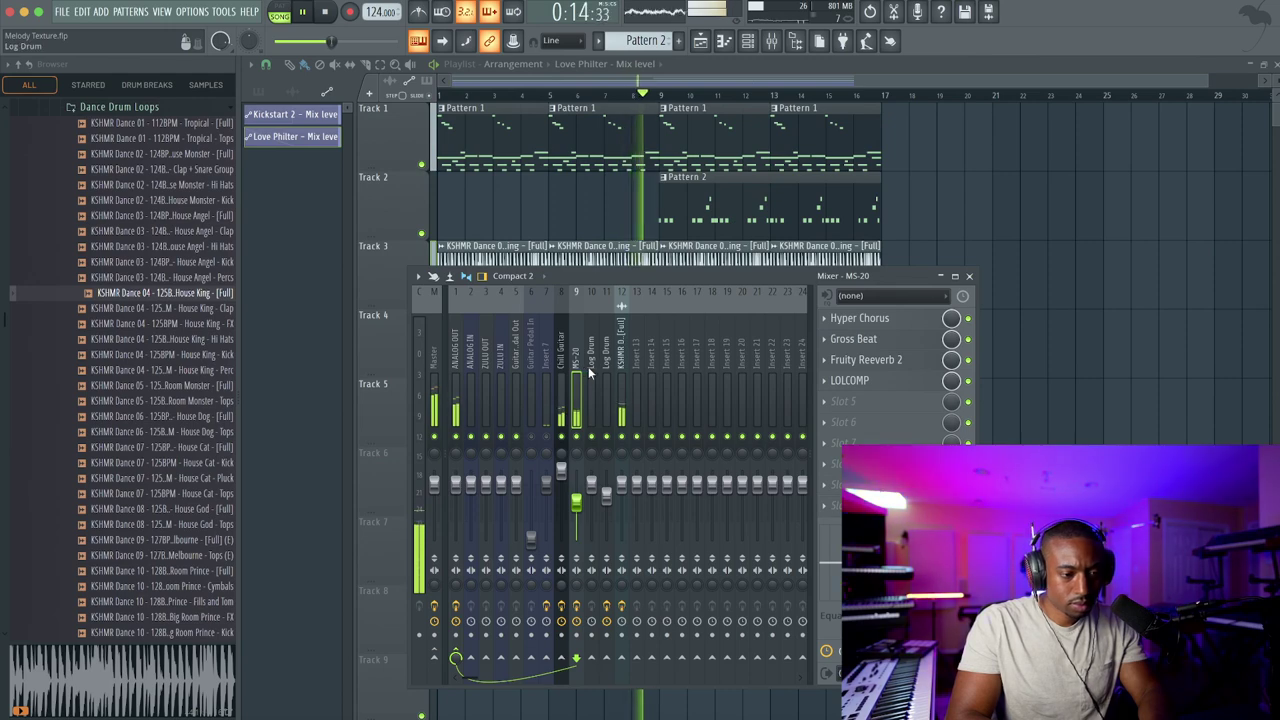
left_click(562, 378)
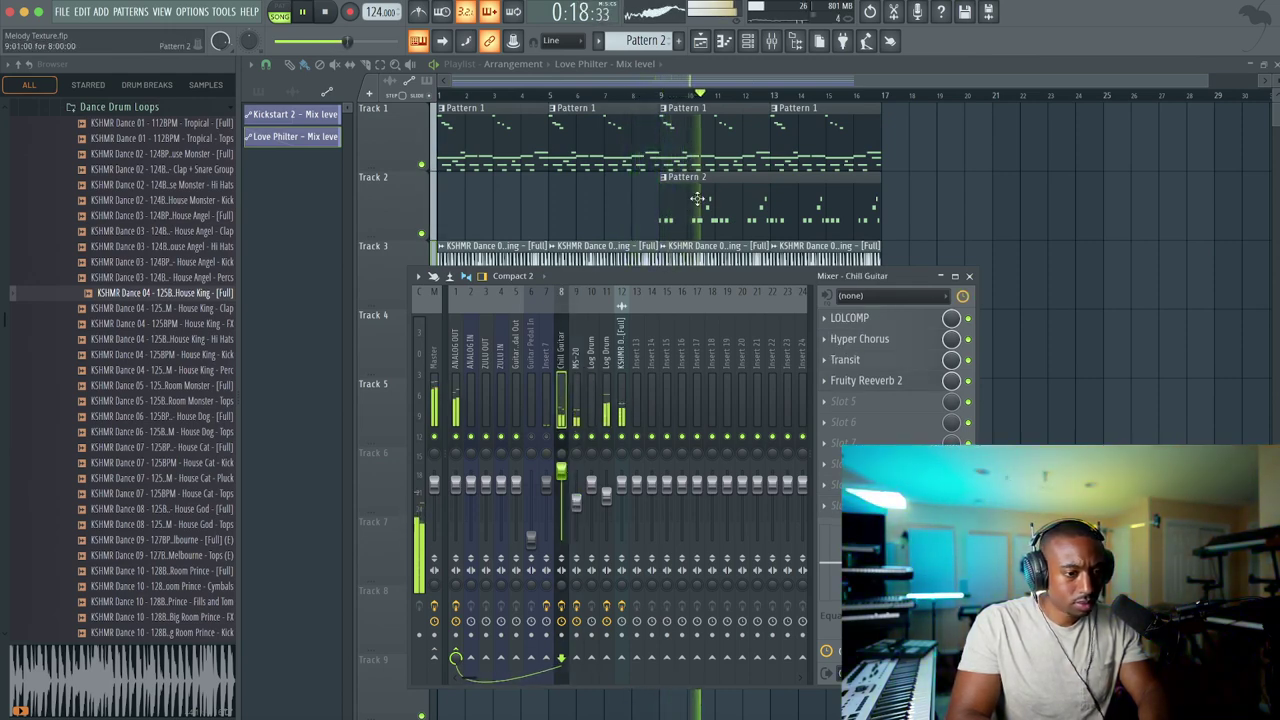
left_click(697, 198)
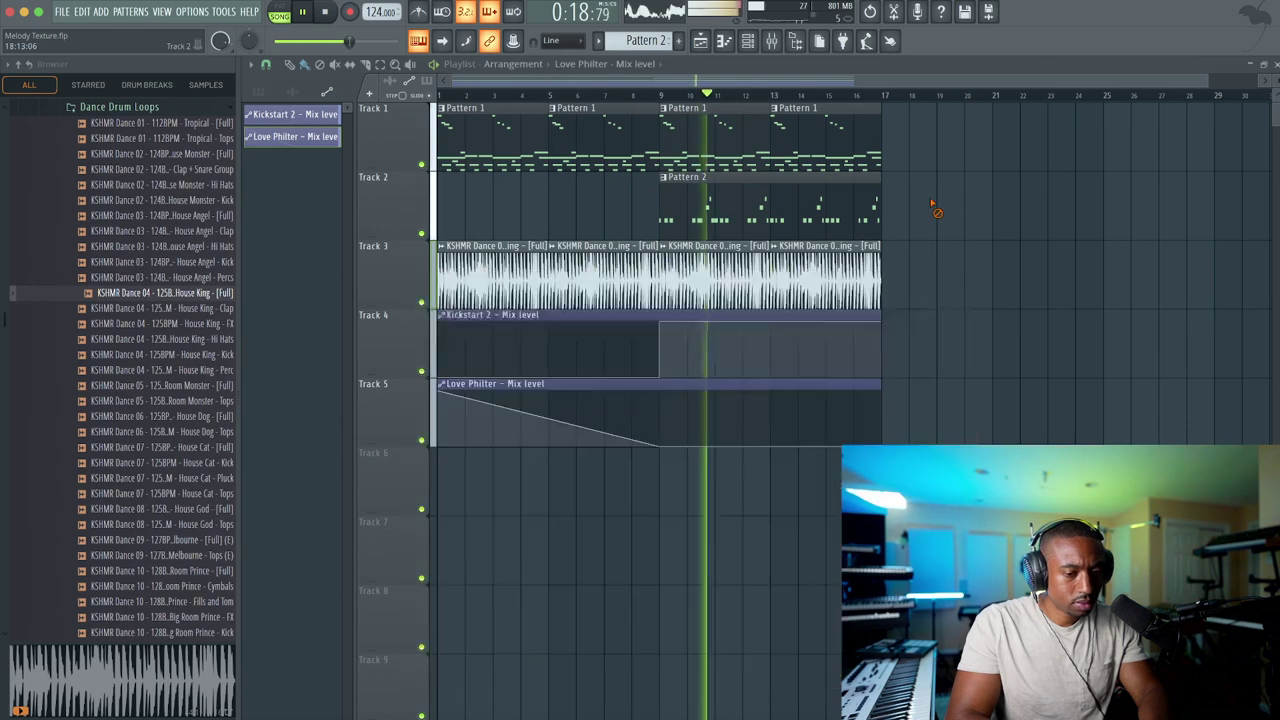
left_click(748, 41)
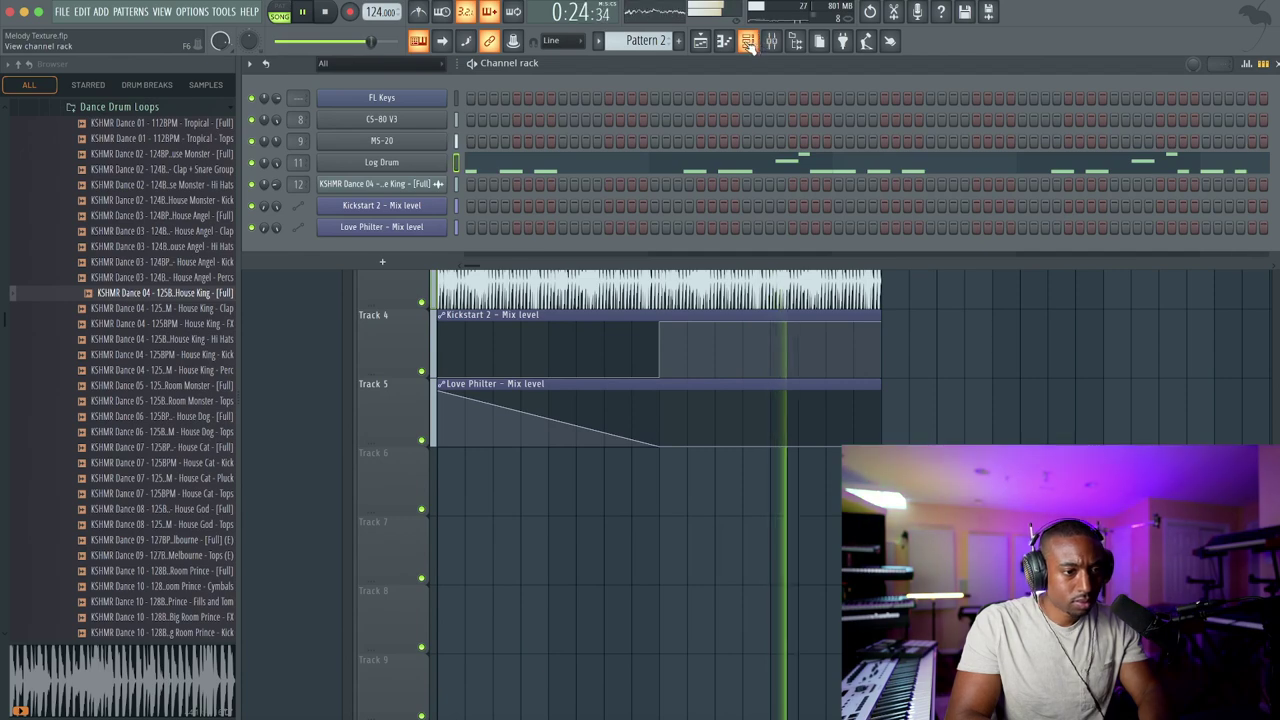
left_click(771, 41)
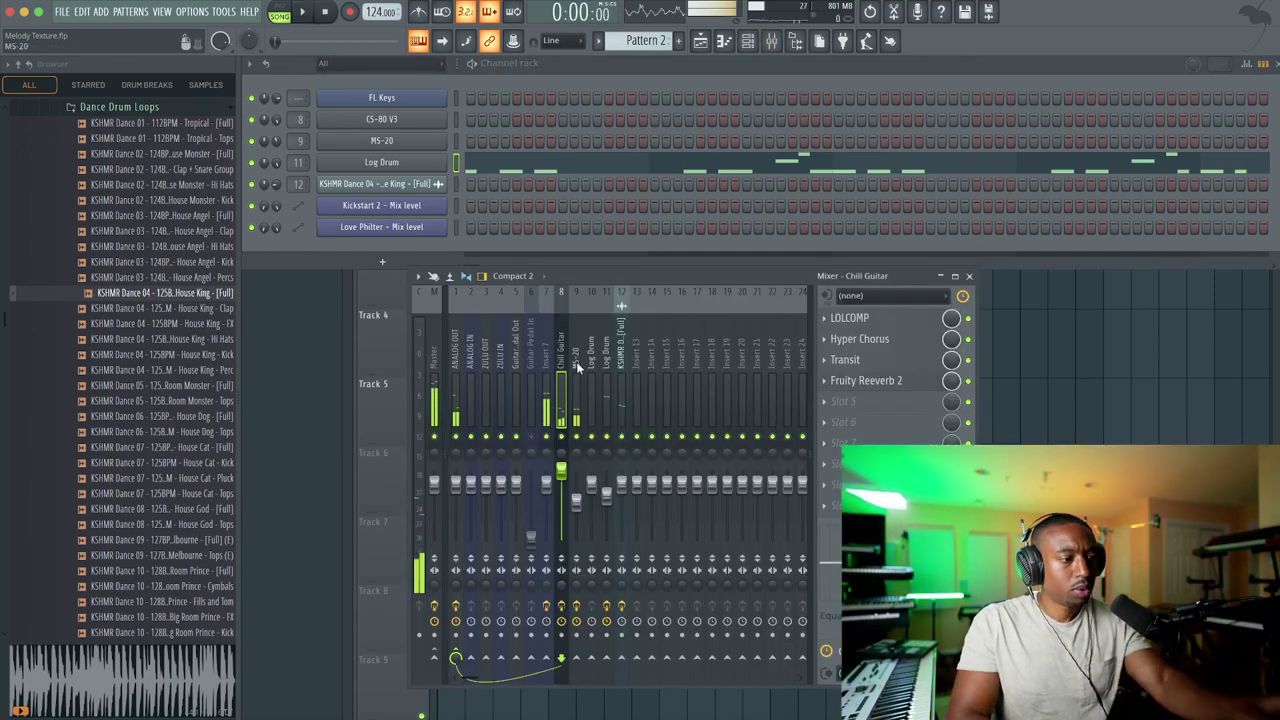
Add Fruity Limiter after LOLCOMP in the second effect slot of the ANALOG OUT mixer track
left_click(431, 347)
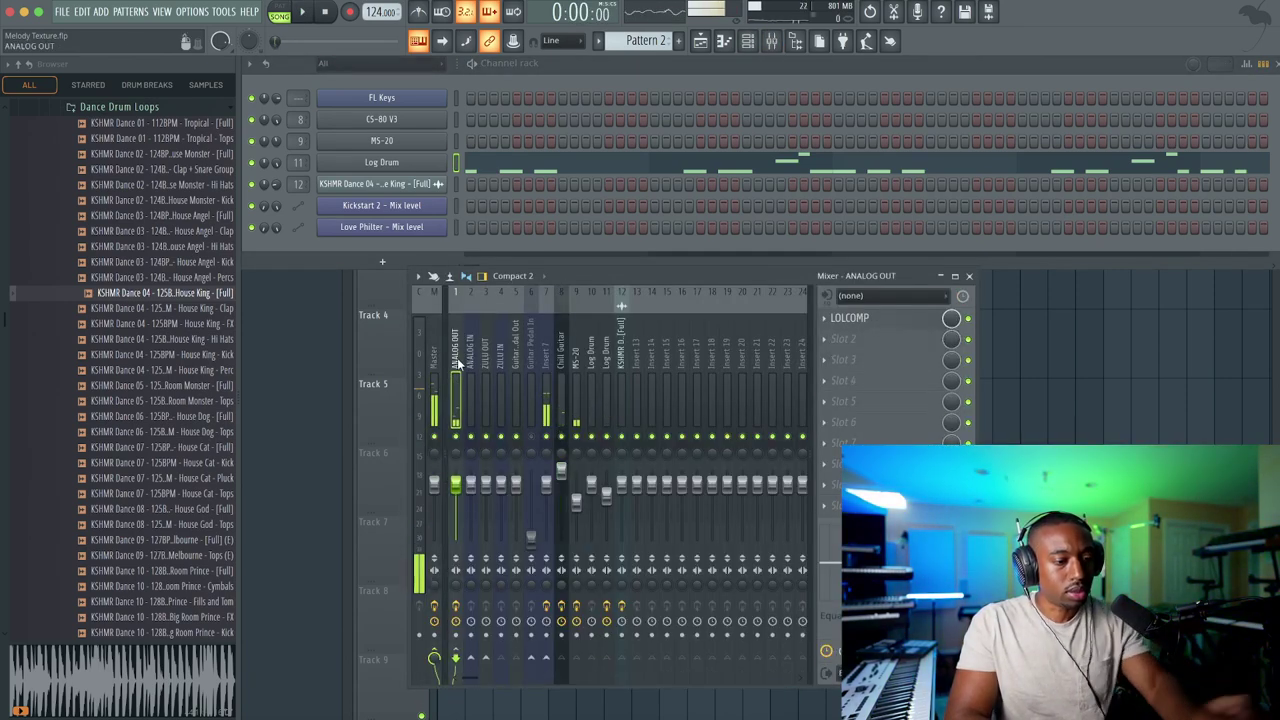
left_click(843, 339)
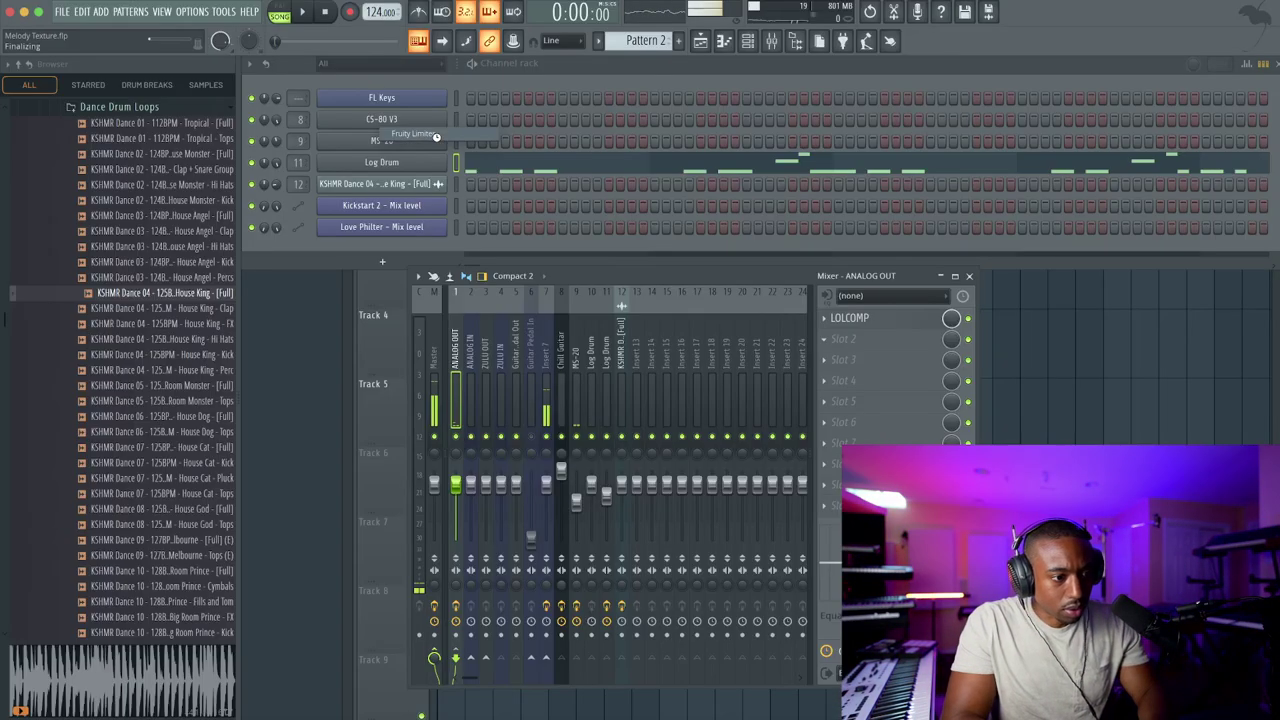
left_click(413, 133)
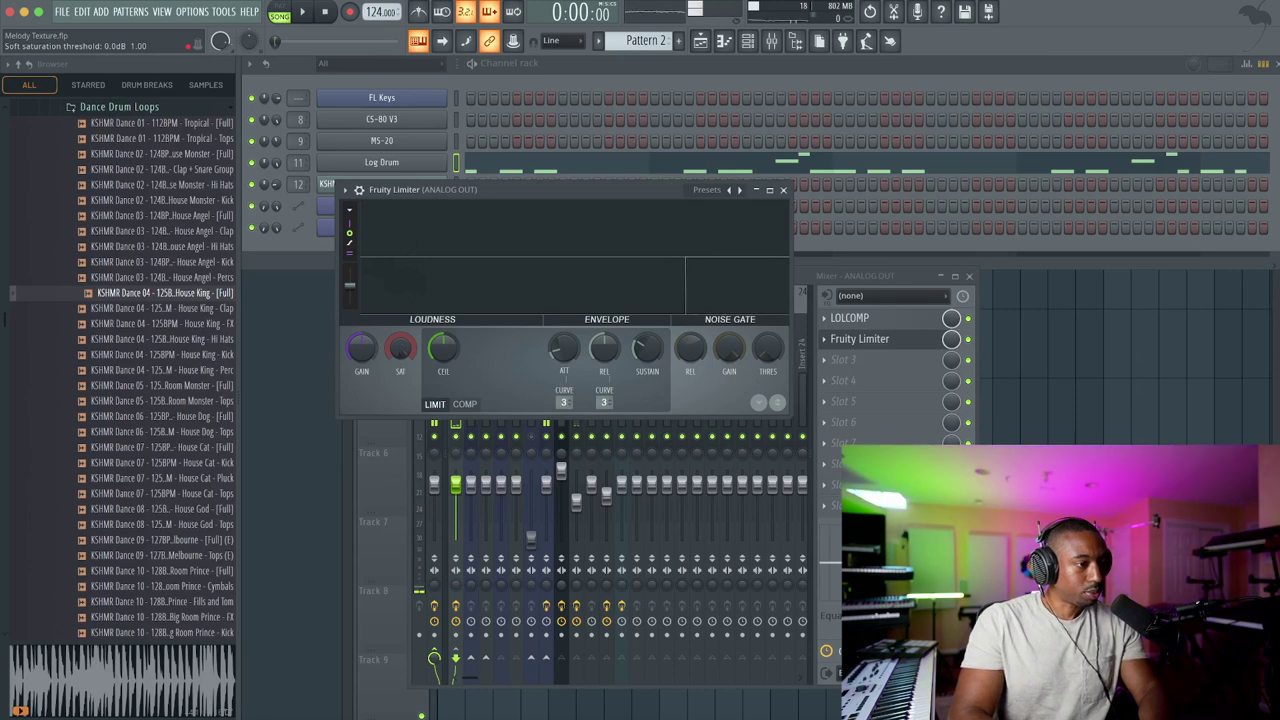
Lower Fruity Limiter's soft saturation threshold to -INF dB and raise its gain while replaying the beat, closing the plugin window
left_click_drag(400, 347, 400, 390)
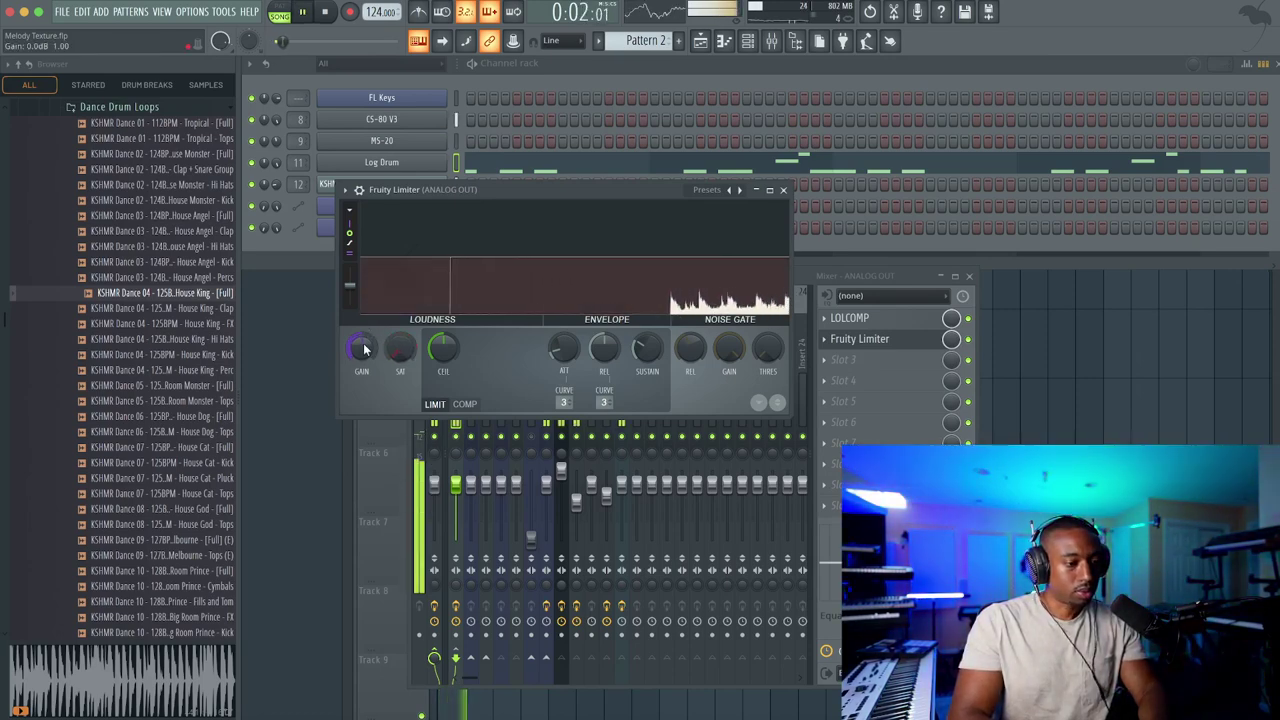
left_click_drag(361, 347, 363, 343)
key("space")
key("space")
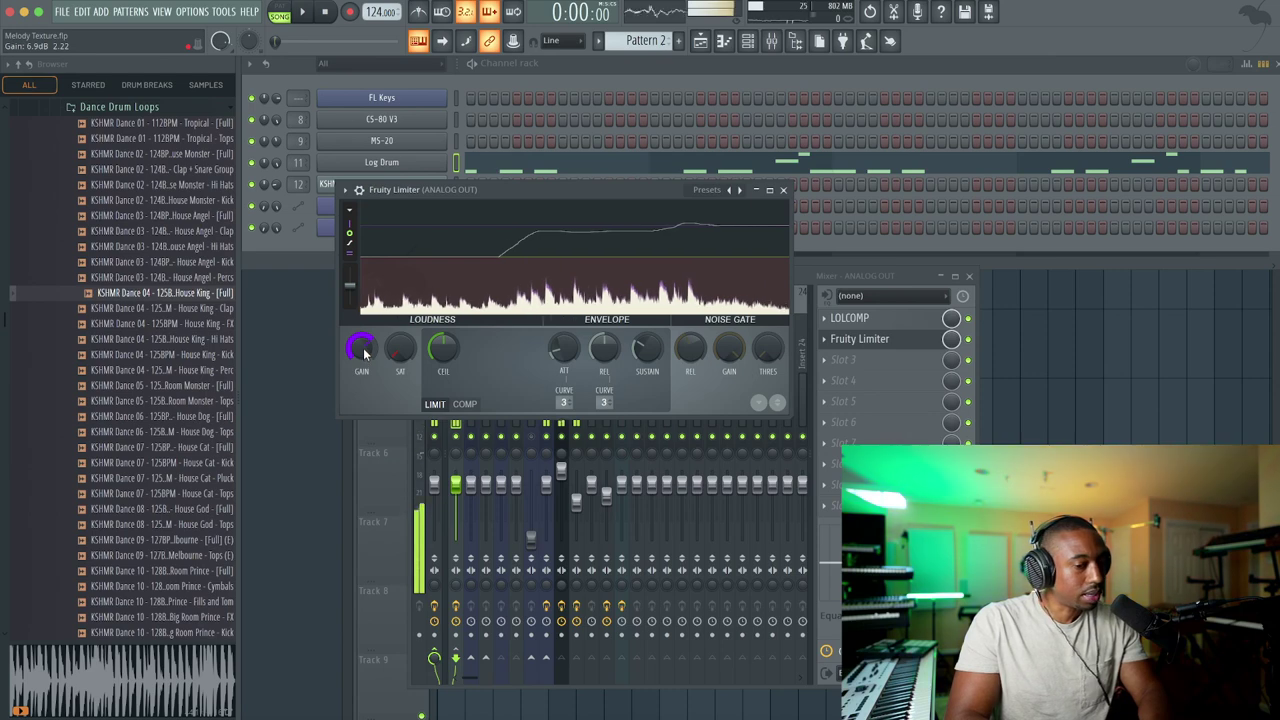
left_click_drag(363, 343, 363, 327)
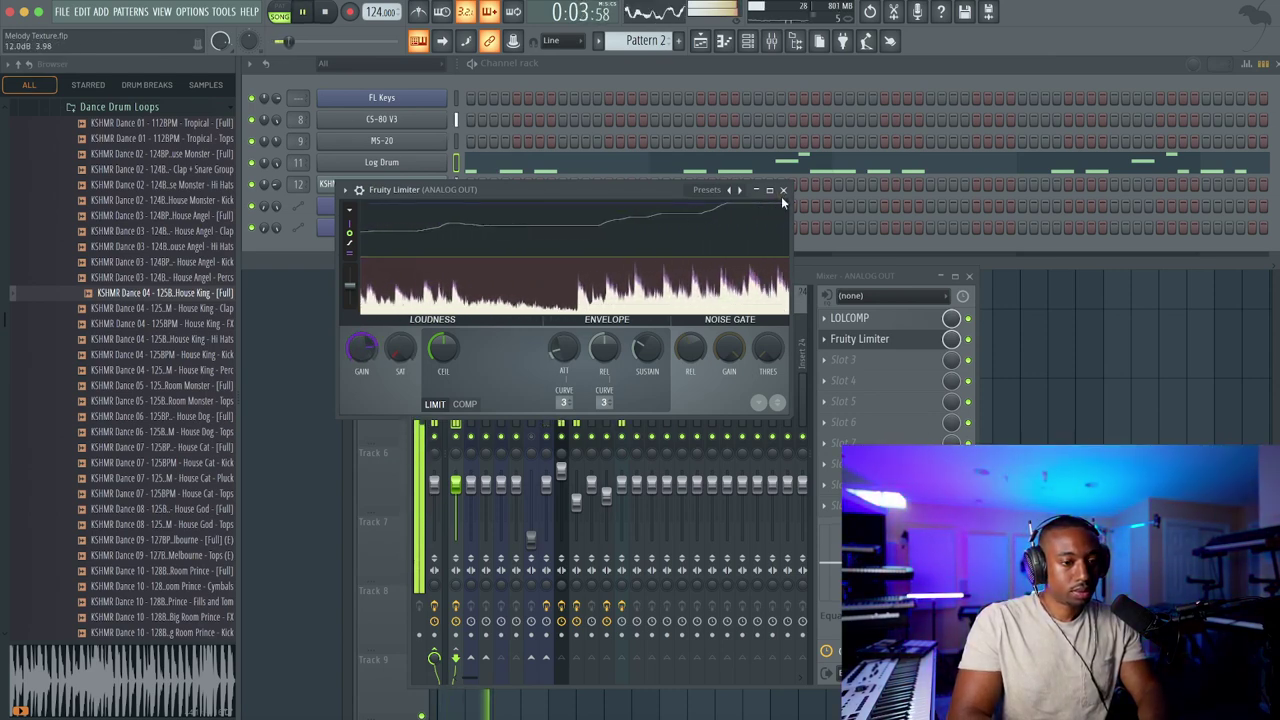
left_click(783, 189)
key("space")
key("space")
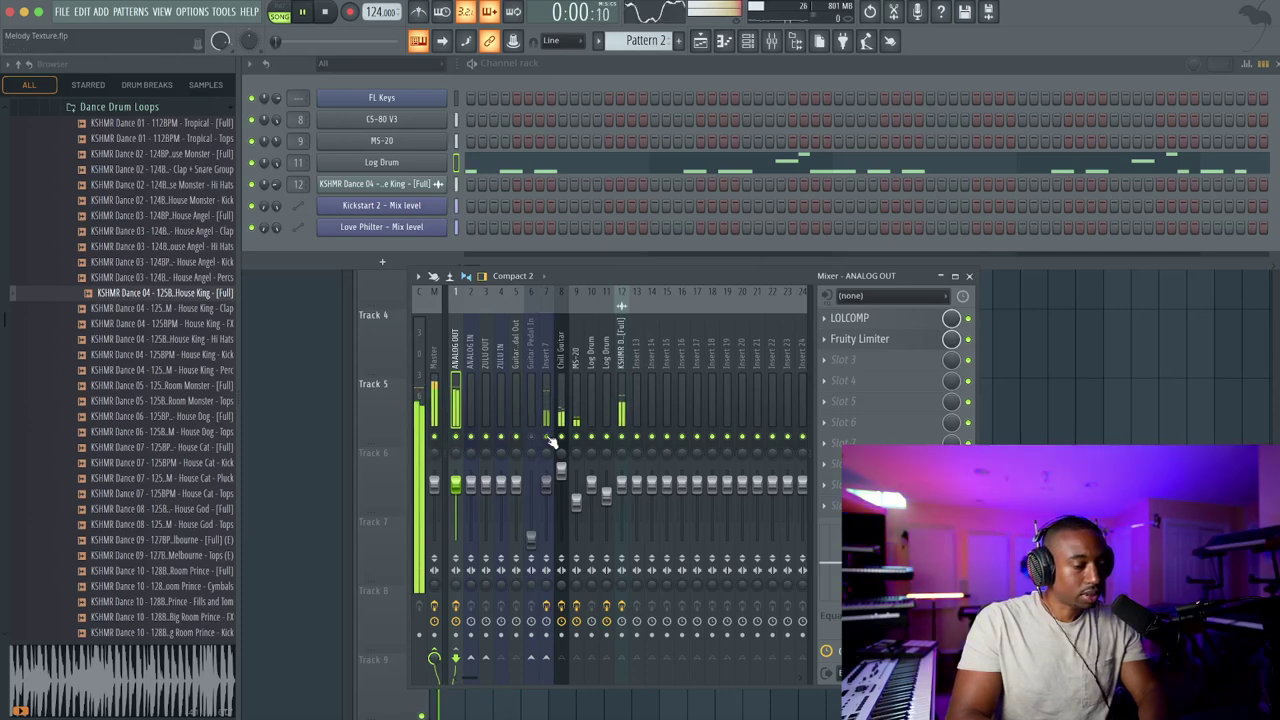
Adjust the gain and lower the ceiling of ANALOG OUT's Fruity Limiter during playback, trying a ceiling of about -8.2 dB
left_click(905, 342)
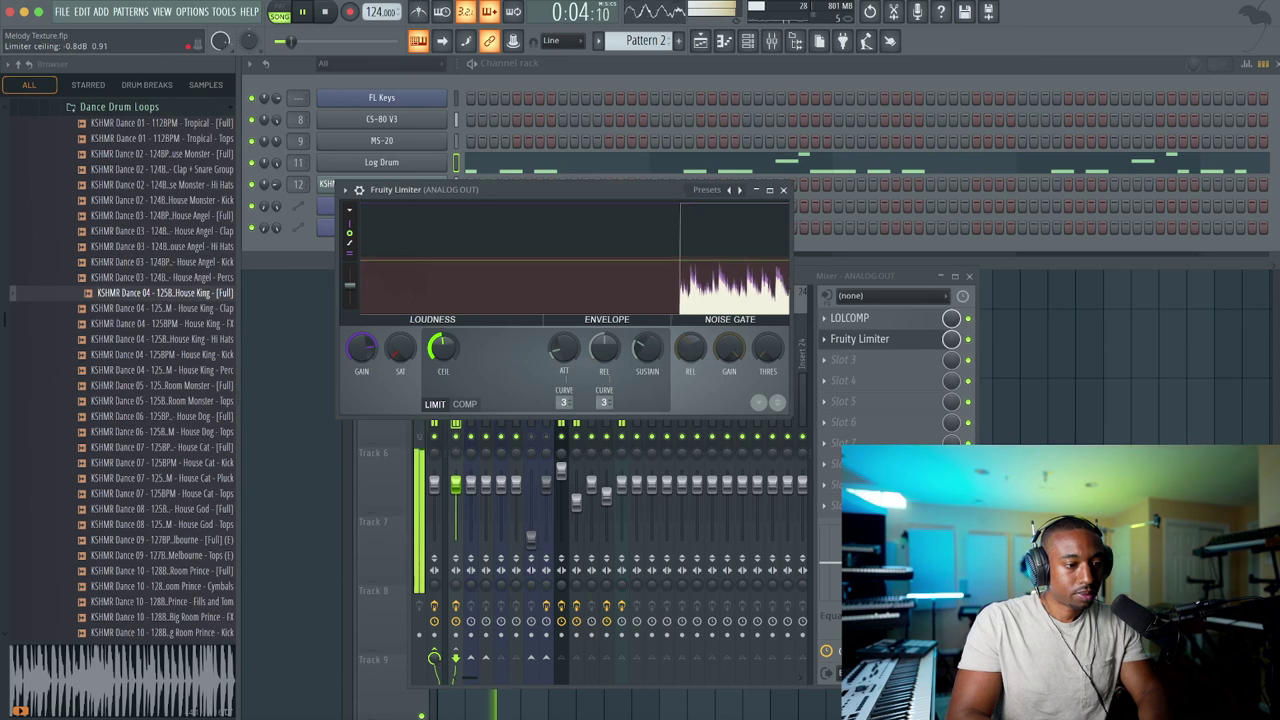
left_click_drag(361, 347, 361, 315)
mouse_move(443, 347)
left_mouse_down()
mouse_move(443, 372)
mouse_move(433, 347)
left_mouse_up()
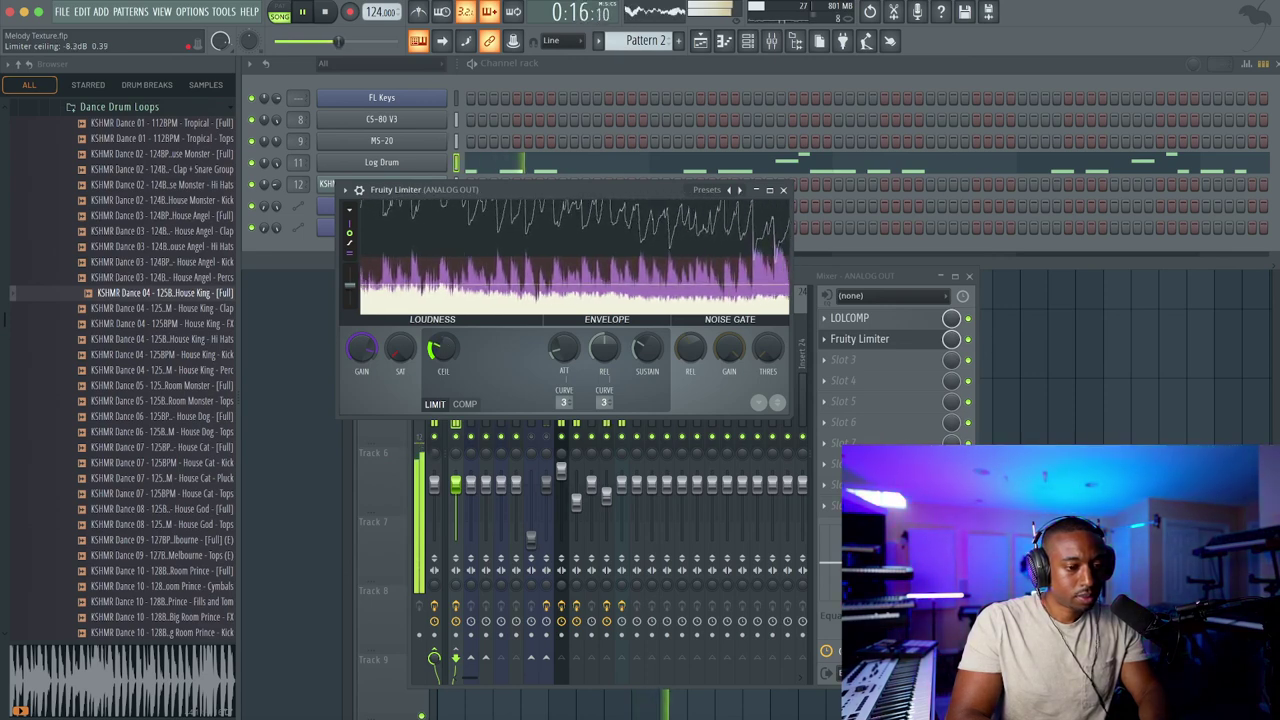
left_click_drag(361, 347, 450, 337)
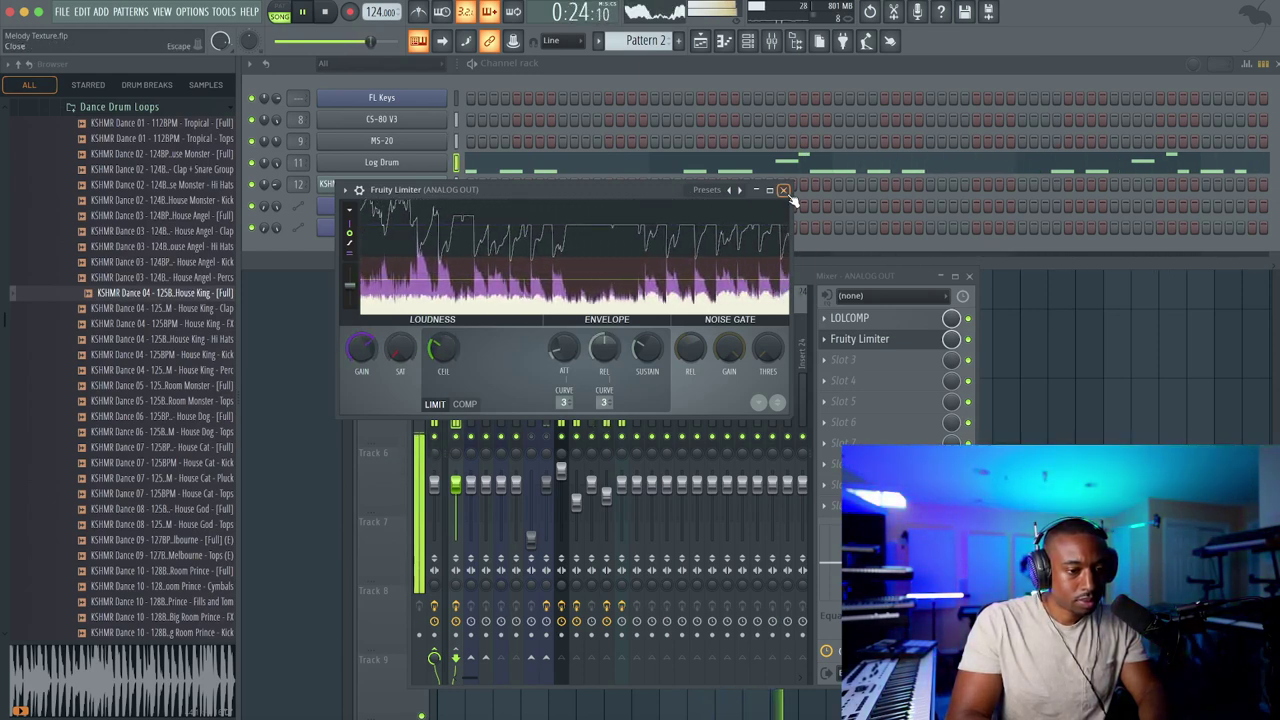
left_click(783, 189)
Examine the levels in the Master's FabFilter Pro-L 2 and in ANALOG OUT's Fruity Limiter while the arrangement plays
left_click(433, 375)
left_click(858, 316)
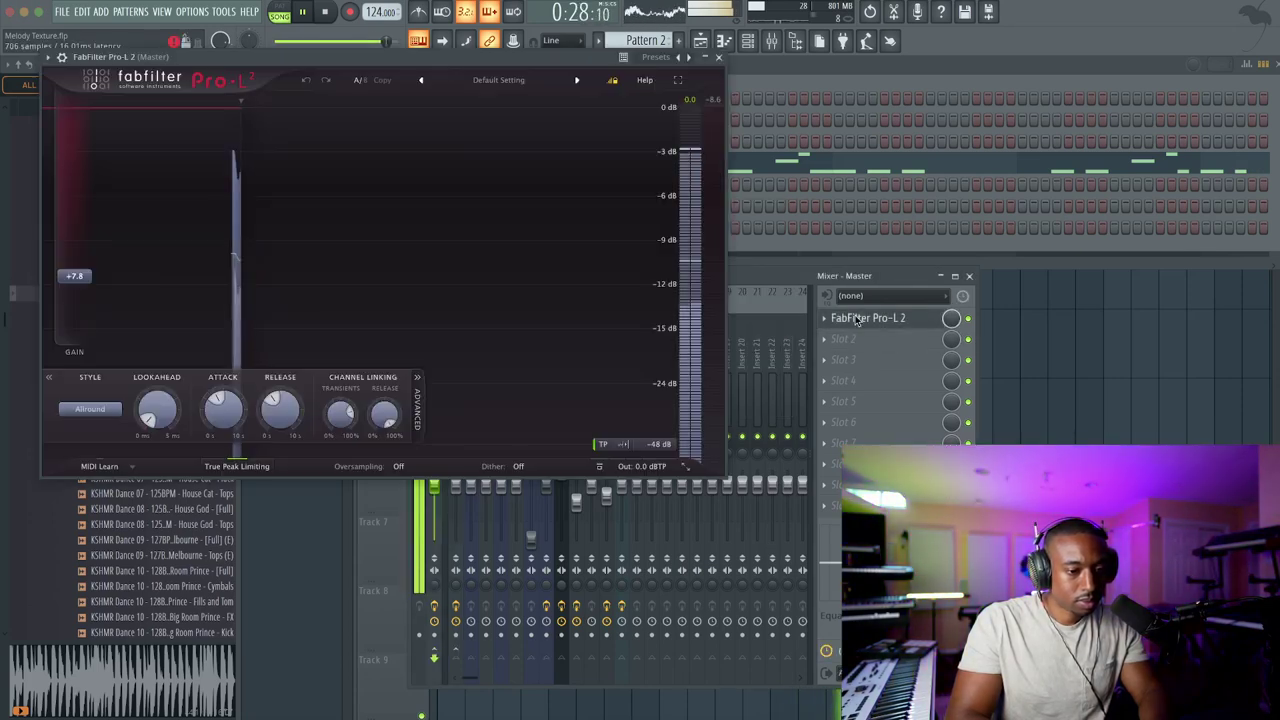
left_click(719, 56)
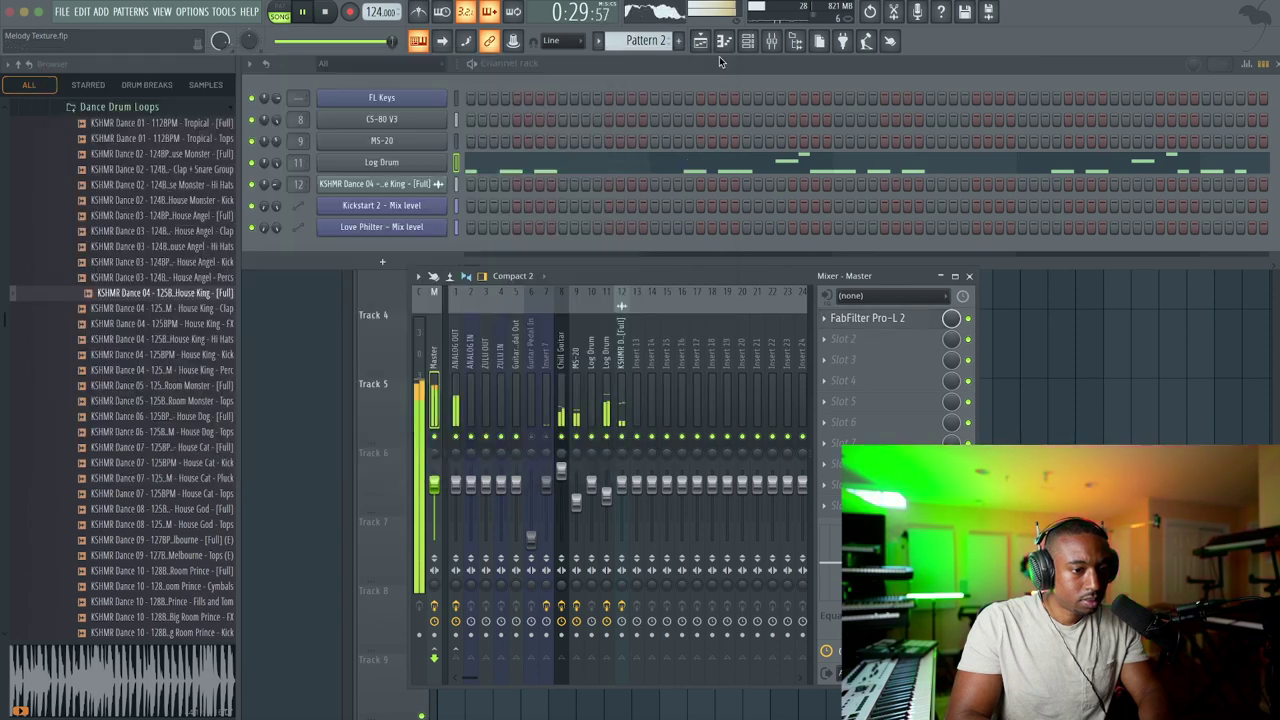
left_click(458, 363)
left_click(873, 341)
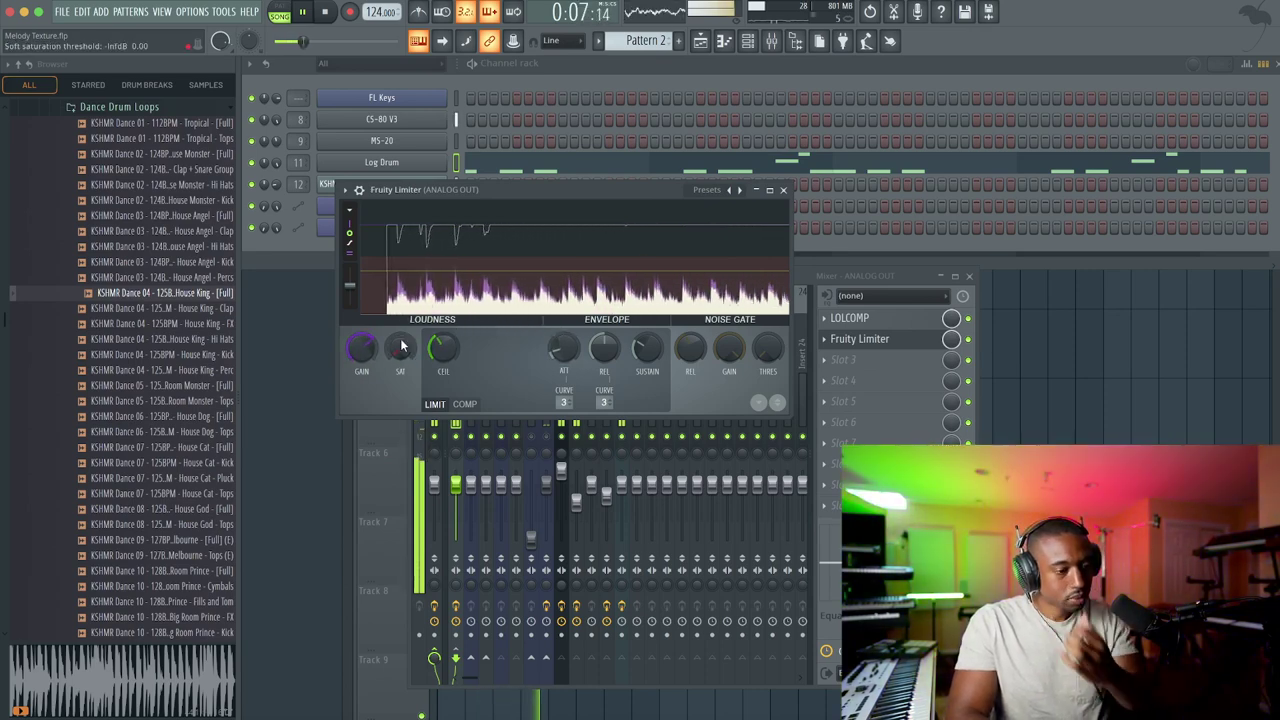
left_click(784, 190)
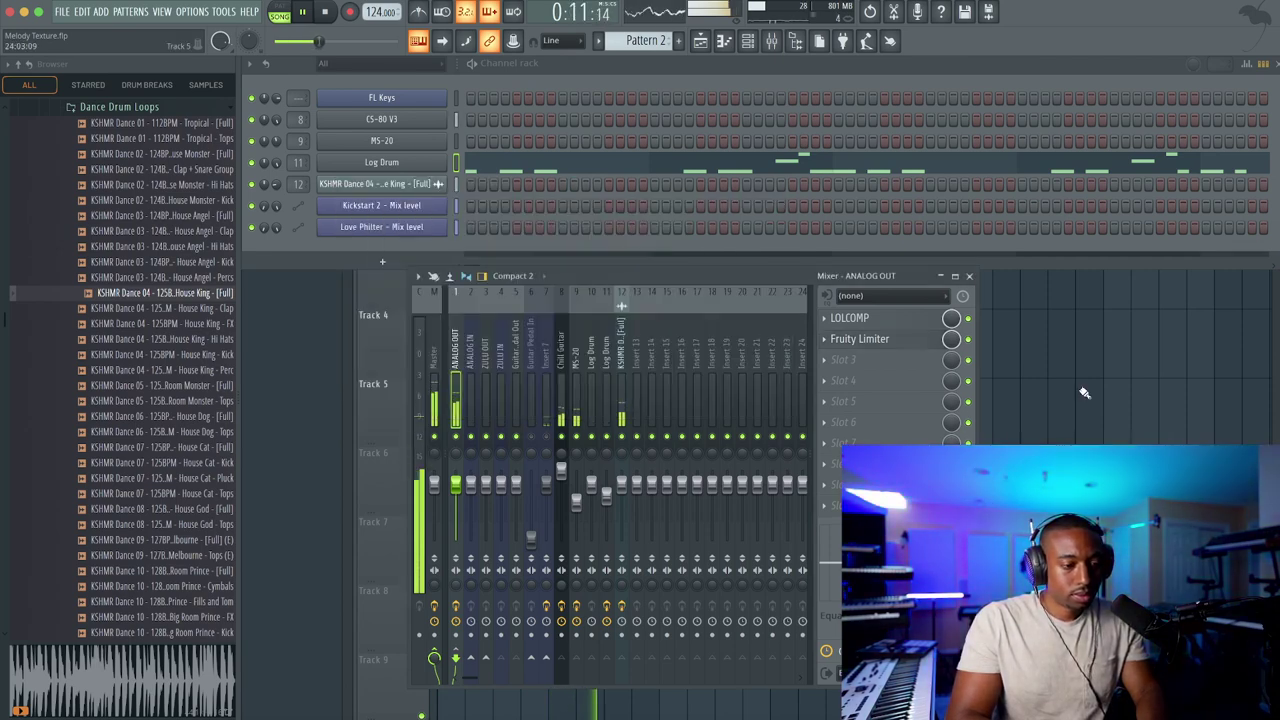
Bring up the playlist and mixer, and reset the ceiling of ANALOG OUT's Fruity Limiter to its default
key("F5")
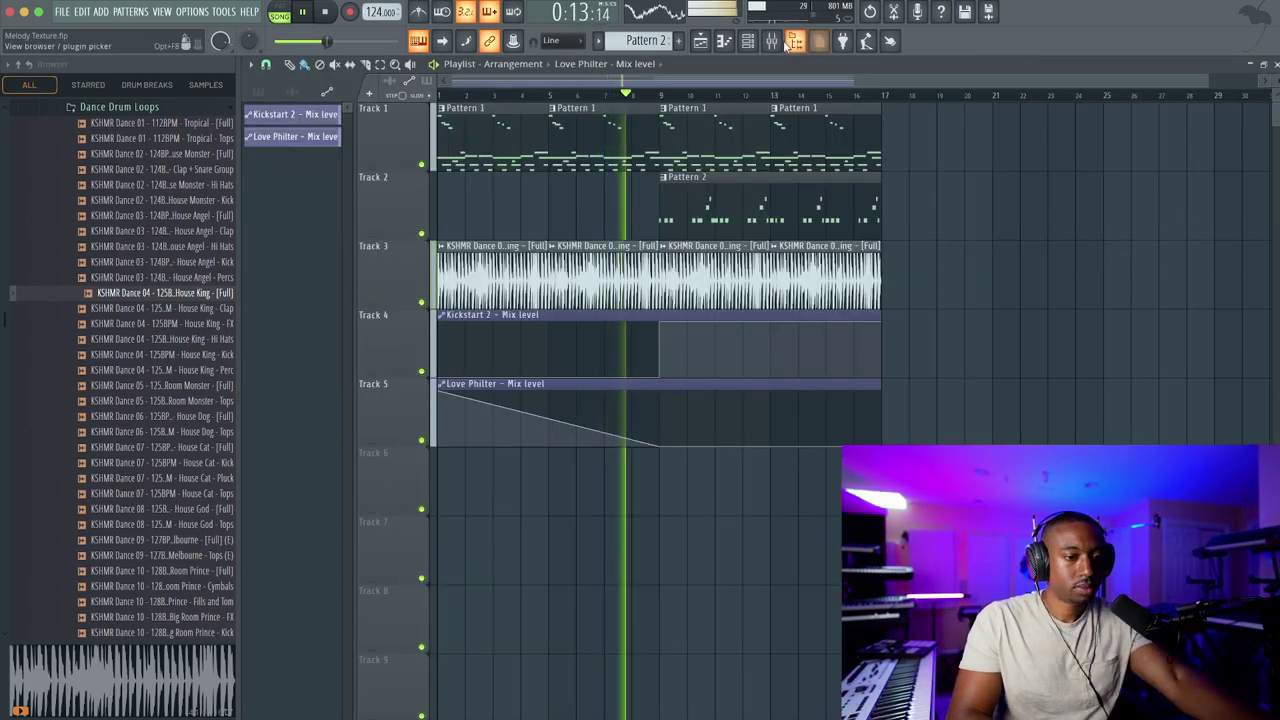
key("F9")
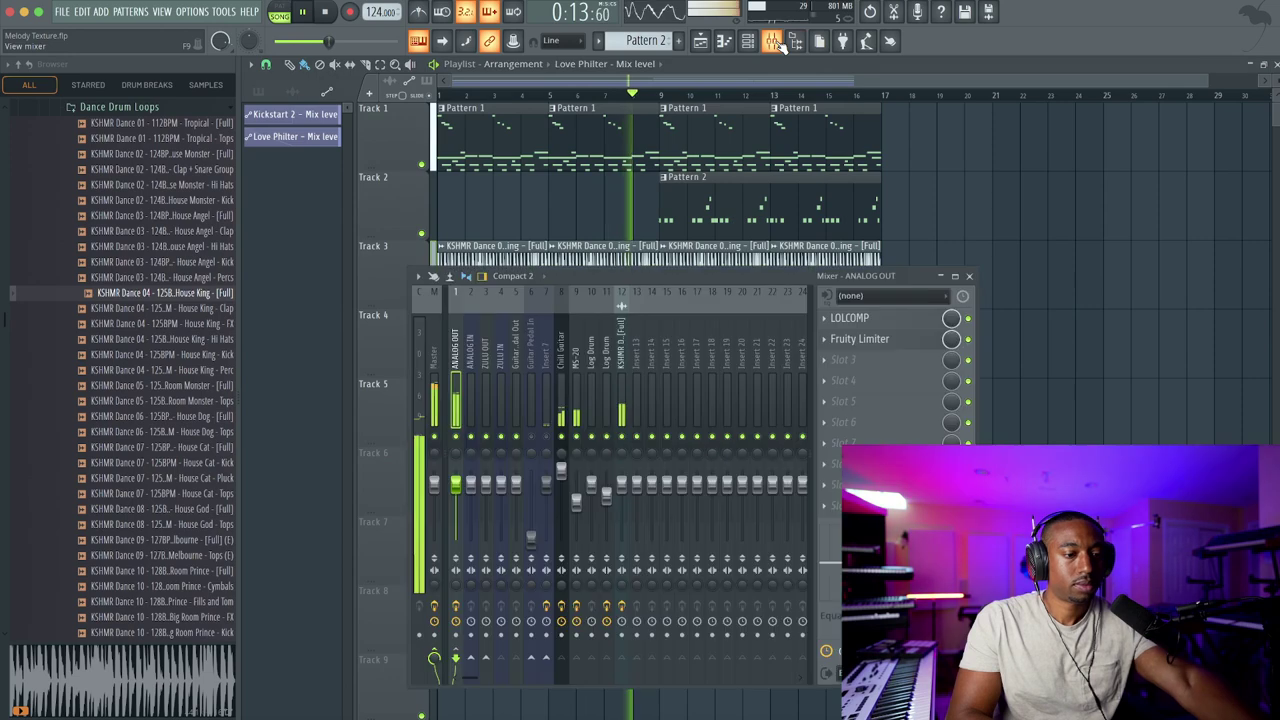
left_click(895, 341)
left_click_drag(442, 347, 447, 345)
right_click(447, 345)
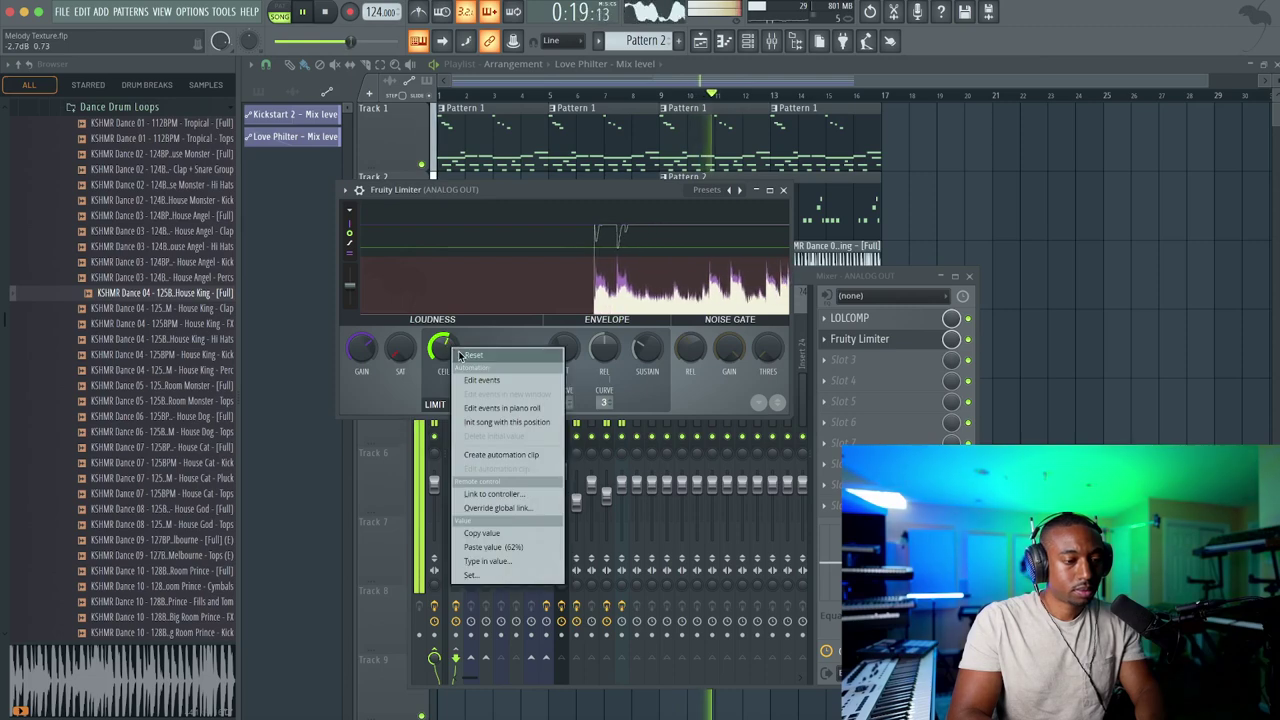
key("Escape")
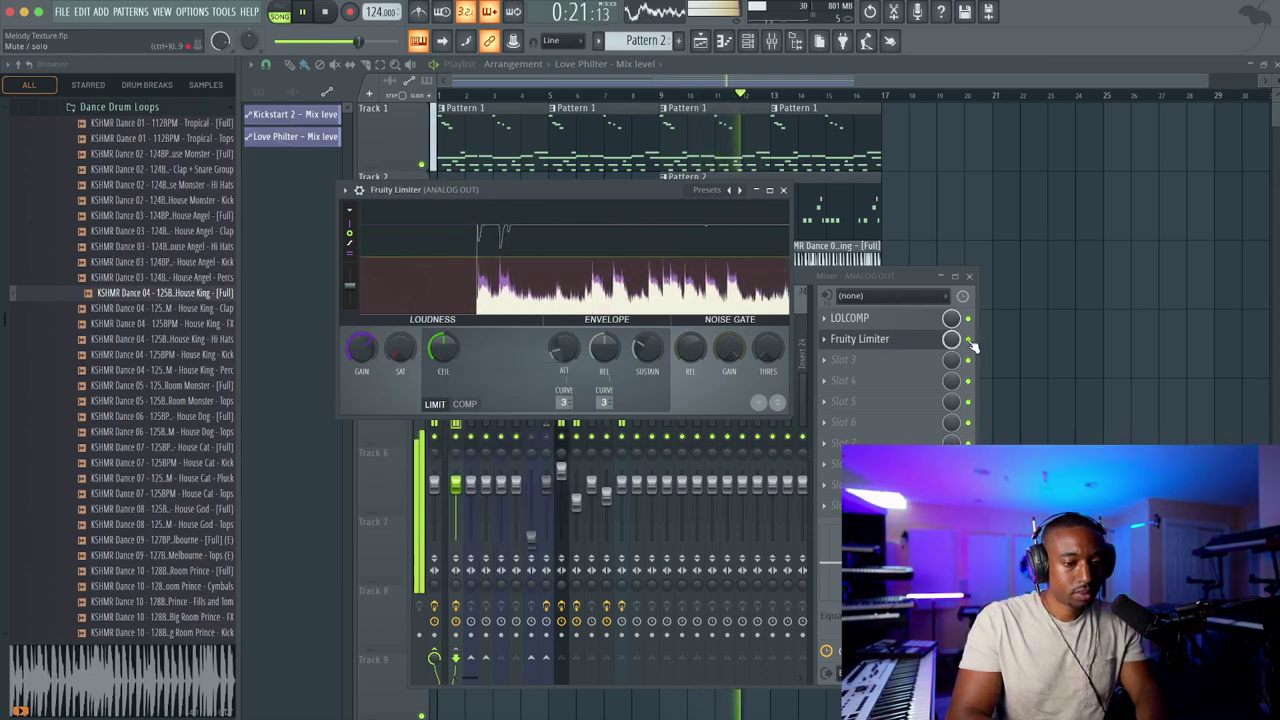
Inspect the limiting in the Master's FabFilter Pro-L 2 during playback and return to the ANALOG OUT track's effect chain
left_click(891, 294)
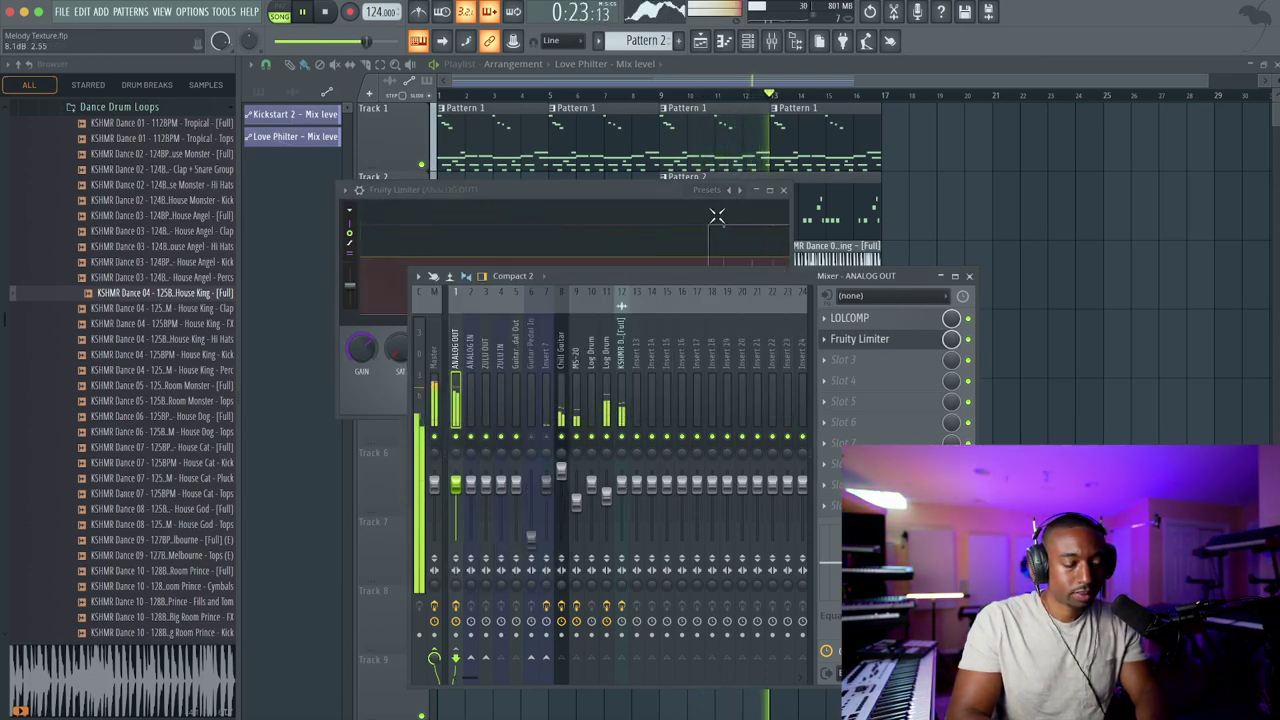
left_click(433, 400)
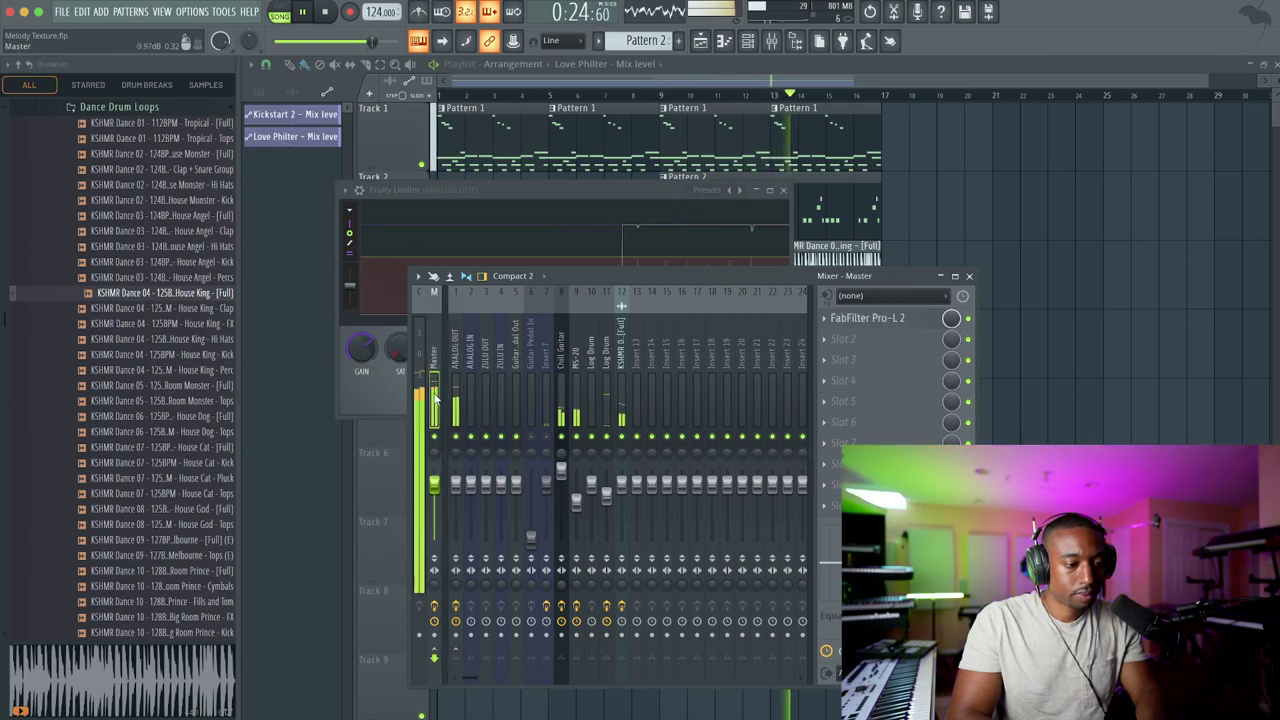
left_click(866, 318)
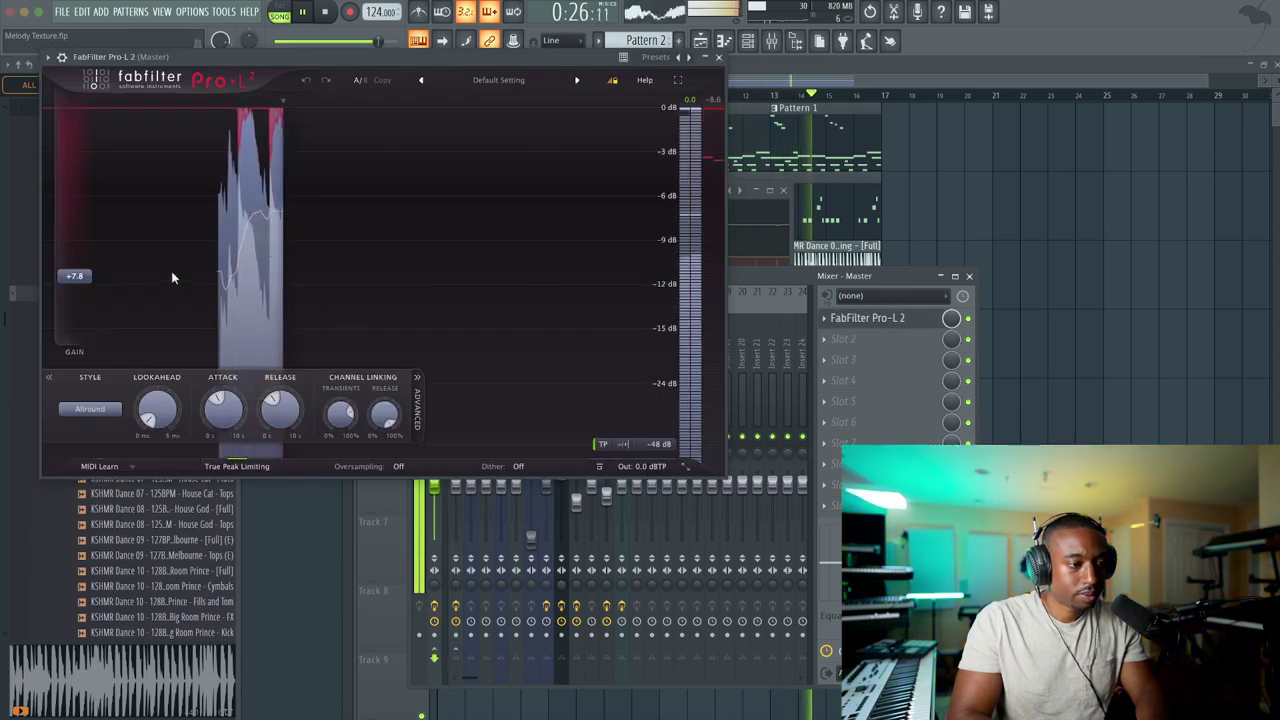
left_click(718, 57)
left_click(455, 400)
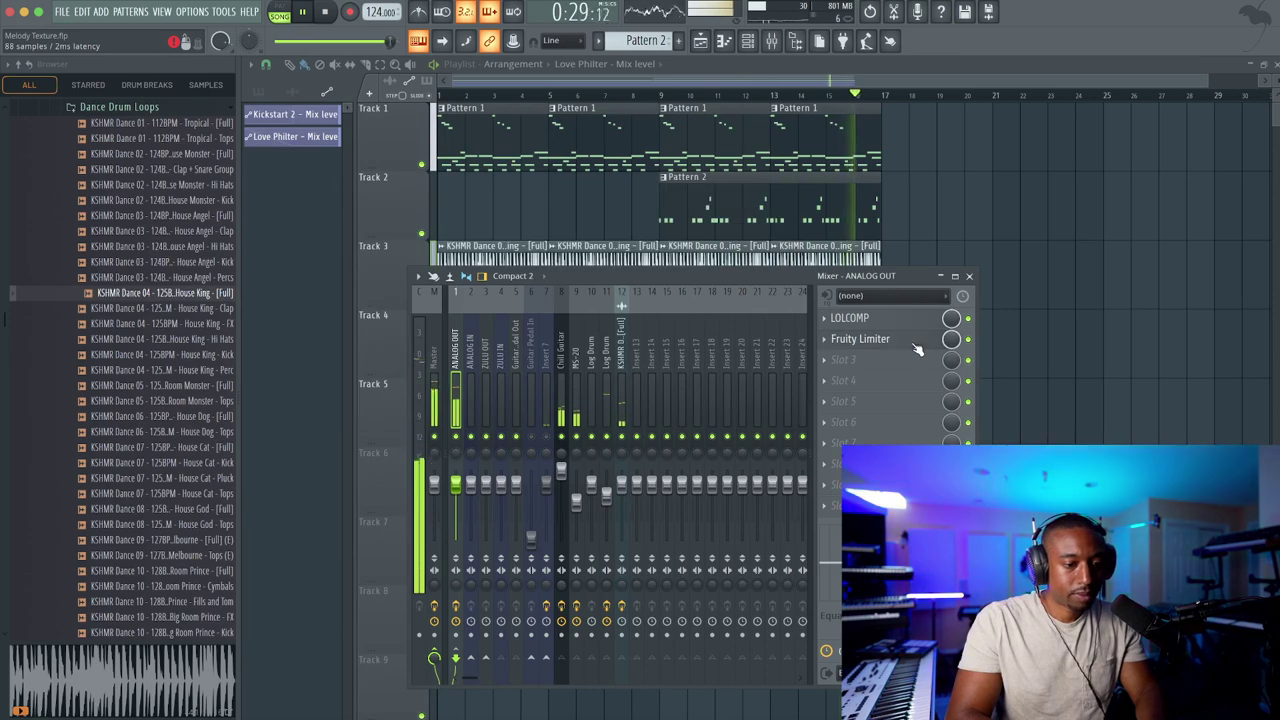
Lower the gain of ANALOG OUT's Fruity Limiter during playback and close the plugin
left_click(859, 339)
left_click_drag(361, 347, 361, 380)
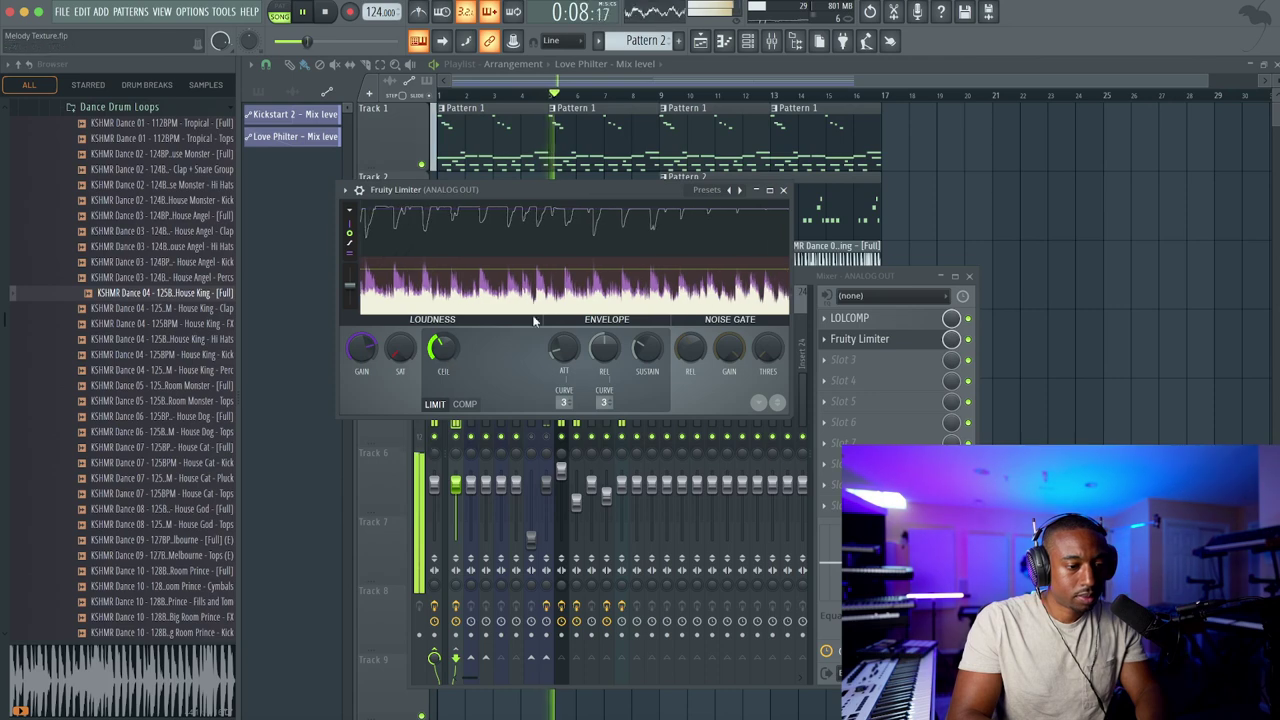
left_click(784, 190)
key("F9")
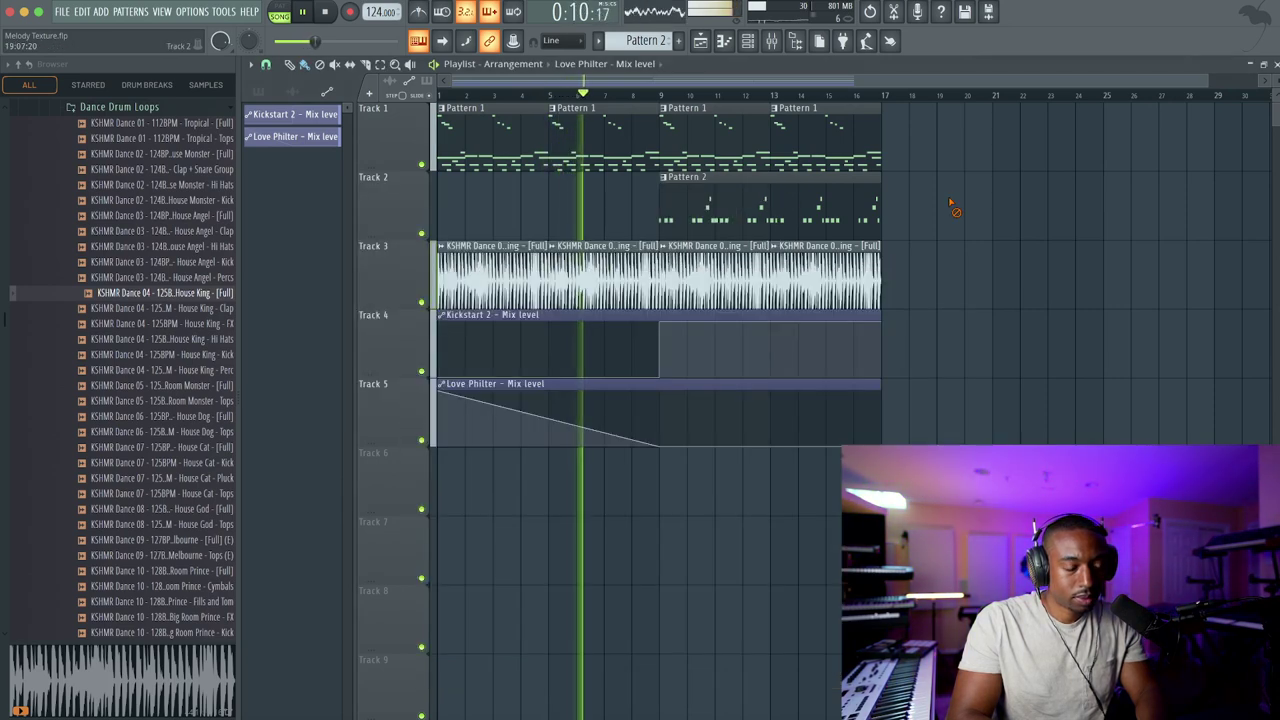
Check the Master's limiting in FabFilter Pro-L 2 while the arrangement plays
key("F9")
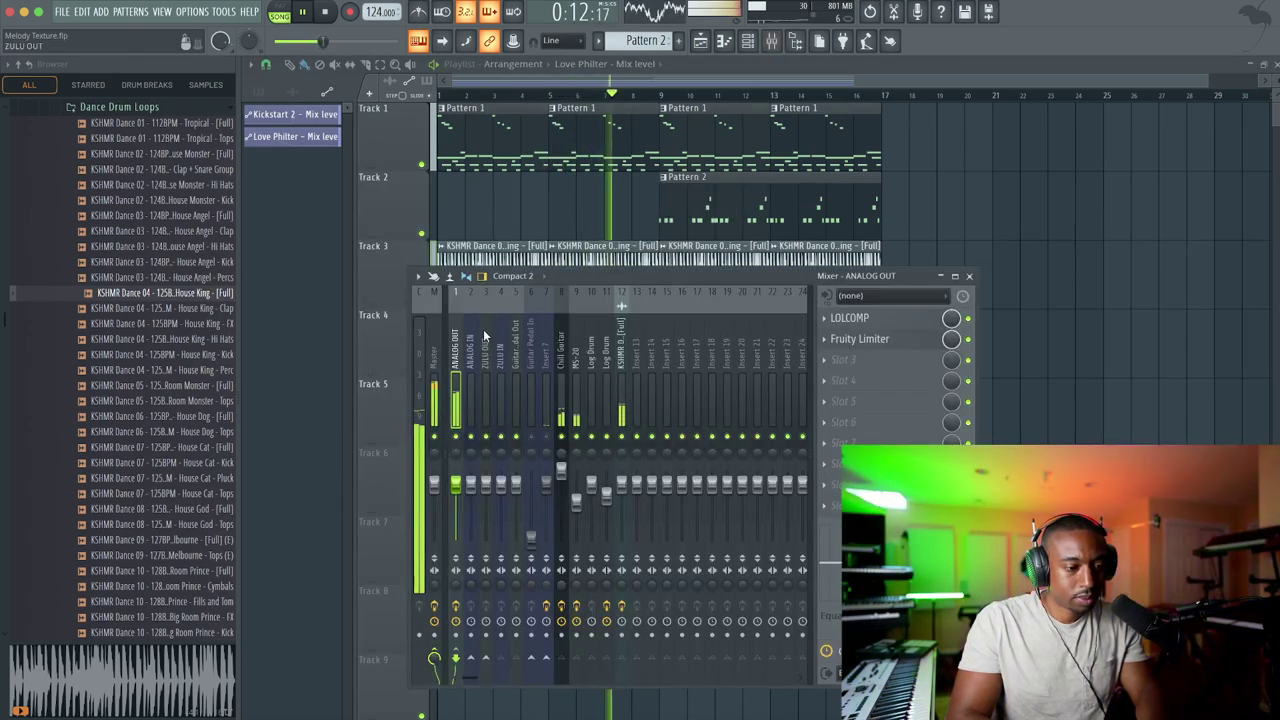
left_click(880, 318)
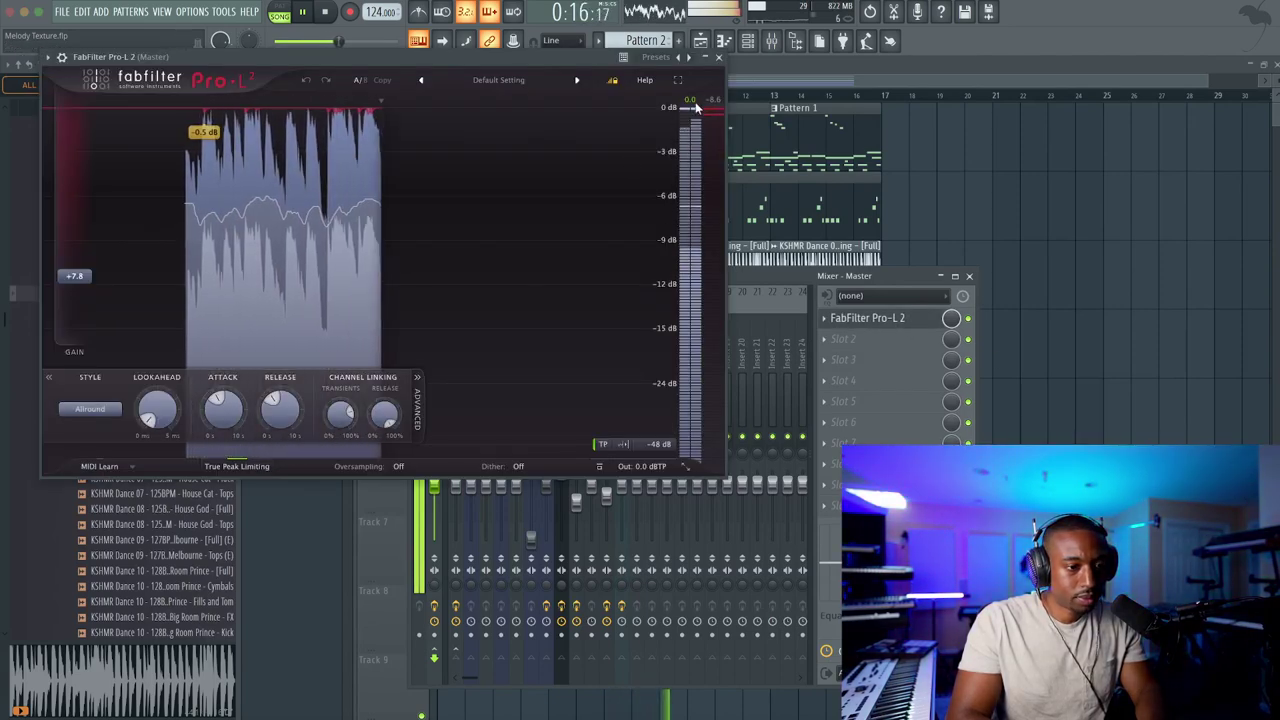
left_click(718, 57)
key("F9")
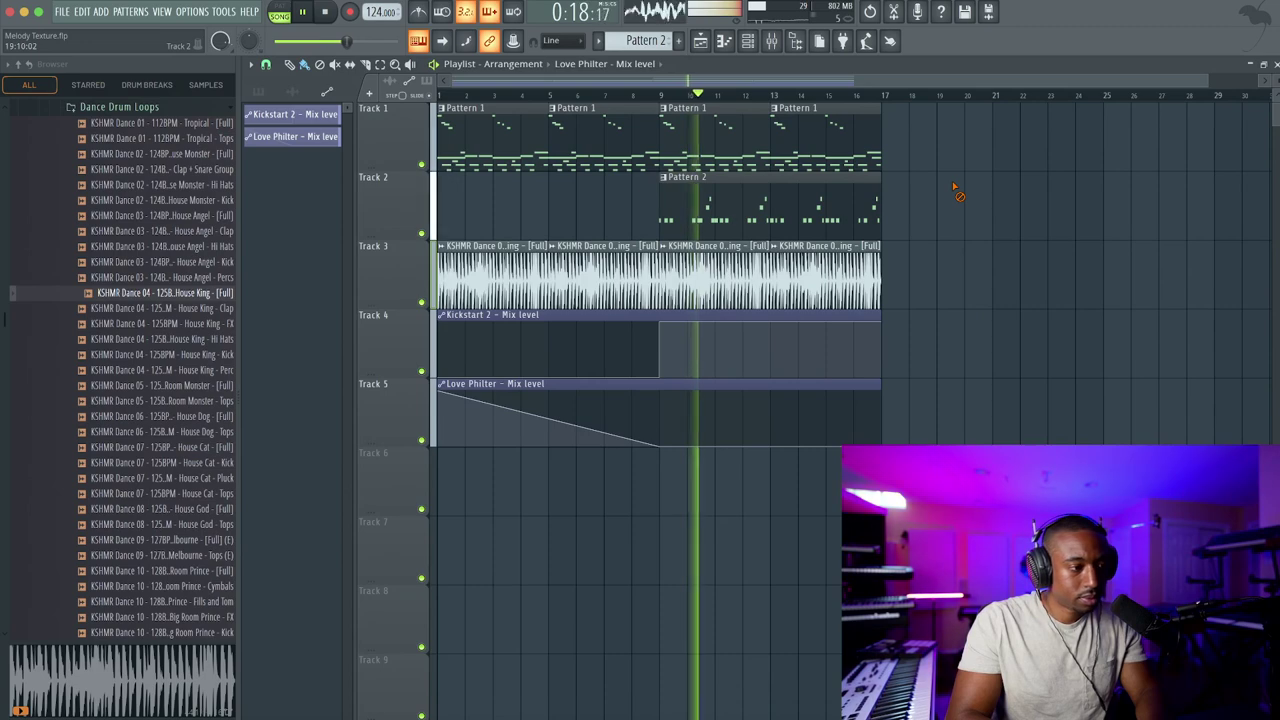
Examine the levels of the ANALOG OUT, KSHMR loop and Master mixer tracks during playback
left_click(771, 41)
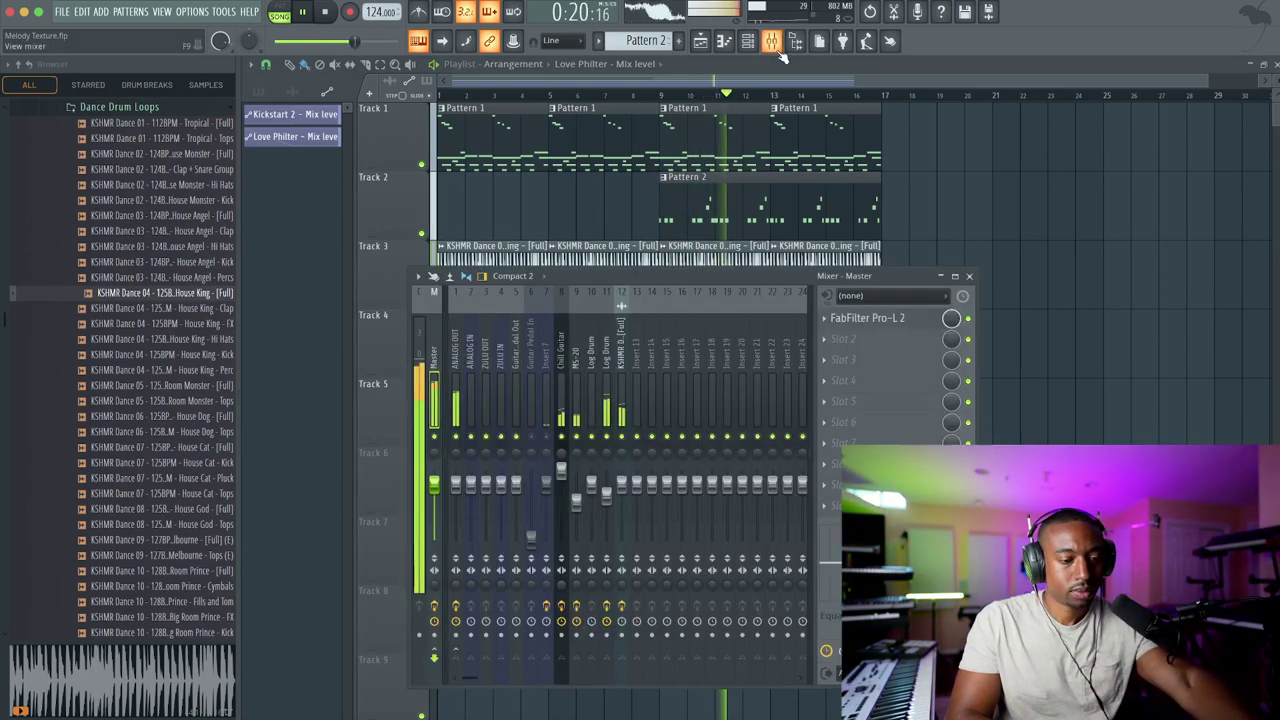
left_click(456, 400)
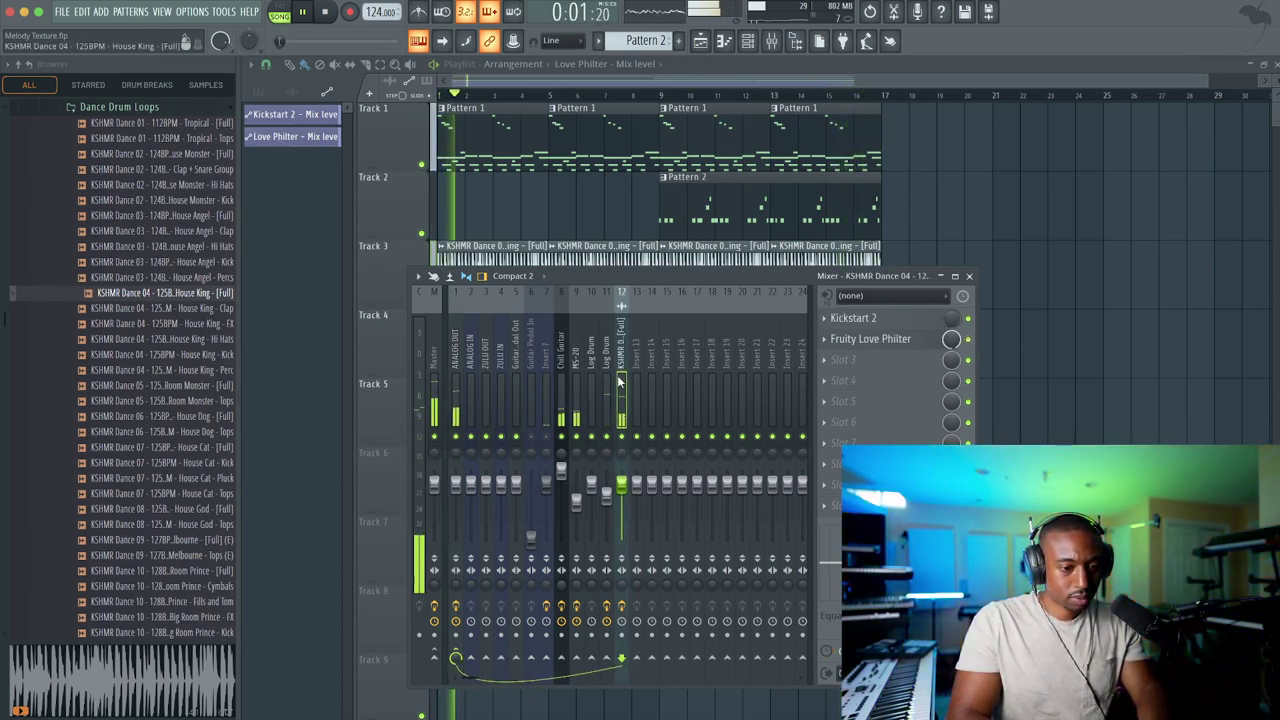
key("F9")
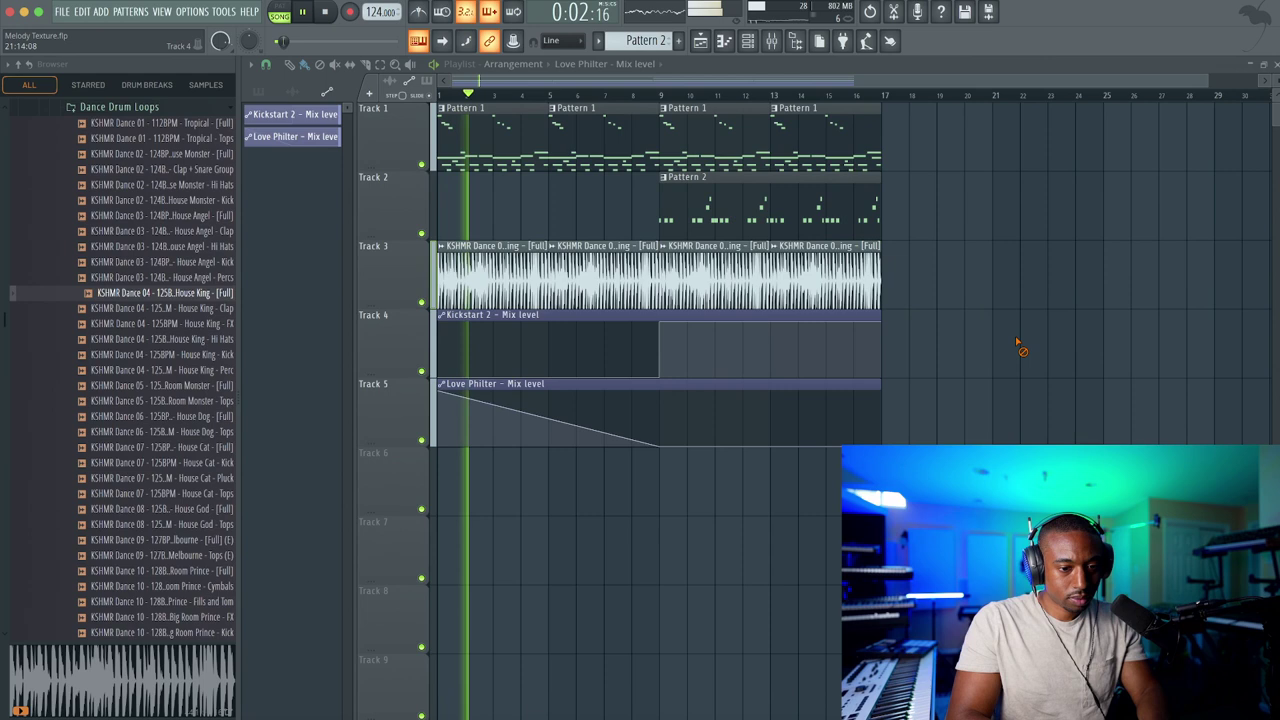
left_click(783, 46)
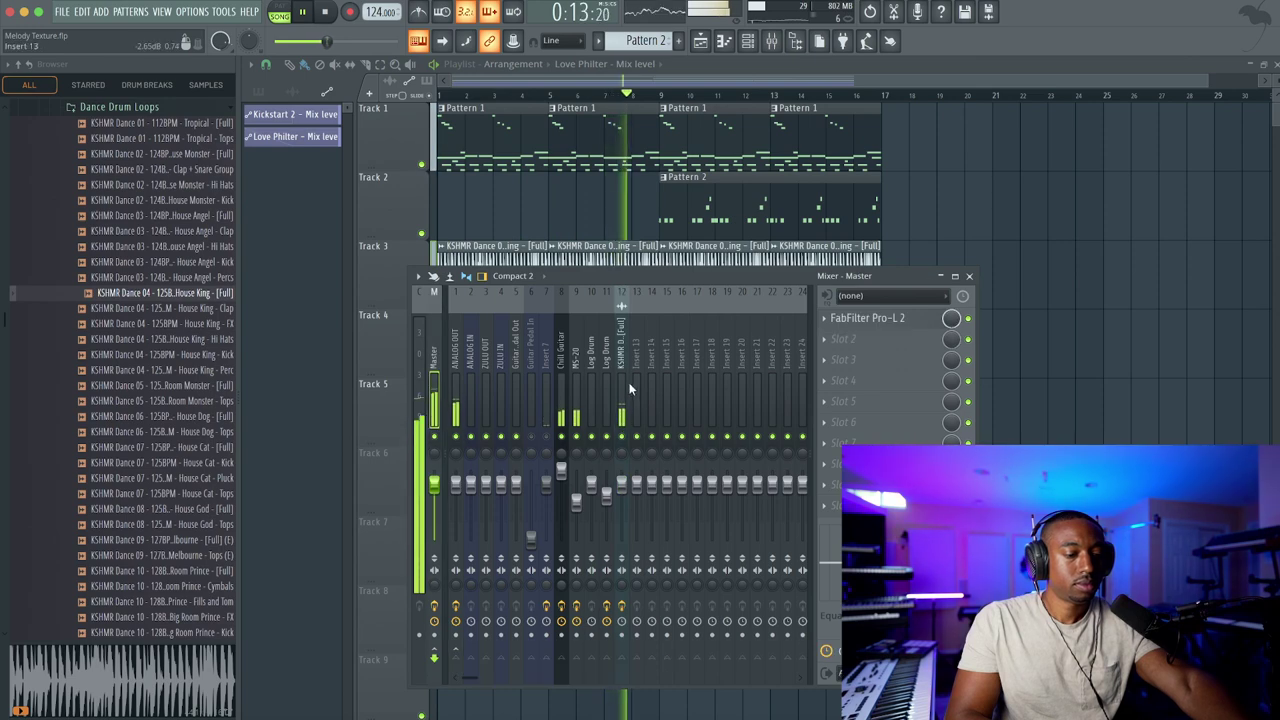
left_click(968, 275)
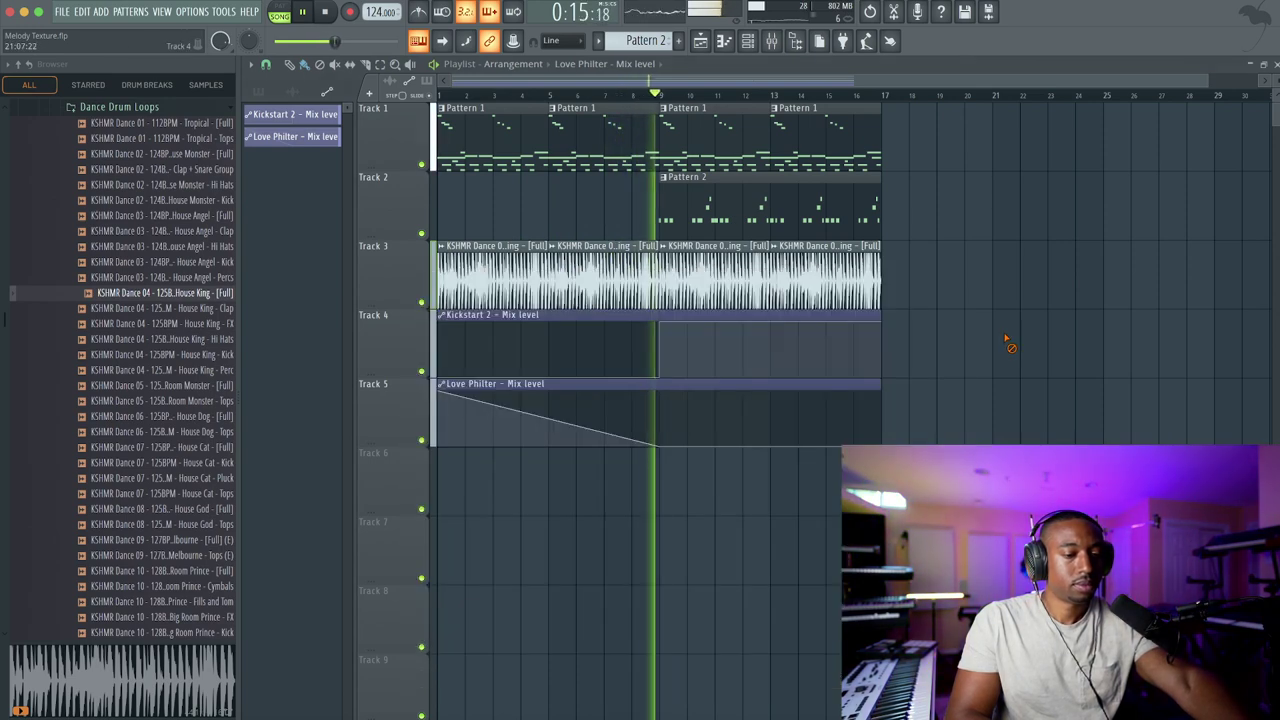
Lower the fader of the Log Drum on mixer insert 11, listen to the balance, and stop playback
left_click(771, 40)
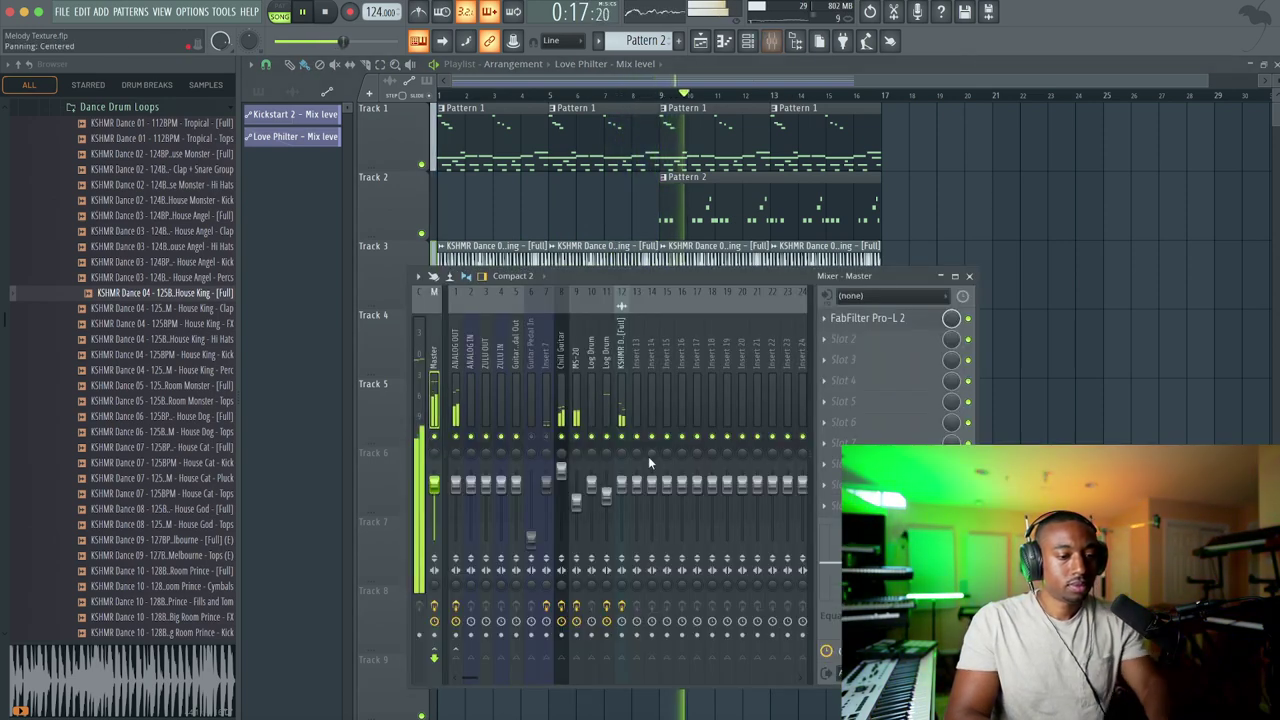
left_click_drag(606, 494, 606, 509)
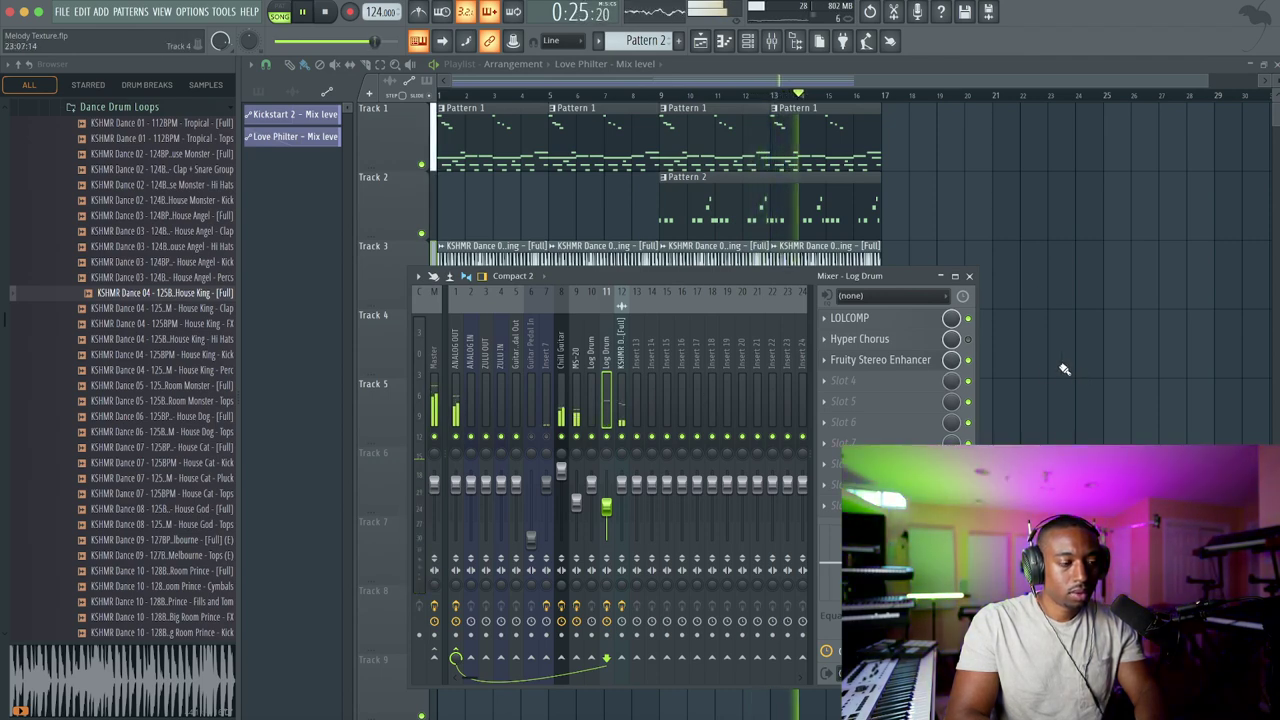
key("F9")
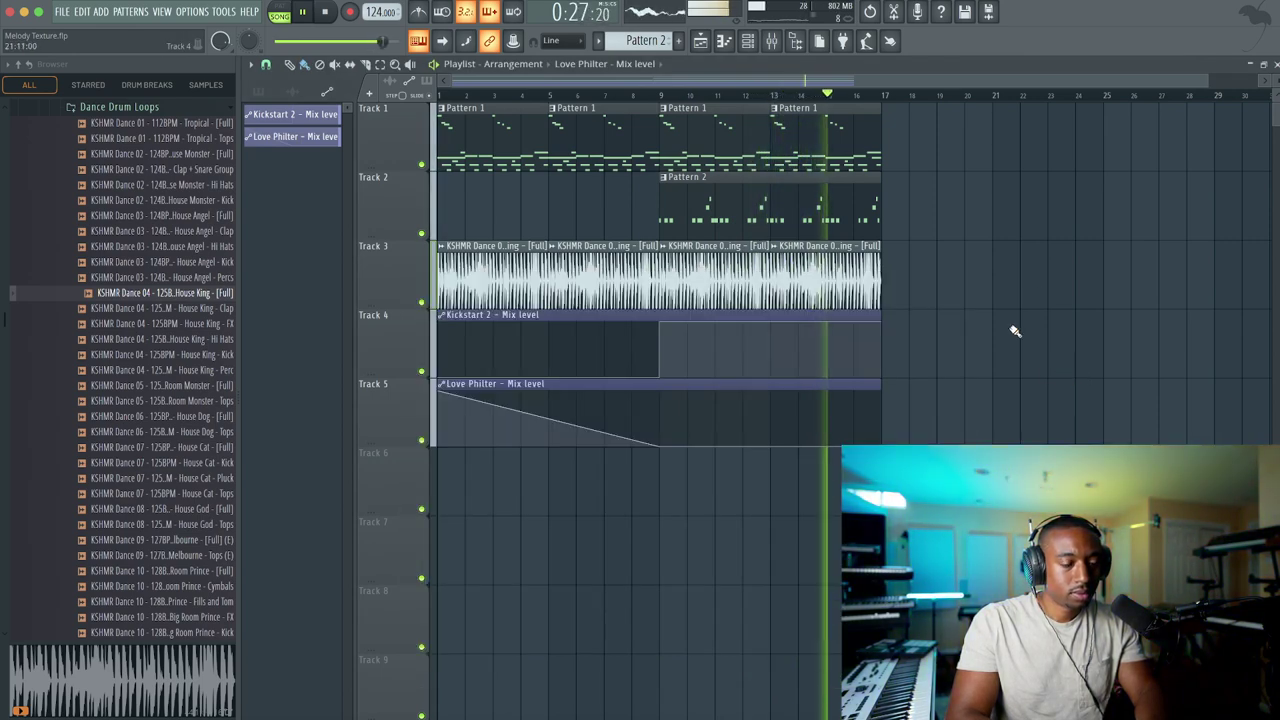
key("F9")
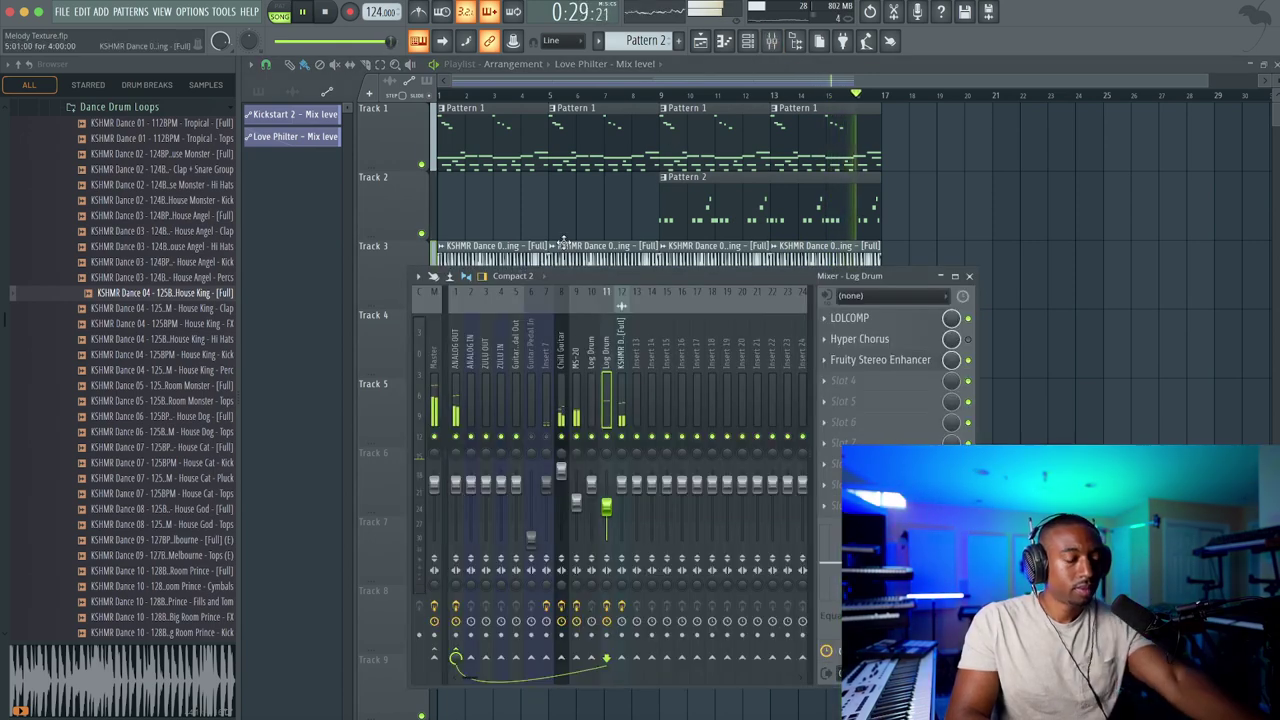
key("space")
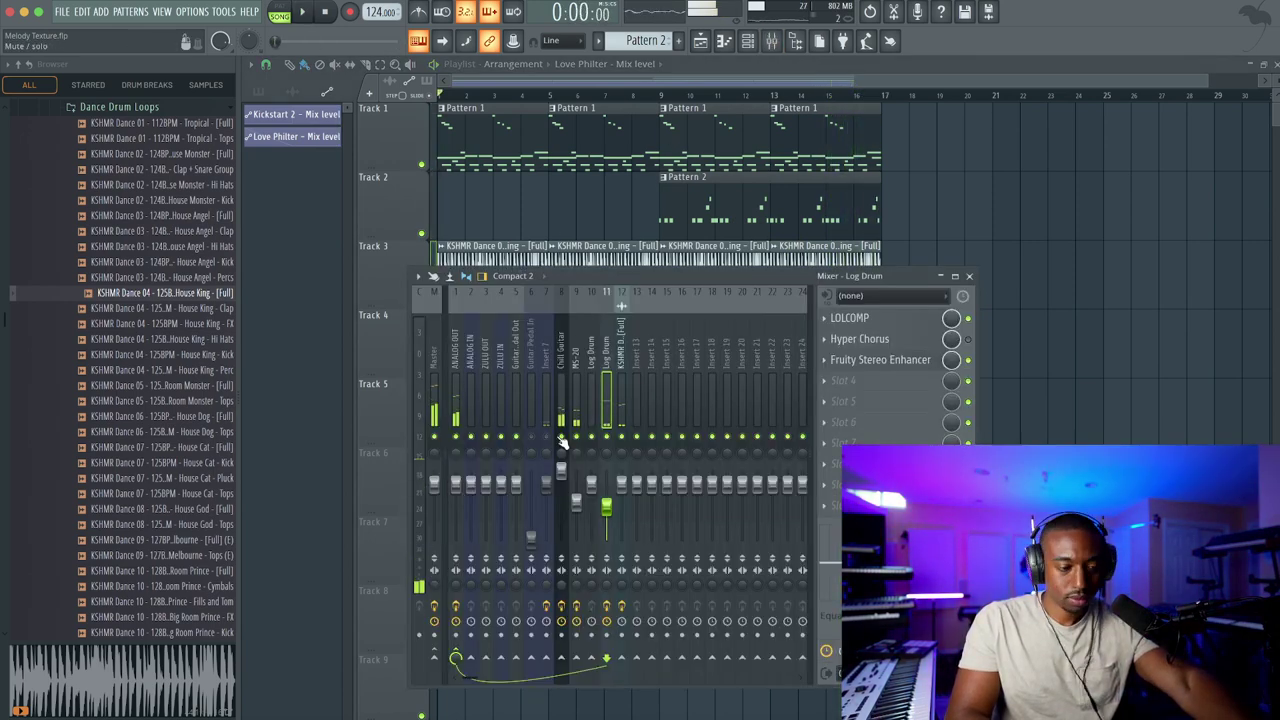
key("F9")
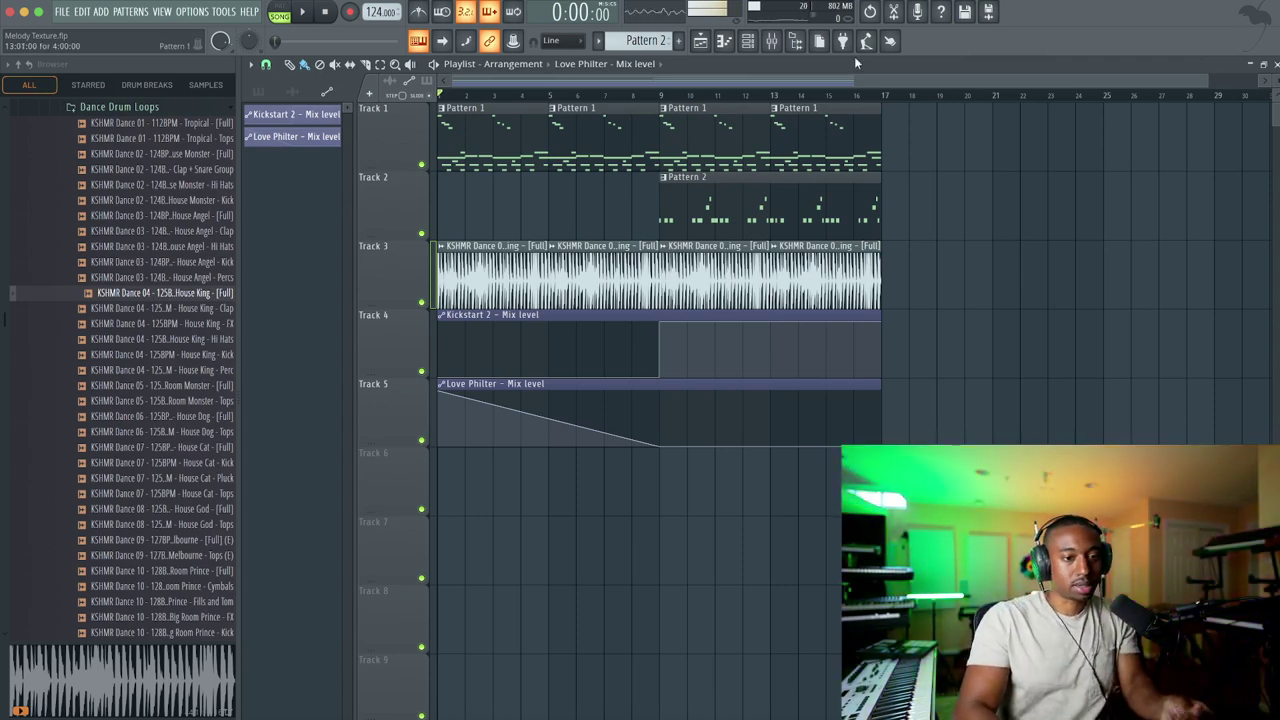
Inspect the LOLCOMP settings in the MS-20 mixer track's effect chain
left_click(772, 41)
left_click(576, 360)
left_click(589, 355)
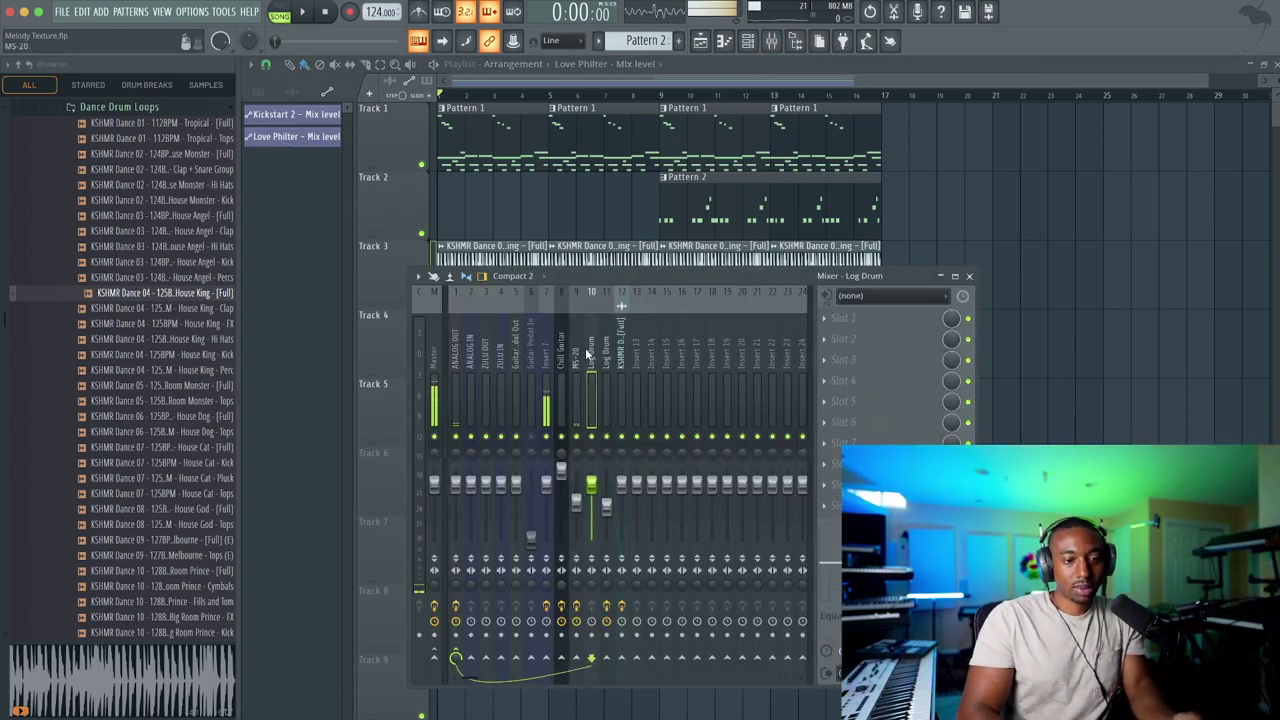
left_click(578, 356)
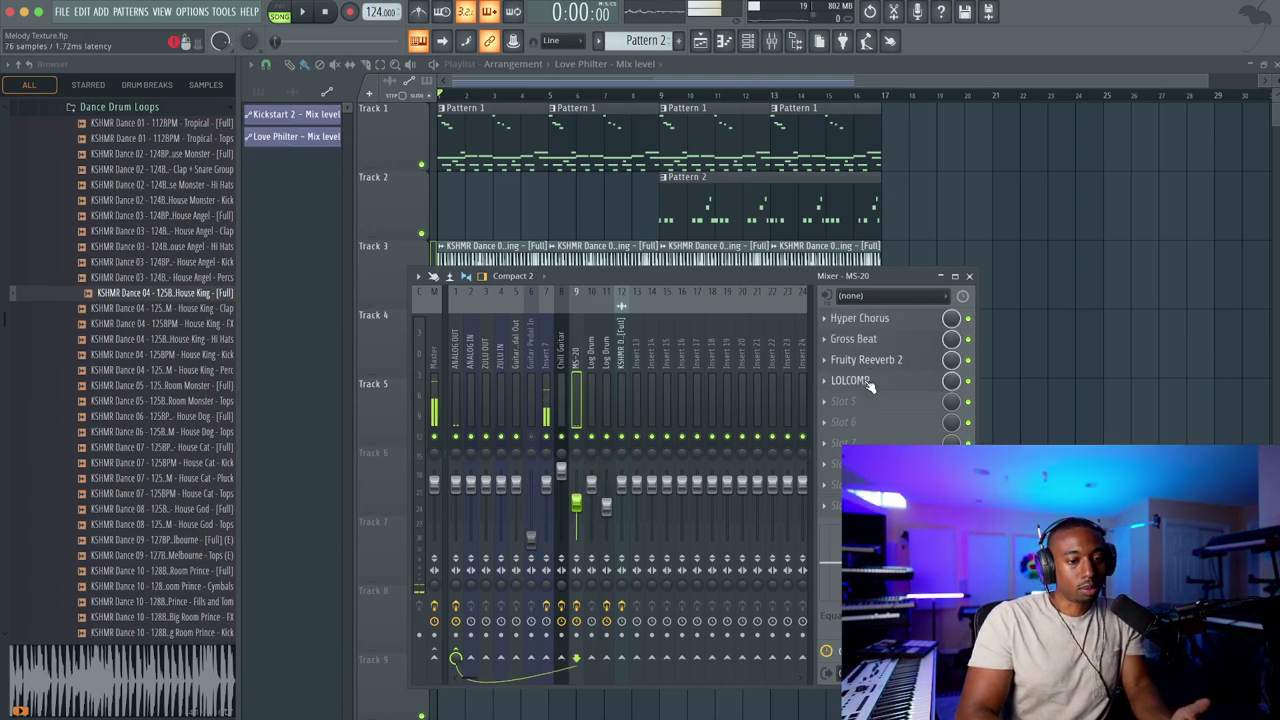
left_click(850, 380)
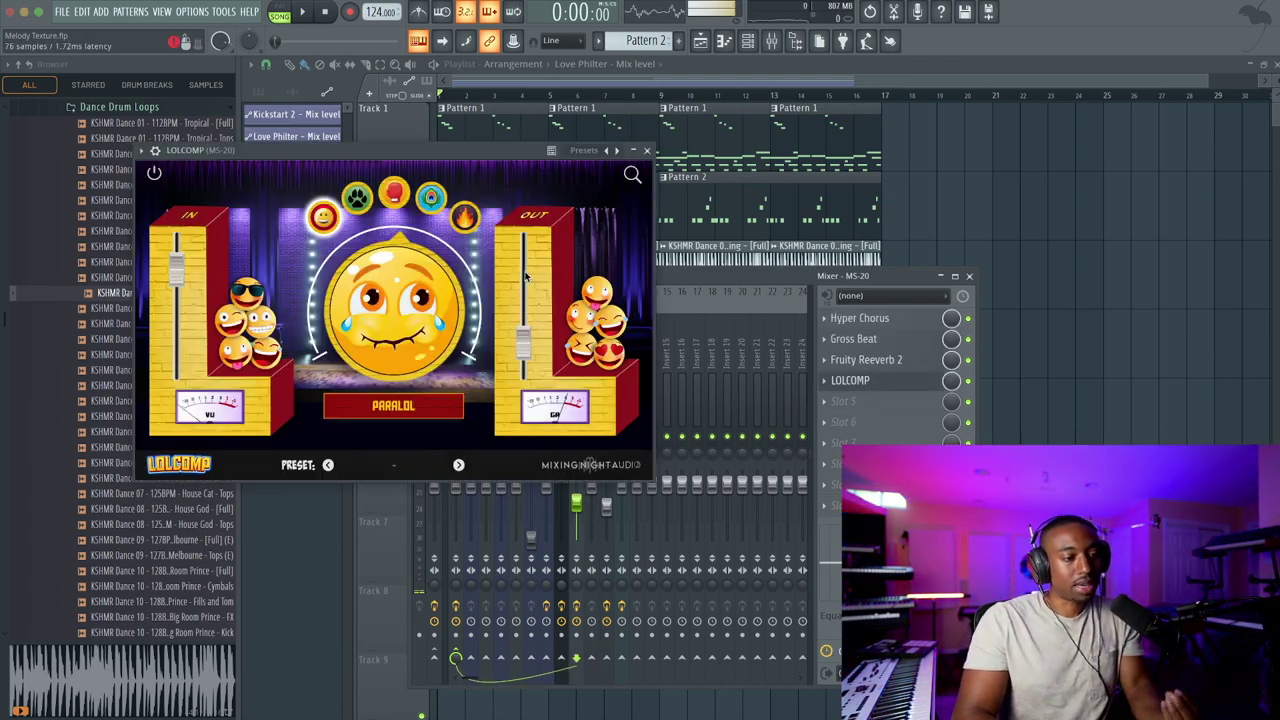
left_click(647, 151)
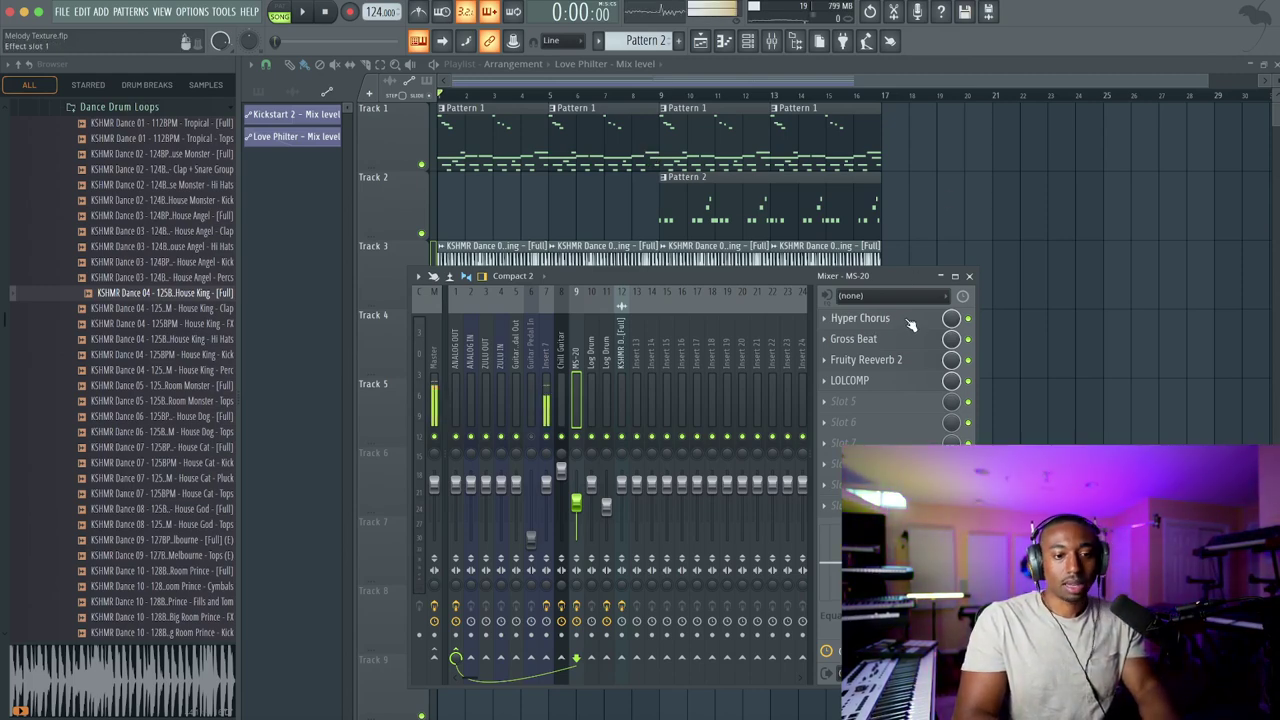
Review the Hyper Chorus, Gross Beat and Fruity Reeverb 2 settings on the MS-20 mixer track
left_click(862, 318)
left_click(851, 172)
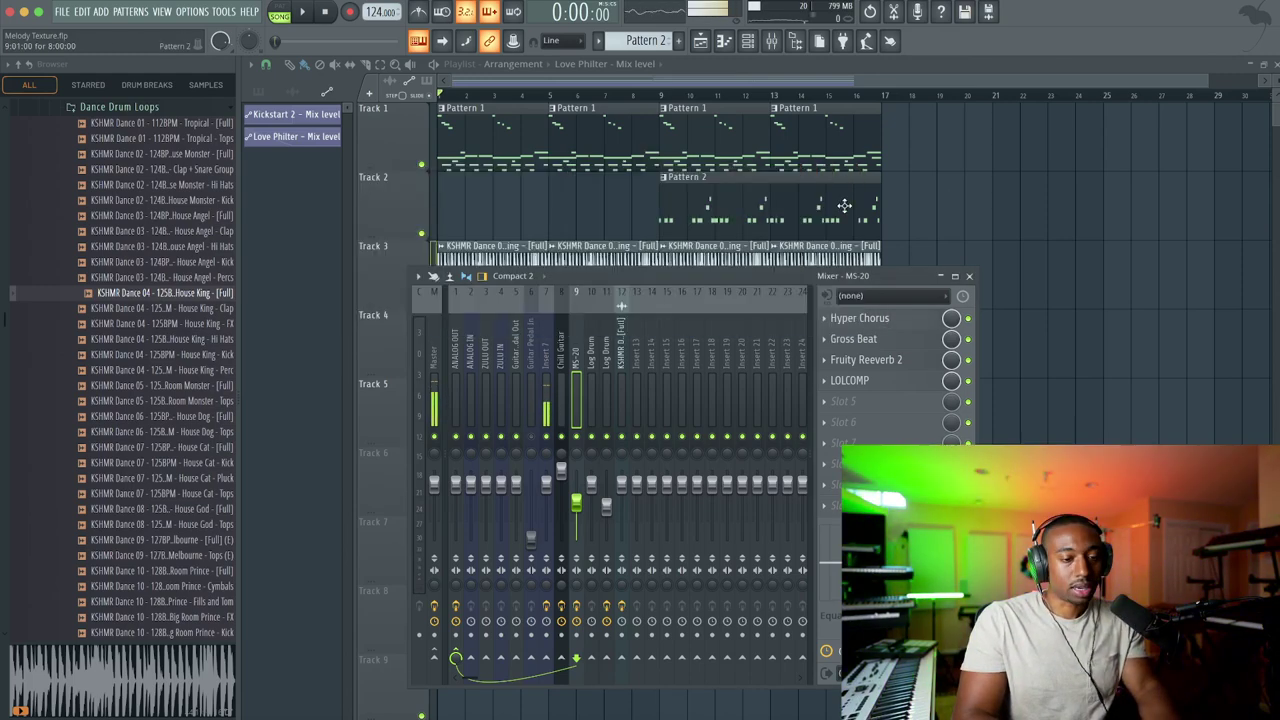
left_click(853, 339)
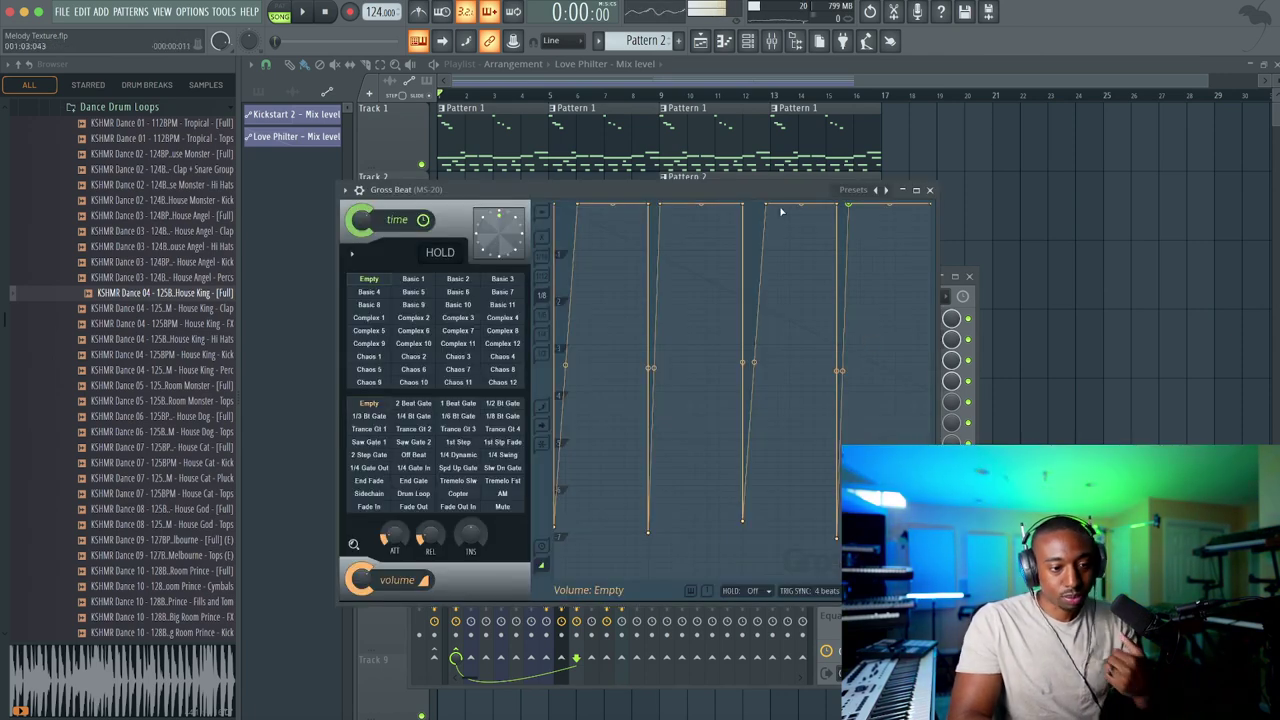
left_click(932, 191)
left_click(878, 362)
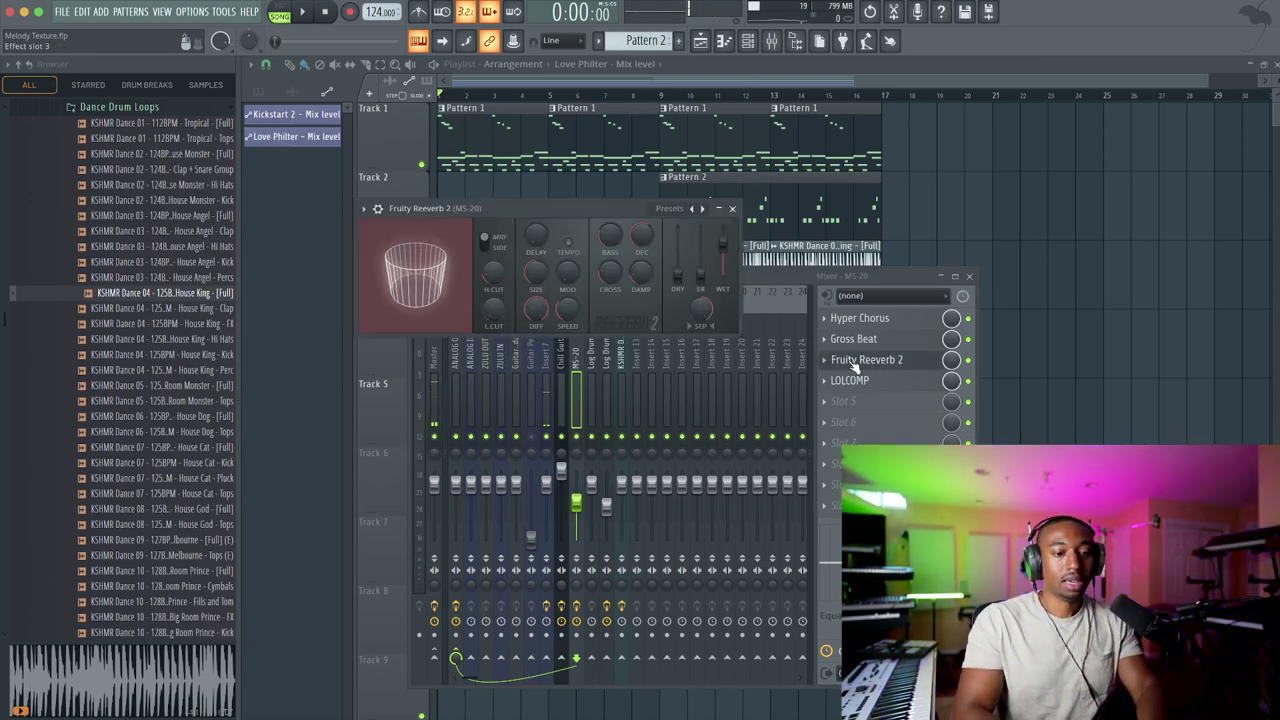
left_click(733, 209)
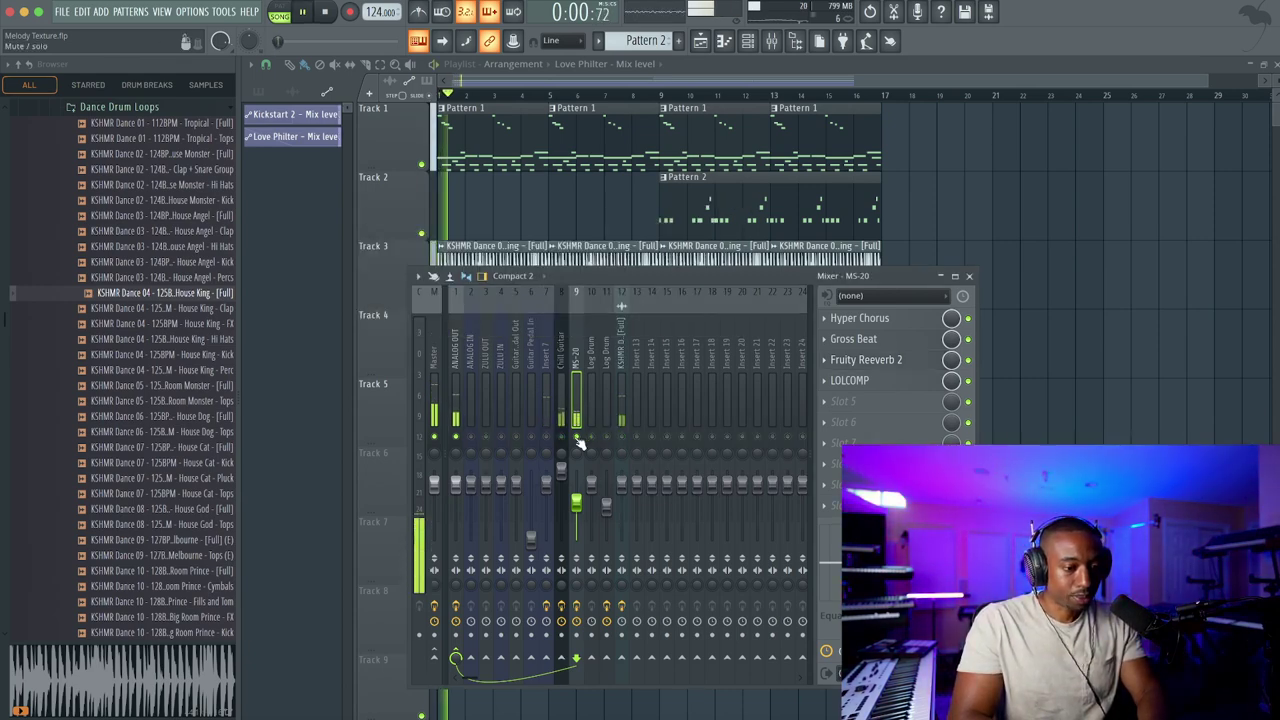
Compare the MS-20 track with its effects bypassed and enabled over short playbacks from the start
key("space")
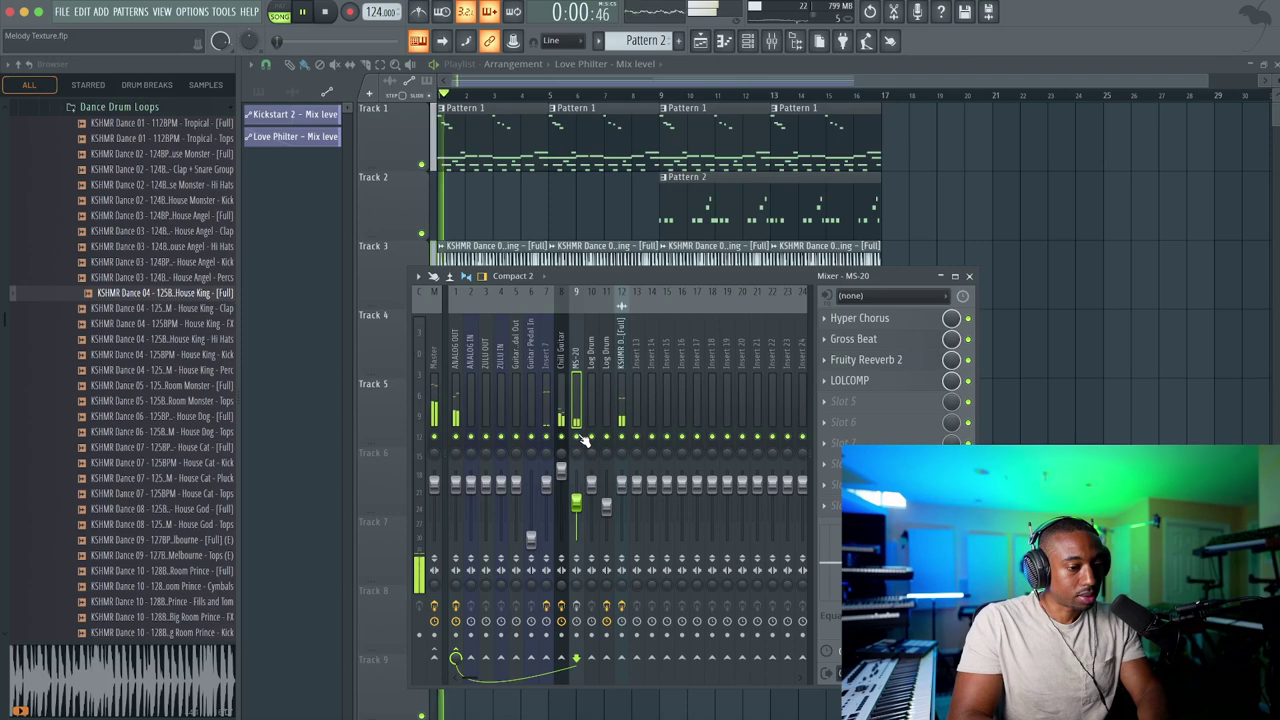
key("space")
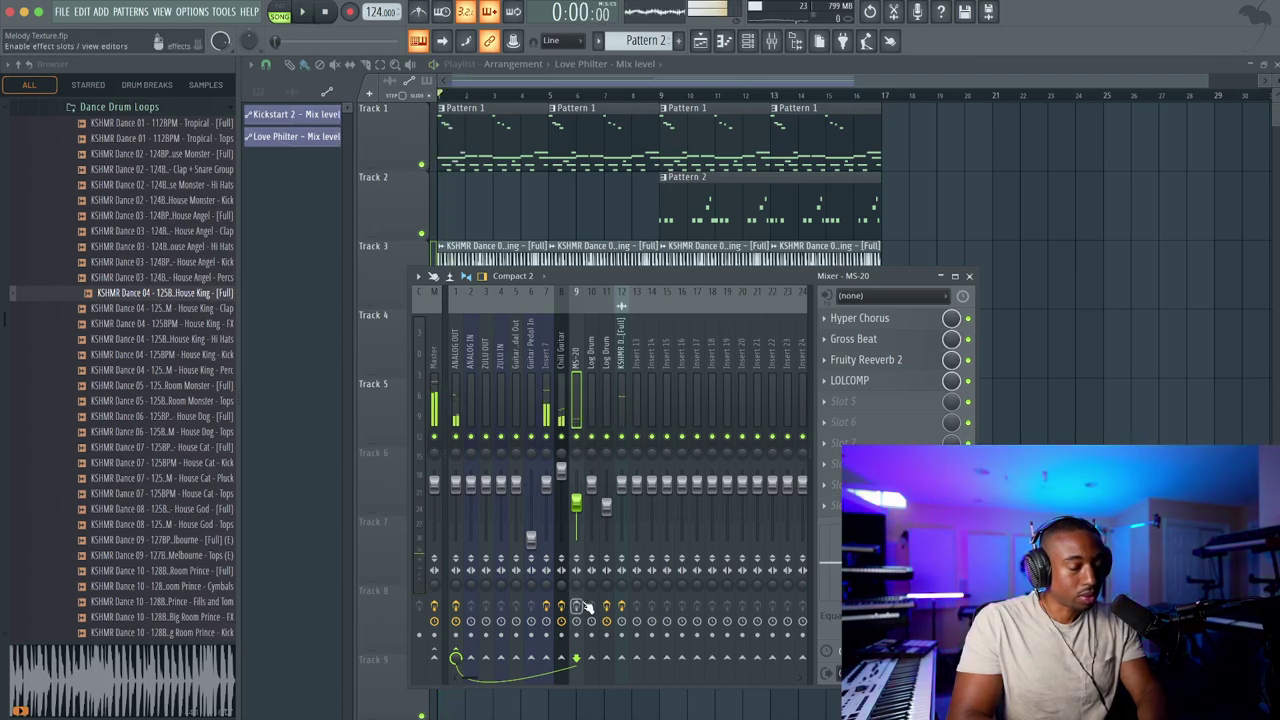
key("space")
key("space")
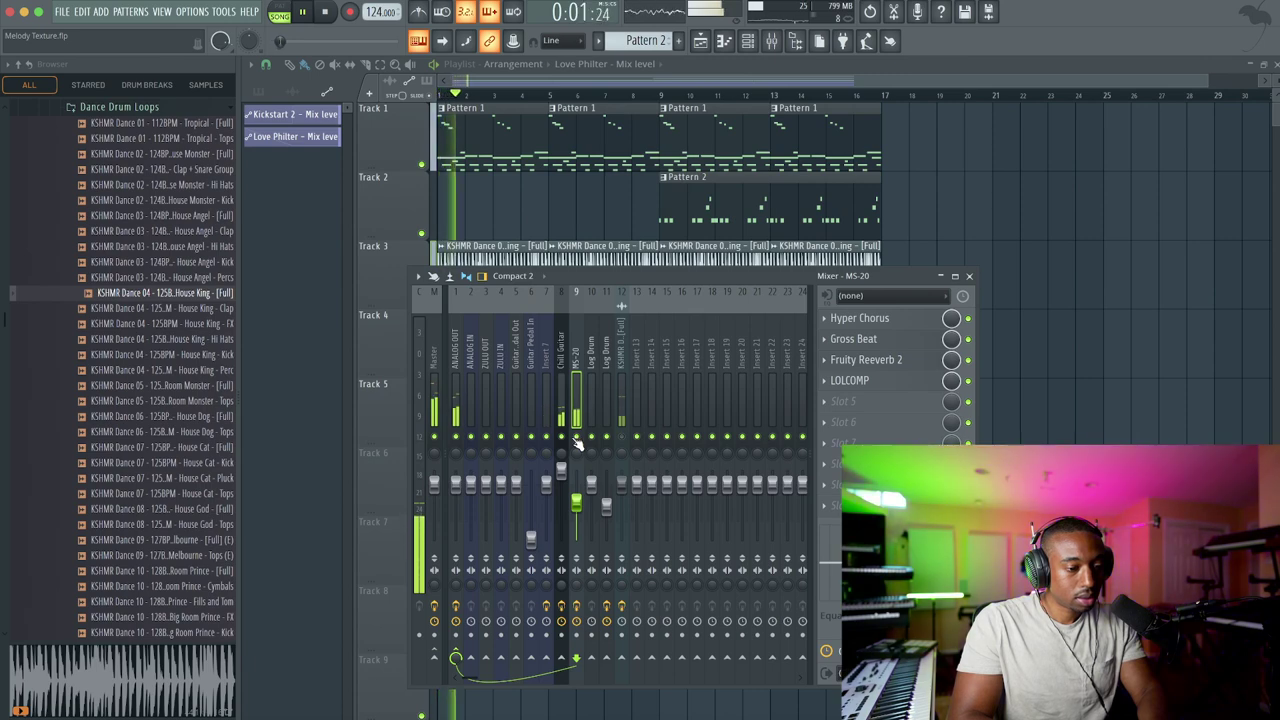
key("space")
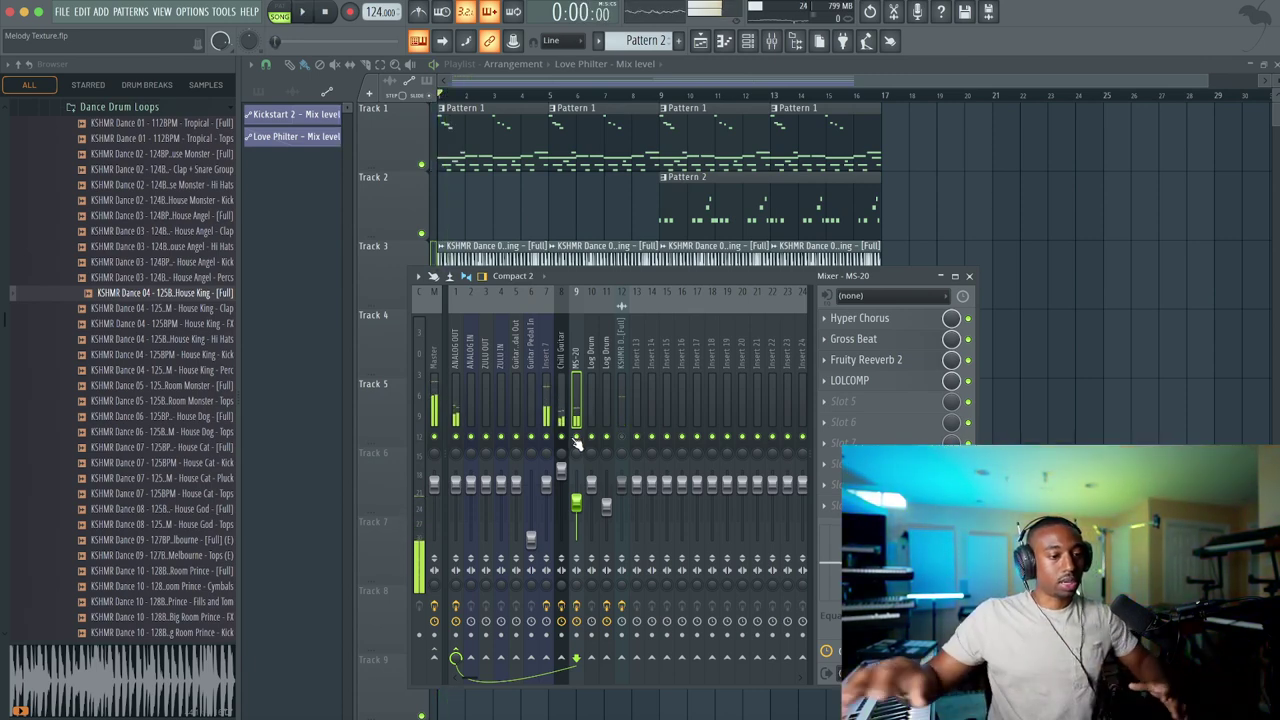
Inspect the LOLCOMP and Transit effects on the Chill Guitar mixer track
left_click(567, 367)
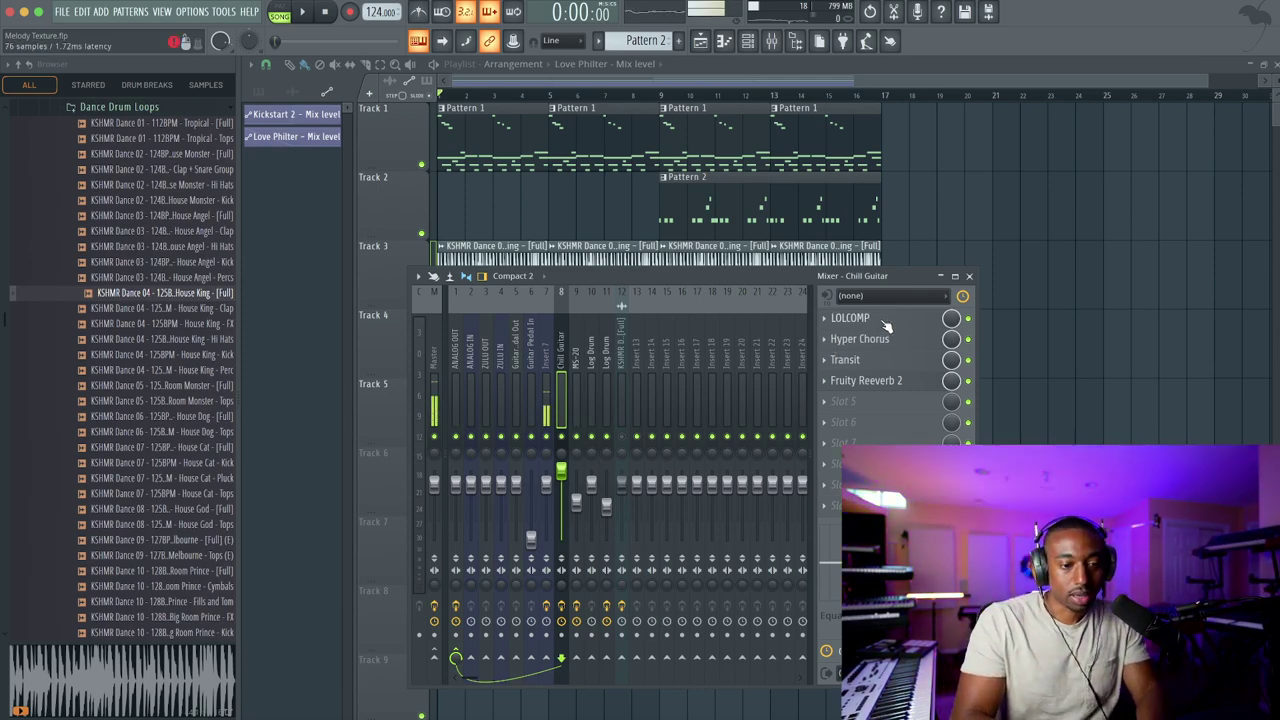
left_click(831, 318)
left_click(554, 57)
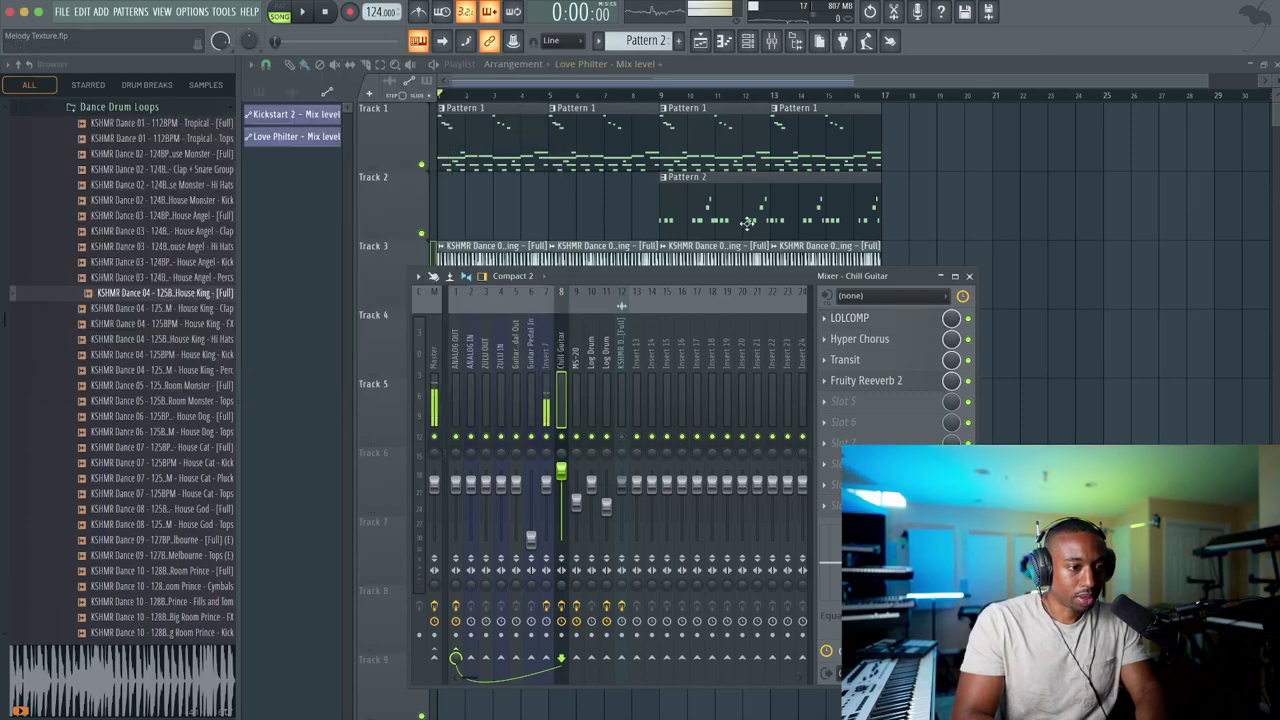
left_click(869, 361)
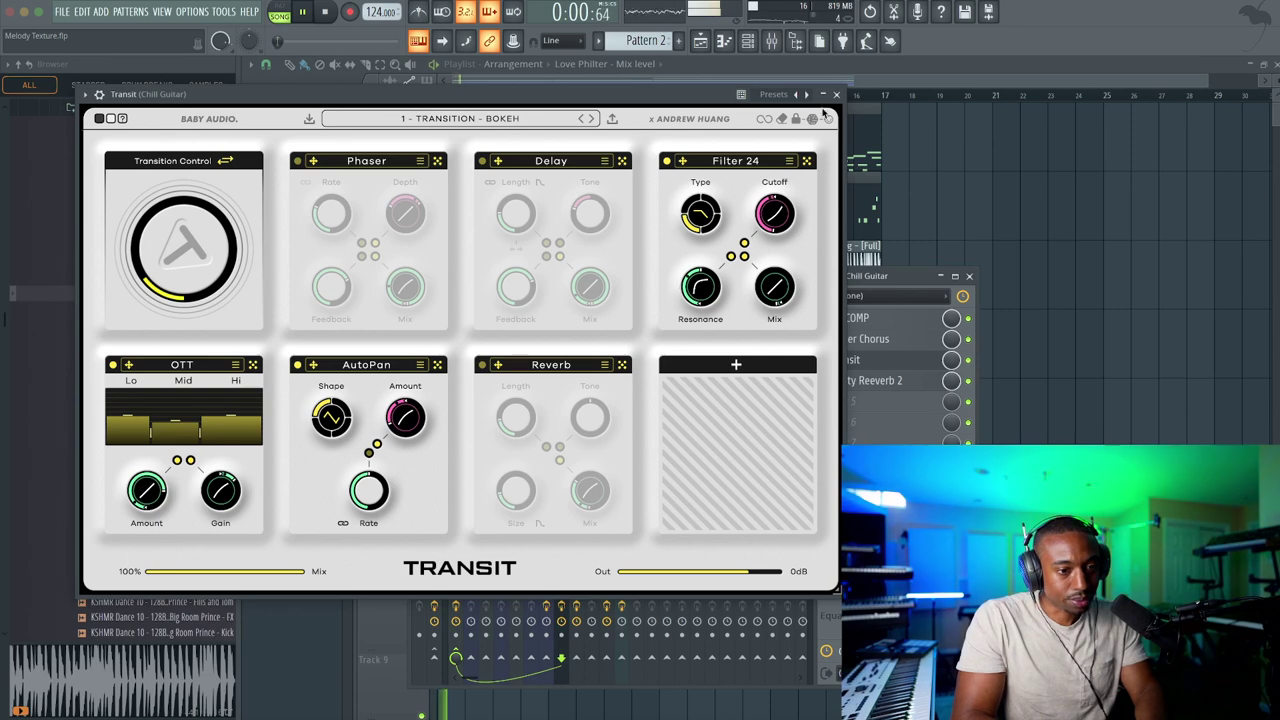
left_click(836, 94)
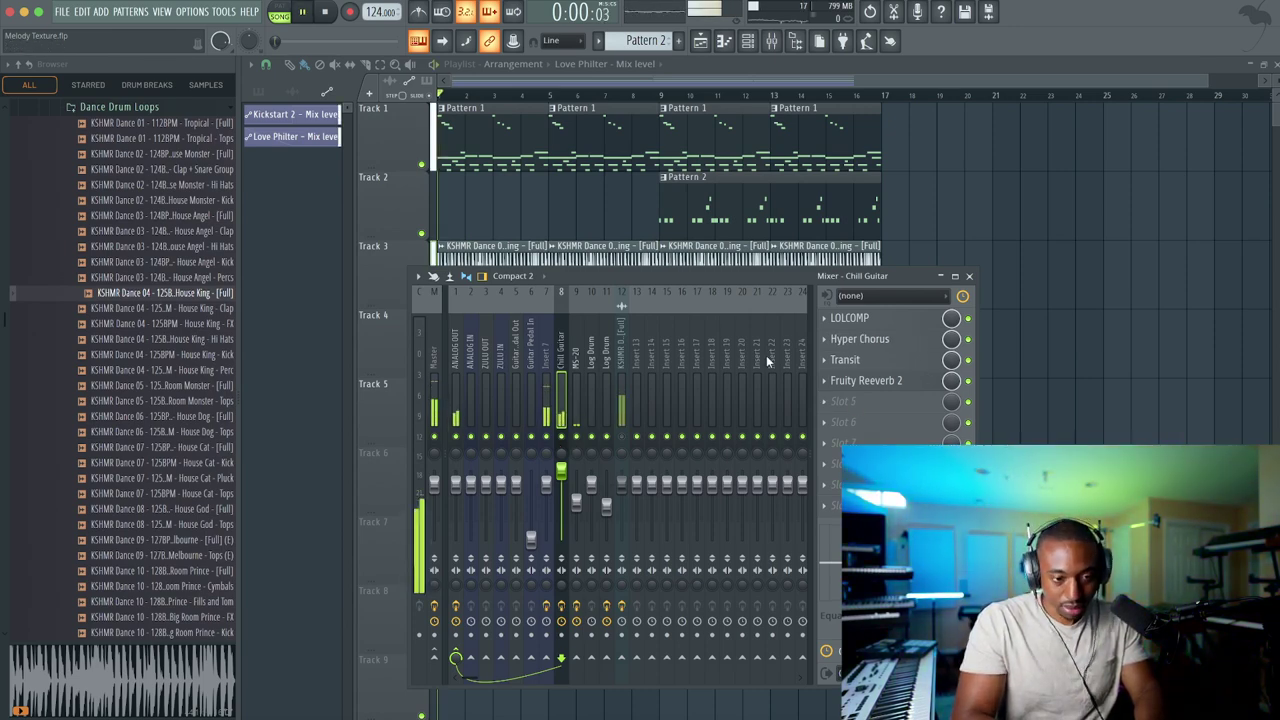
Inspect the Fruity Love Philter settings on the KSHMR loop's mixer track
left_click(622, 420)
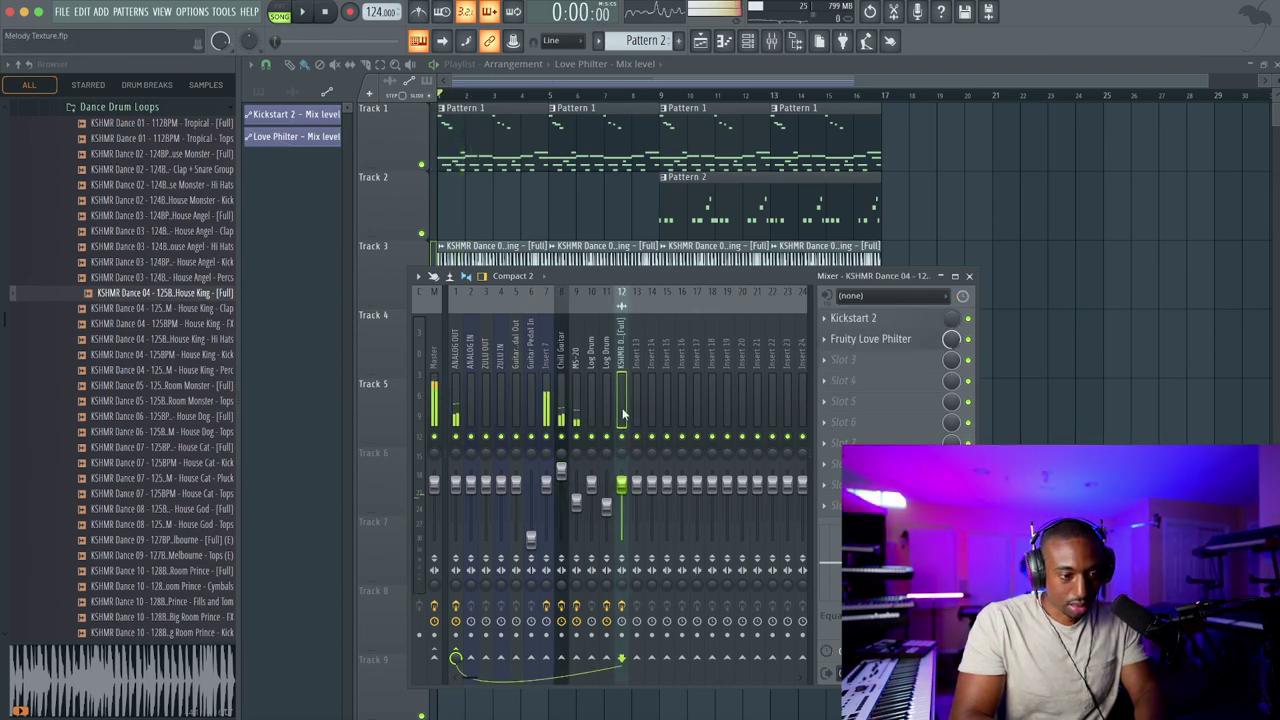
left_click(884, 340)
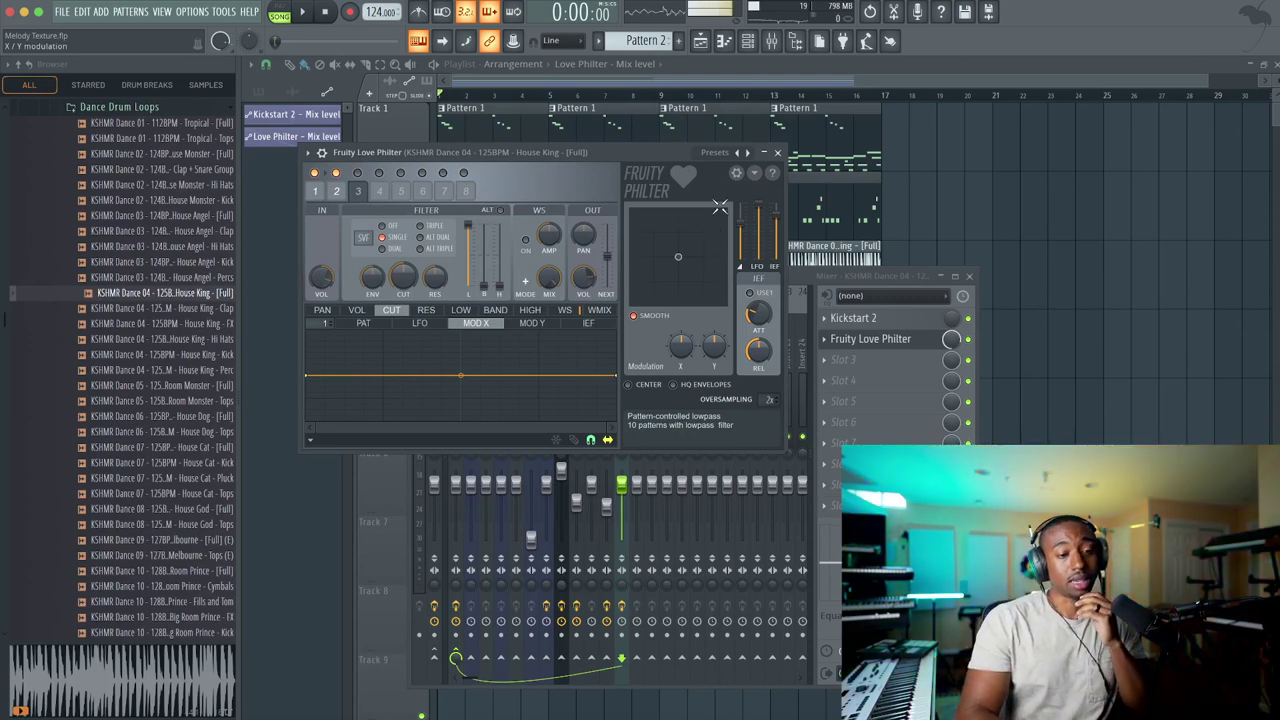
left_click(778, 153)
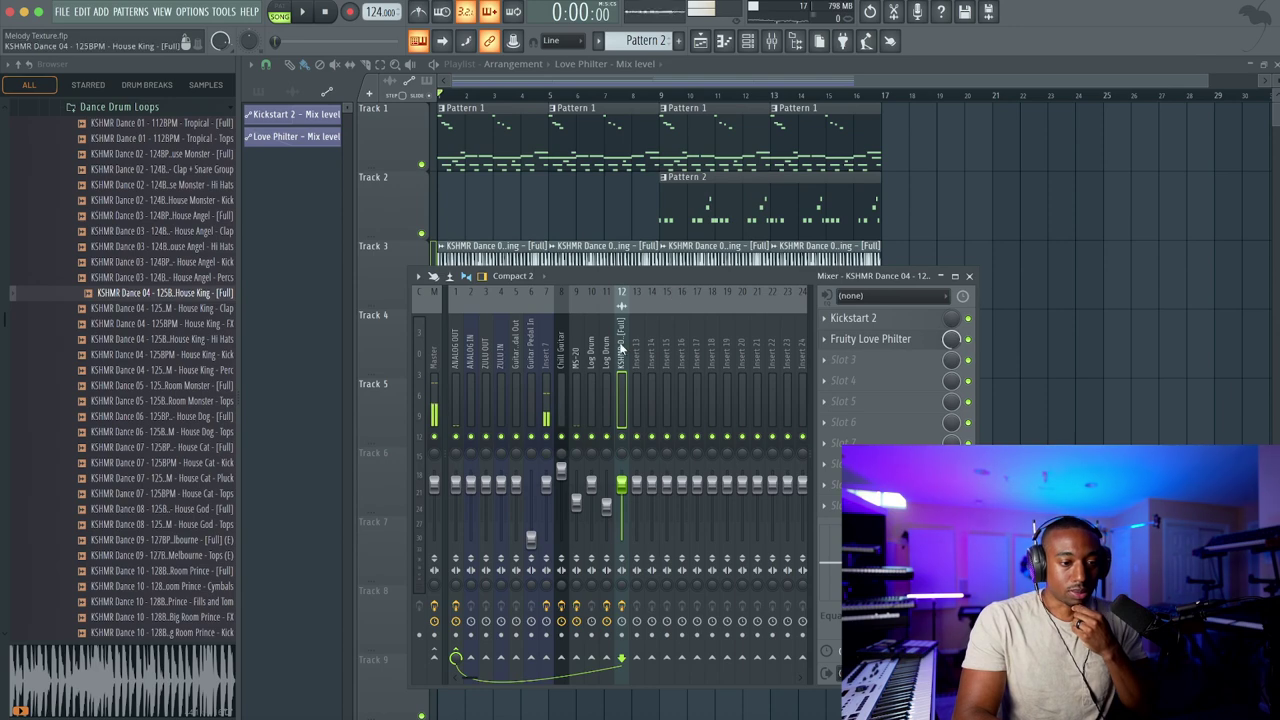
Look over the effect chains of the Log Drum, MS-20 and Chill Guitar tracks and hide the mixer
left_click(606, 350)
left_click(577, 356)
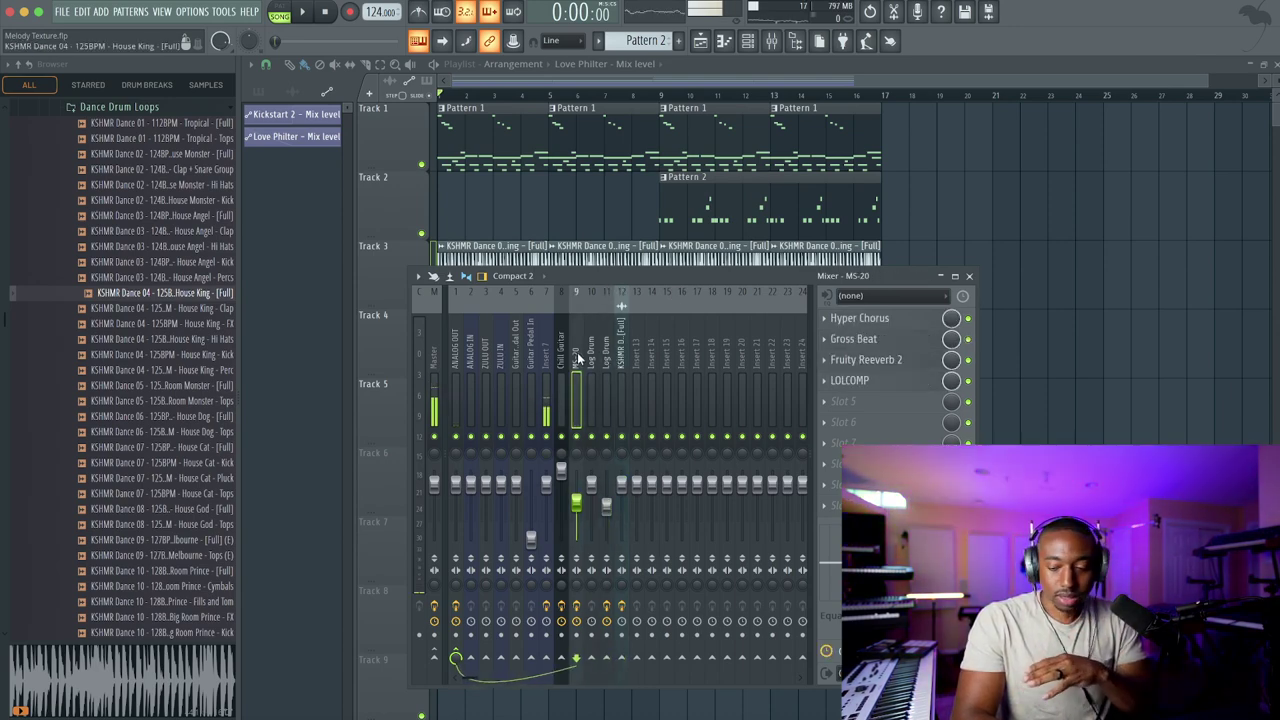
left_click(548, 357)
left_click(562, 357)
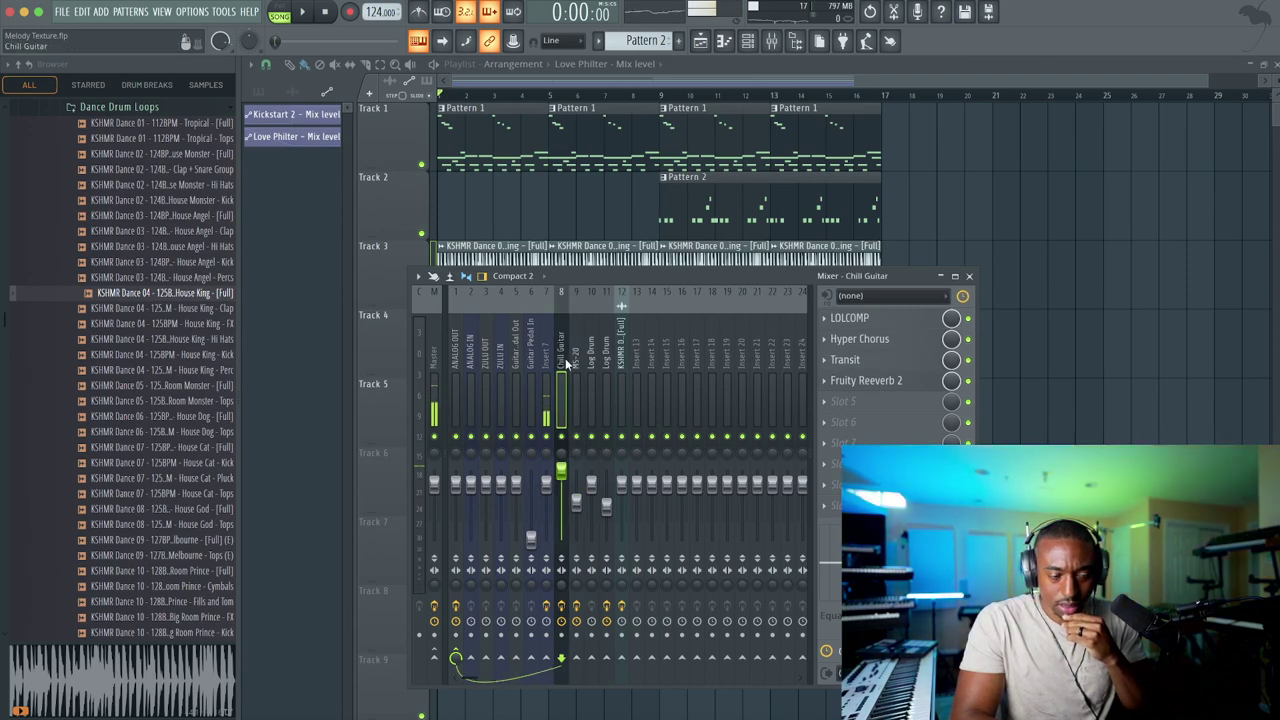
key("F9")
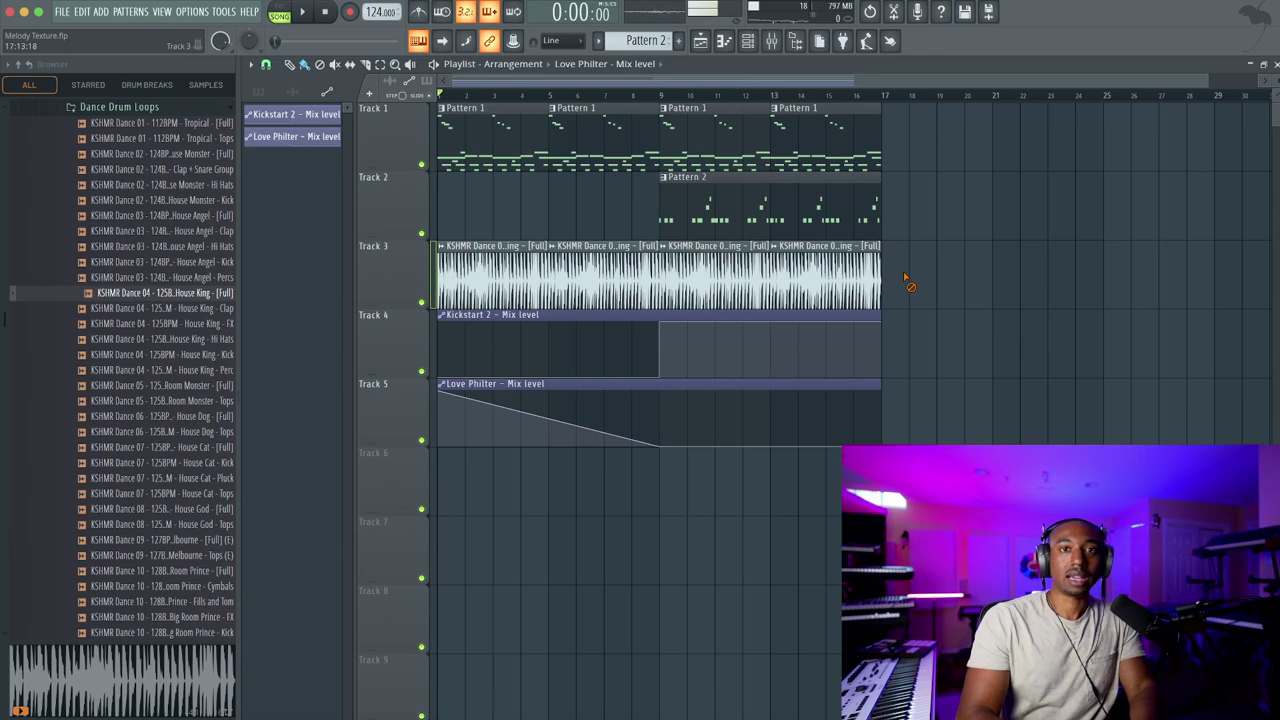
left_click(944, 3)
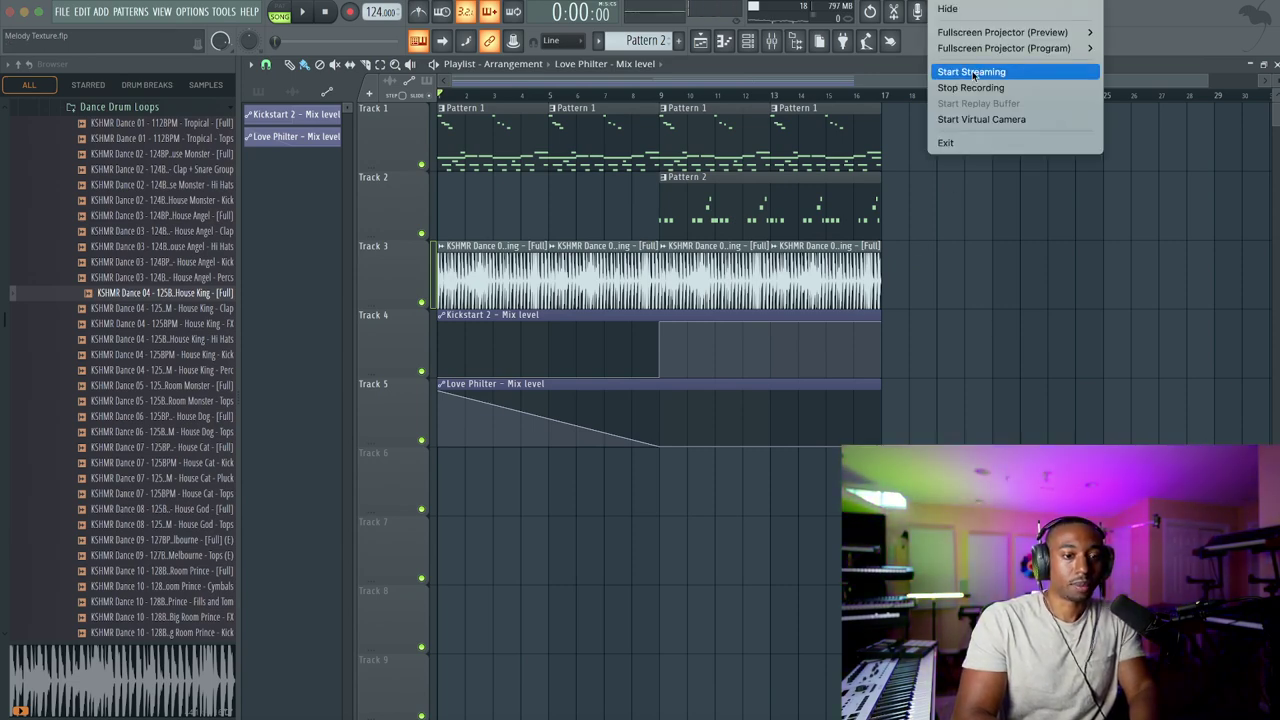